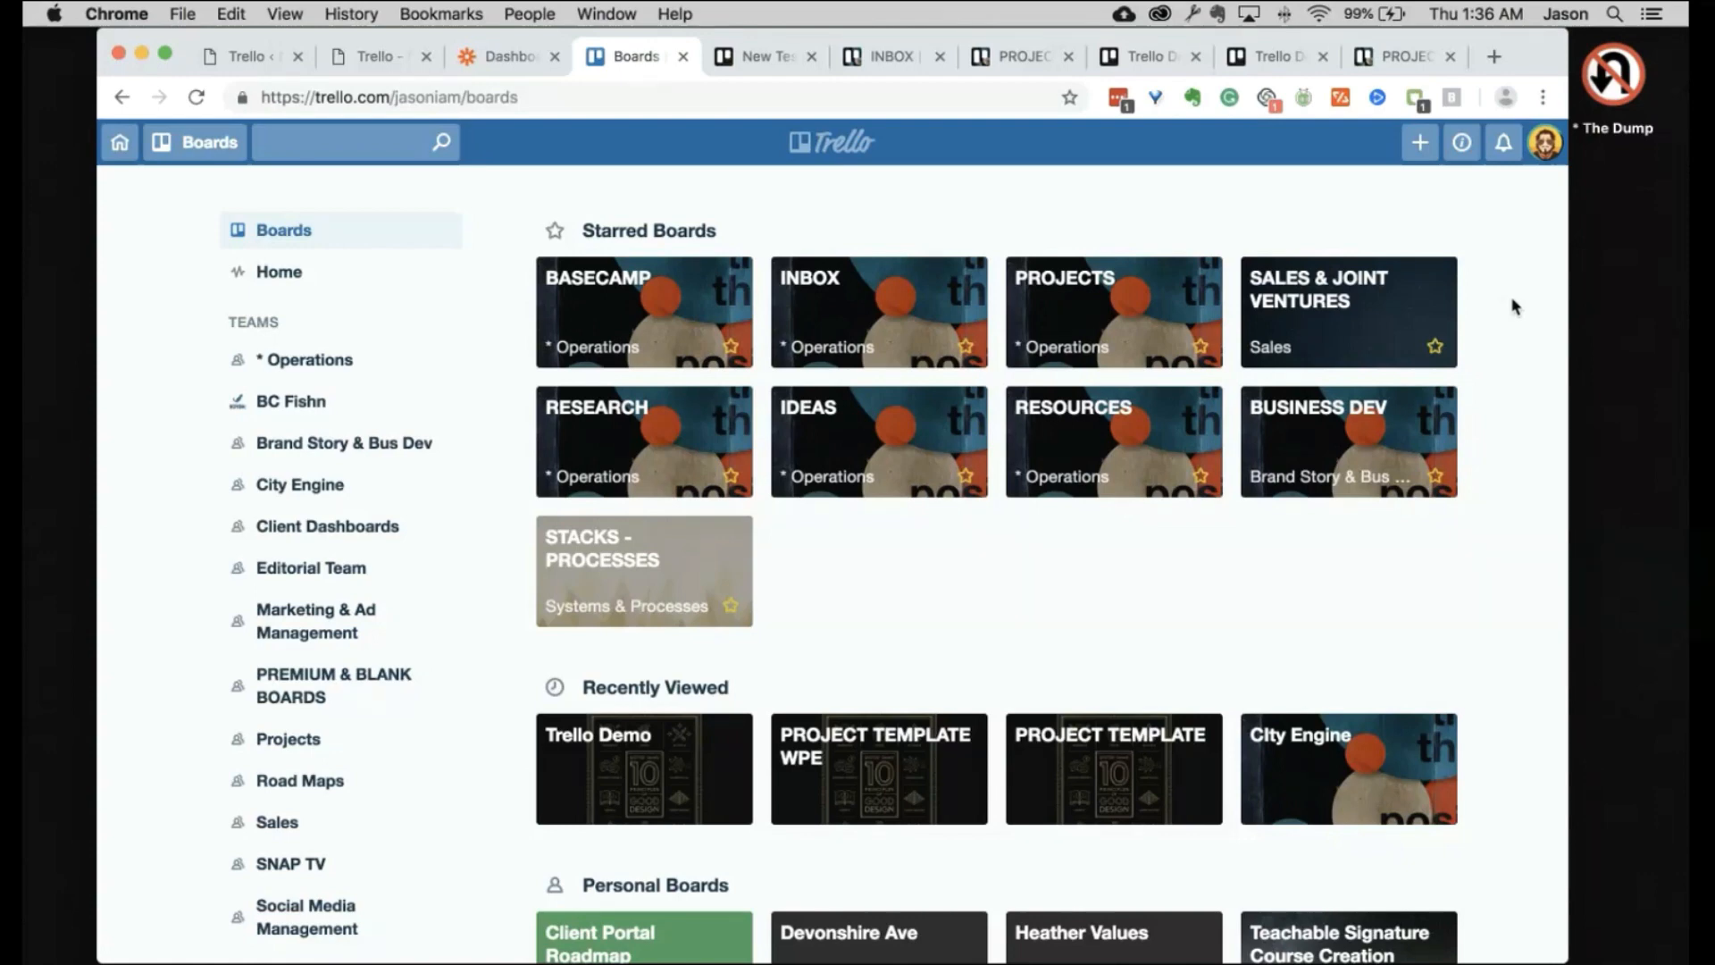
Step: Collapse that team's boards with 'Show less active boards (4)', then return to the top of the Boards page
scroll(1514, 306, down, 8)
scroll(1514, 305, up, 8)
scroll(1514, 305, down, 15)
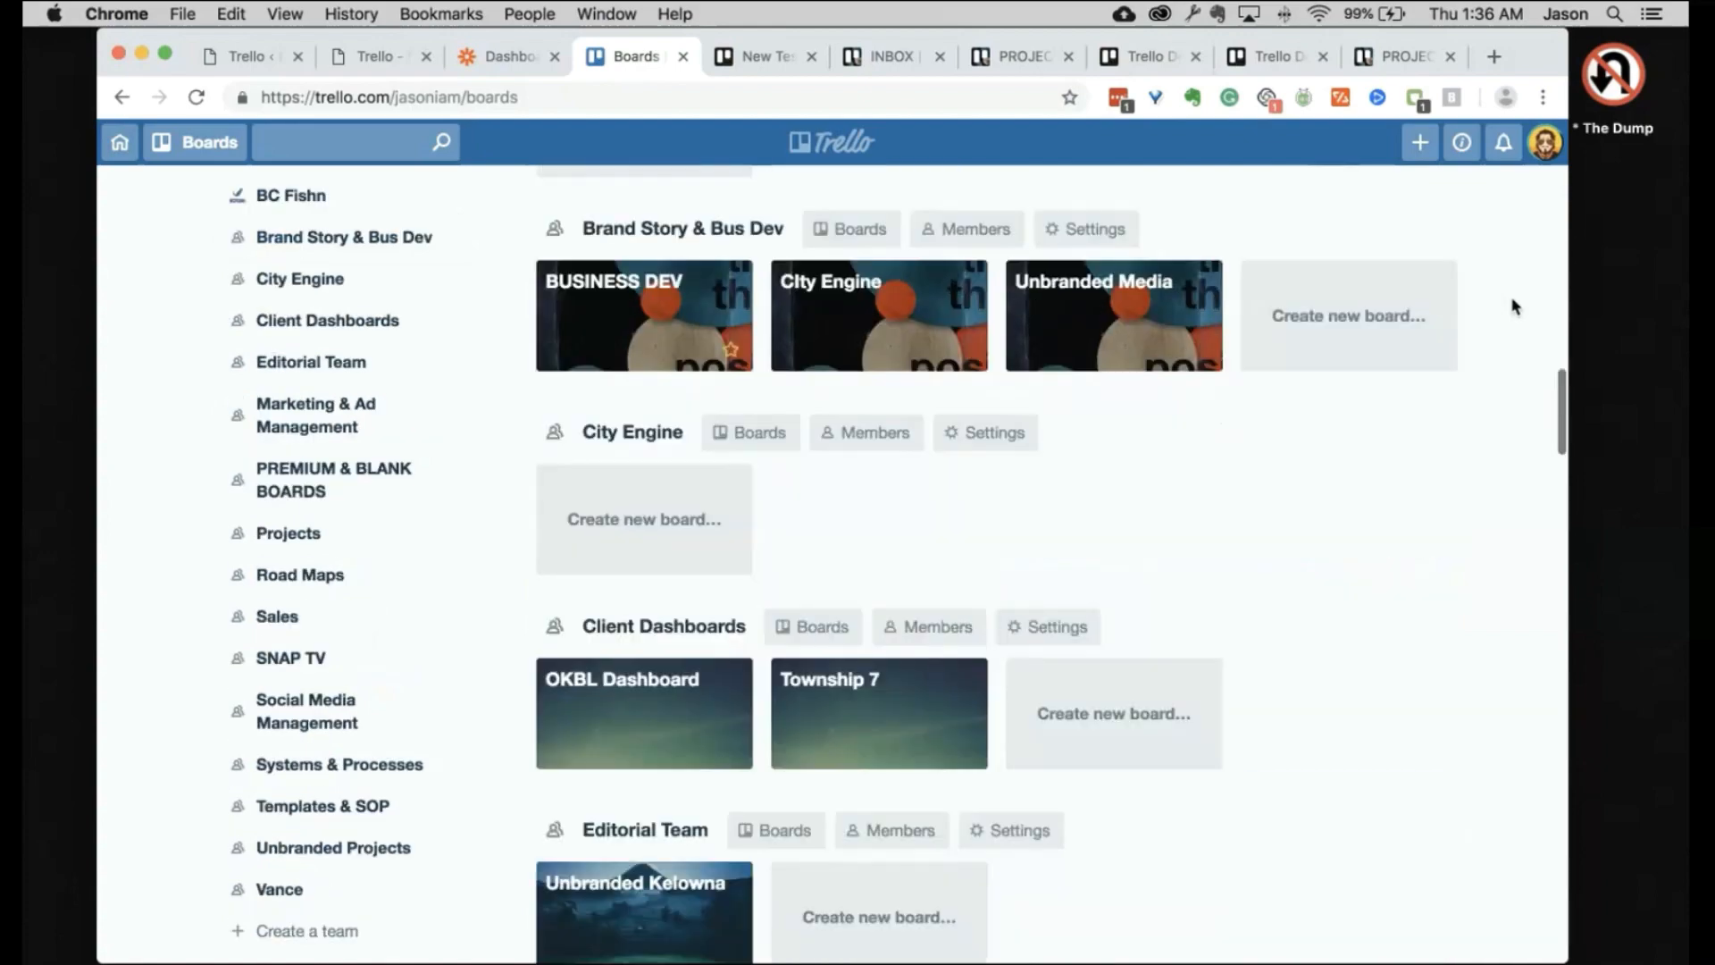
scroll(1514, 305, down, 20)
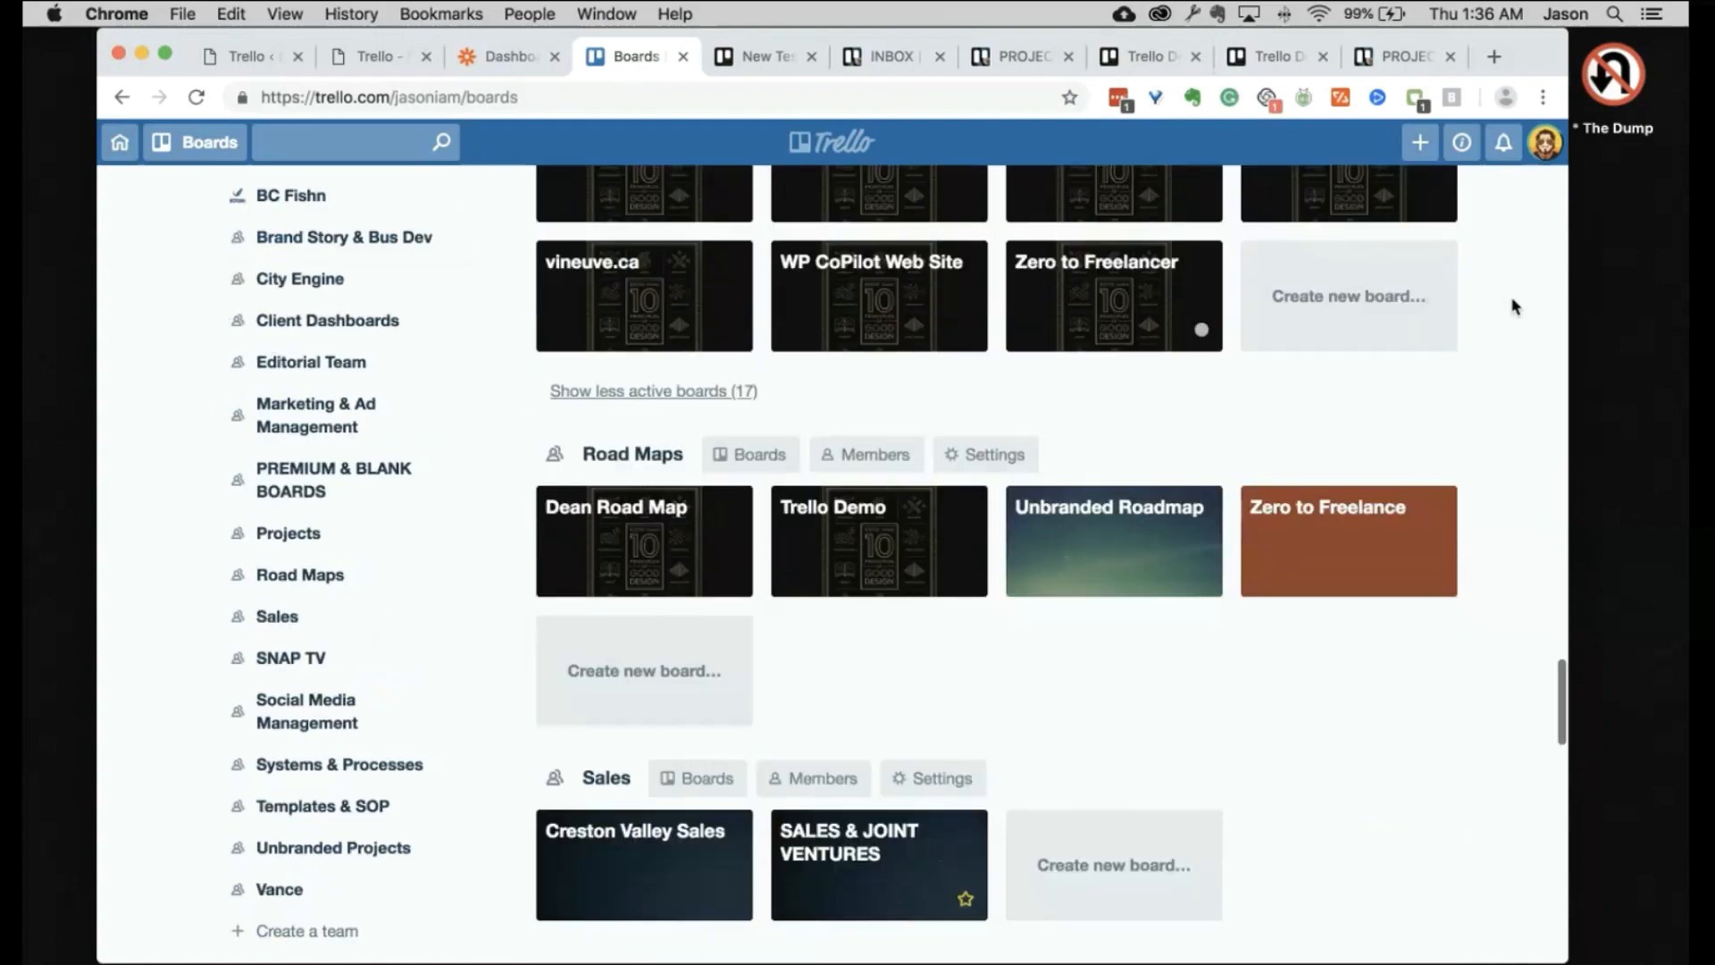
scroll(1514, 306, down, 20)
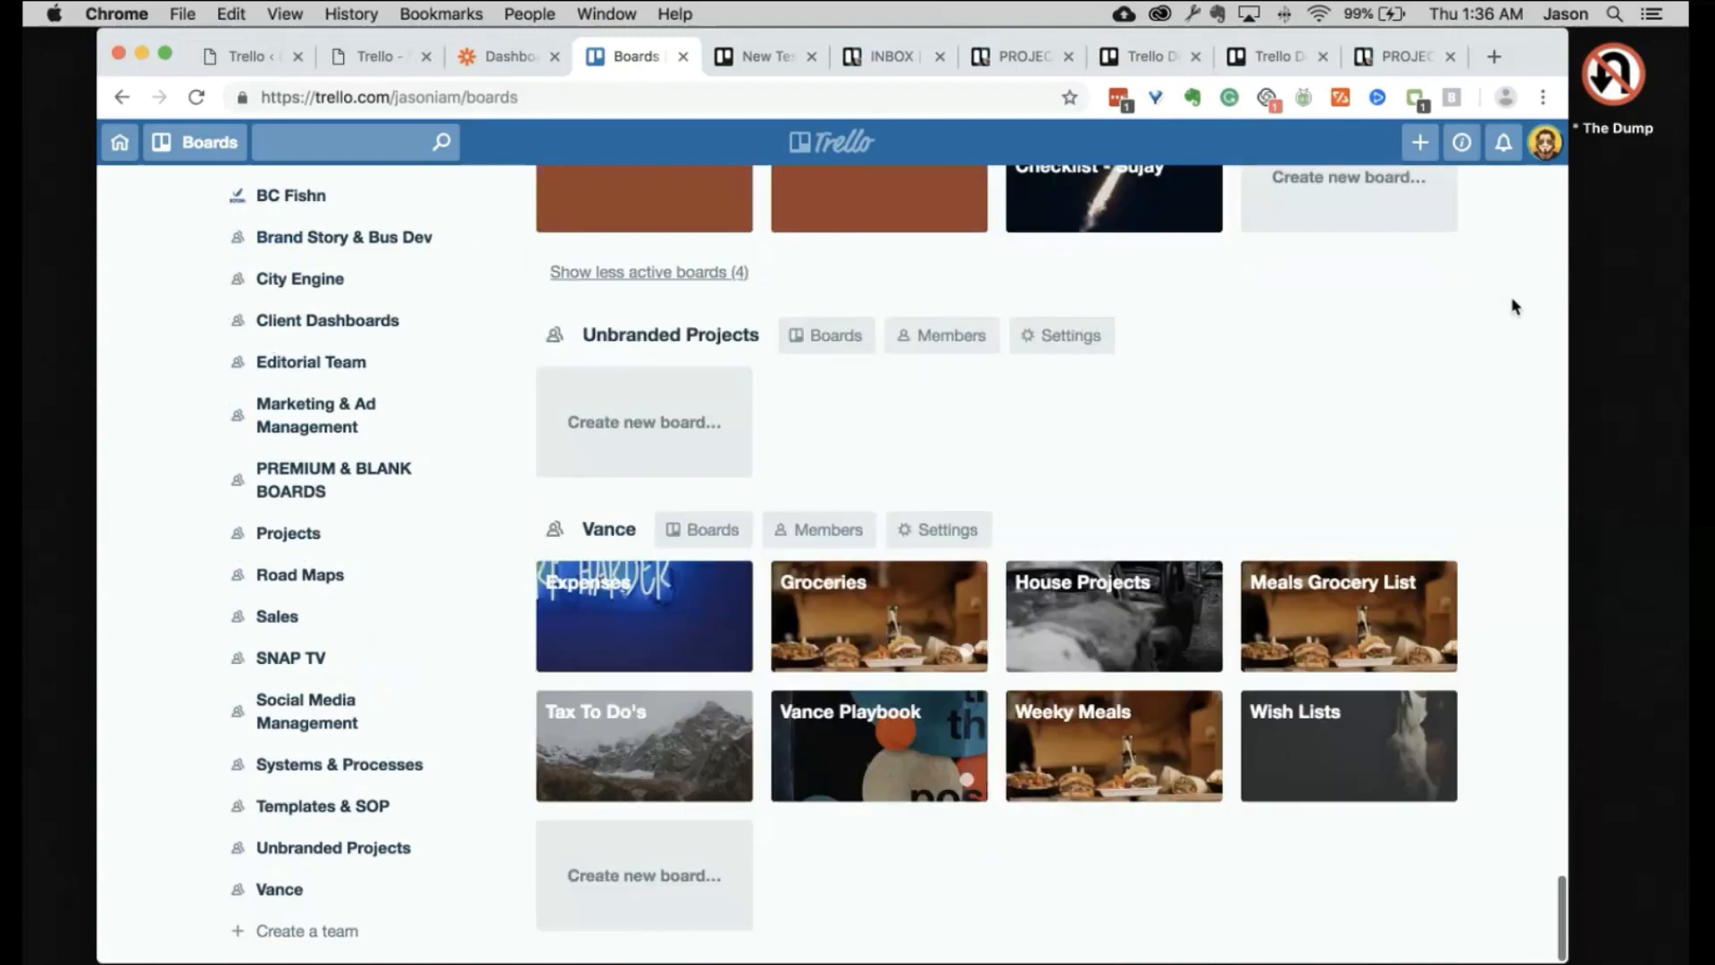
click(650, 271)
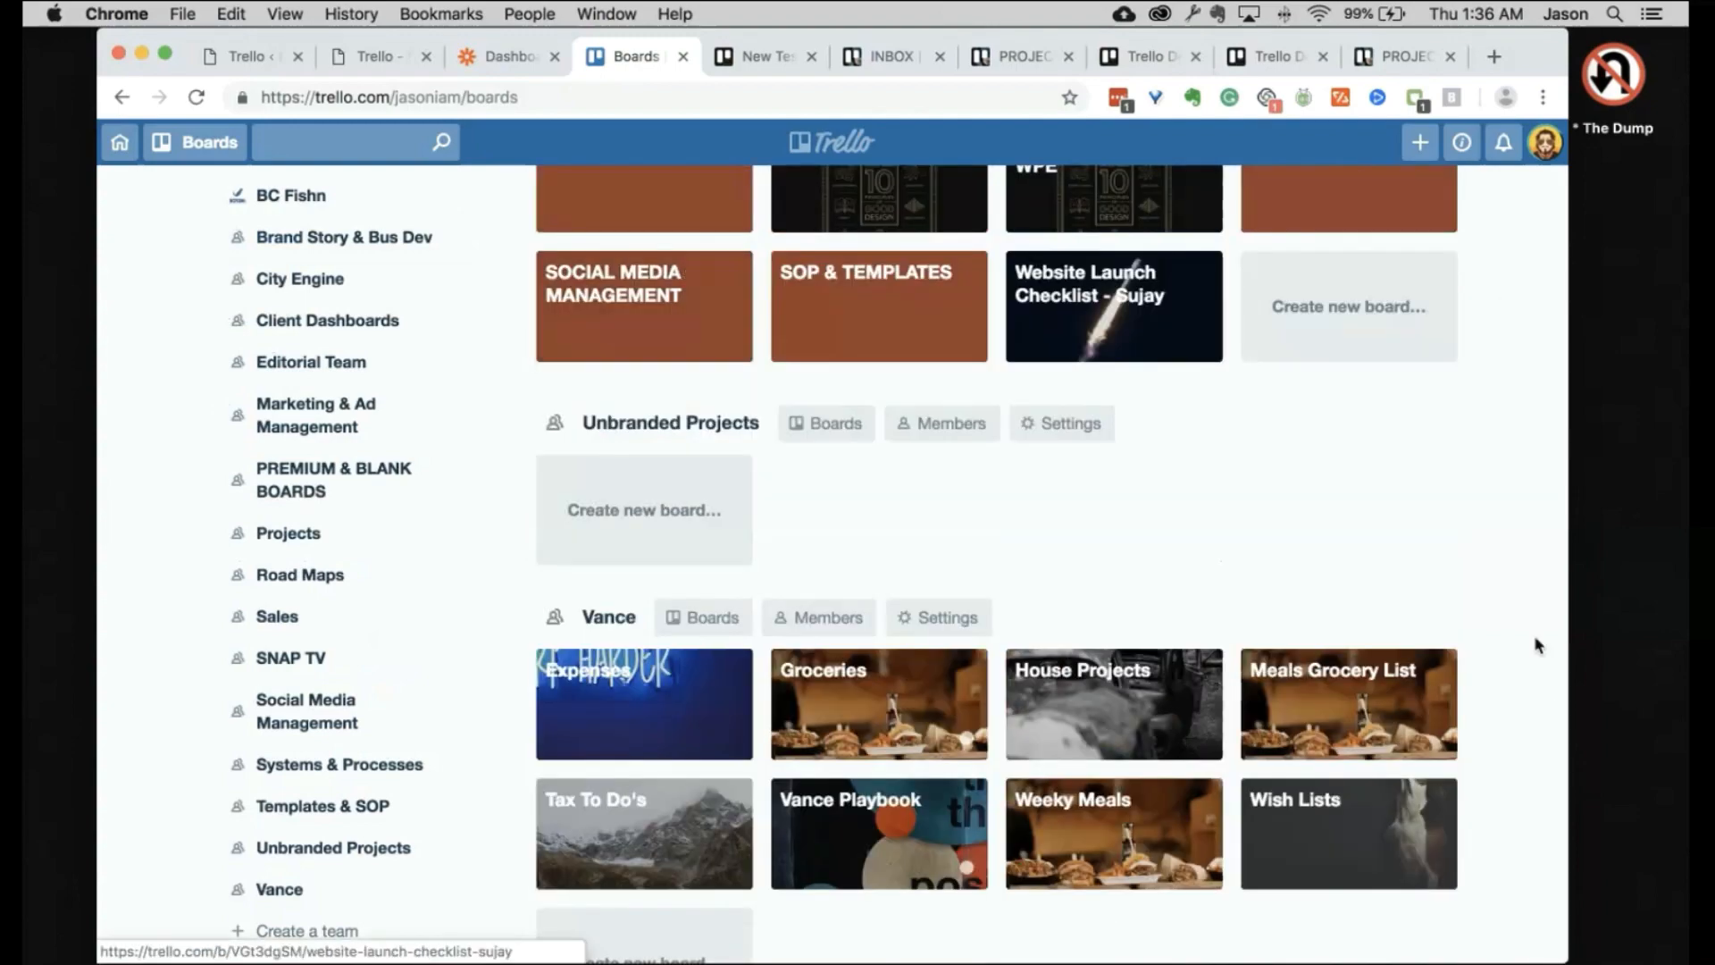
scroll(1493, 601, down, 2)
scroll(1492, 601, up, 20)
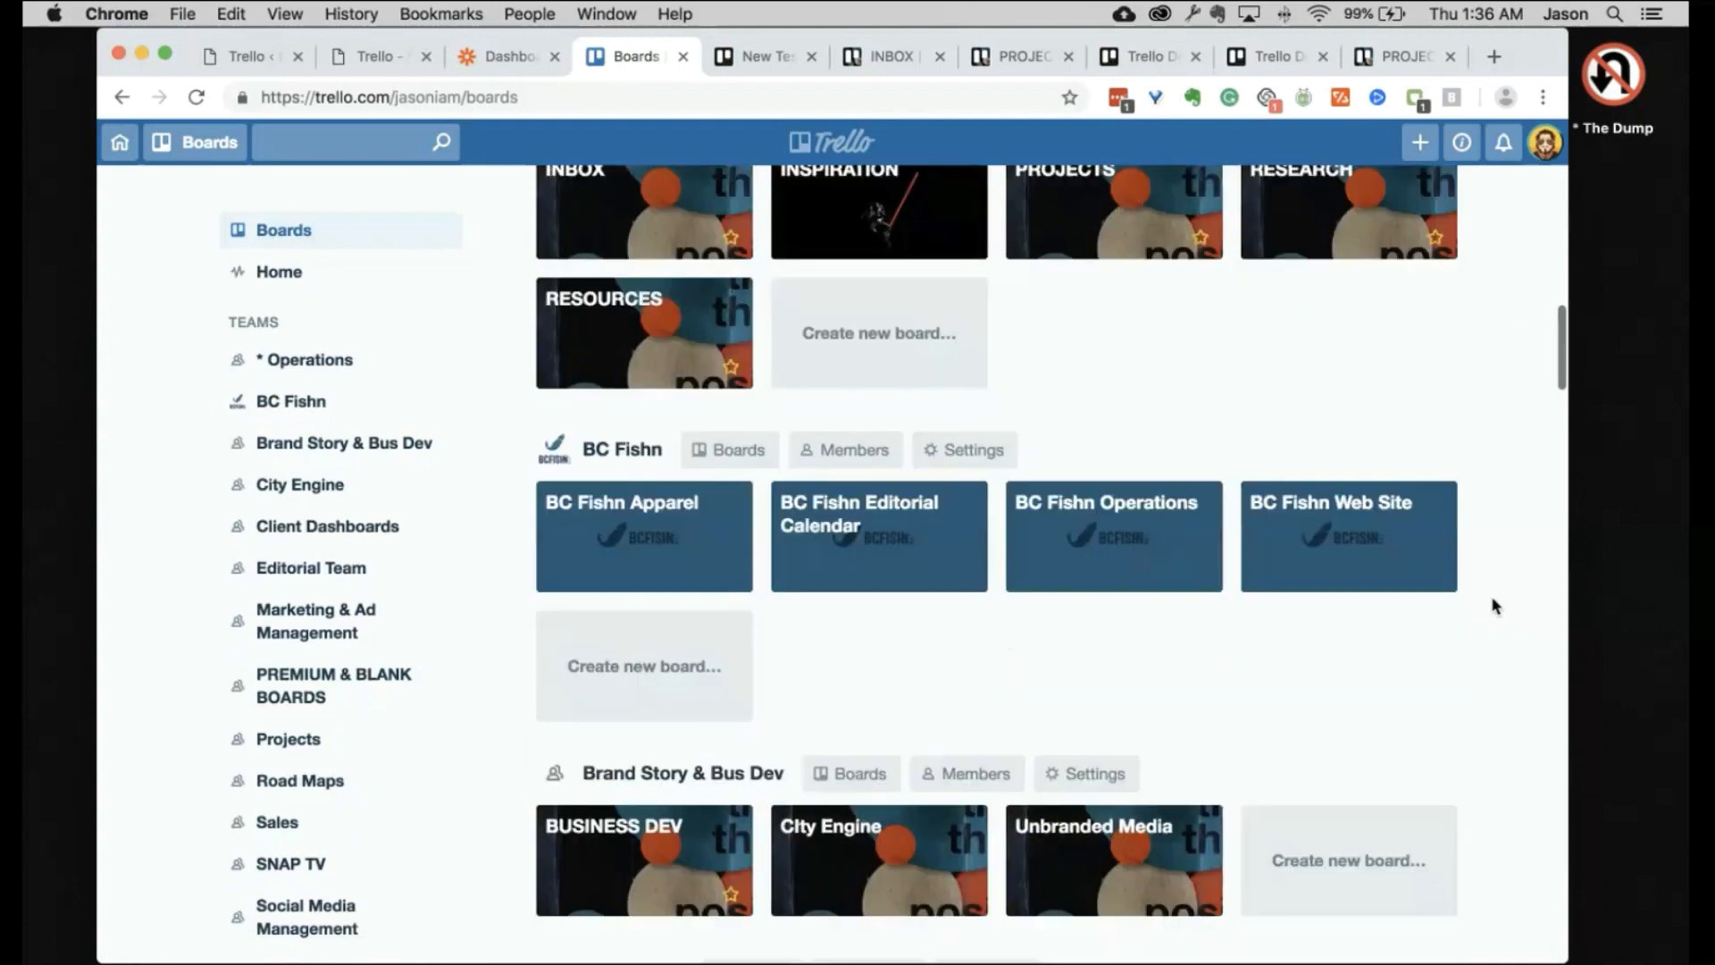
scroll(1492, 606, up, 15)
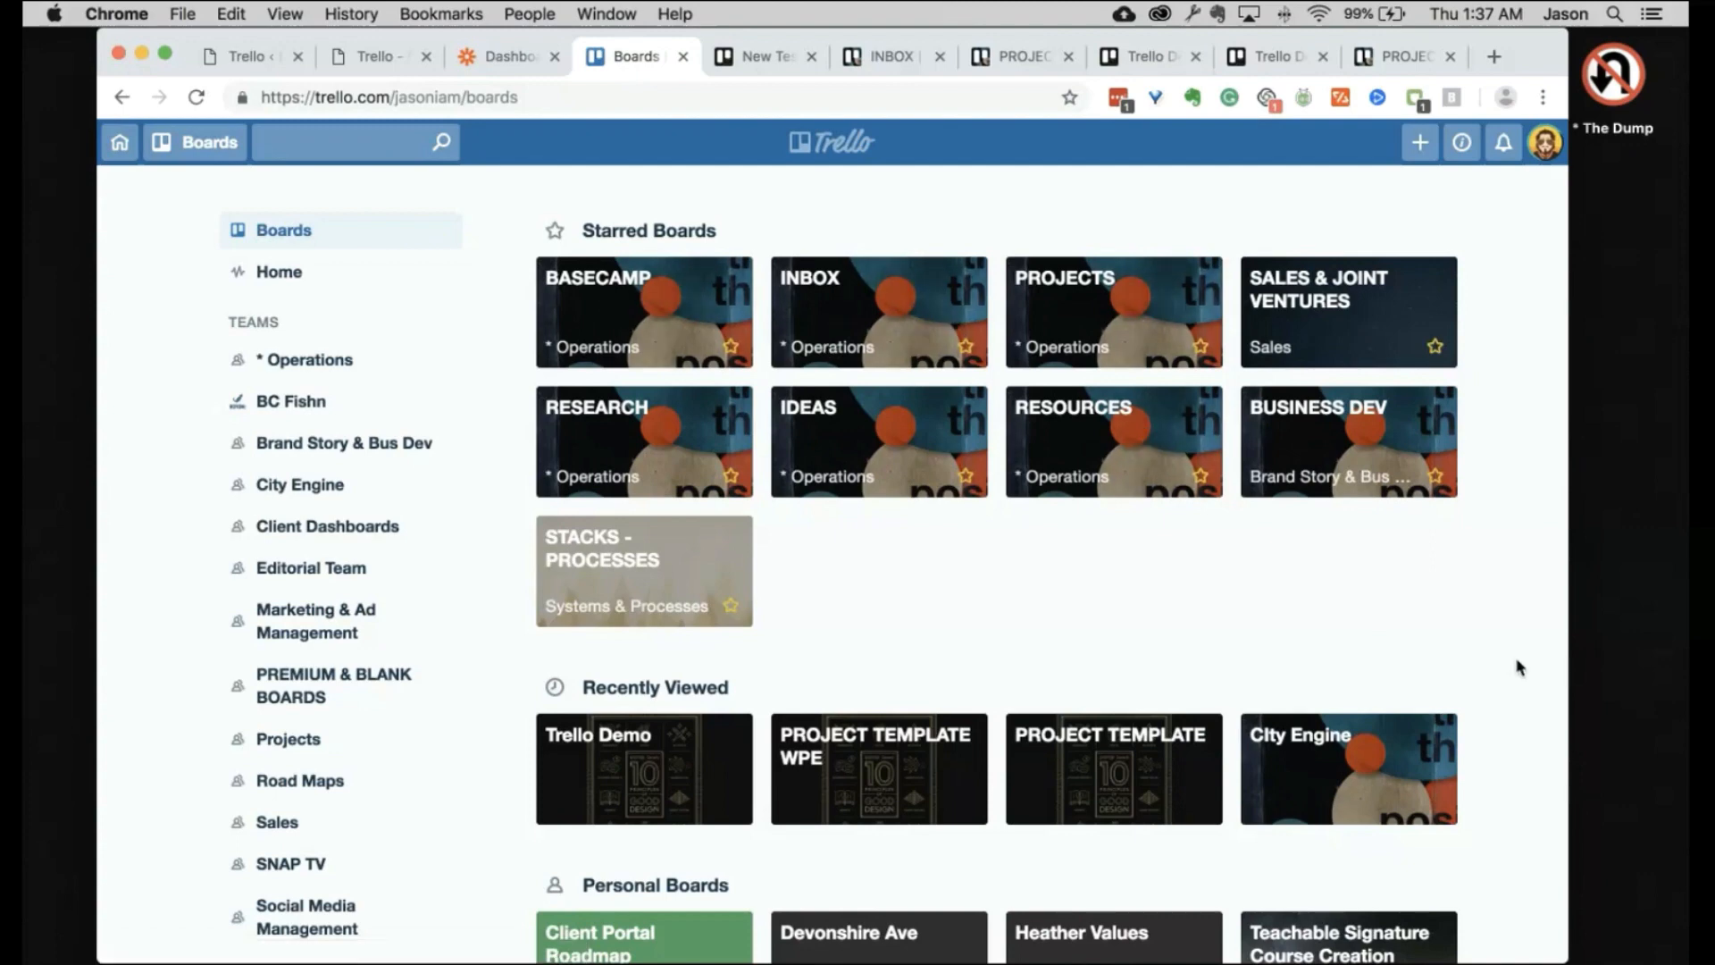
scroll(1518, 667, down, 20)
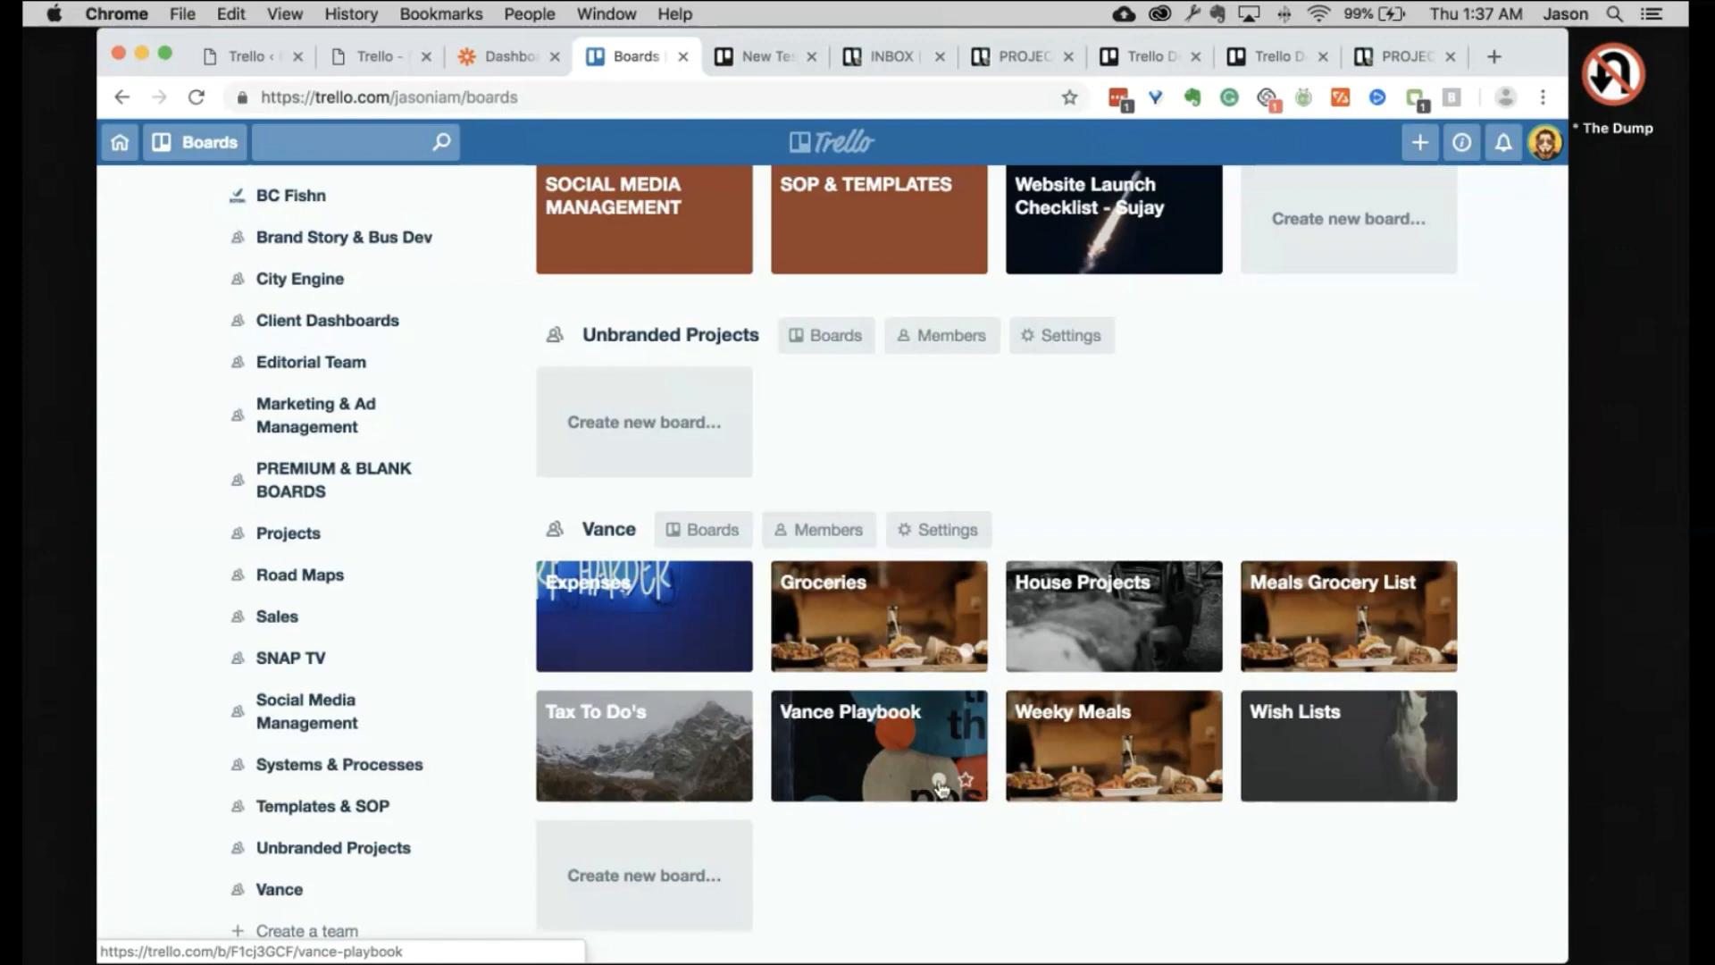
mouse_move(939, 786)
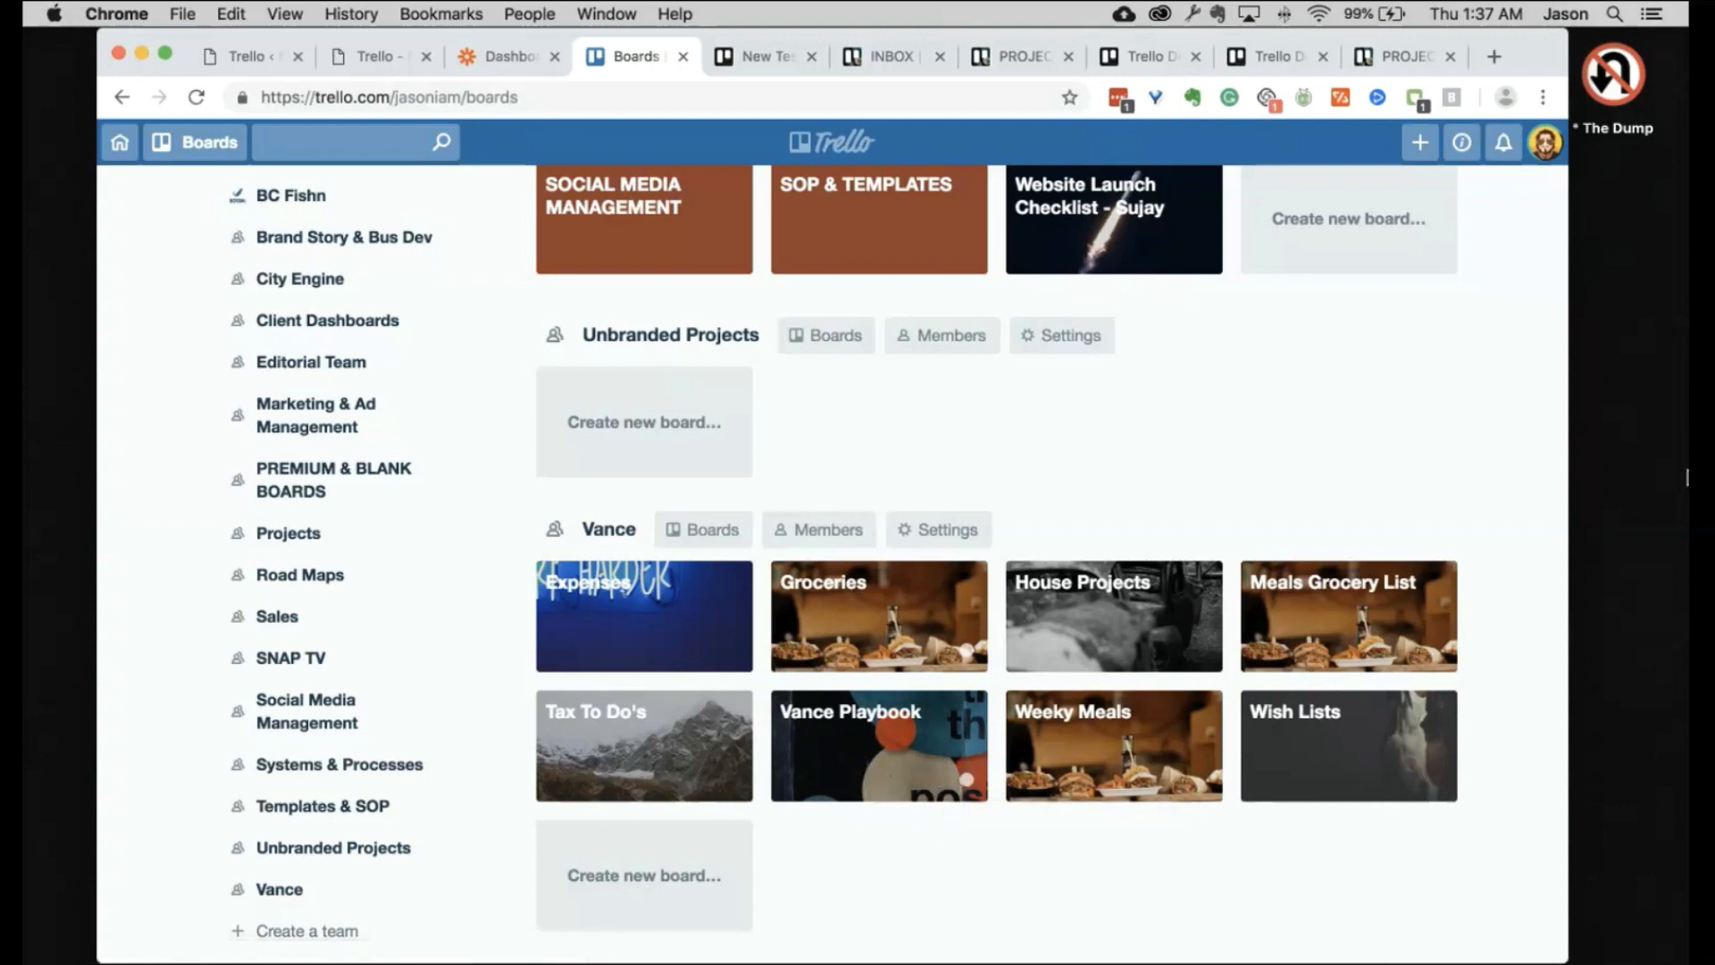
scroll(1532, 302, up, 20)
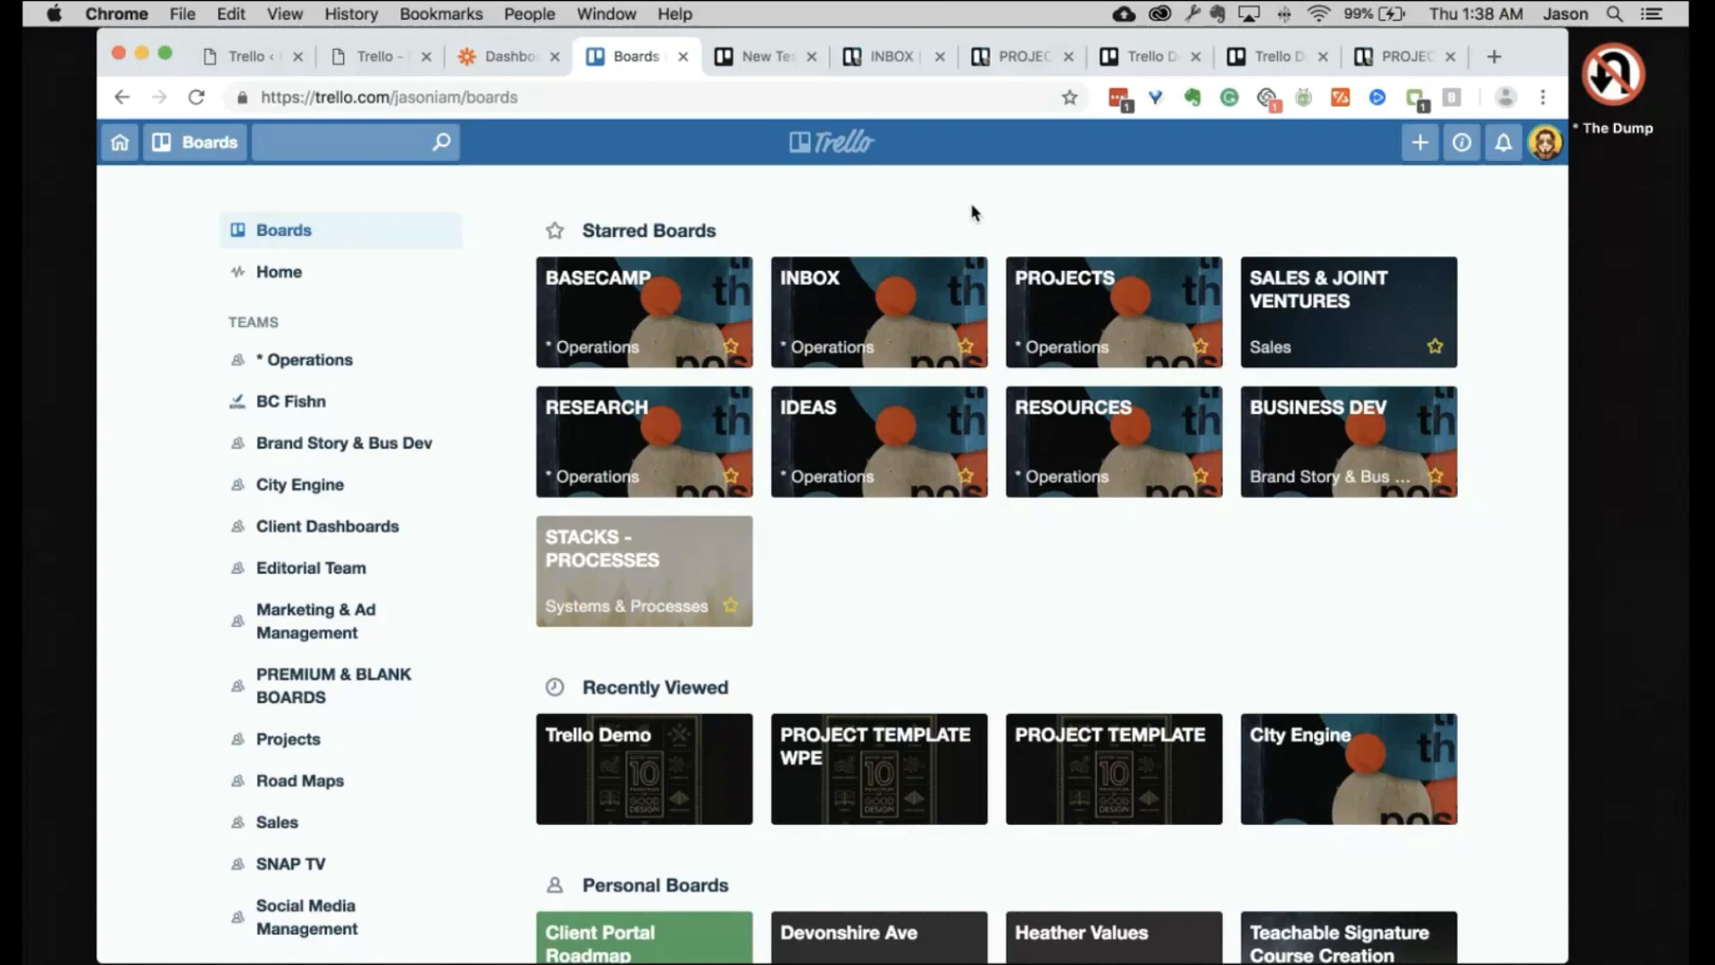
scroll(1062, 460, down, 20)
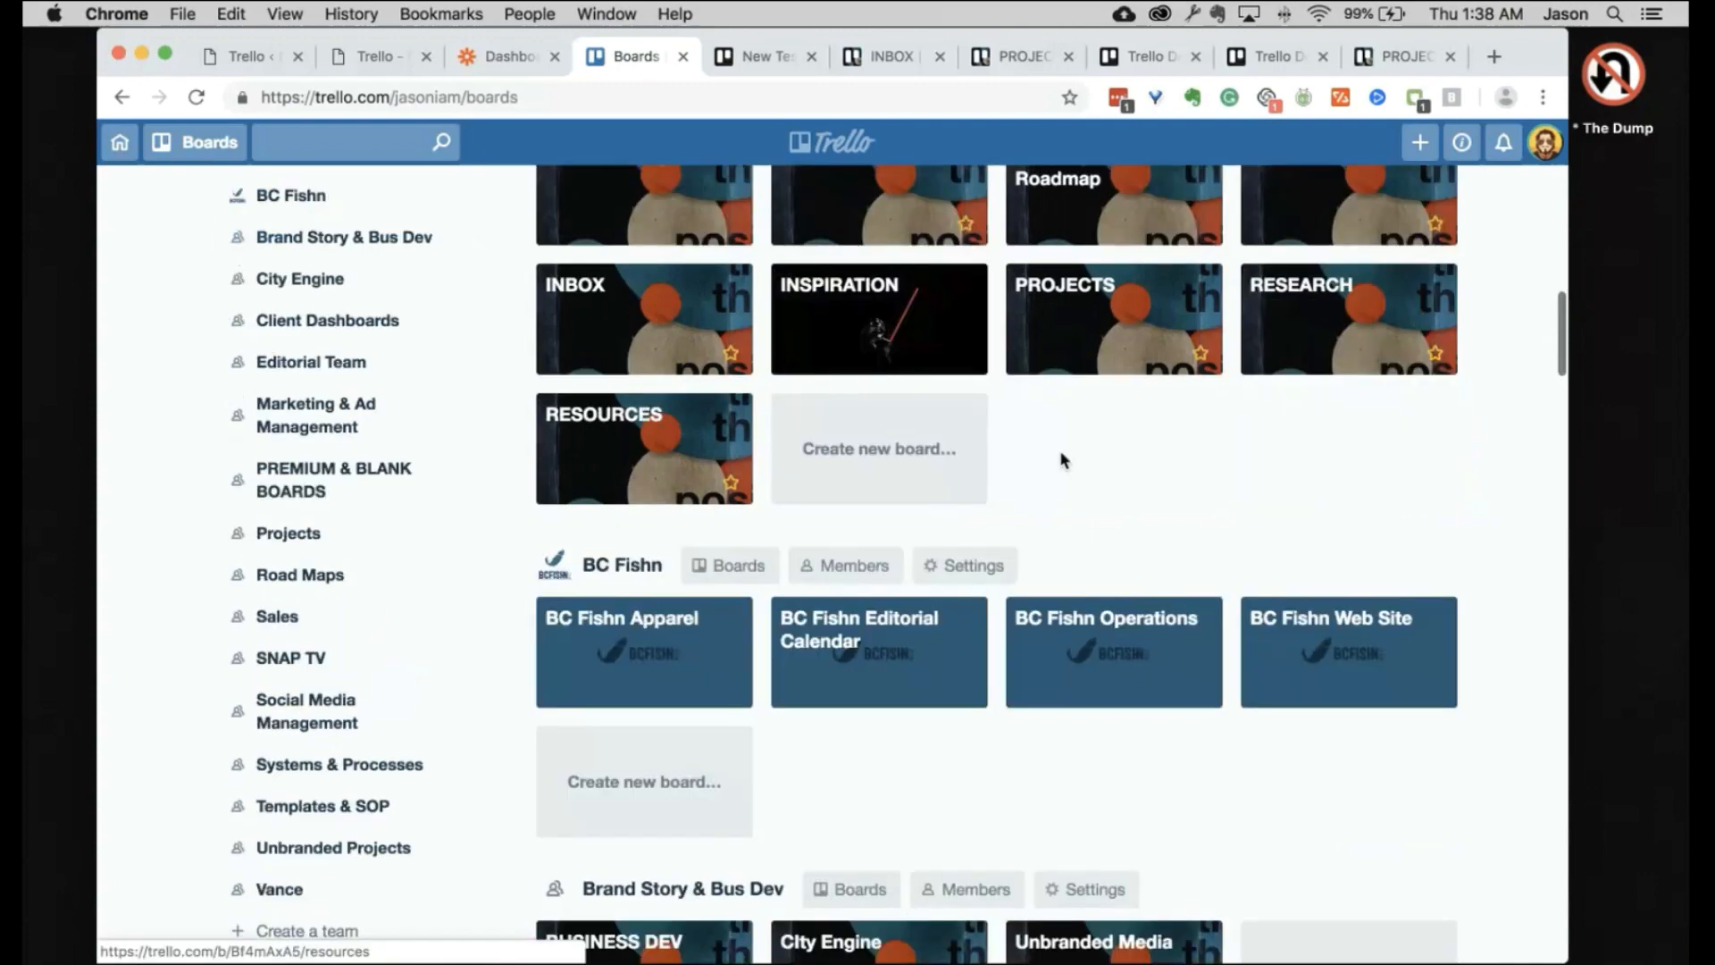
scroll(1063, 460, up, 20)
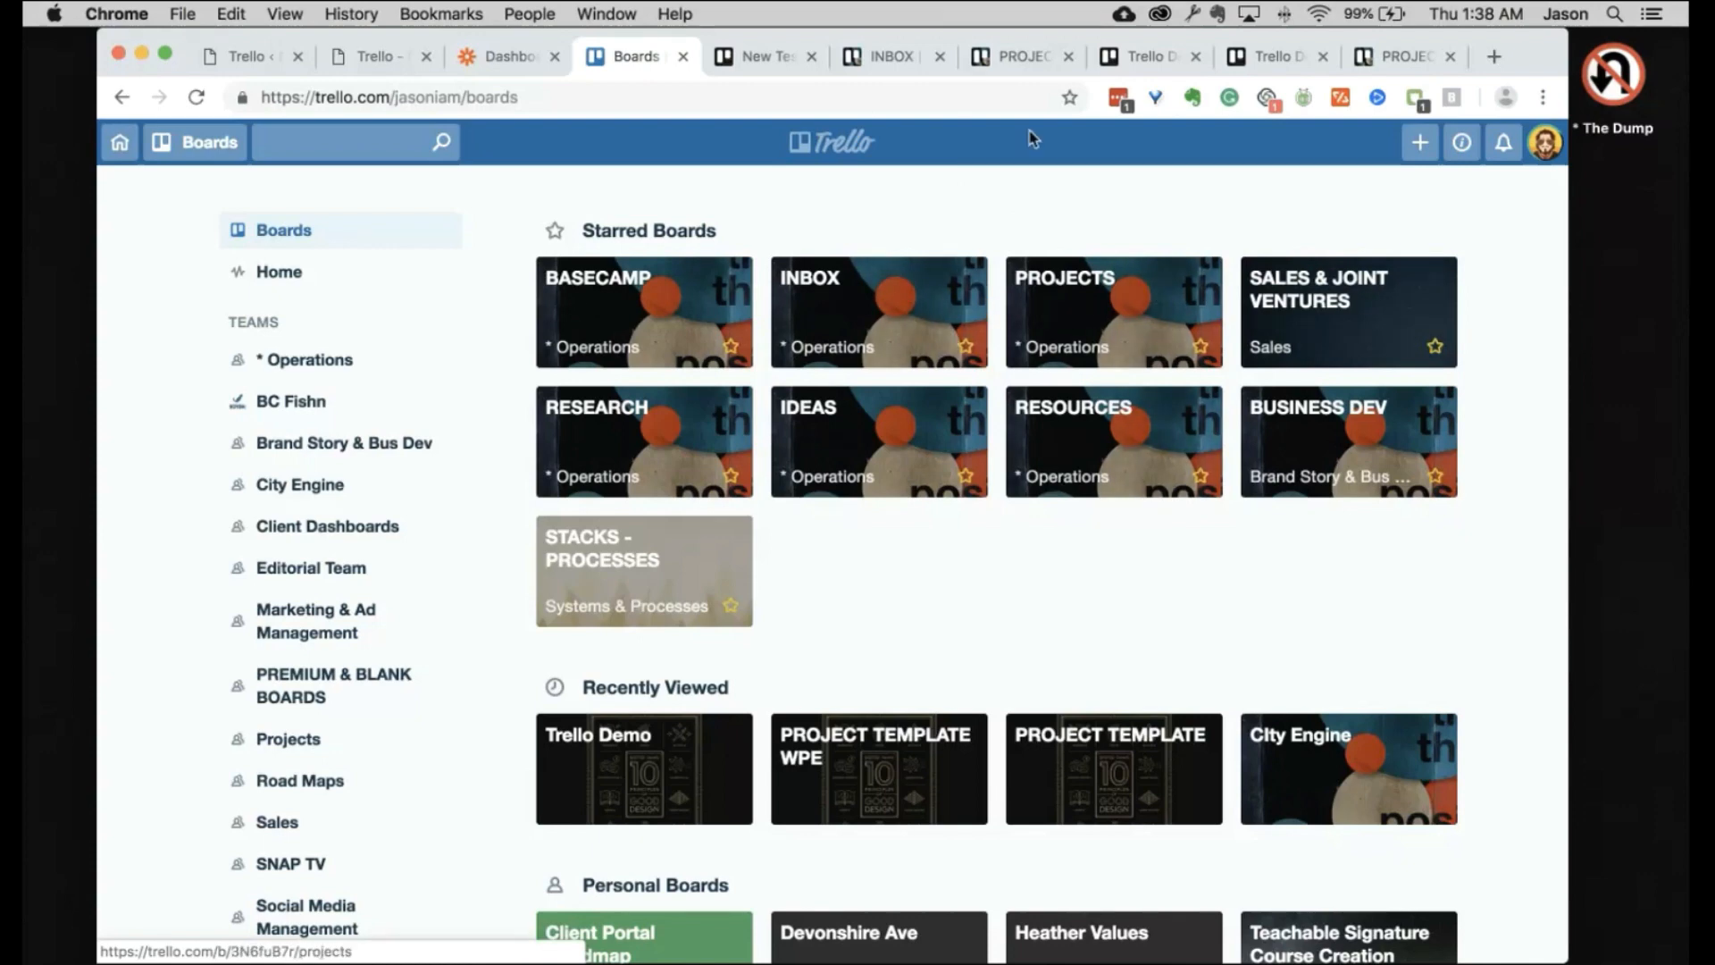
click(1015, 63)
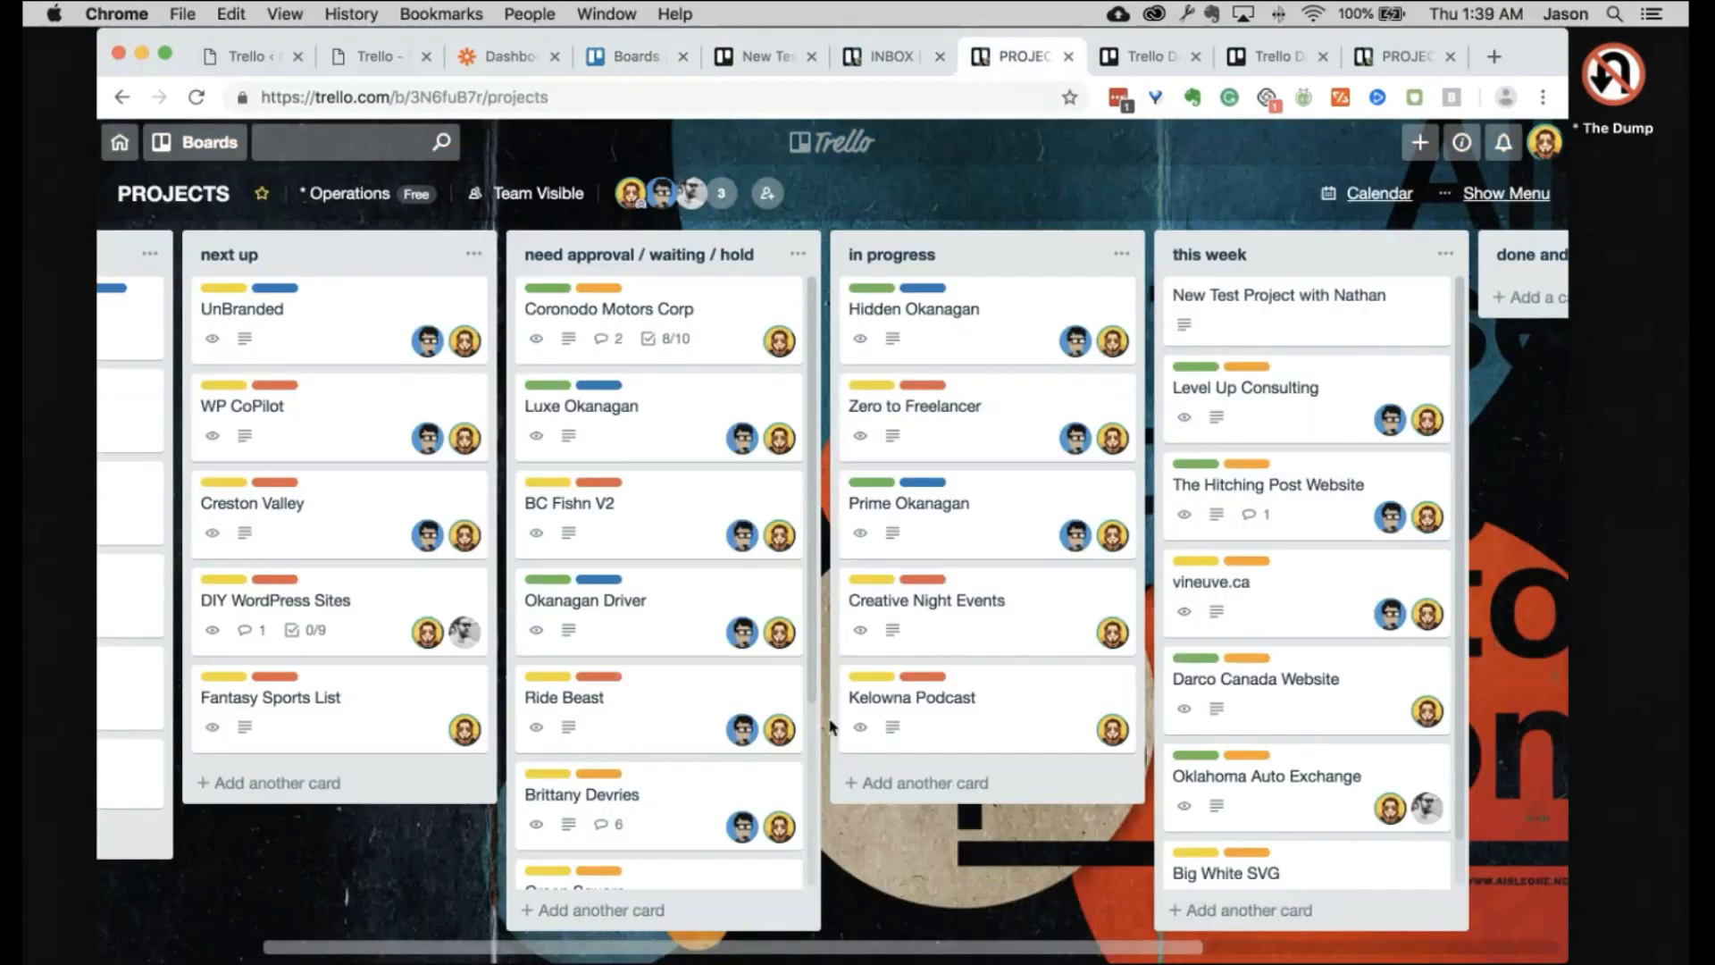
scroll(831, 725, left, 3)
scroll(824, 728, right, 9)
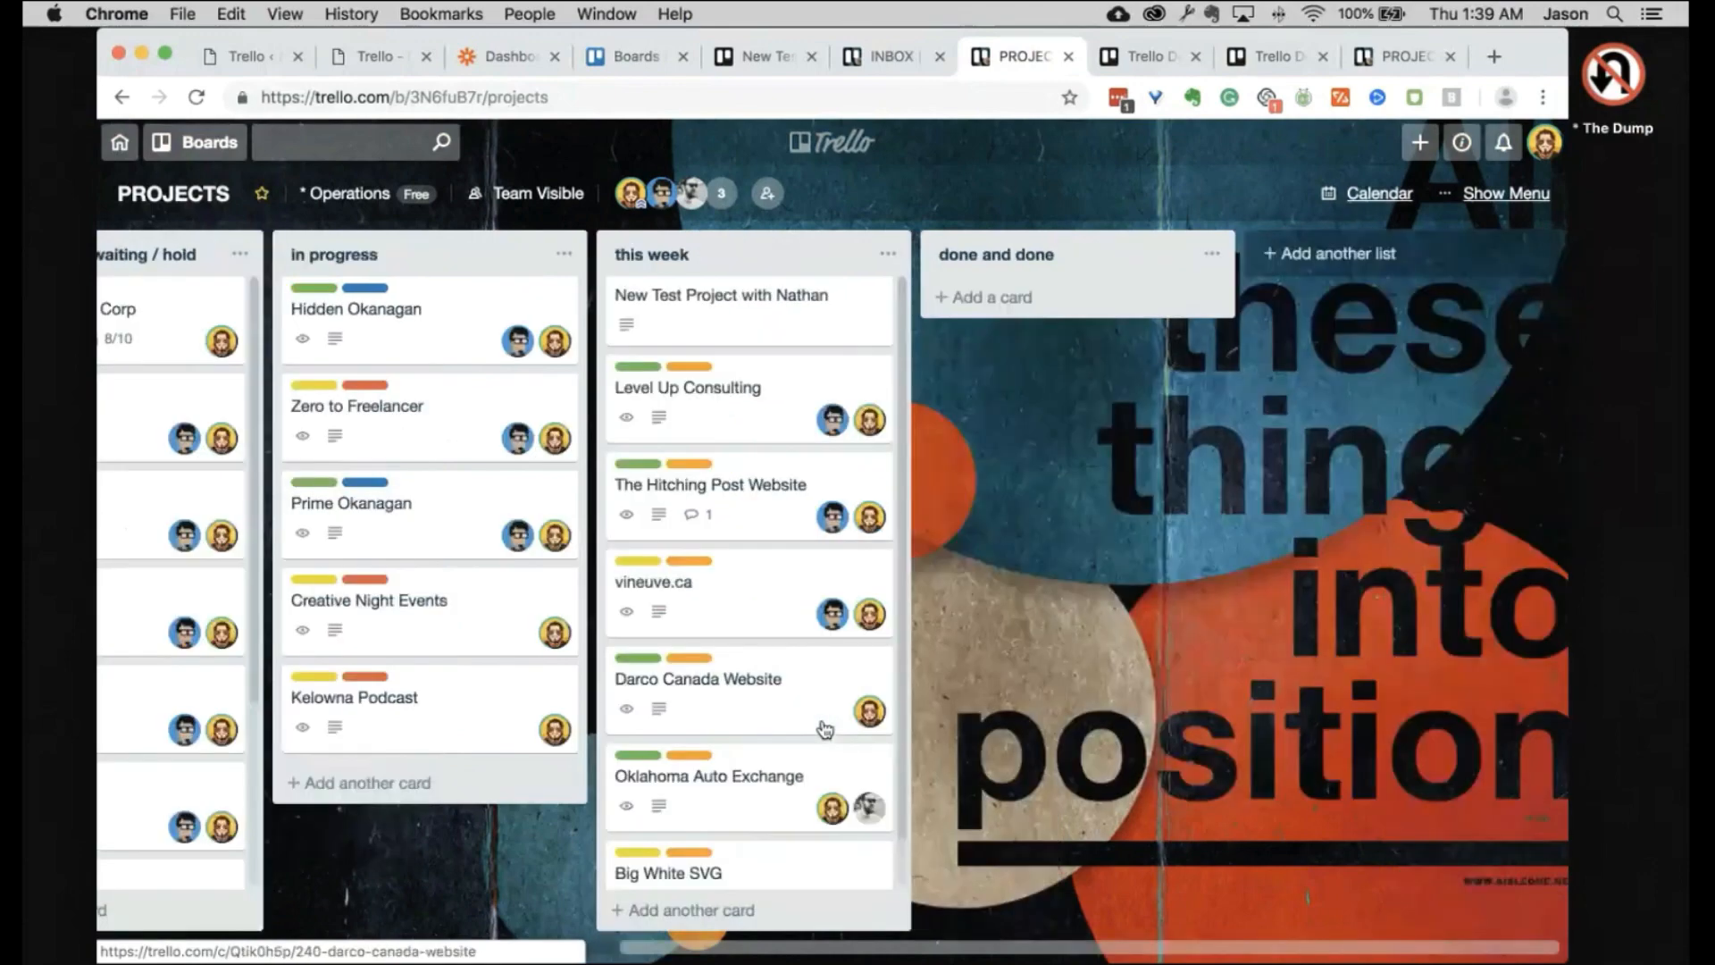
scroll(891, 683, left, 5)
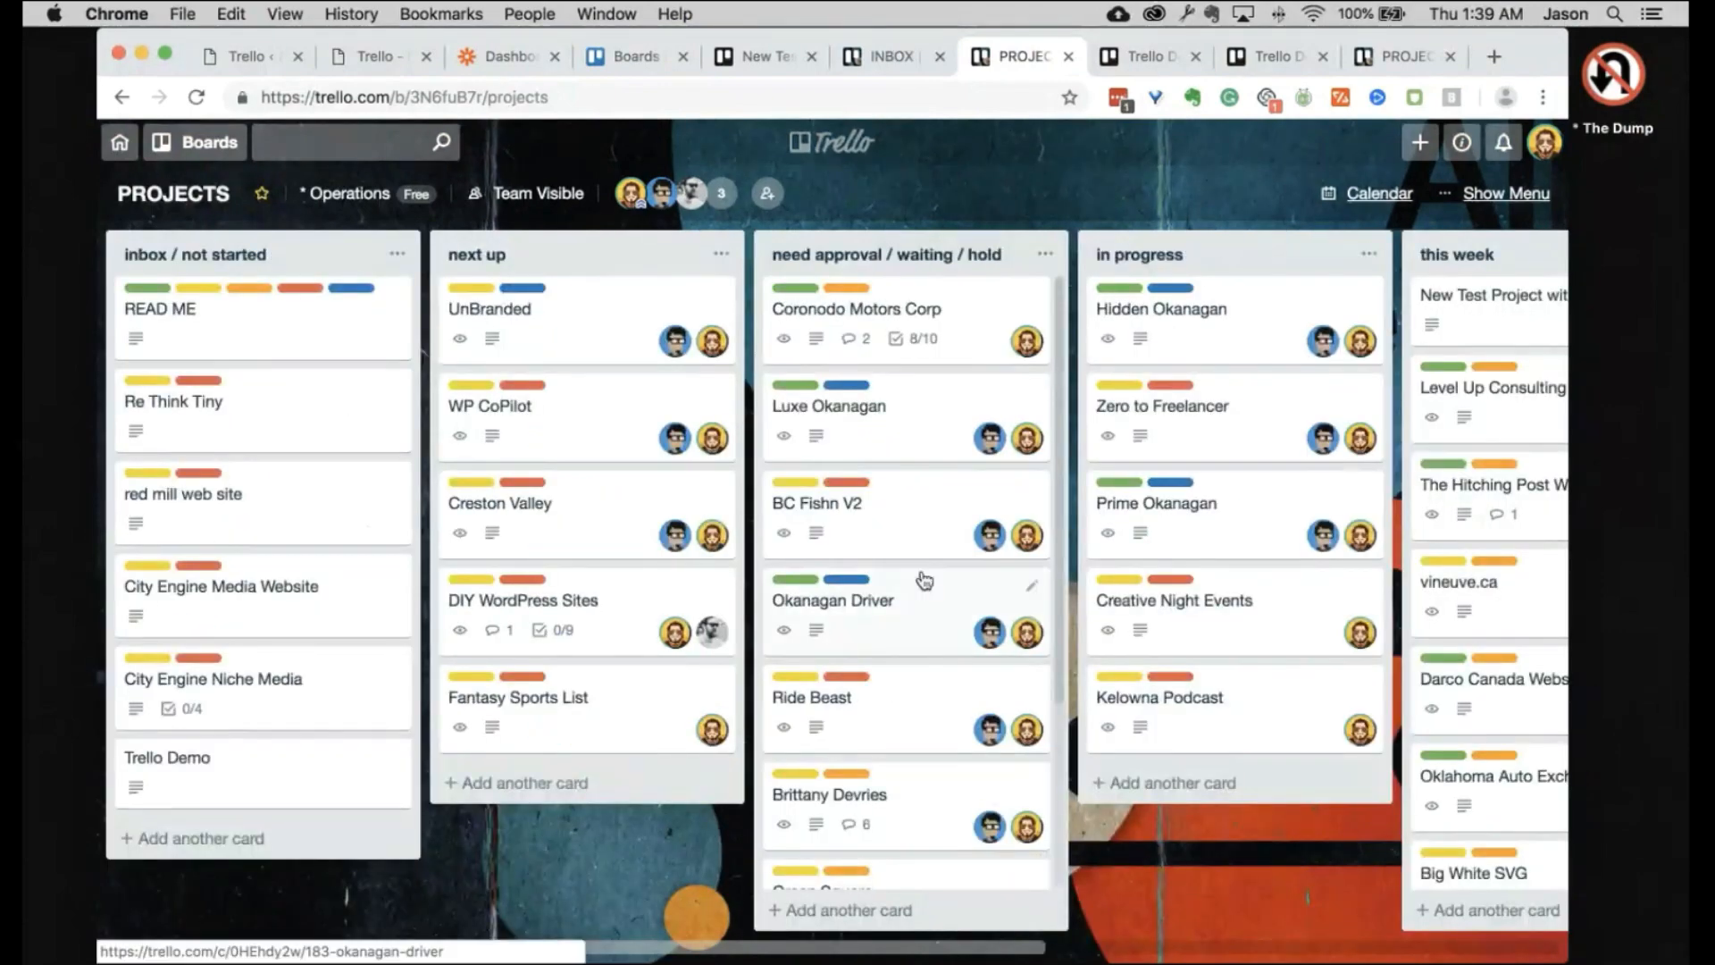
scroll(922, 577, right, 5)
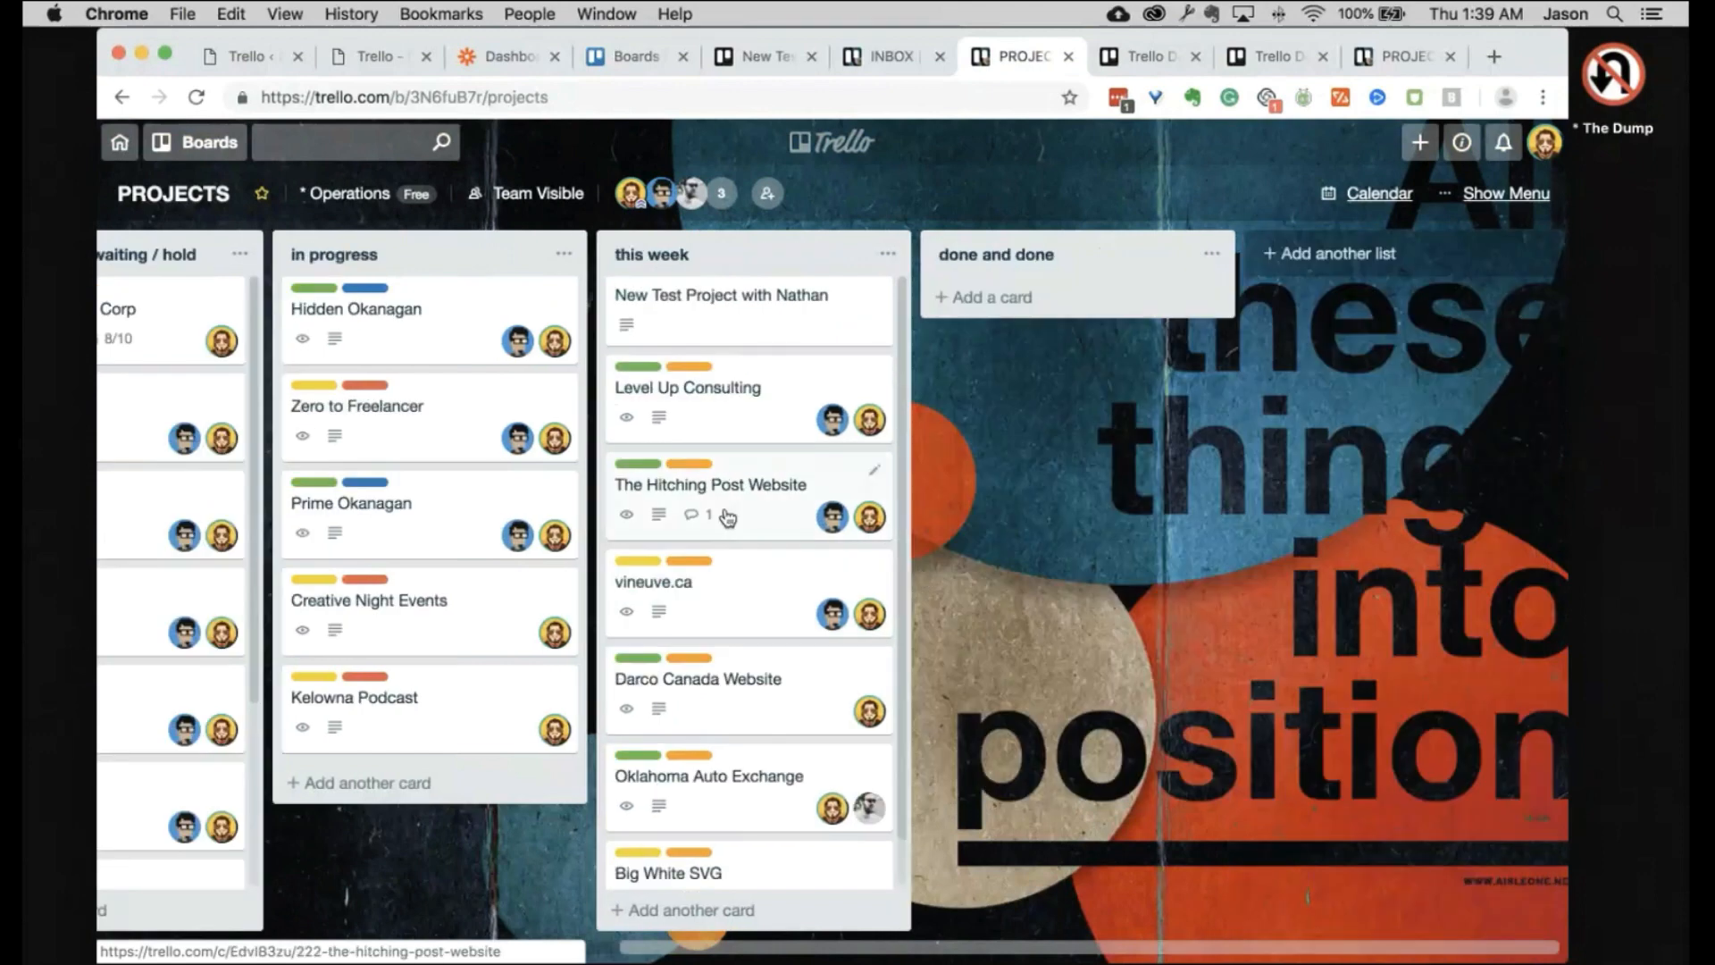
scroll(732, 442, down, 1)
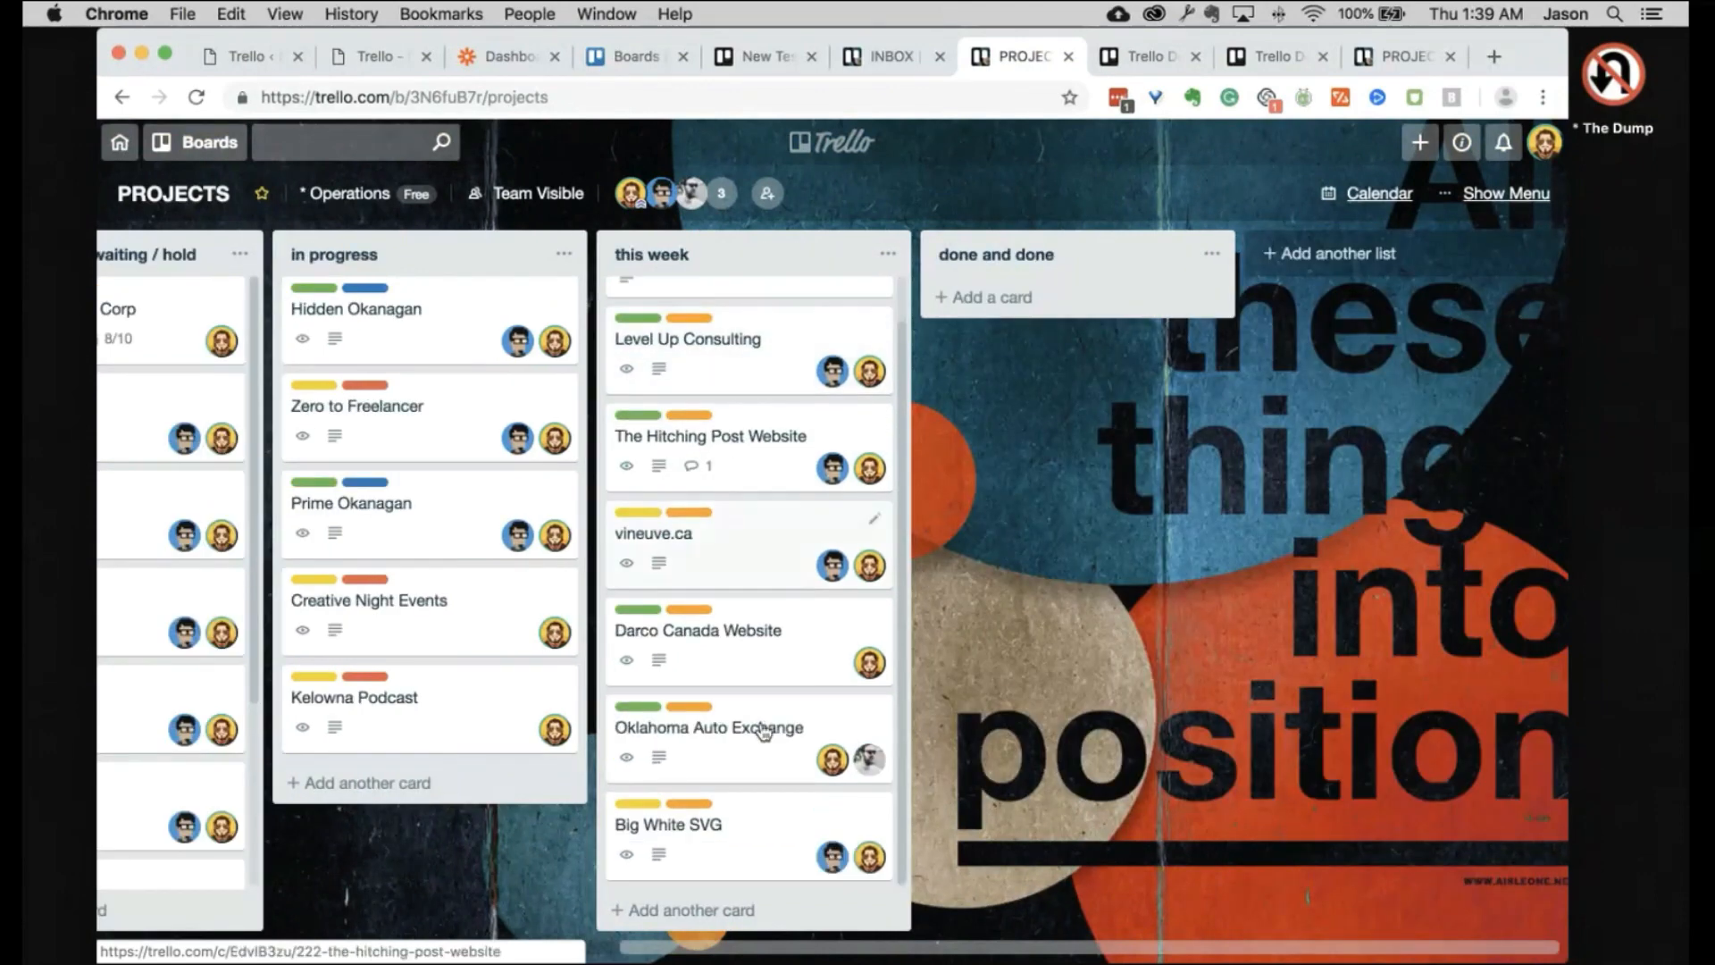
click(739, 558)
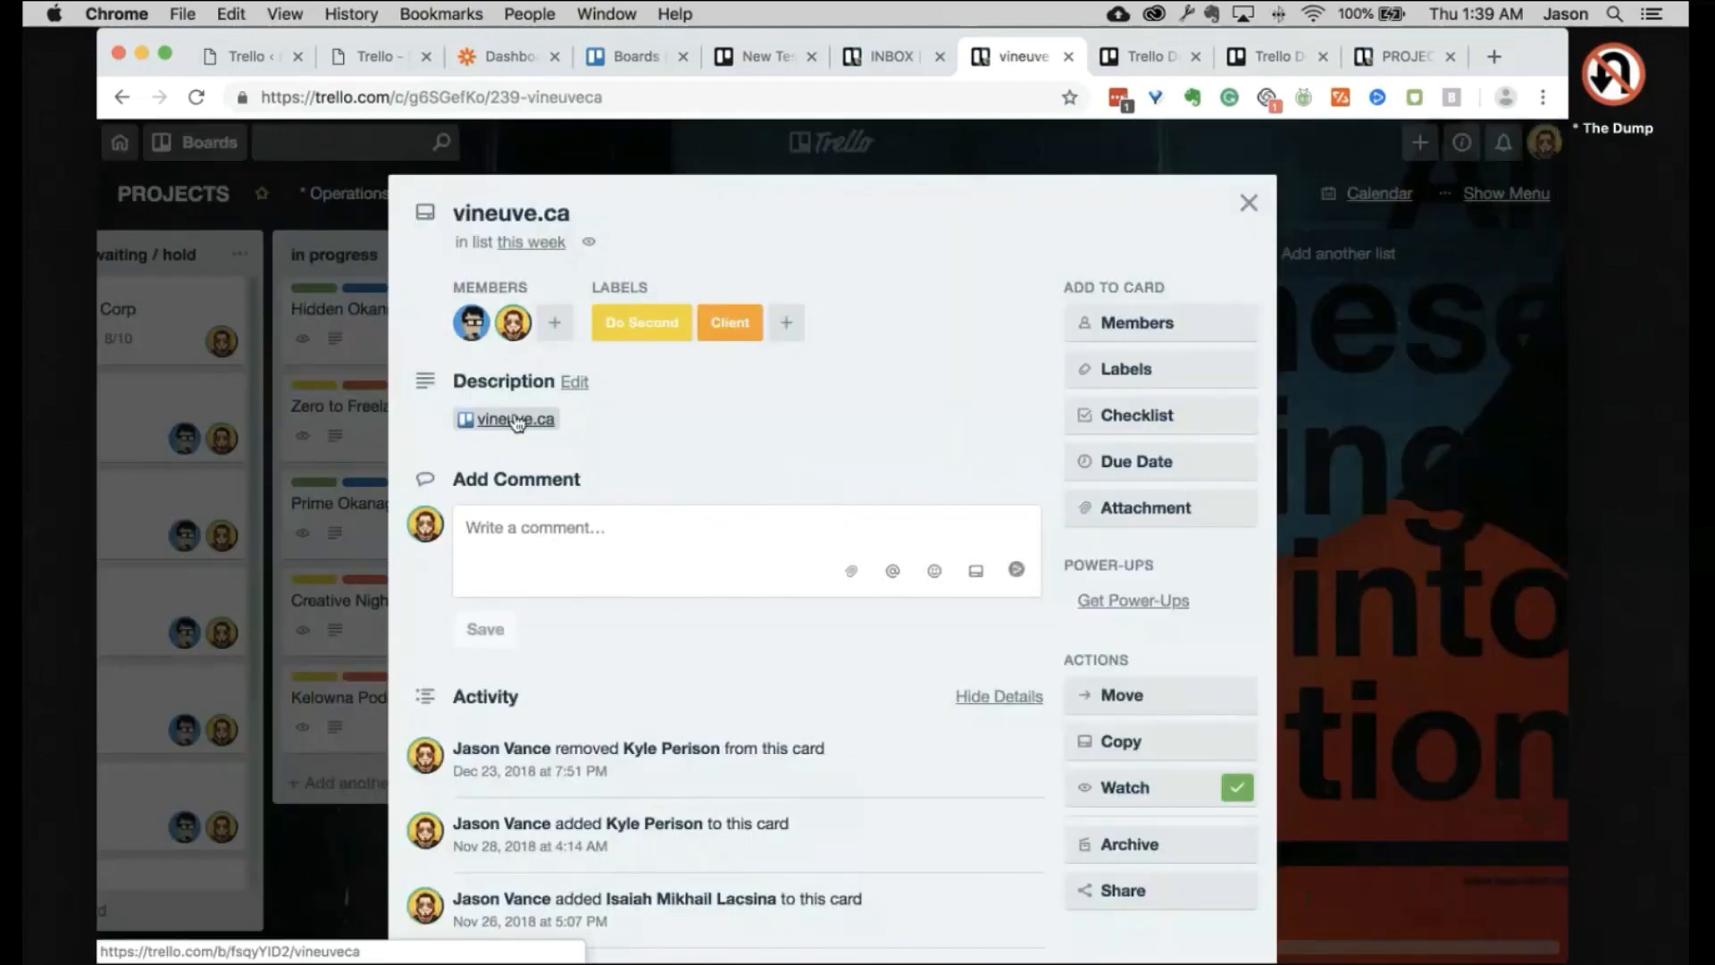
click(1516, 344)
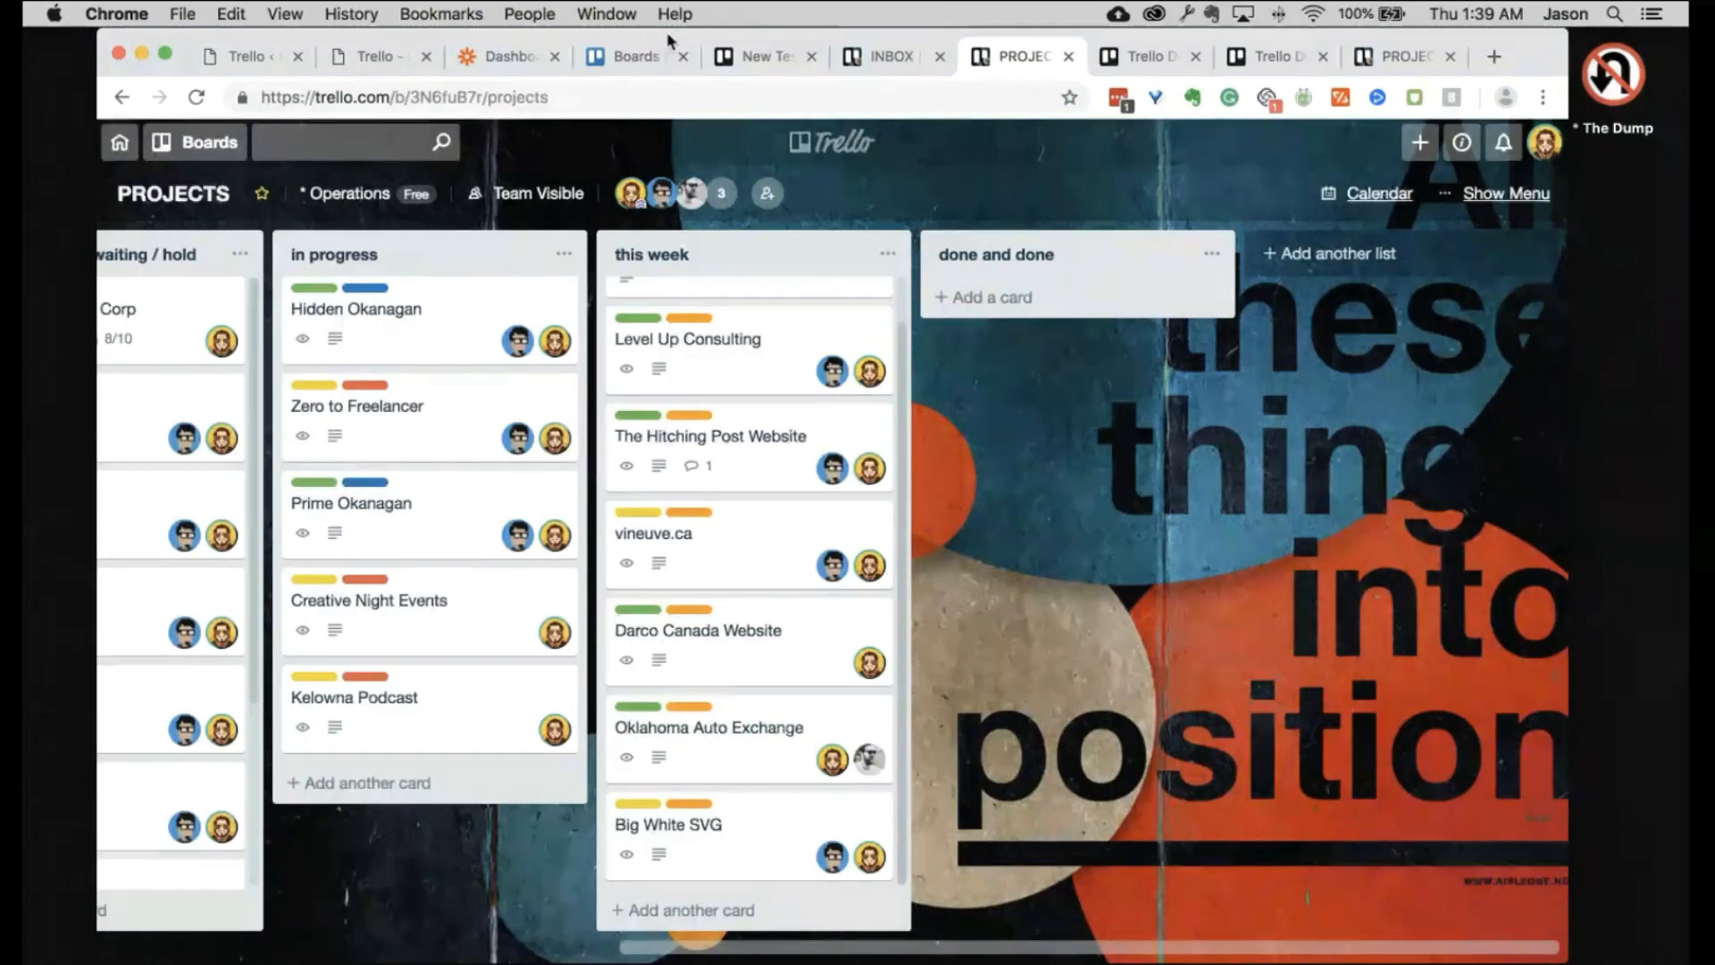
click(636, 55)
scroll(979, 870, down, 20)
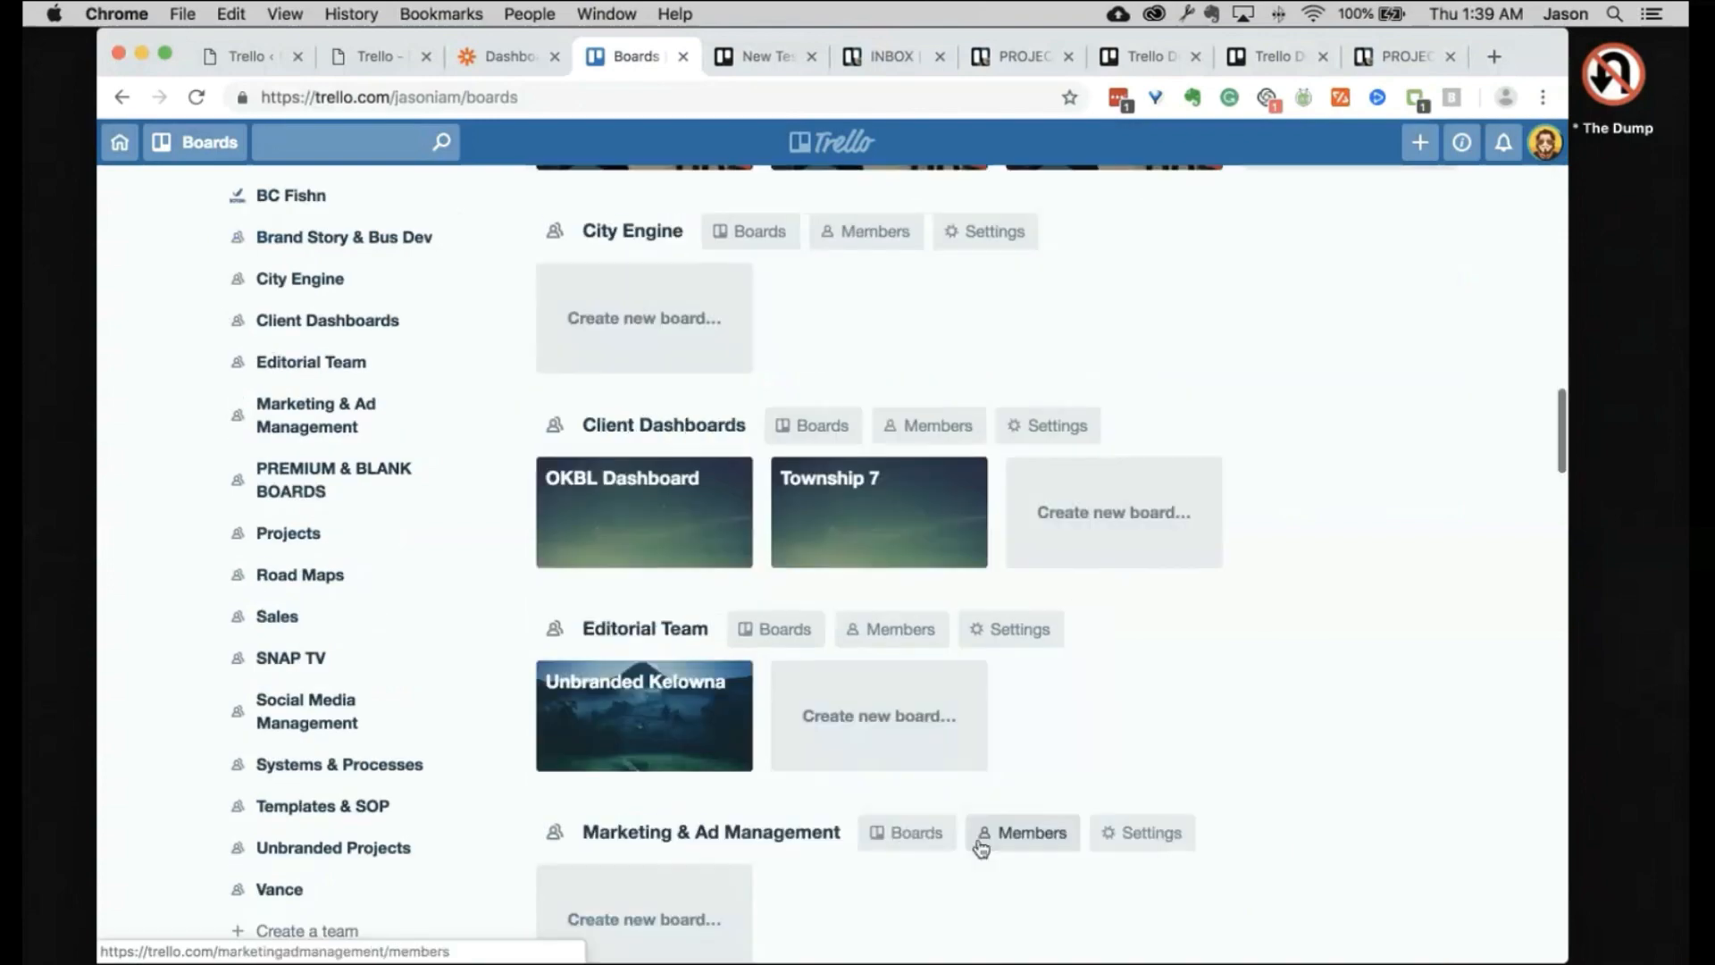
Step: Switch to the PROJECTS board and scroll left to its inbox / not started list
scroll(981, 849, down, 5)
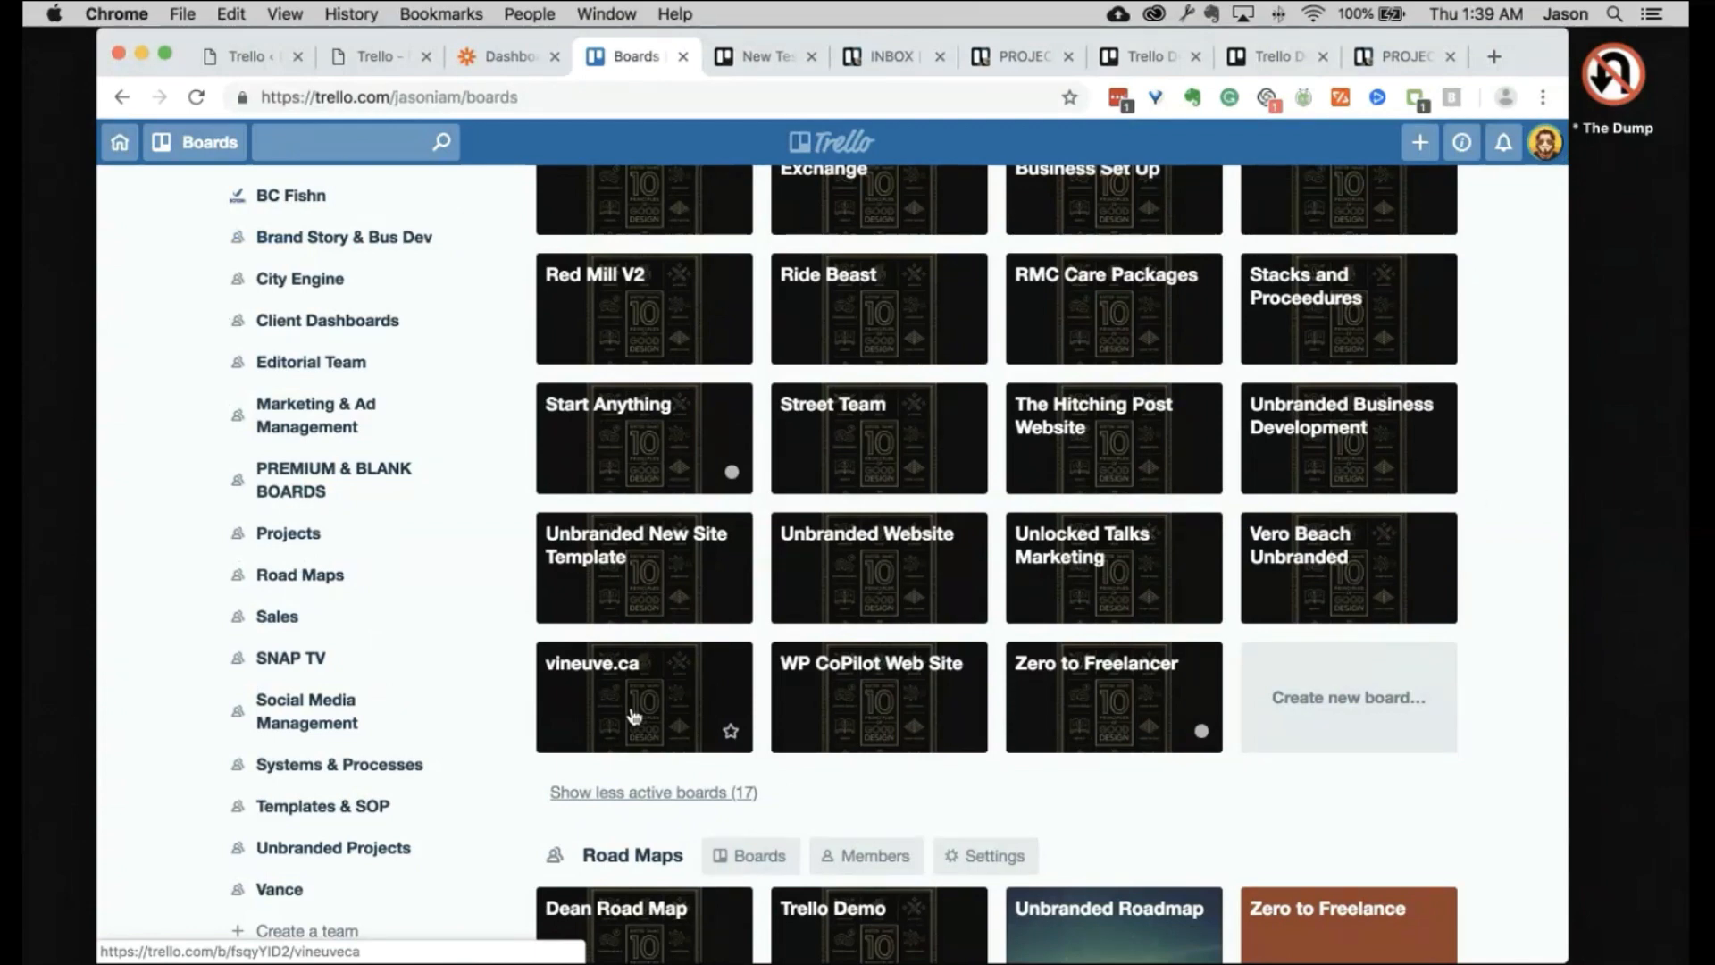
scroll(1490, 497, up, 15)
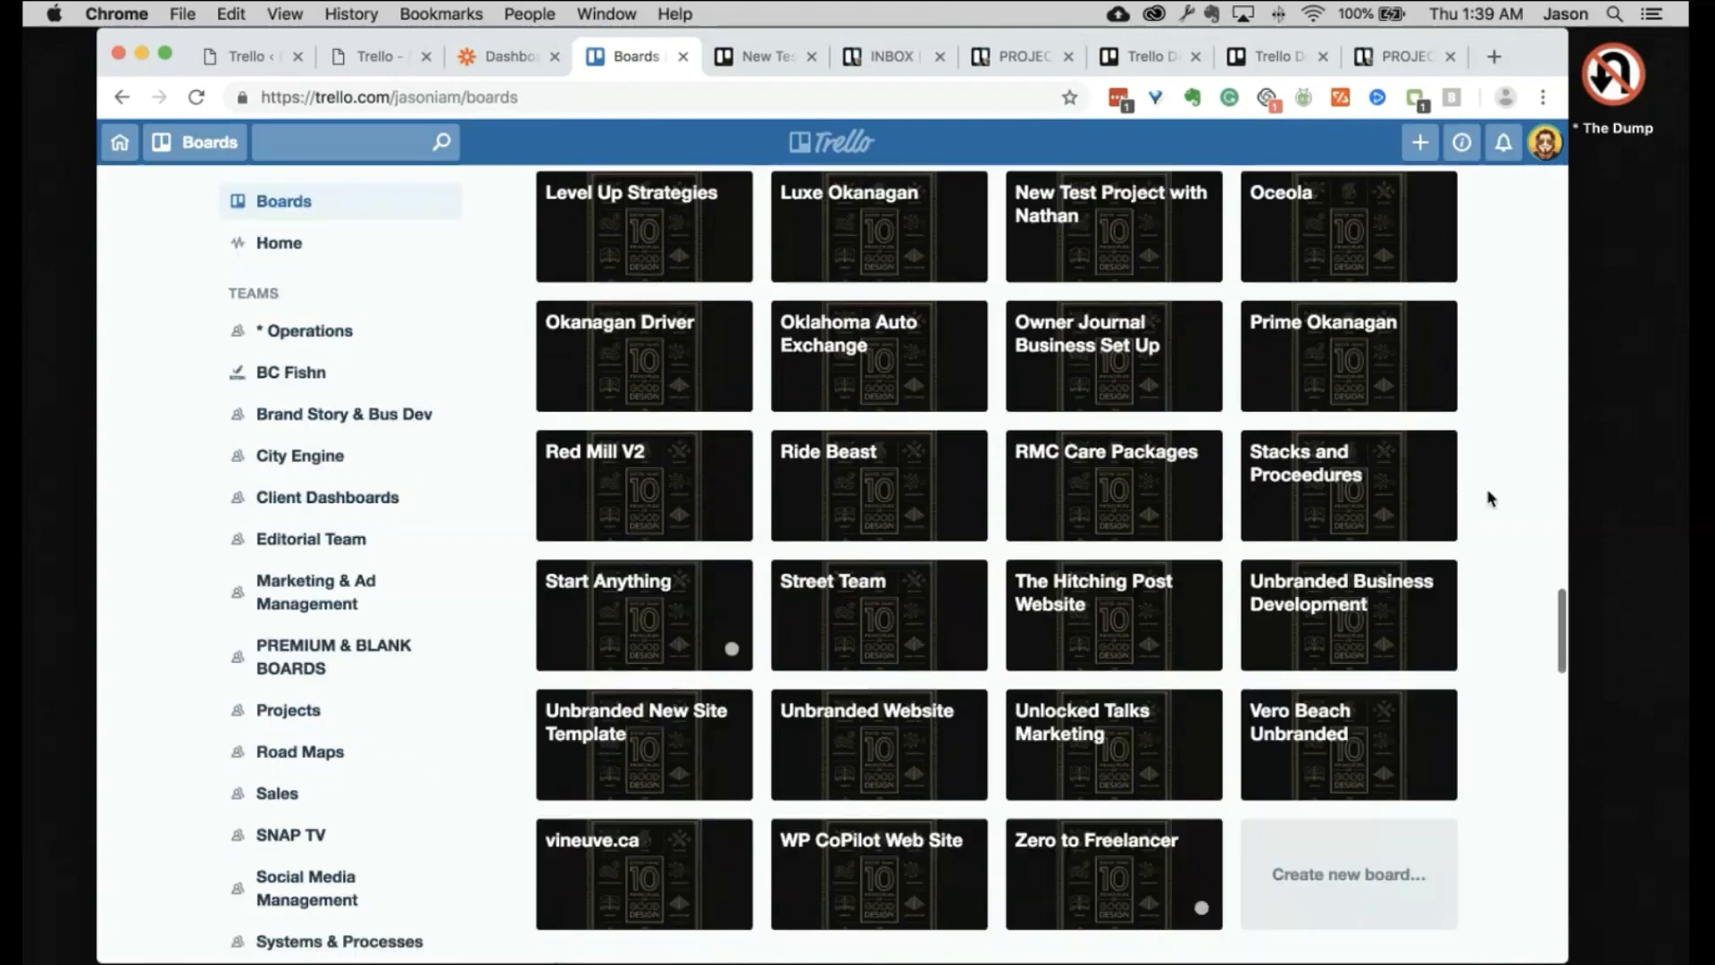
scroll(1490, 498, up, 10)
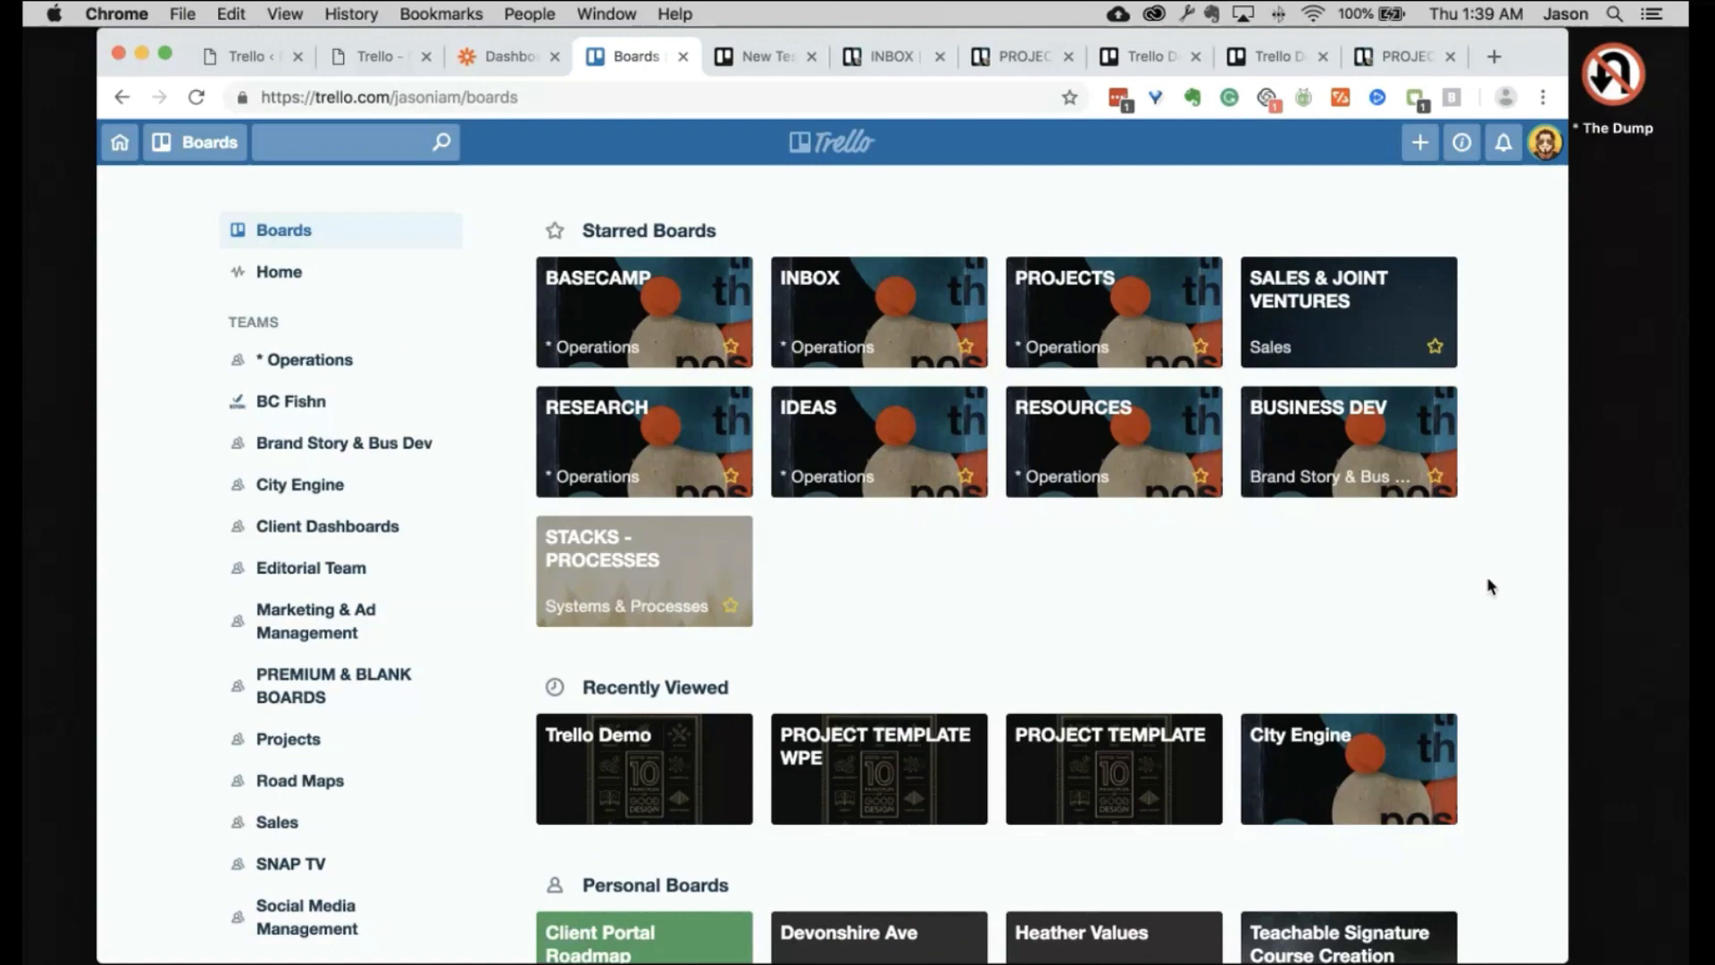
click(1018, 59)
scroll(597, 364, left, 9)
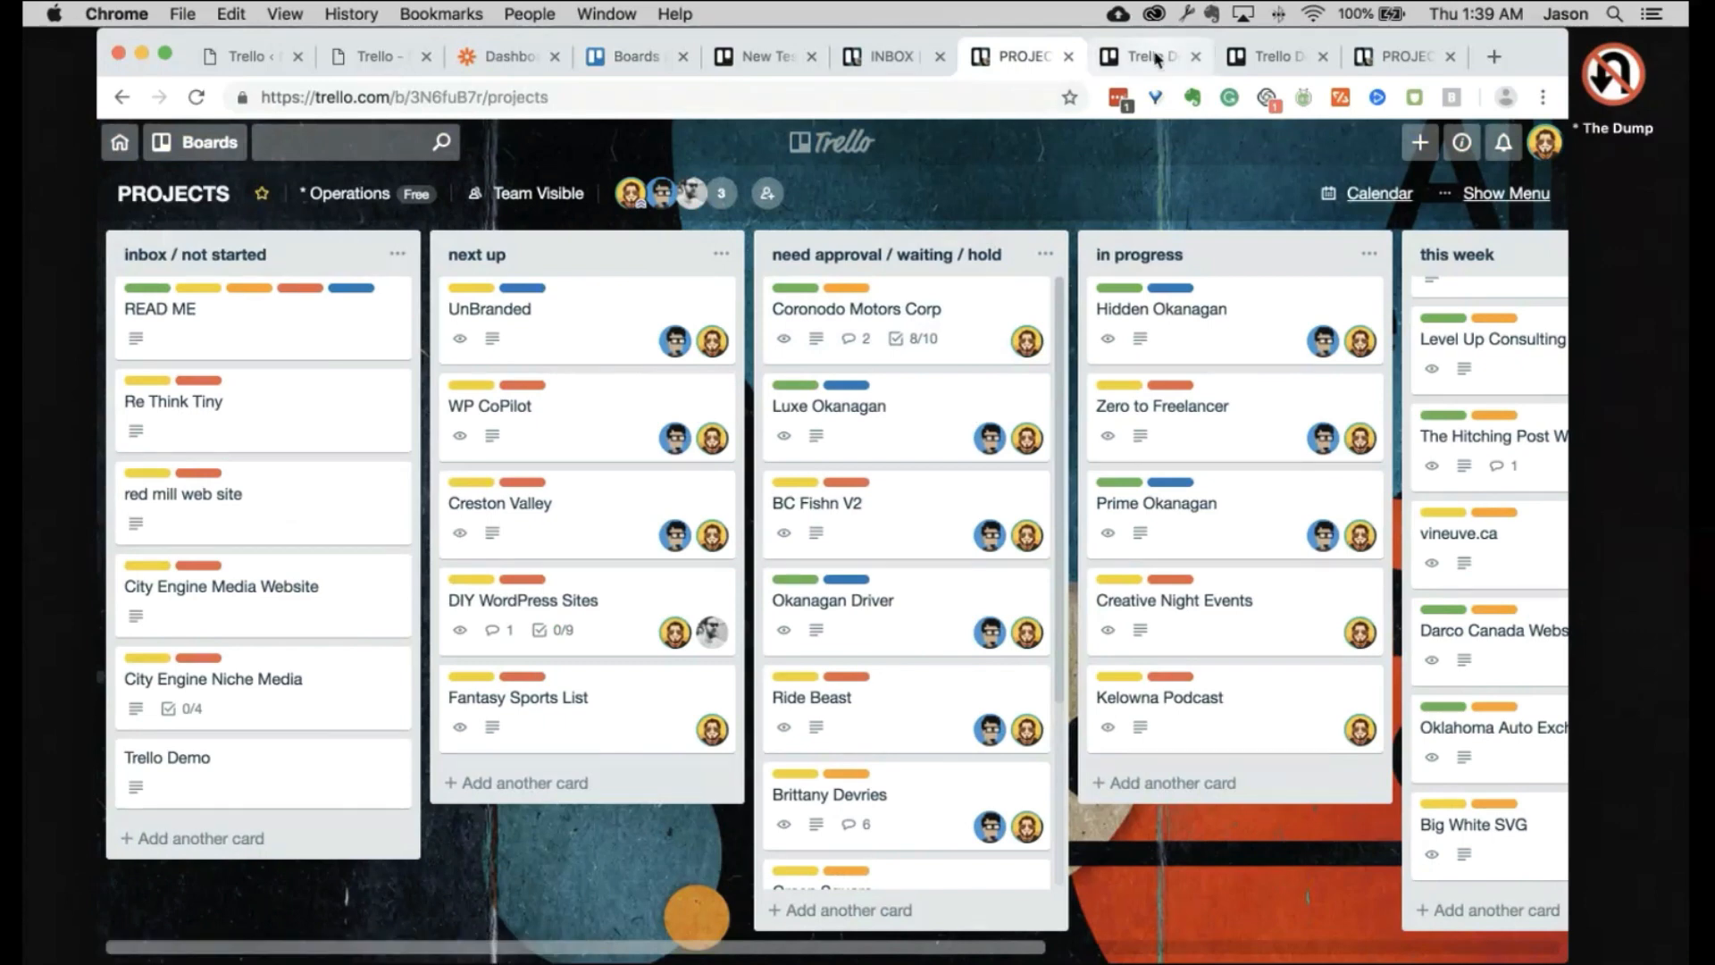
Step: On the New Test Project with Nathan board, add cards ONe, Two and Three to done and done
click(783, 69)
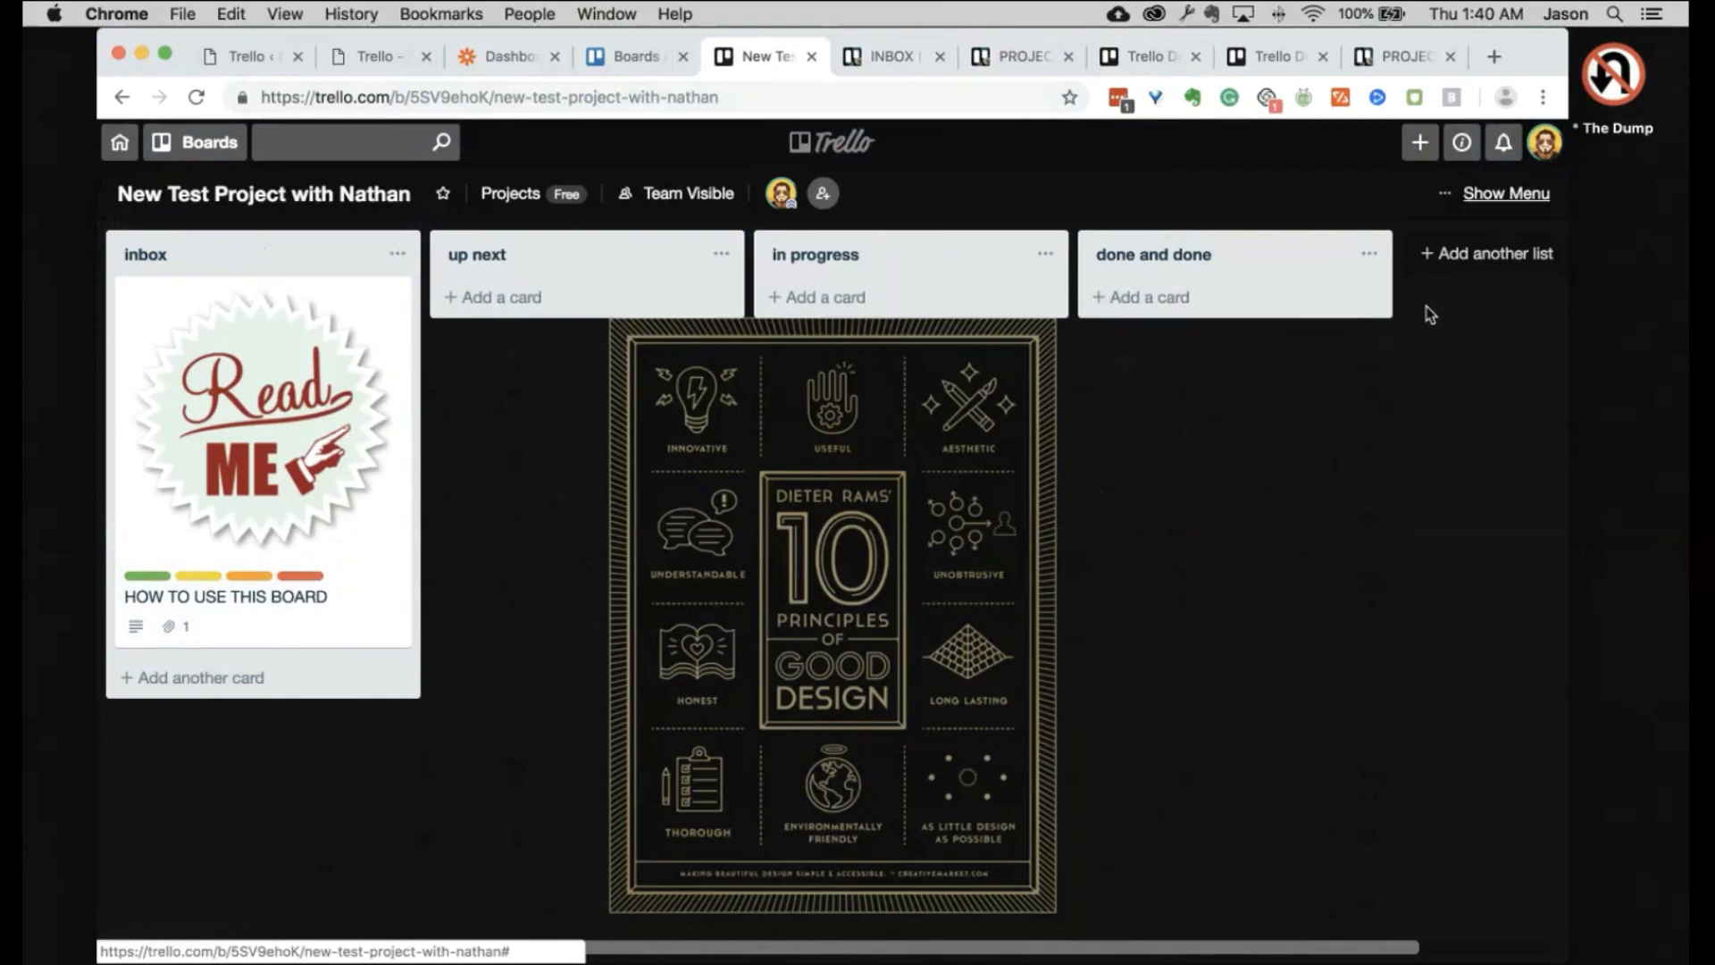
click(1257, 293)
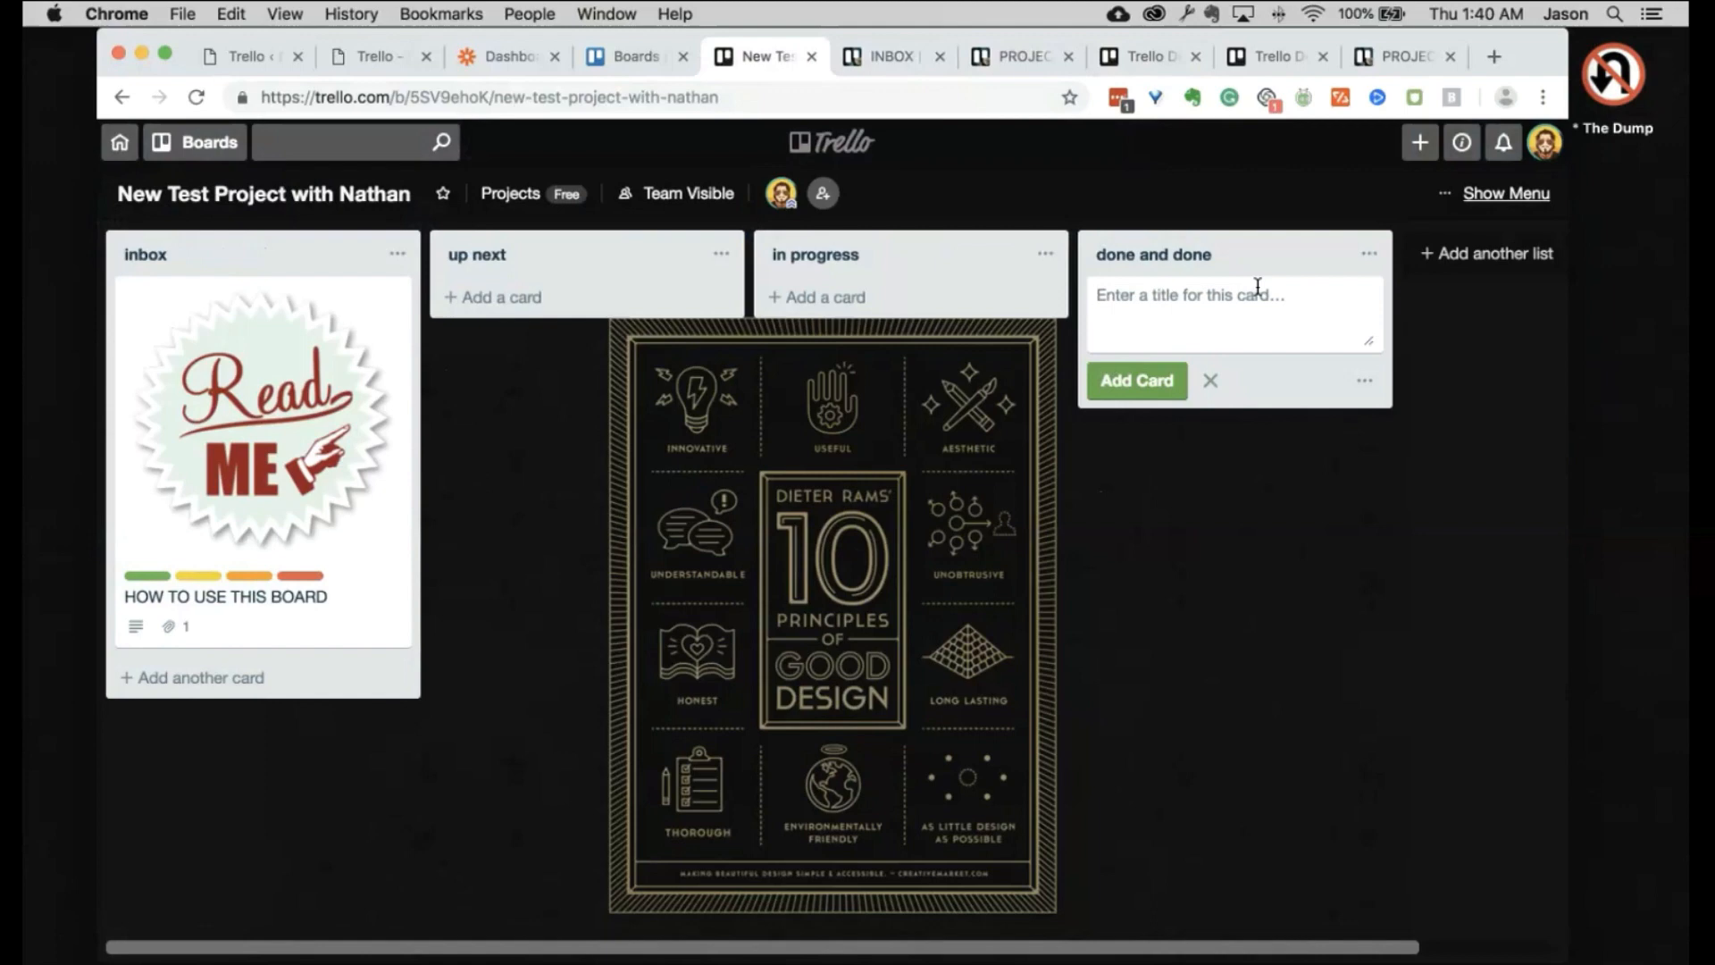
text(ONe)
key(Return)
text(Two)
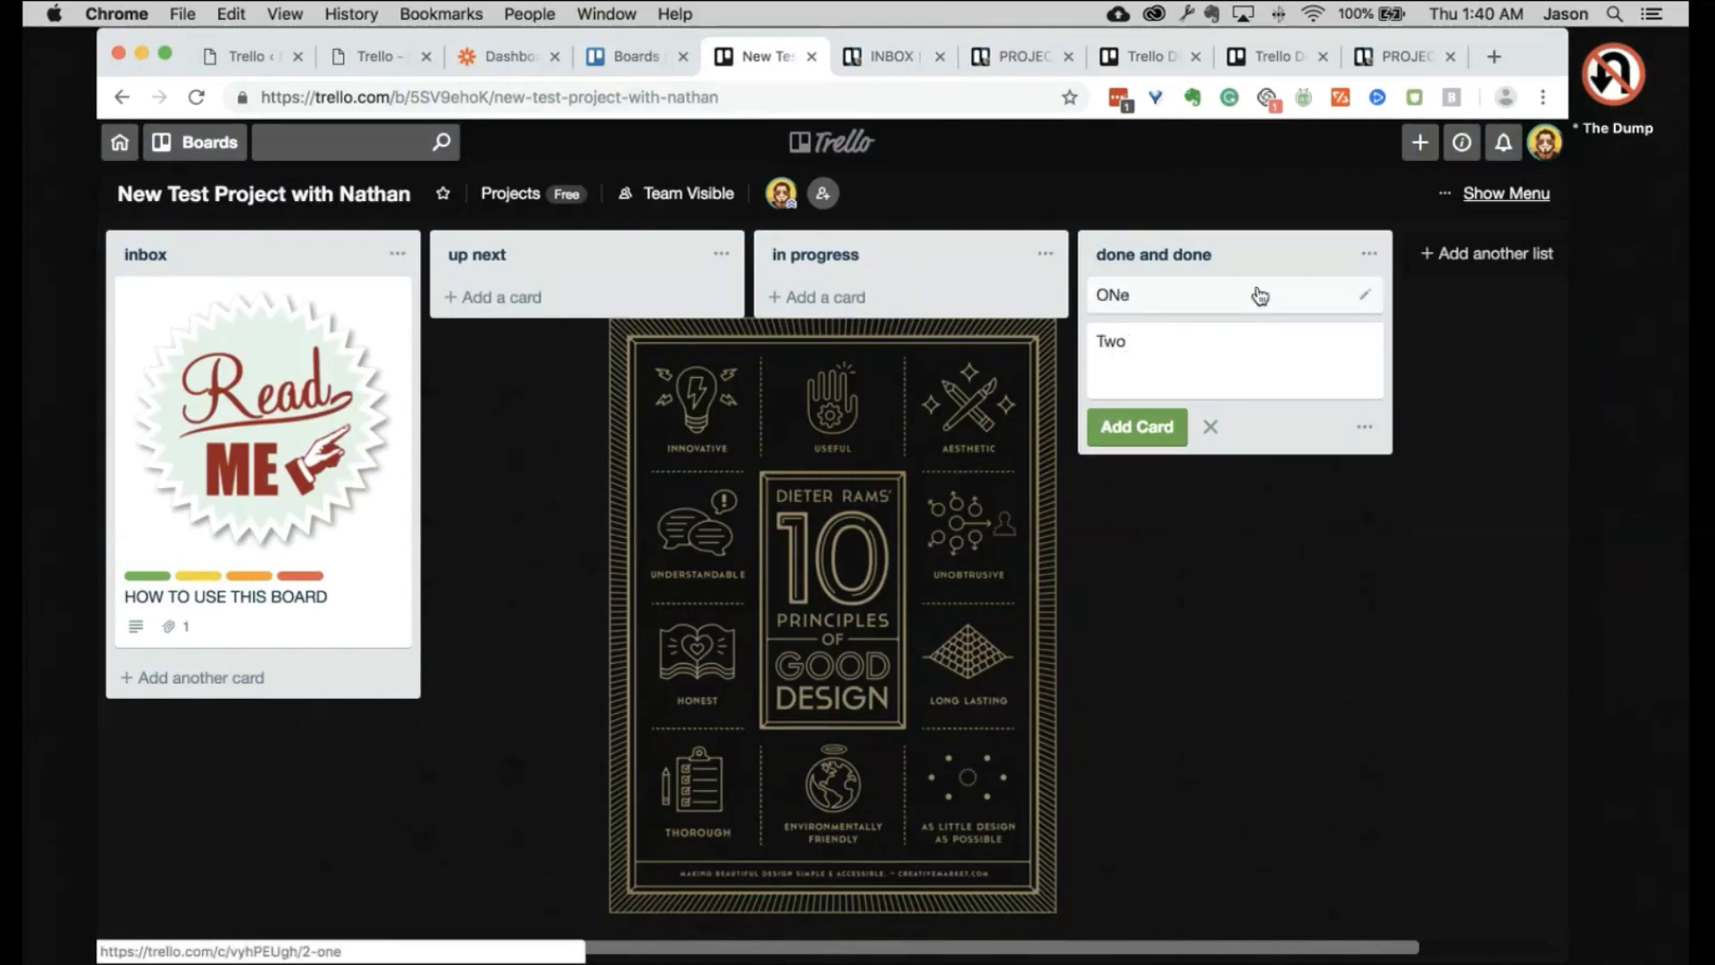
key(Return)
text(The)
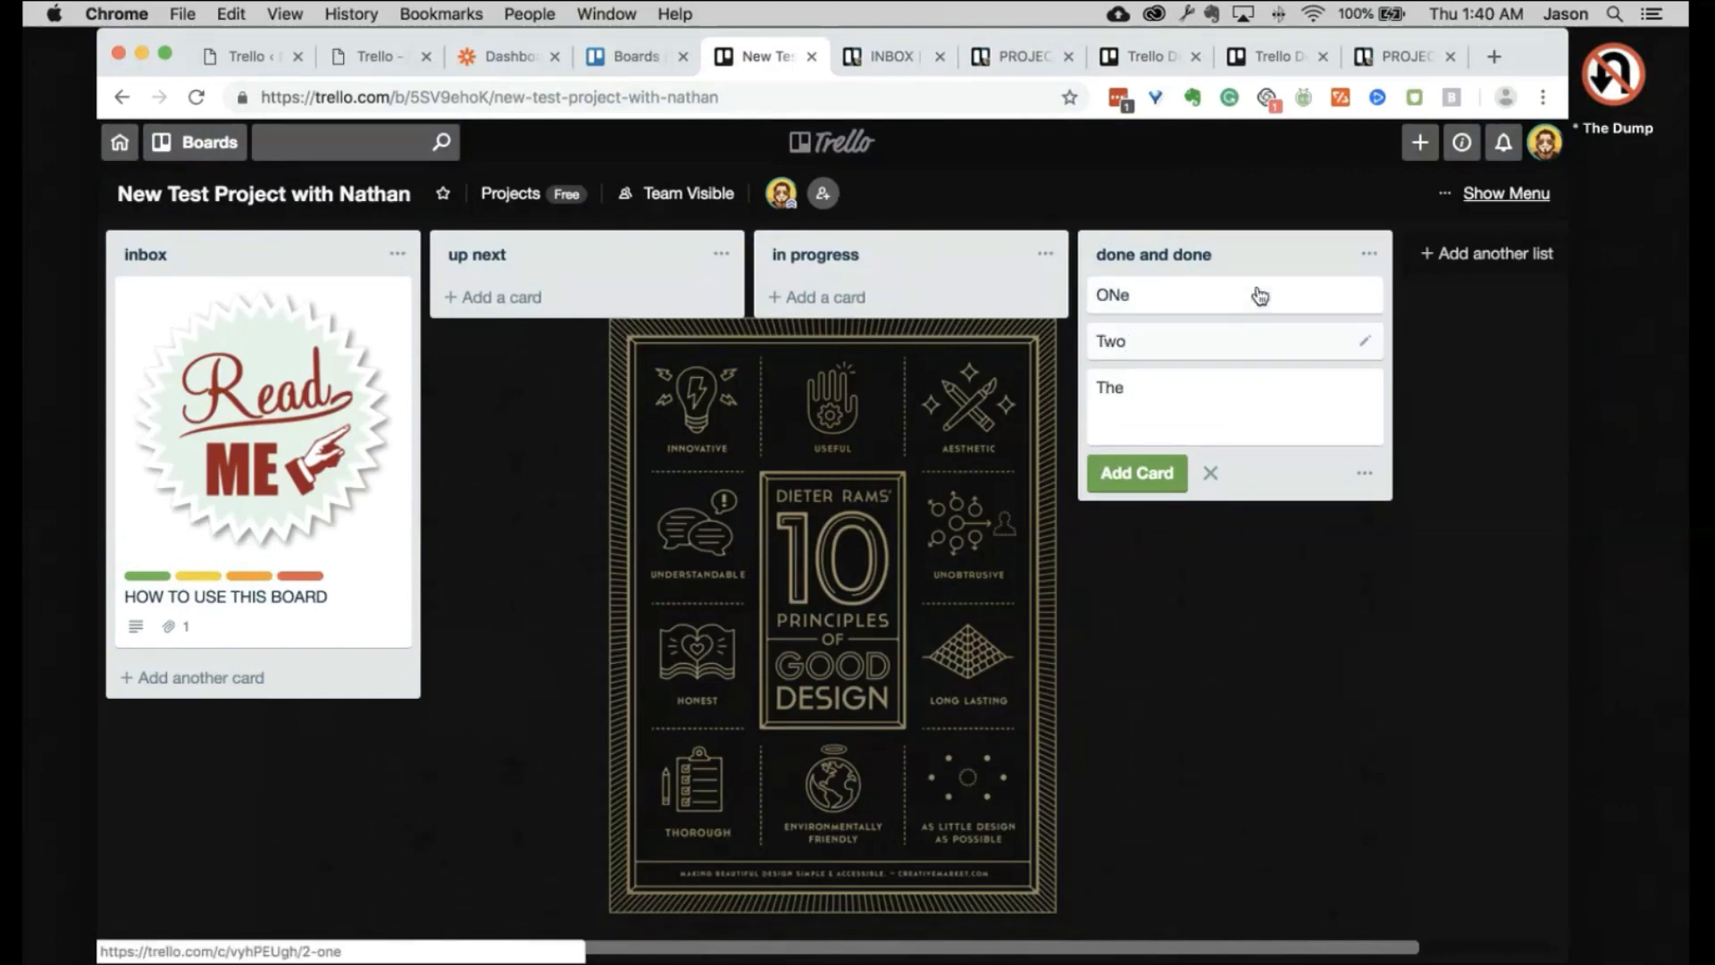
key(BackSpace)
text(ree)
key(Return)
click(747, 459)
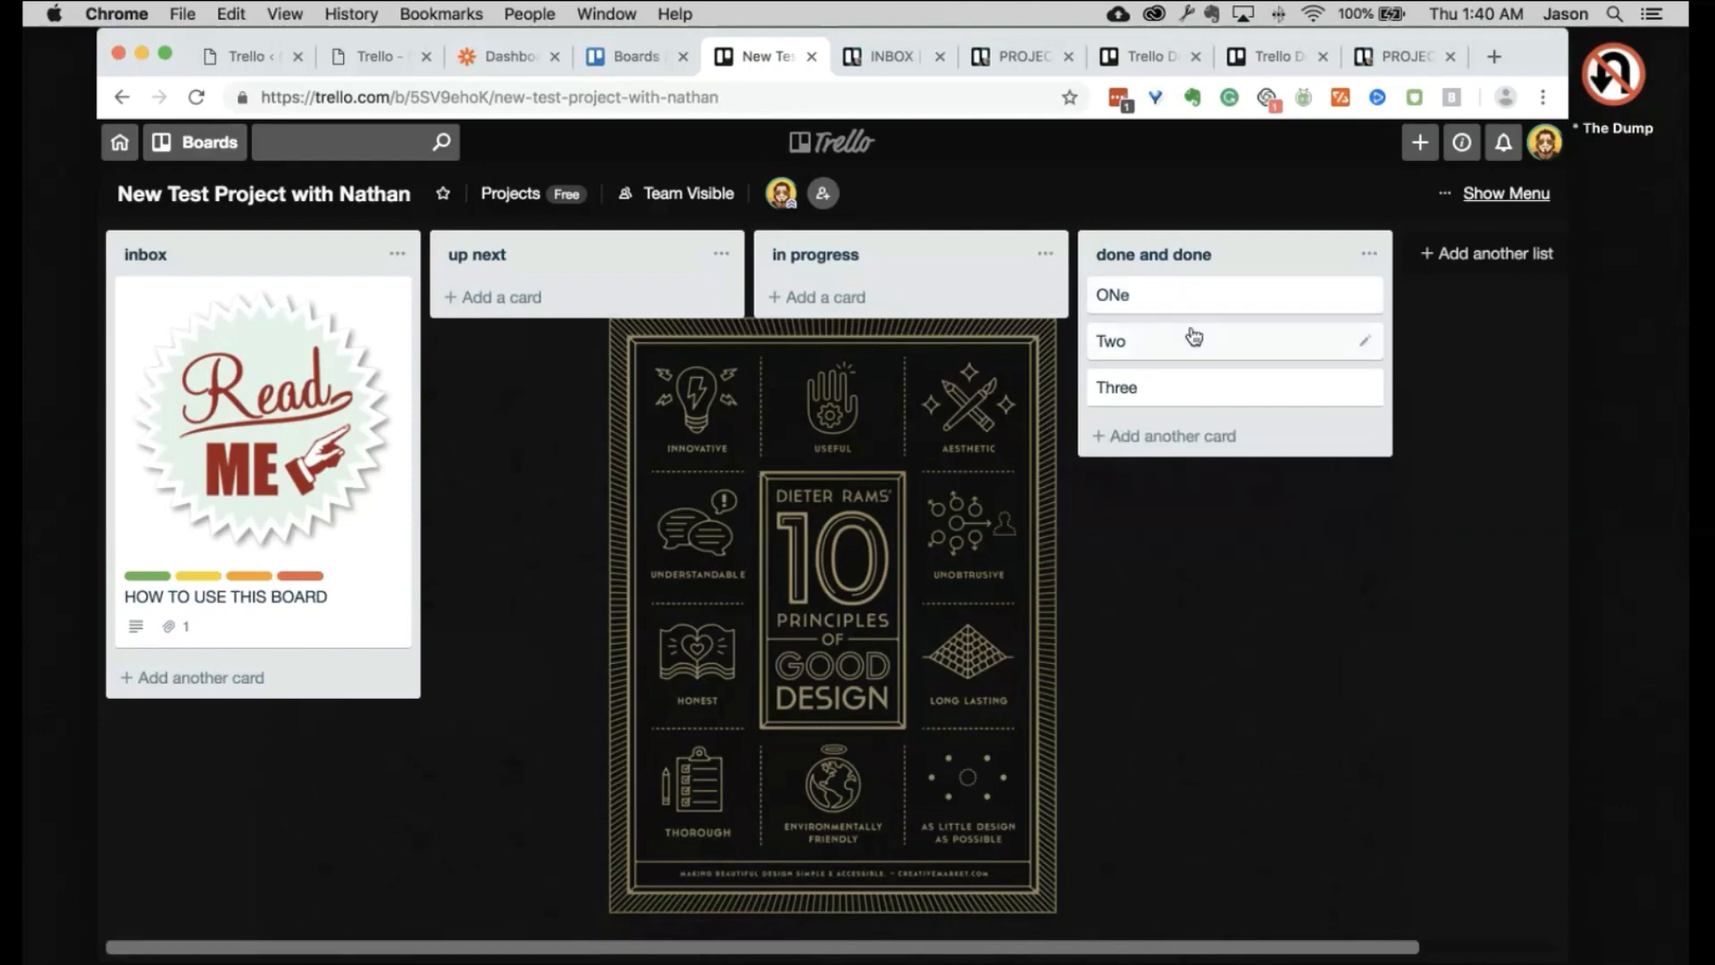
Step: Archive all three cards in the done and done list
click(1369, 254)
click(1384, 603)
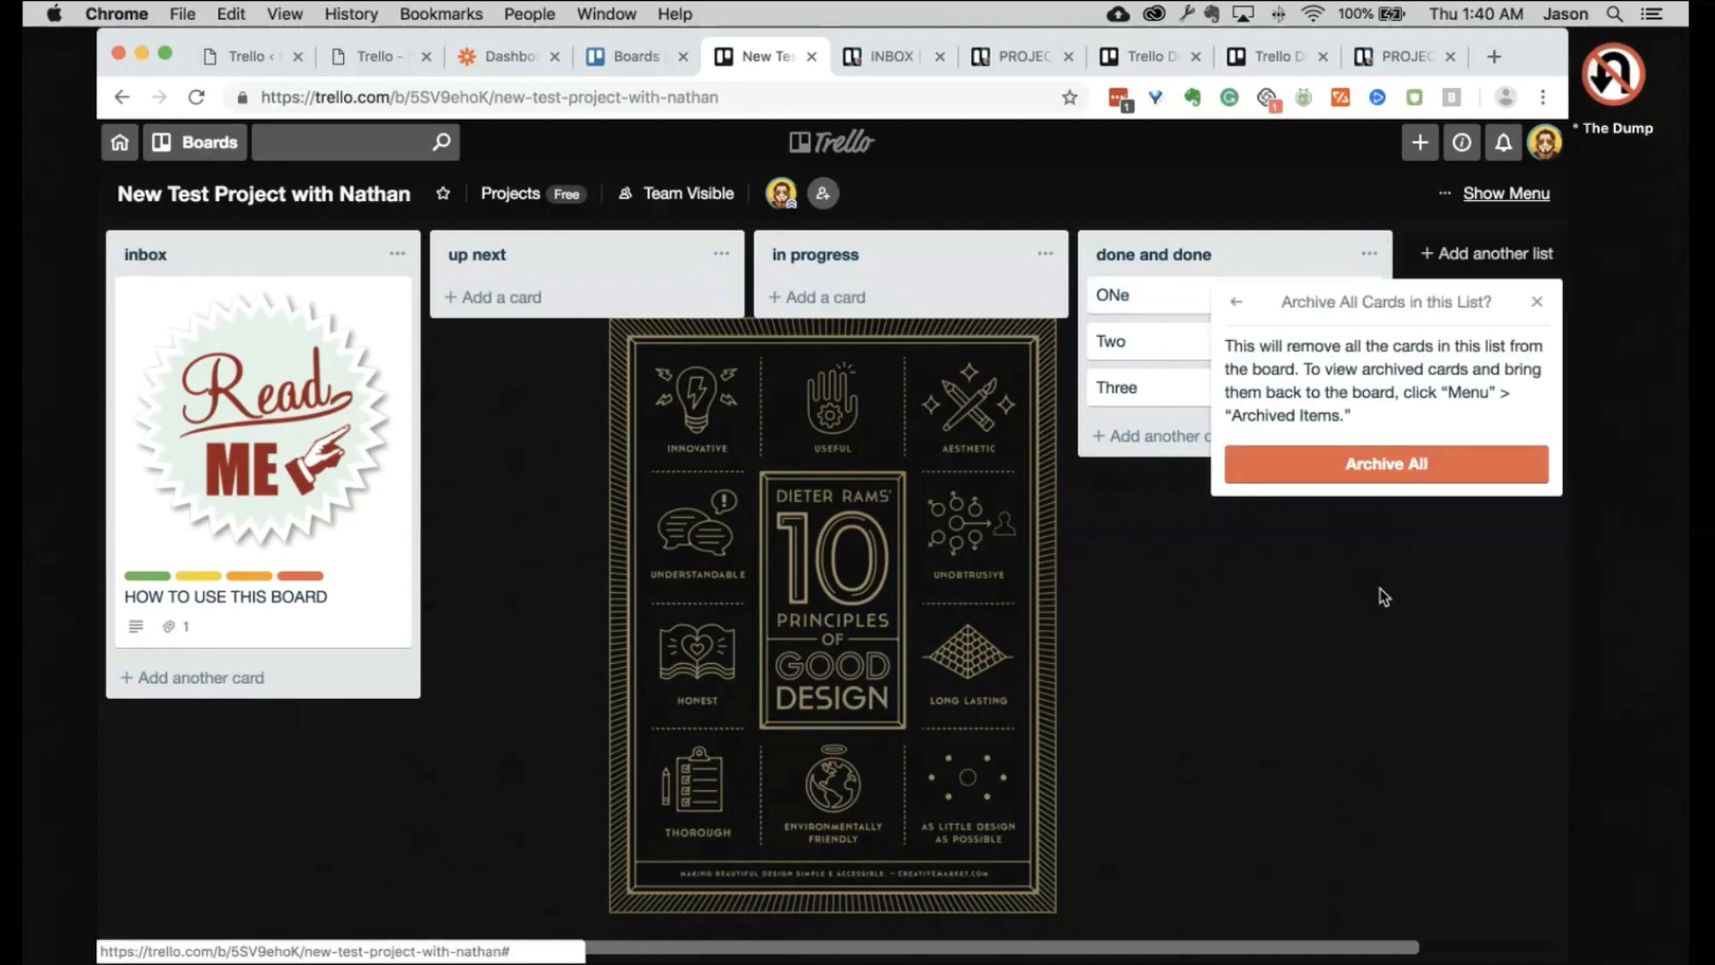
click(1393, 460)
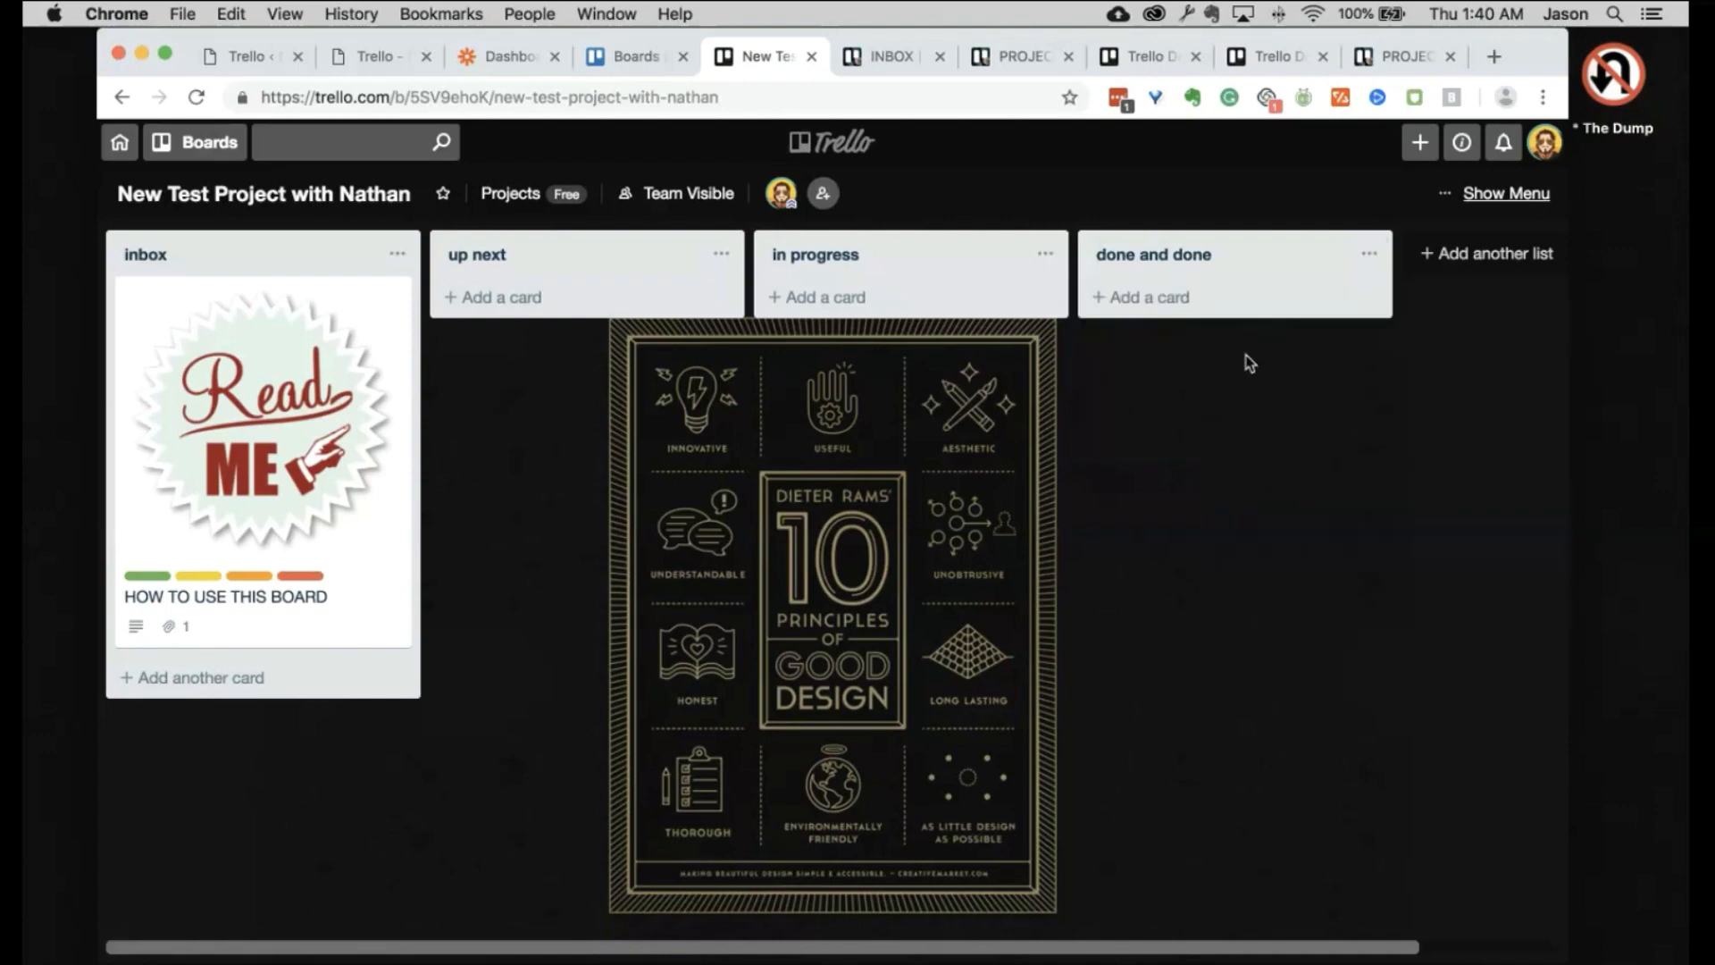
scroll(1244, 360, right, 3)
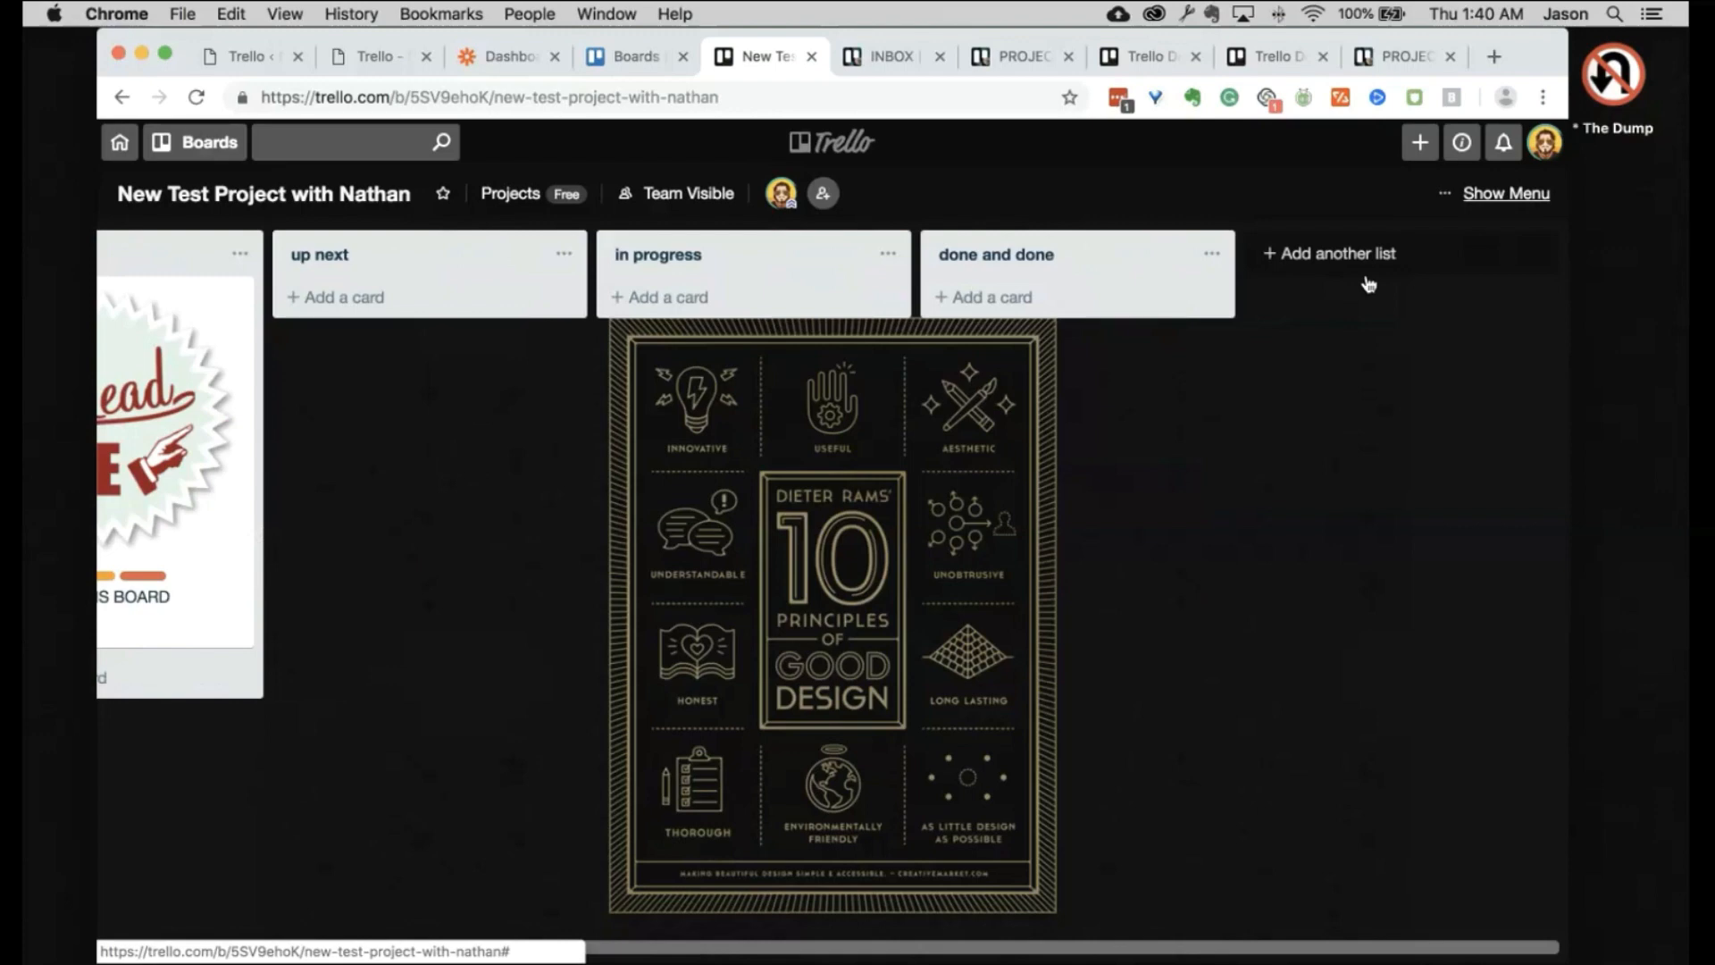
scroll(723, 451, left, 3)
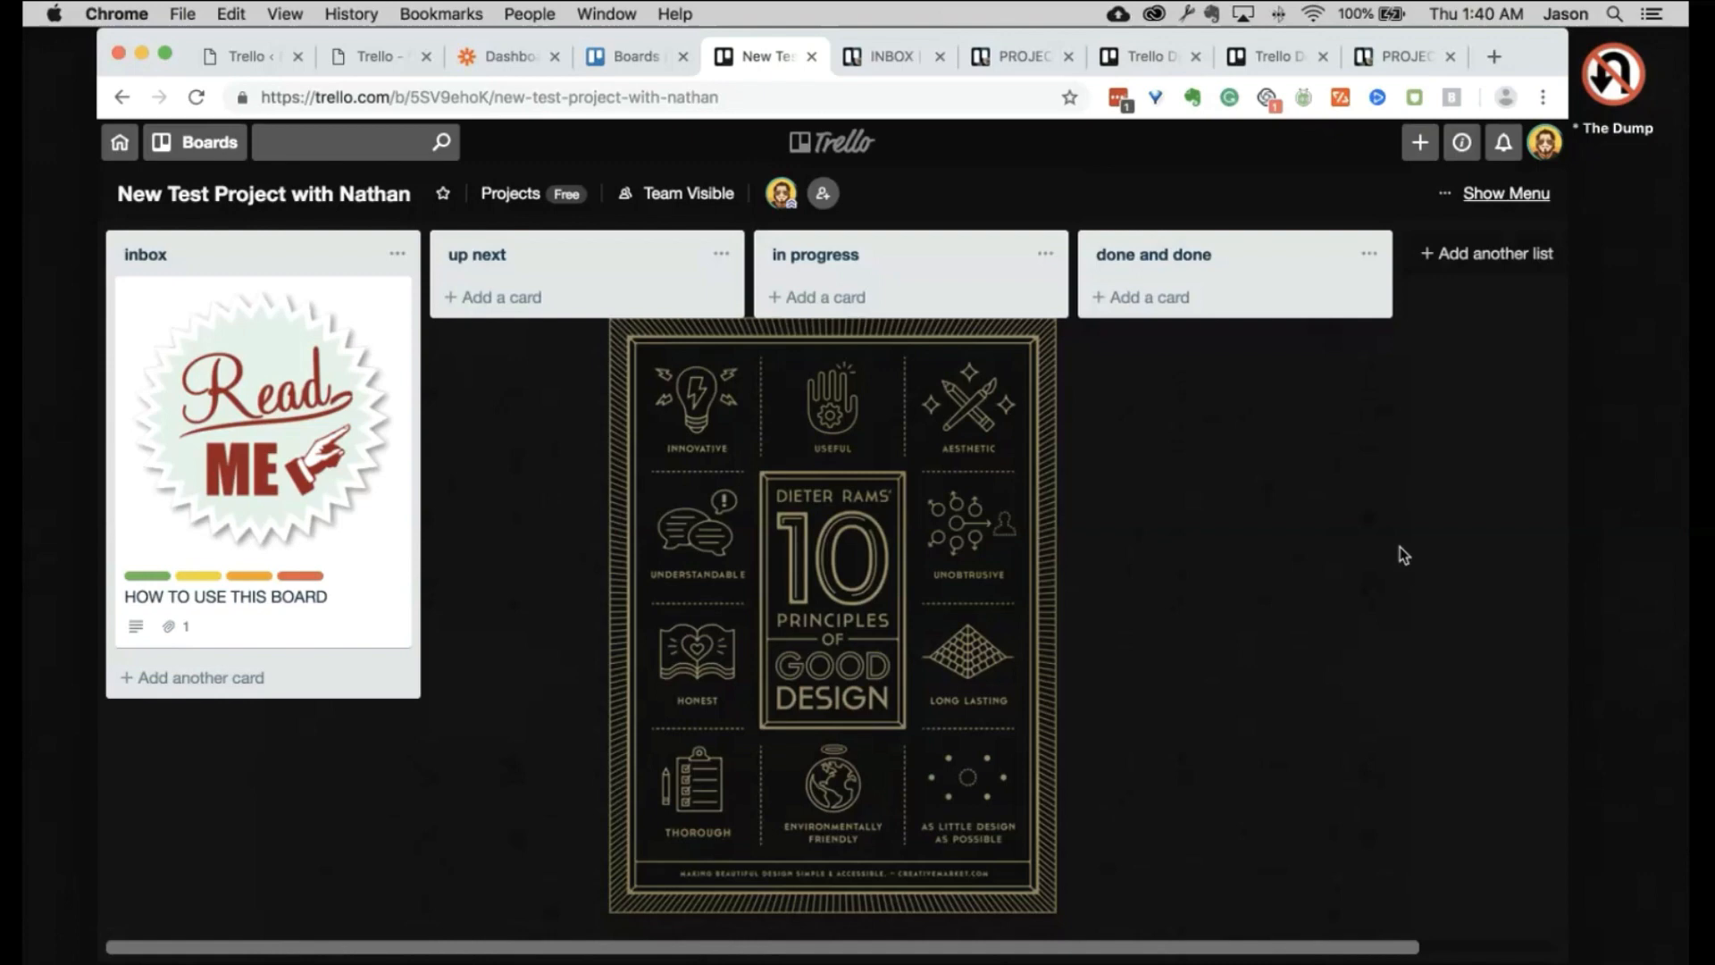
Step: Scroll across the PROJECTS board's lists, then switch to the INBOX board
click(1005, 56)
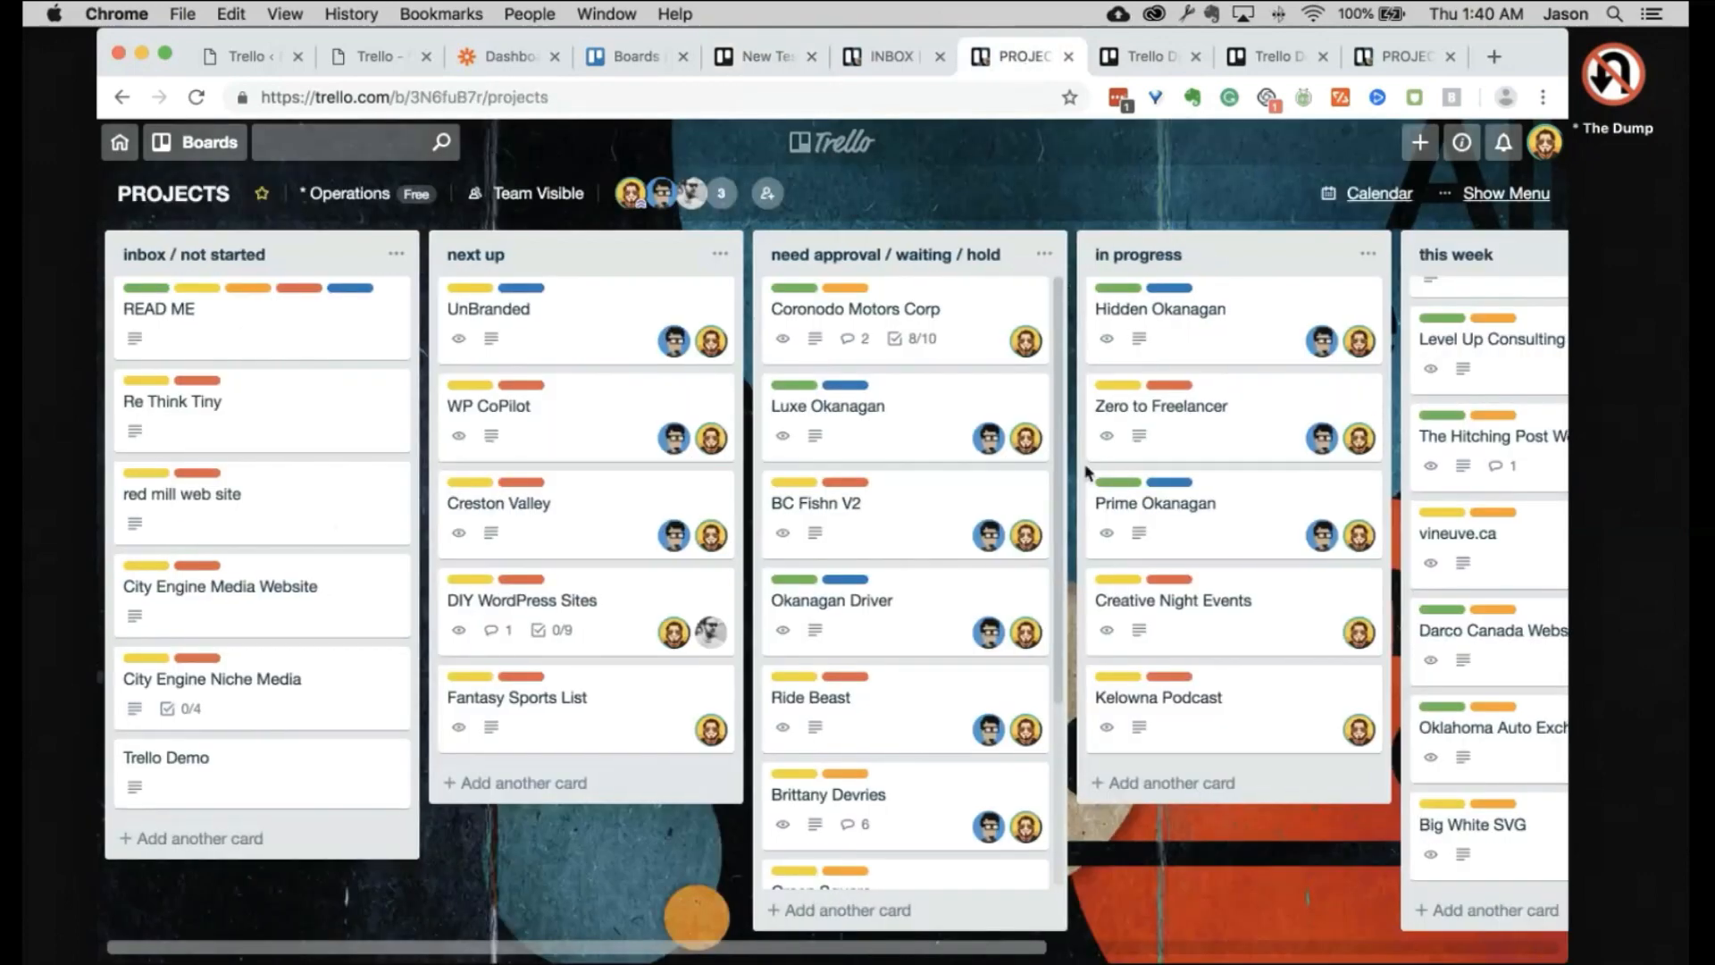
scroll(1087, 470, right, 10)
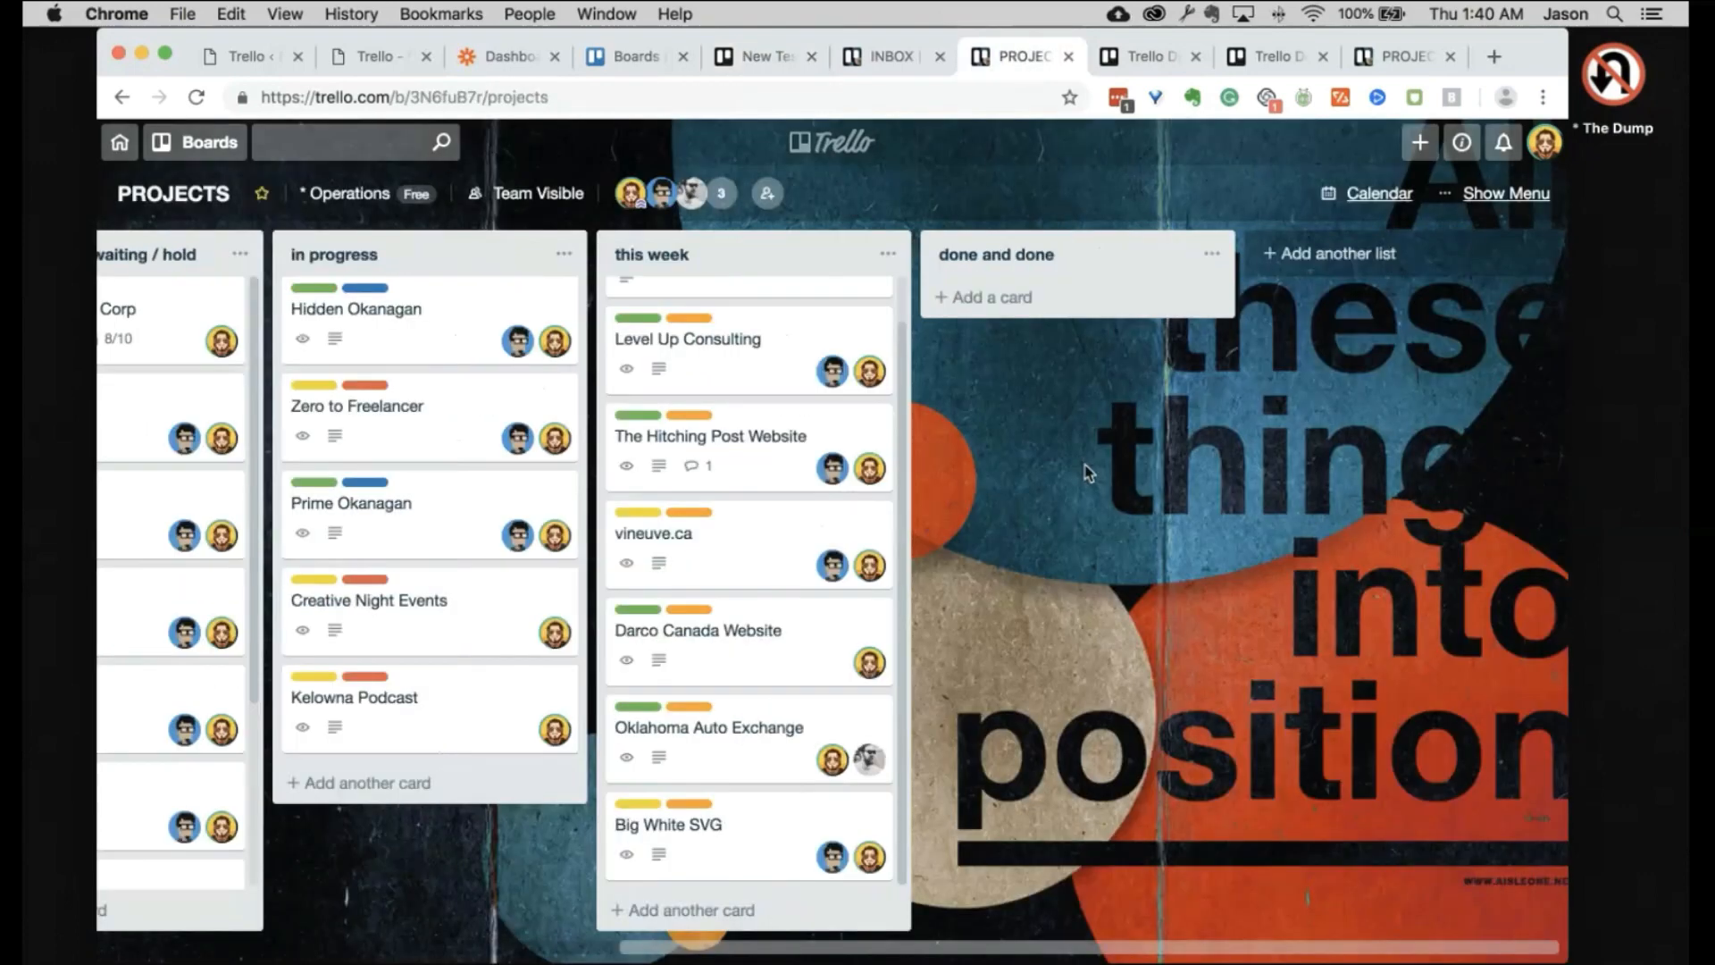
scroll(1087, 471, left, 10)
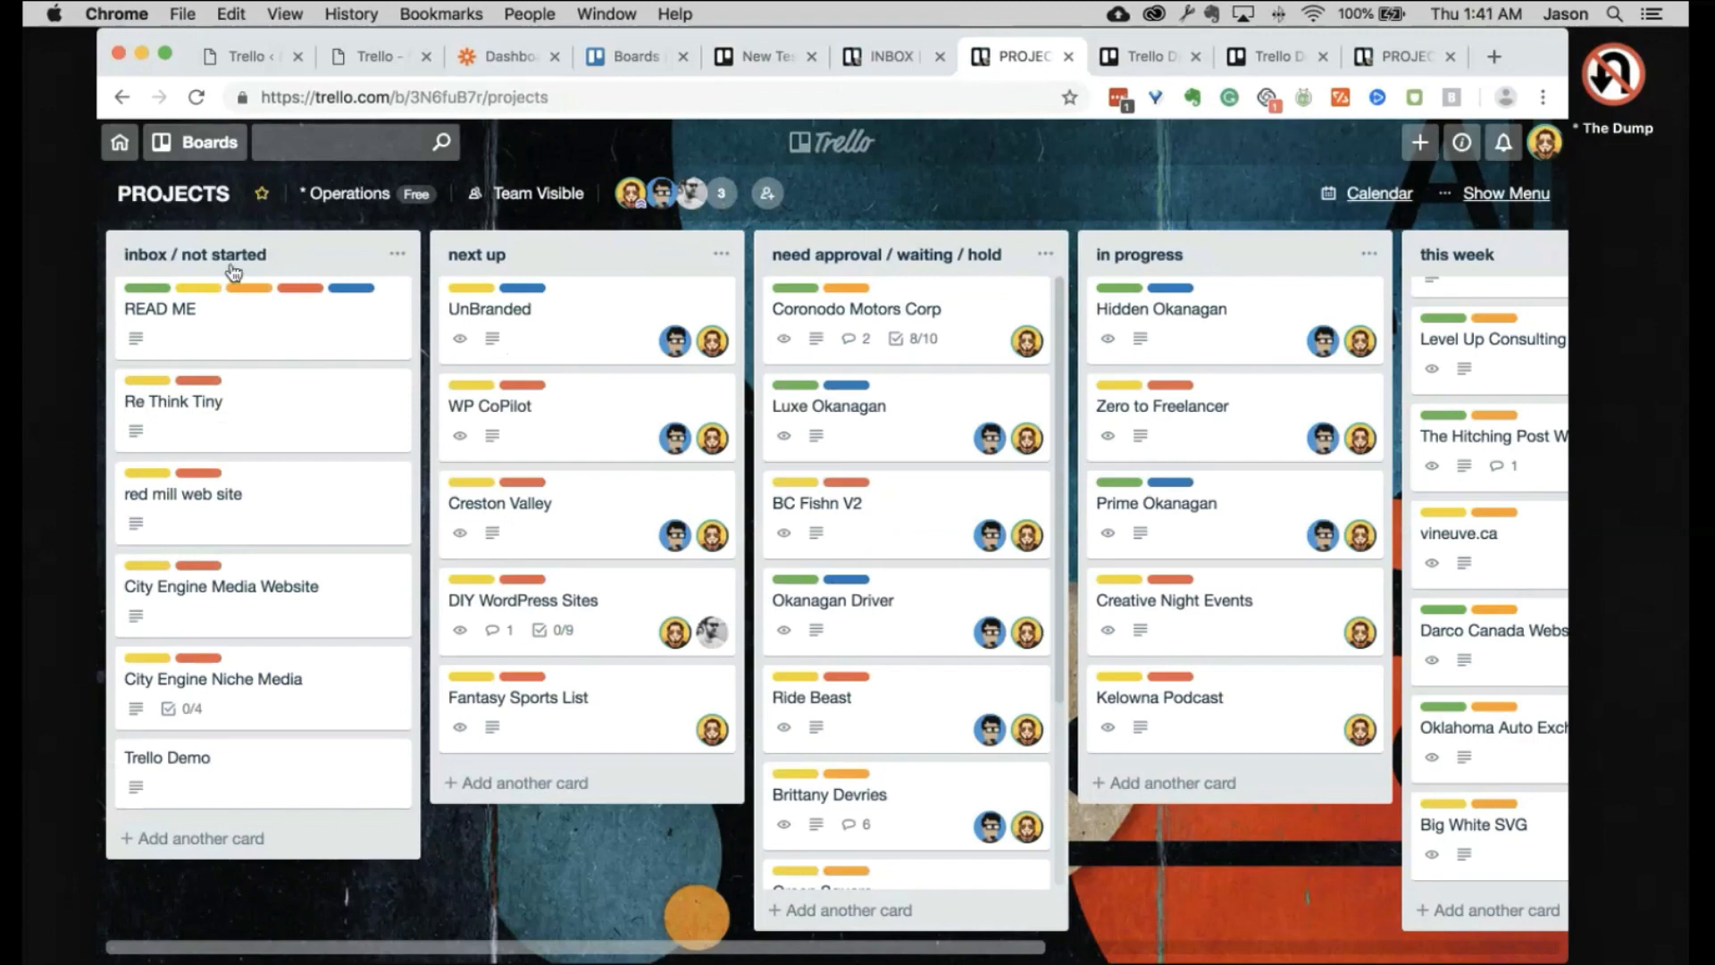
scroll(612, 337, right, 3)
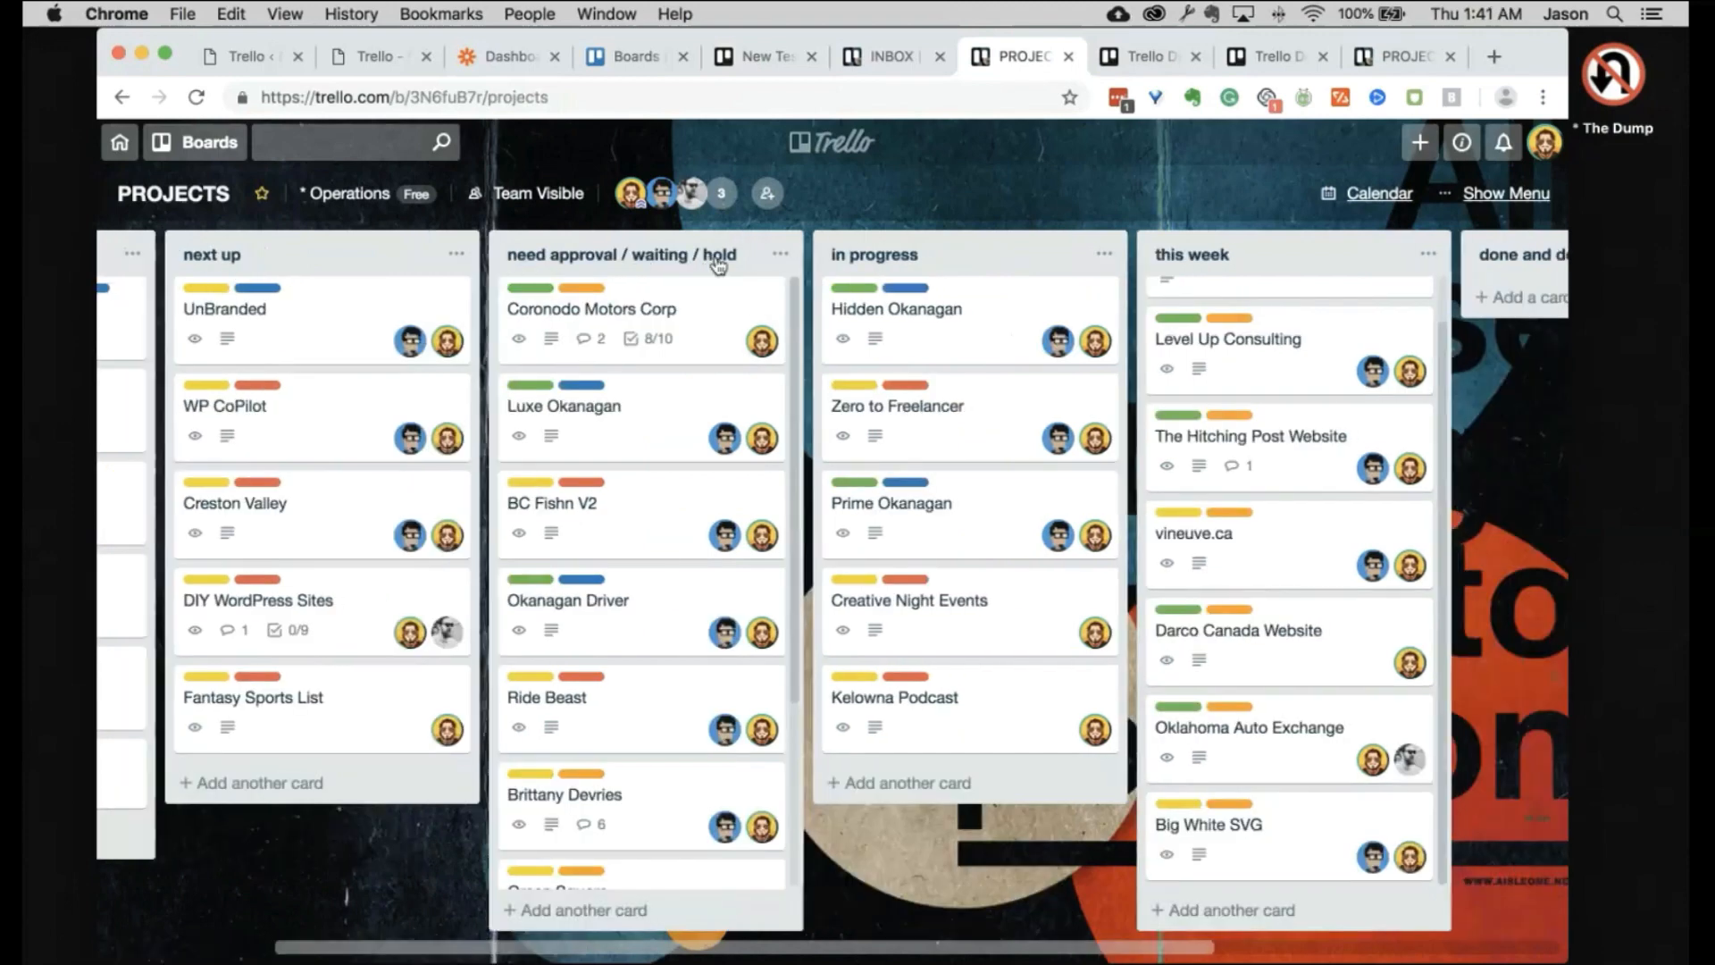
scroll(658, 461, right, 6)
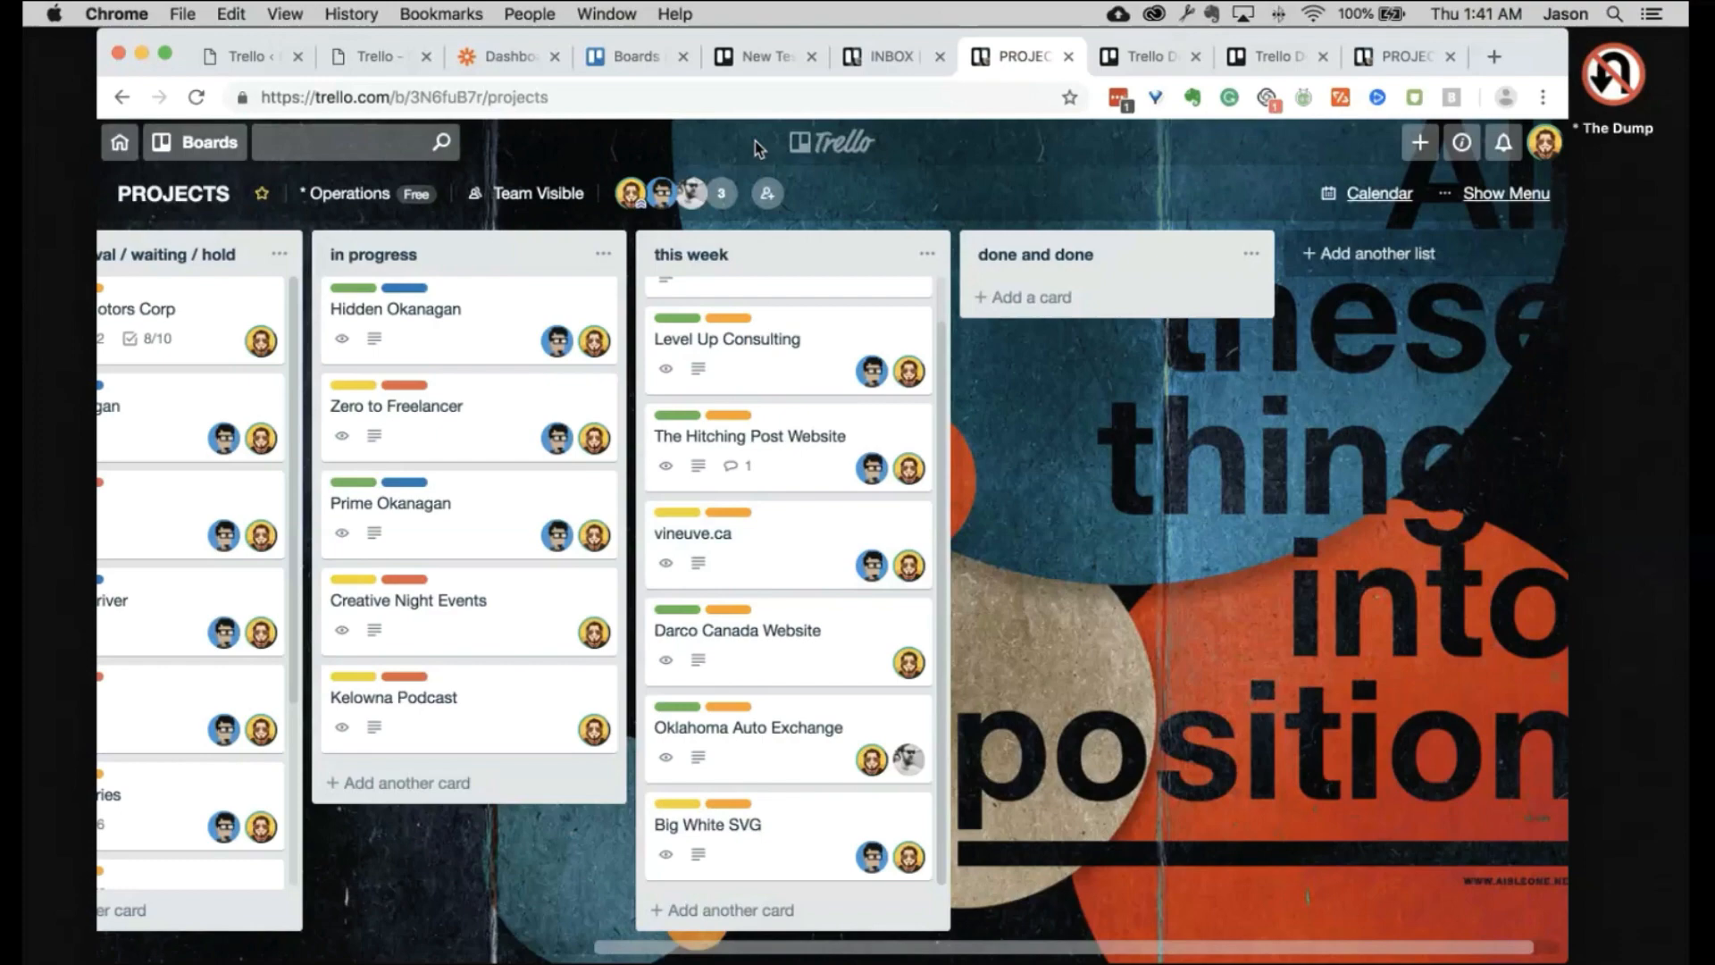
click(897, 63)
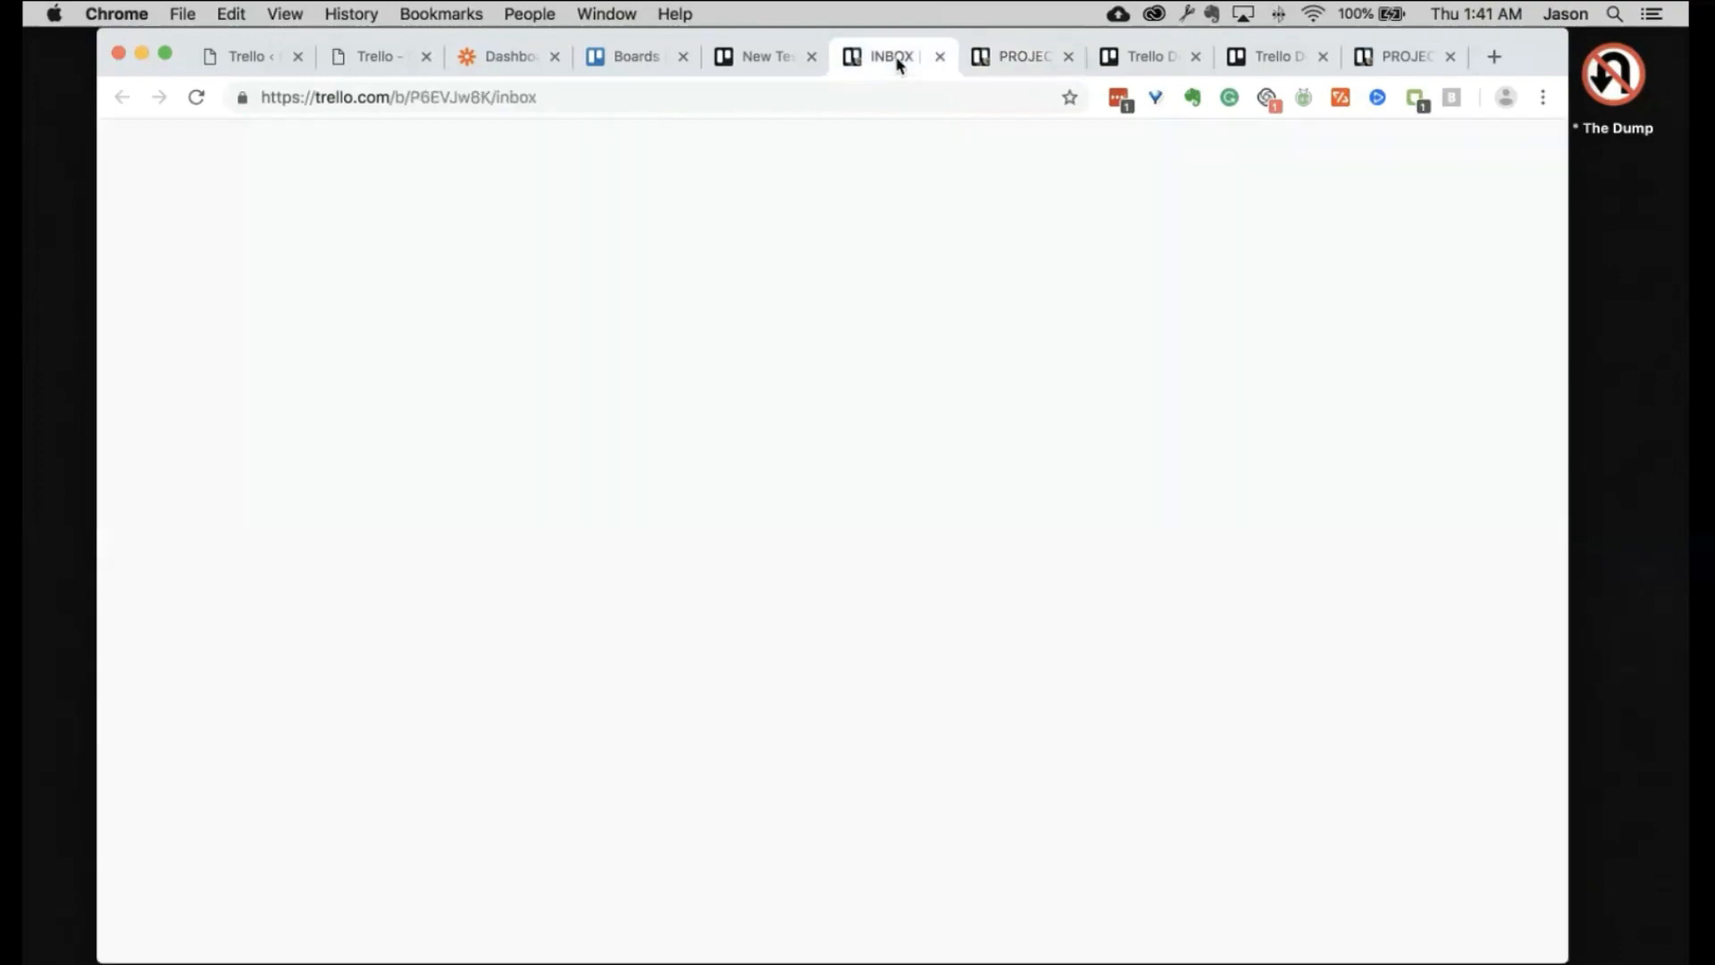
Step: Use Archive All Cards in This List on the INBOX done and done list to archive both cards
scroll(1123, 536, left, 7)
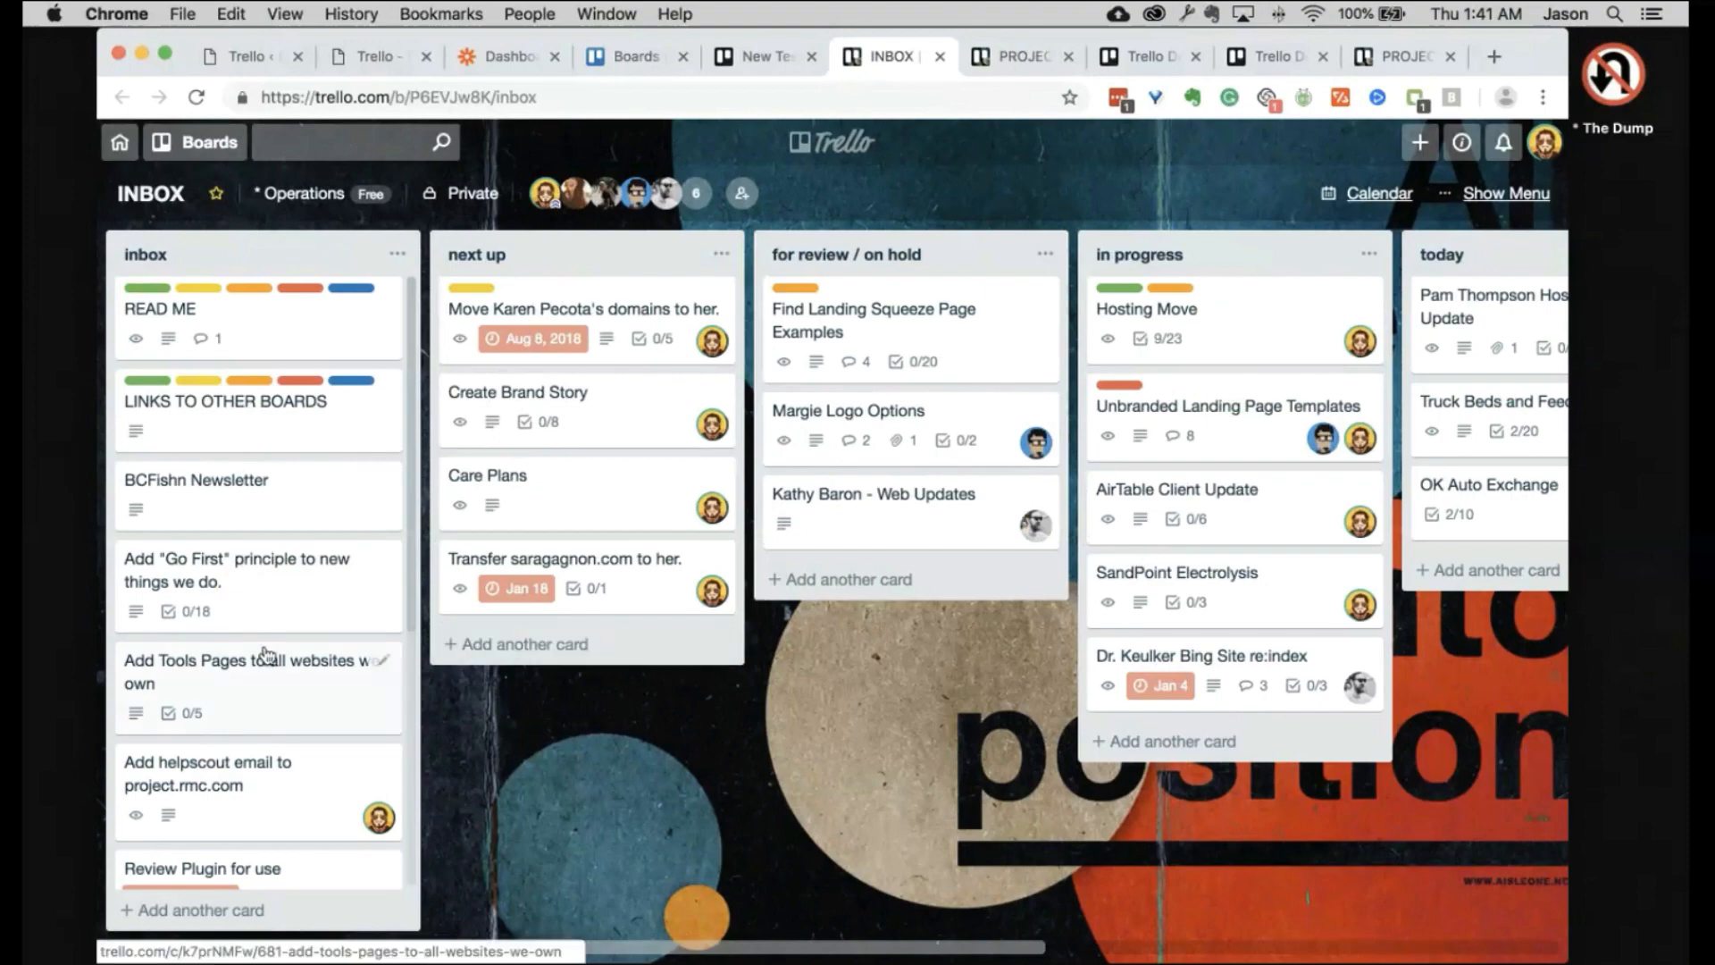
scroll(264, 645, down, 5)
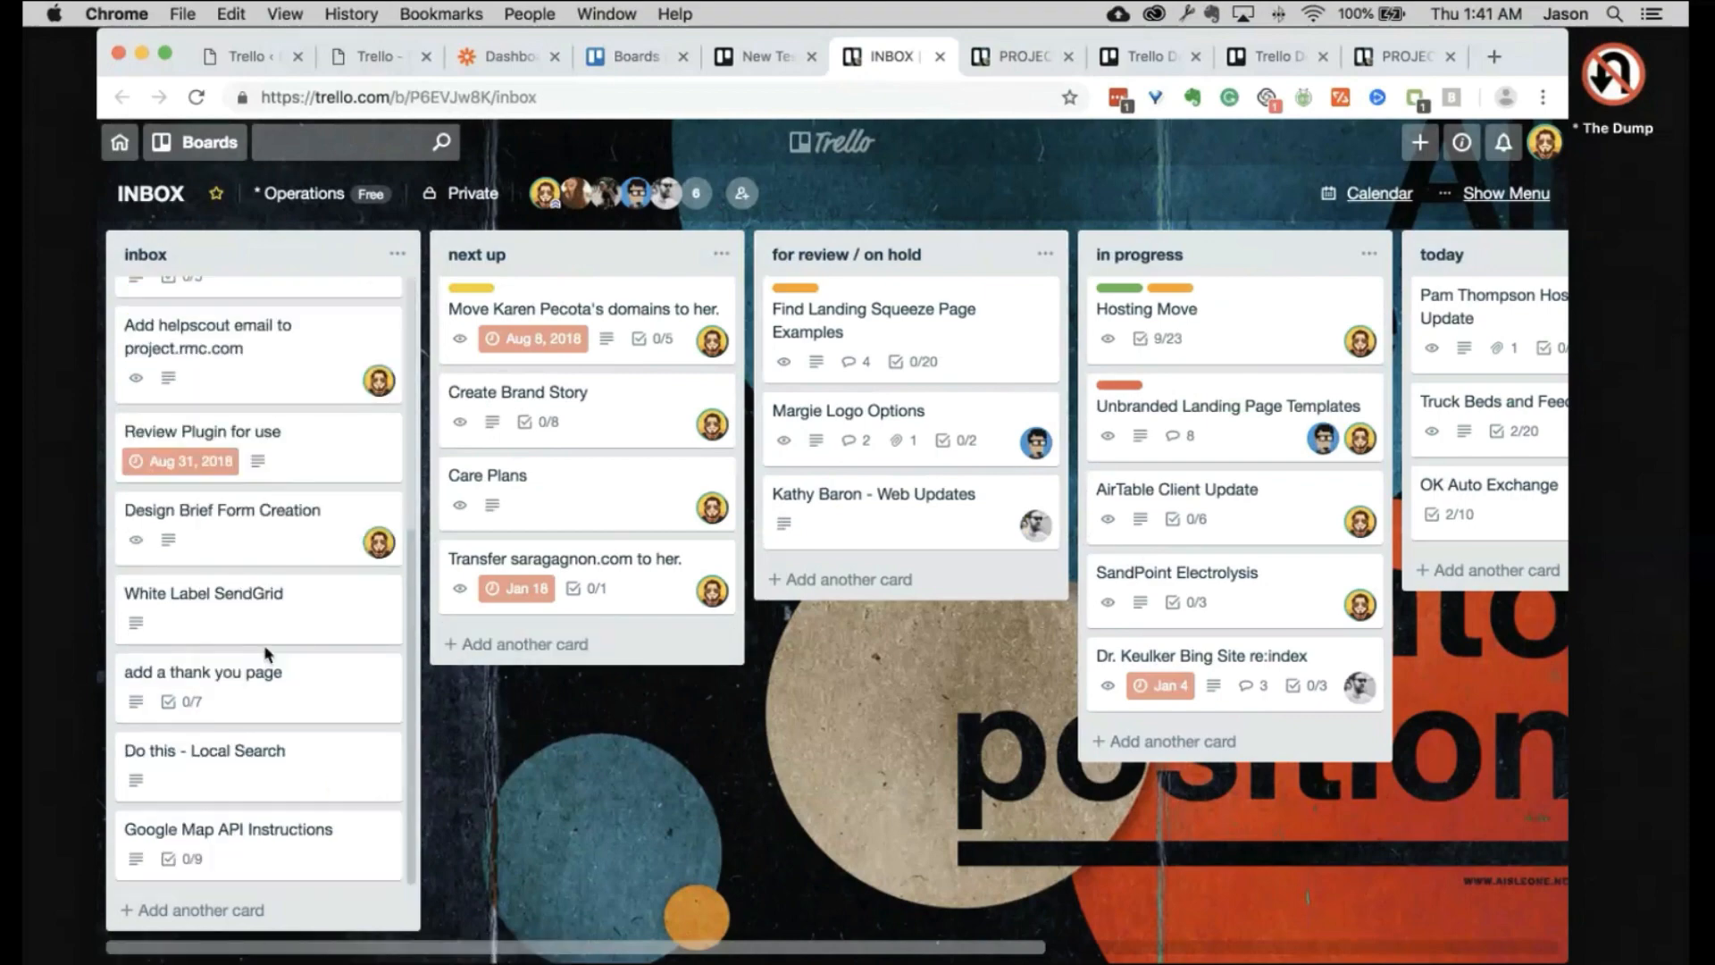
scroll(265, 645, up, 5)
scroll(591, 377, right, 4)
scroll(592, 377, right, 14)
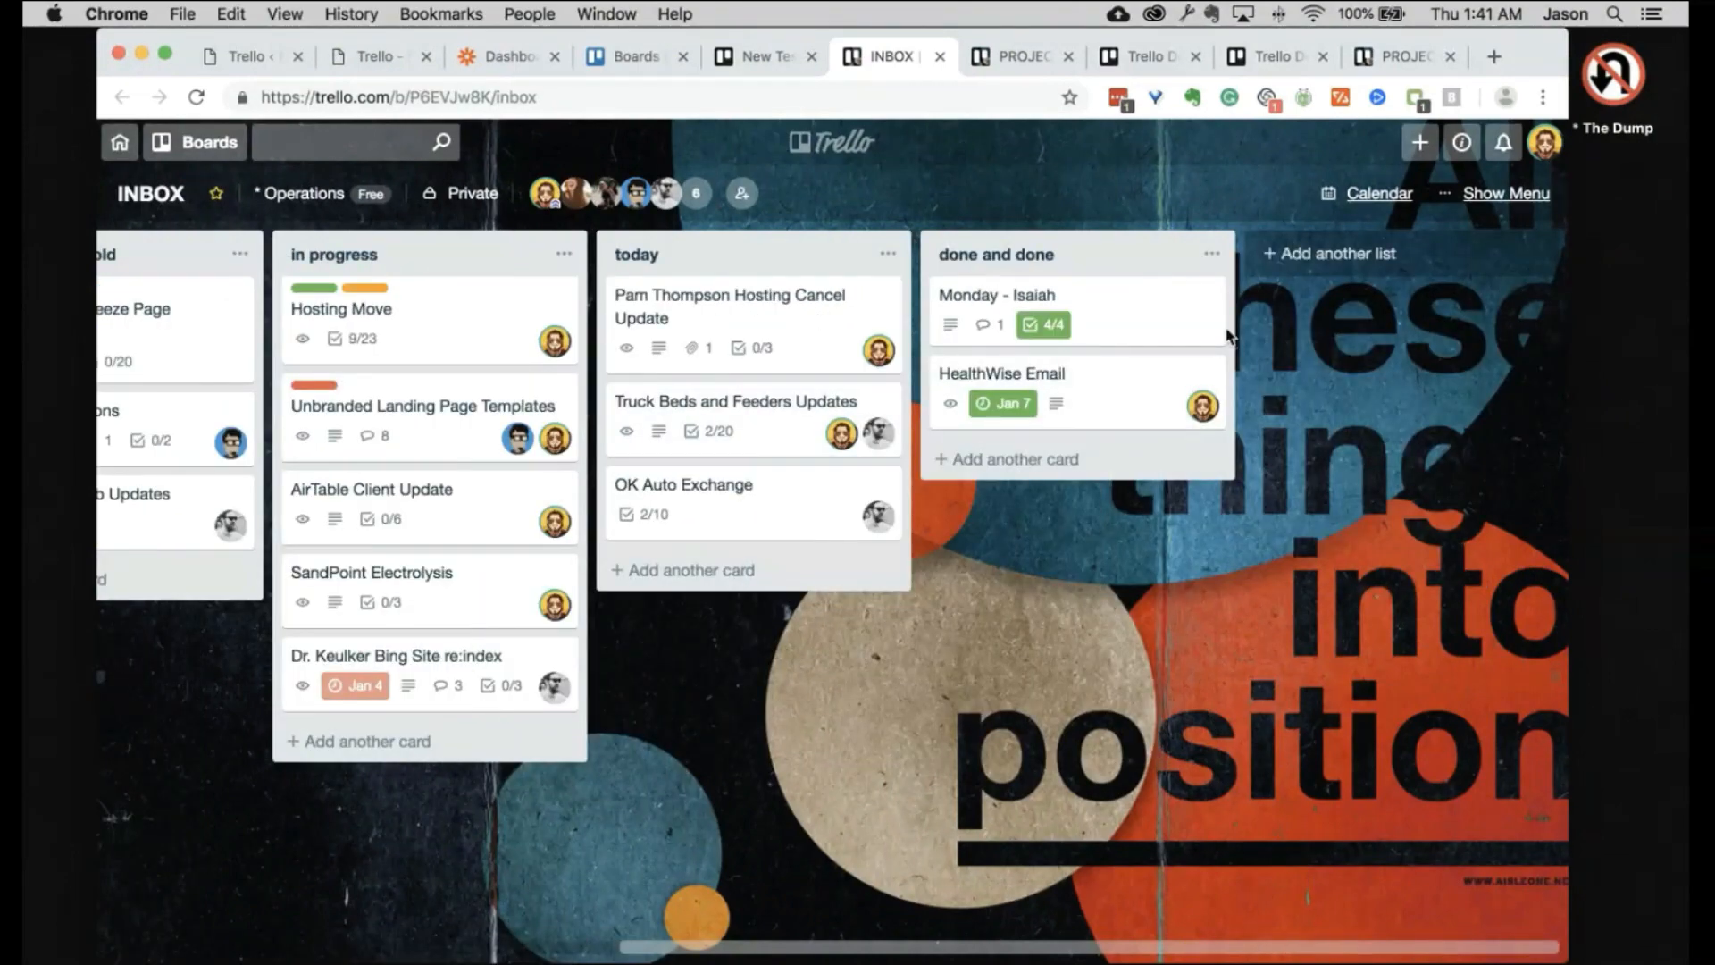
click(1212, 257)
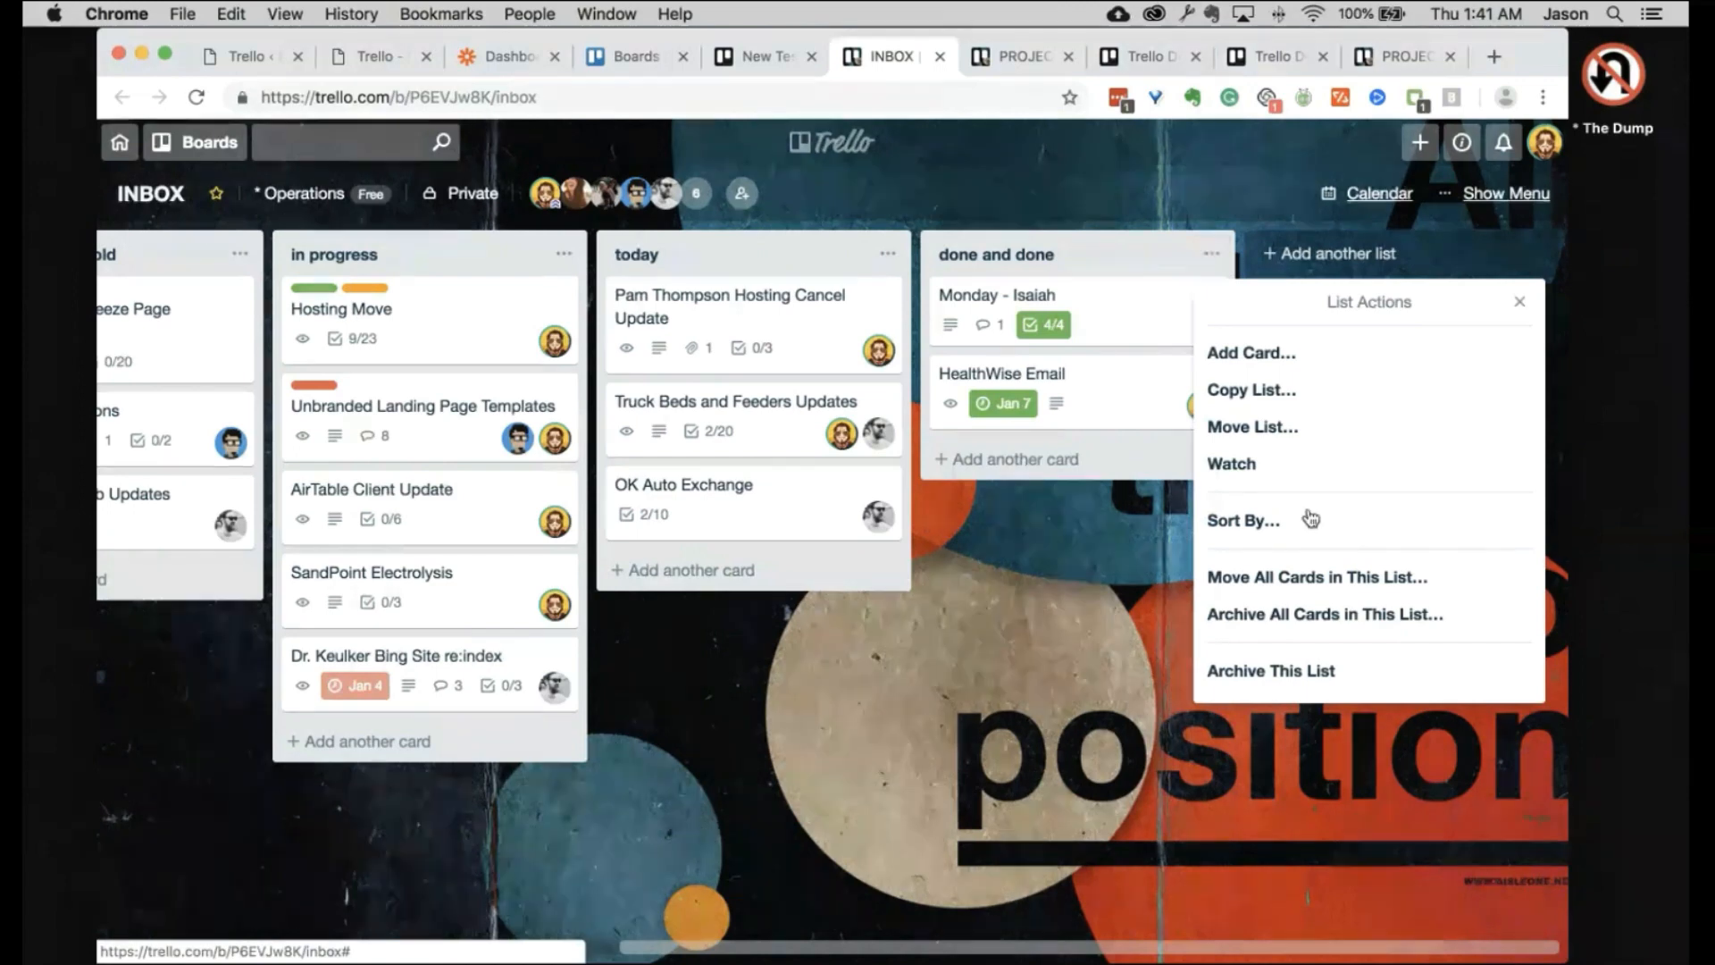
click(1341, 622)
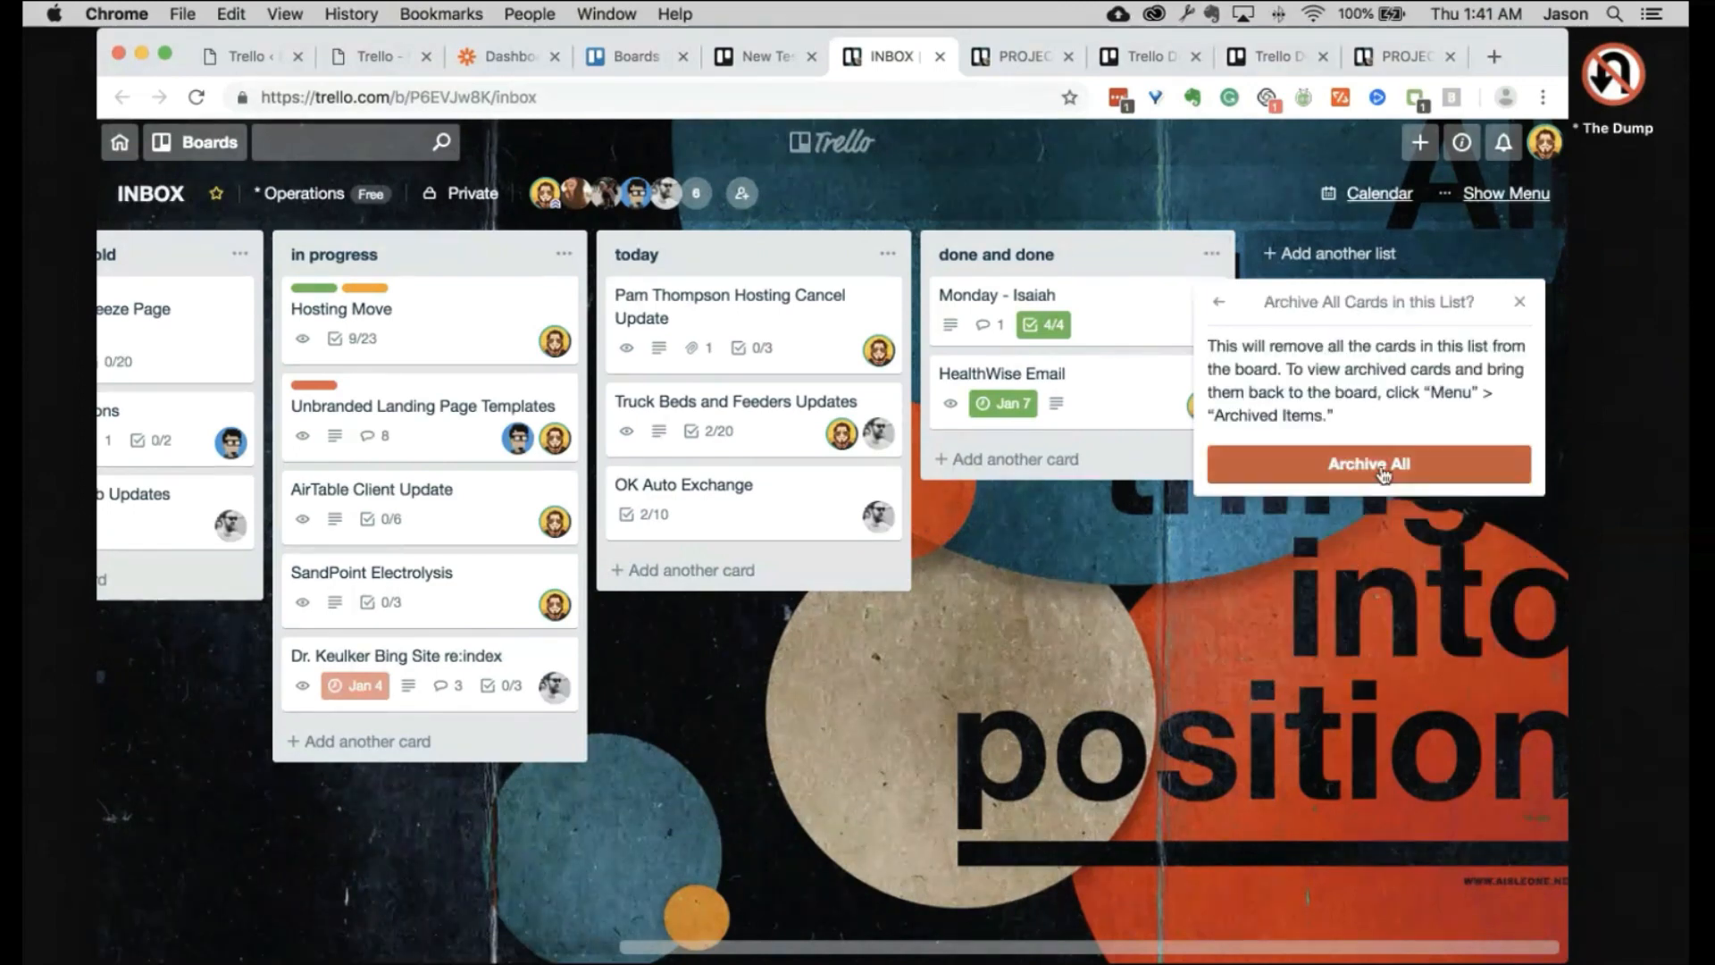
click(1383, 471)
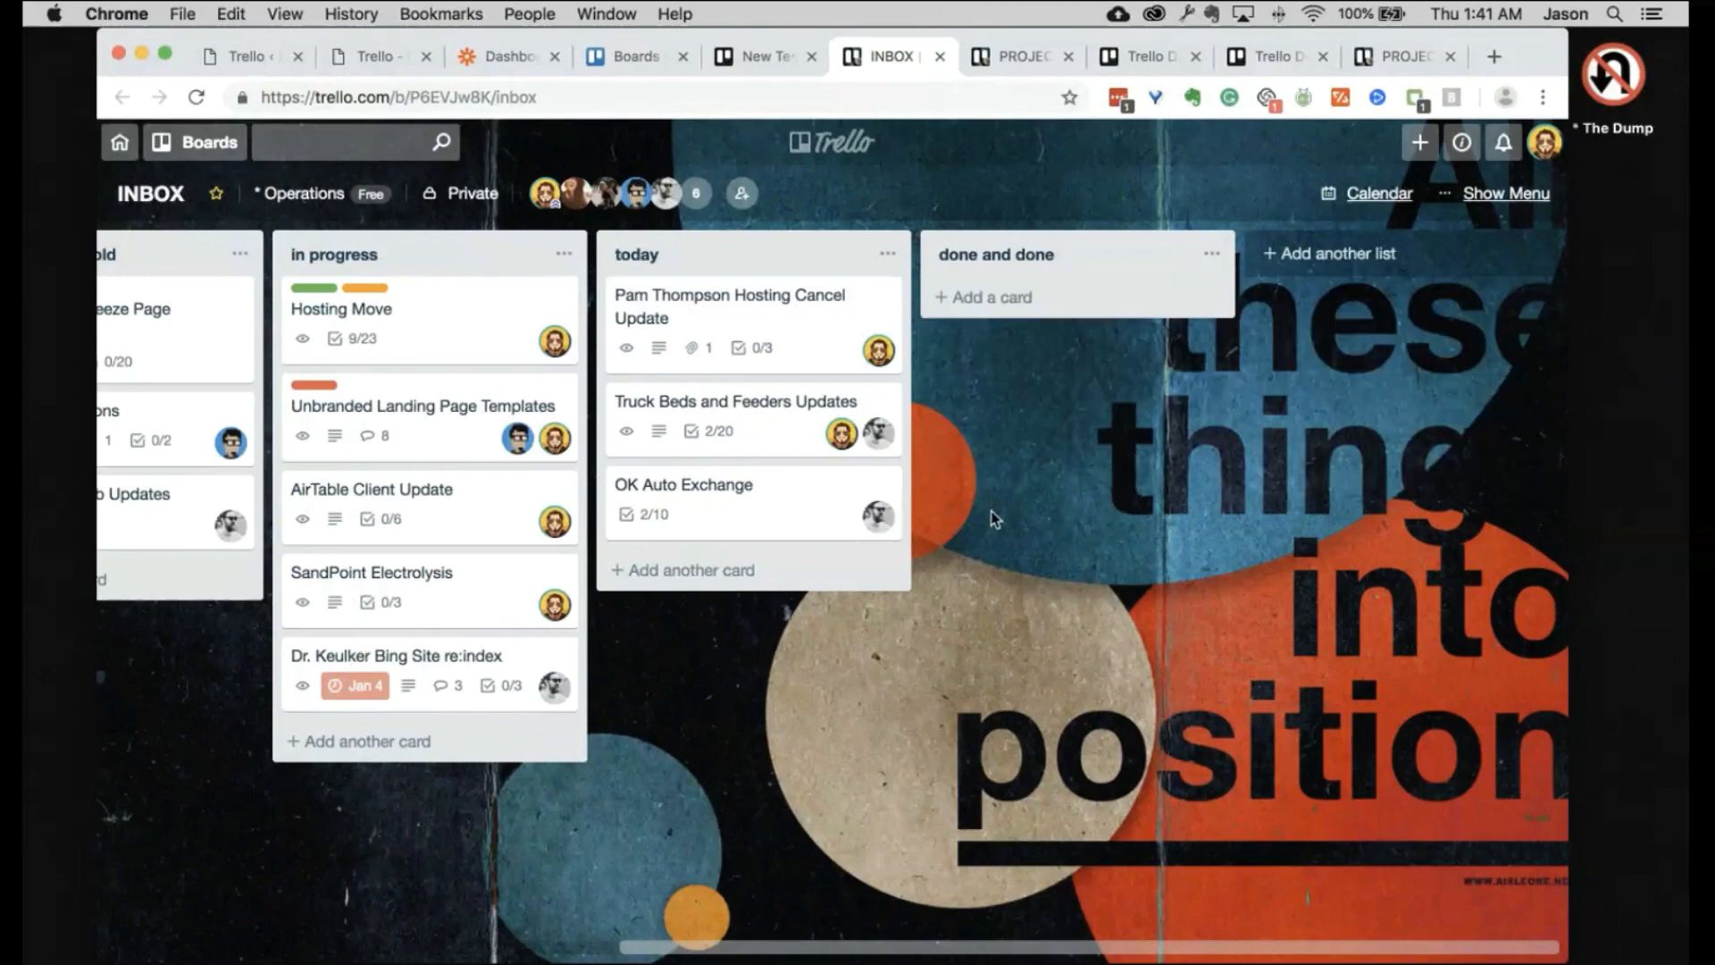
scroll(994, 518, left, 5)
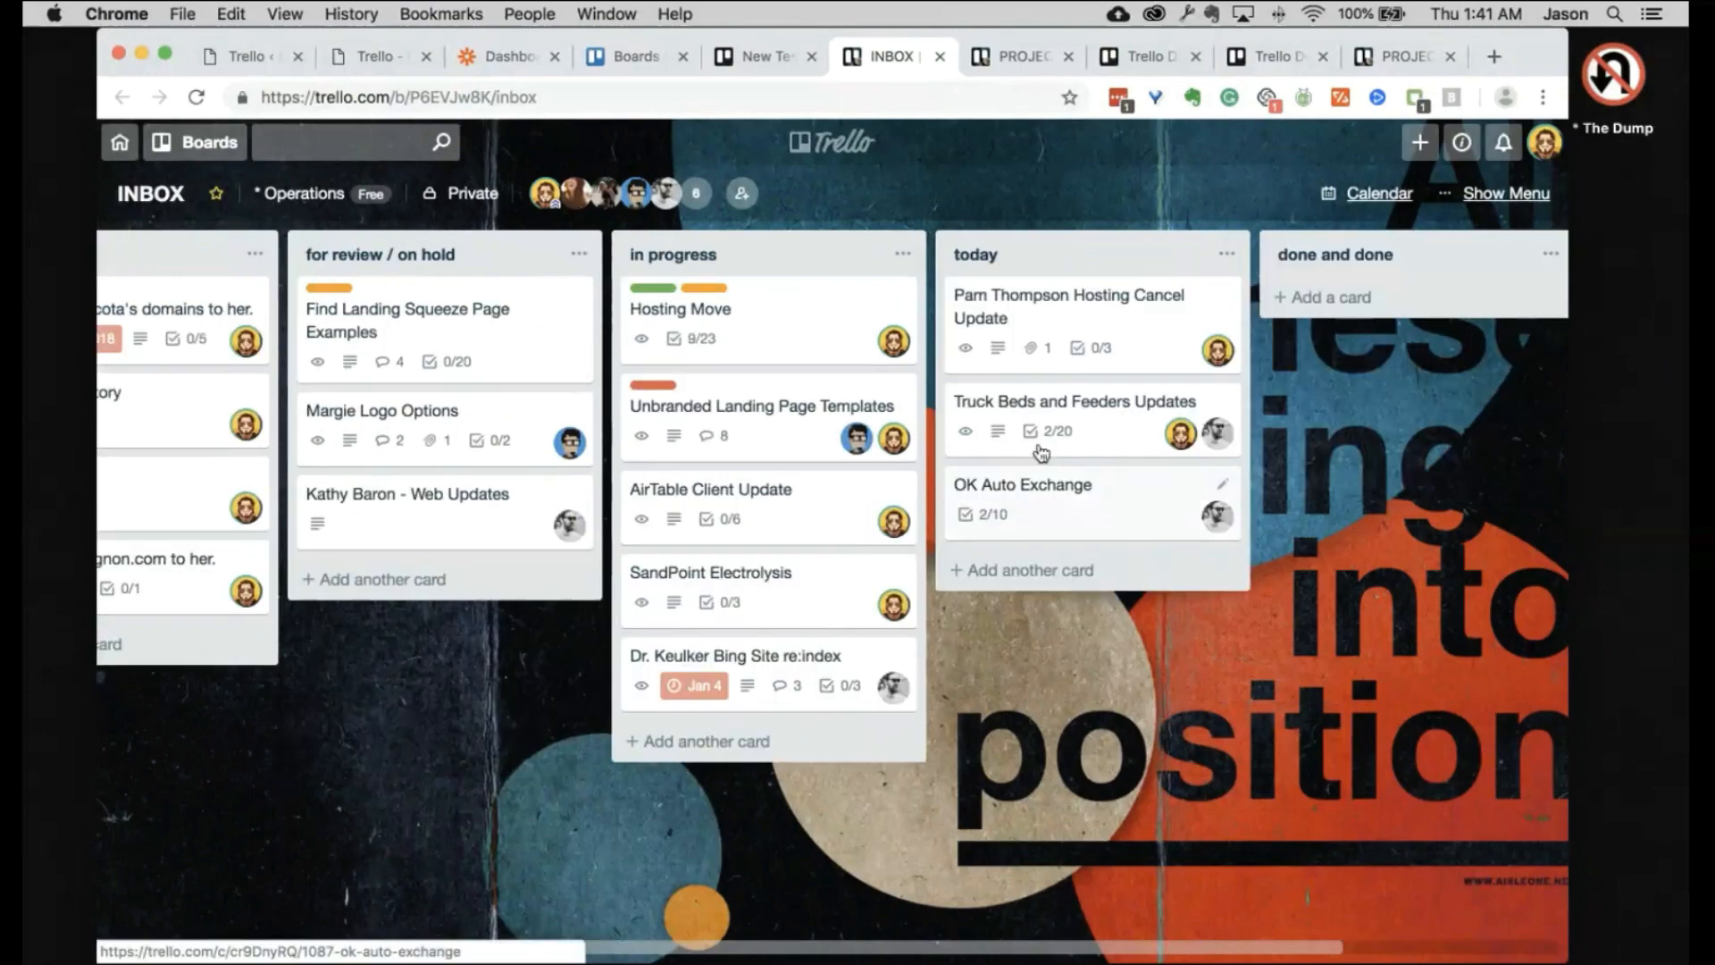
scroll(1040, 453, left, 4)
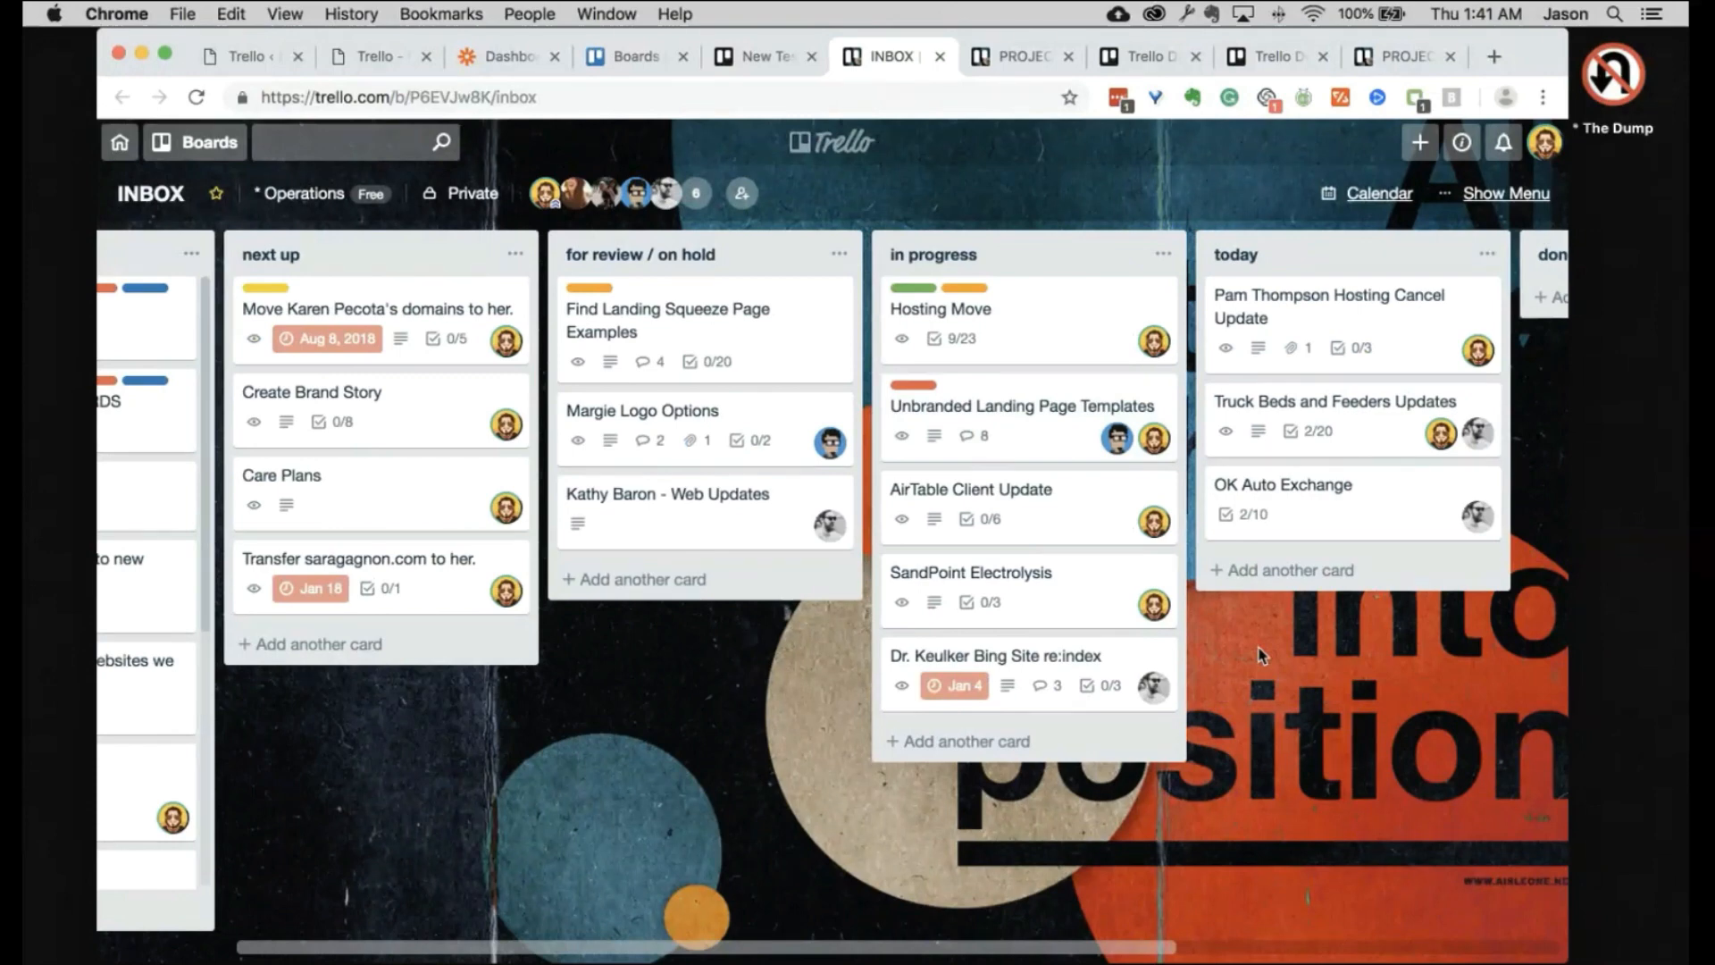
scroll(1259, 662, right, 3)
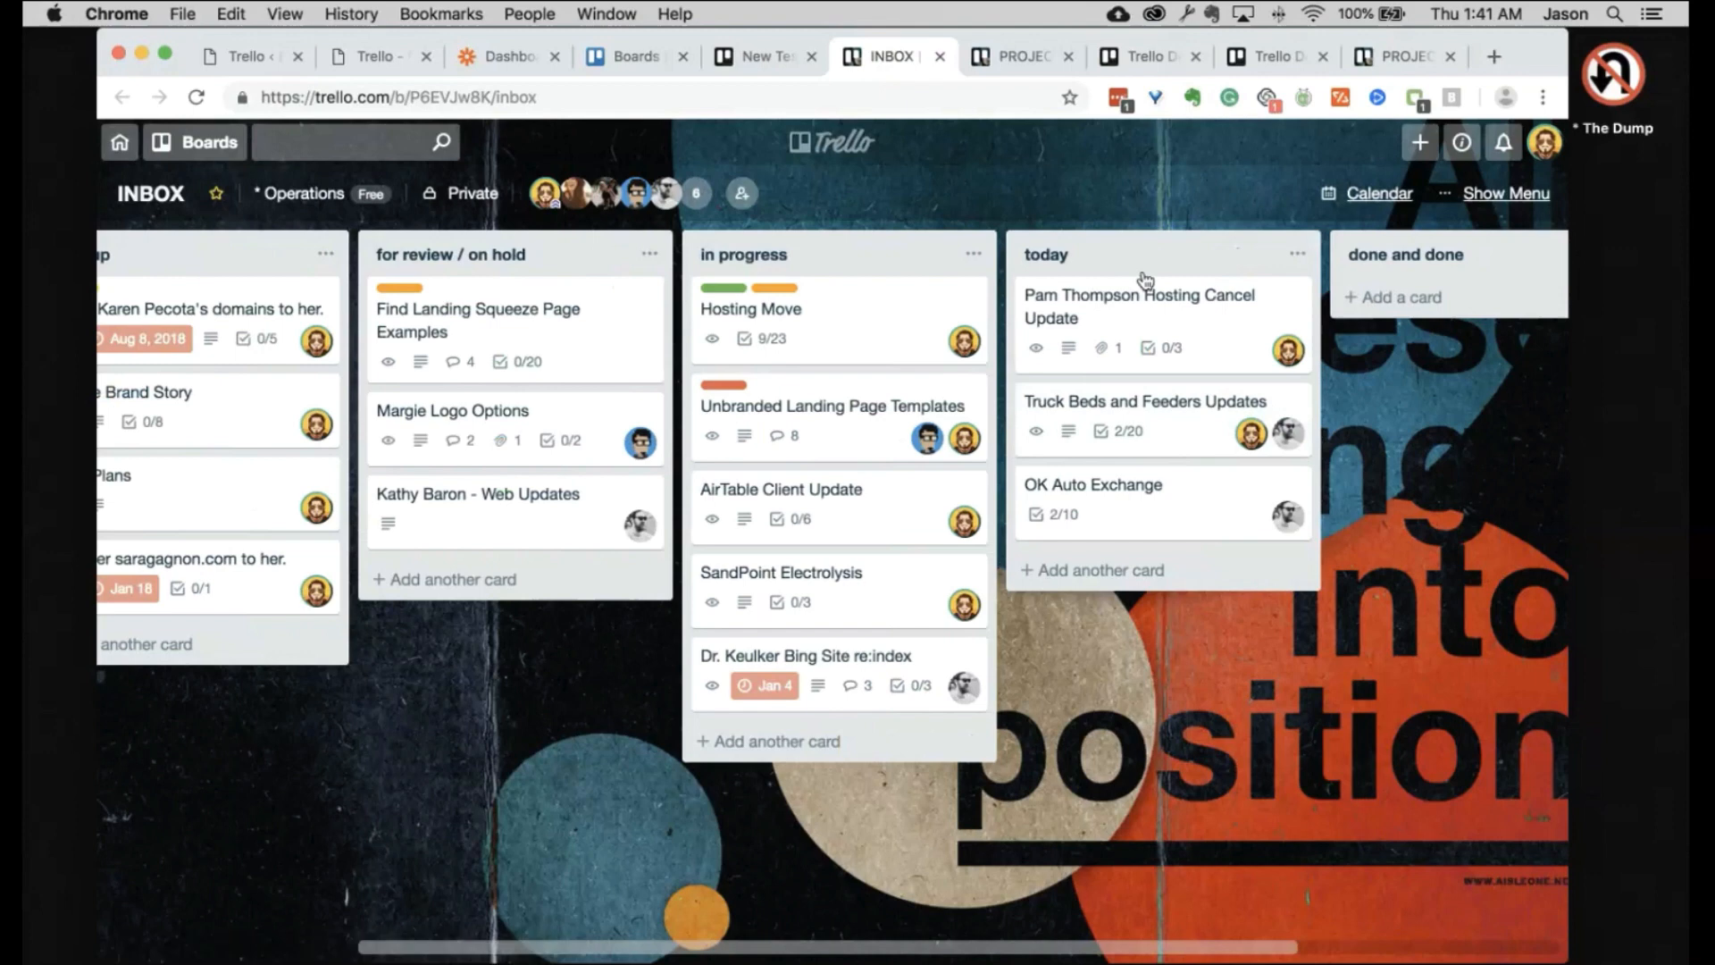
Step: Drag the hosting-cancel, OK Auto Exchange and Truck Beds and Feeders Updates cards from today into in progress
drag(1203, 362, 947, 500)
drag(1047, 343, 848, 402)
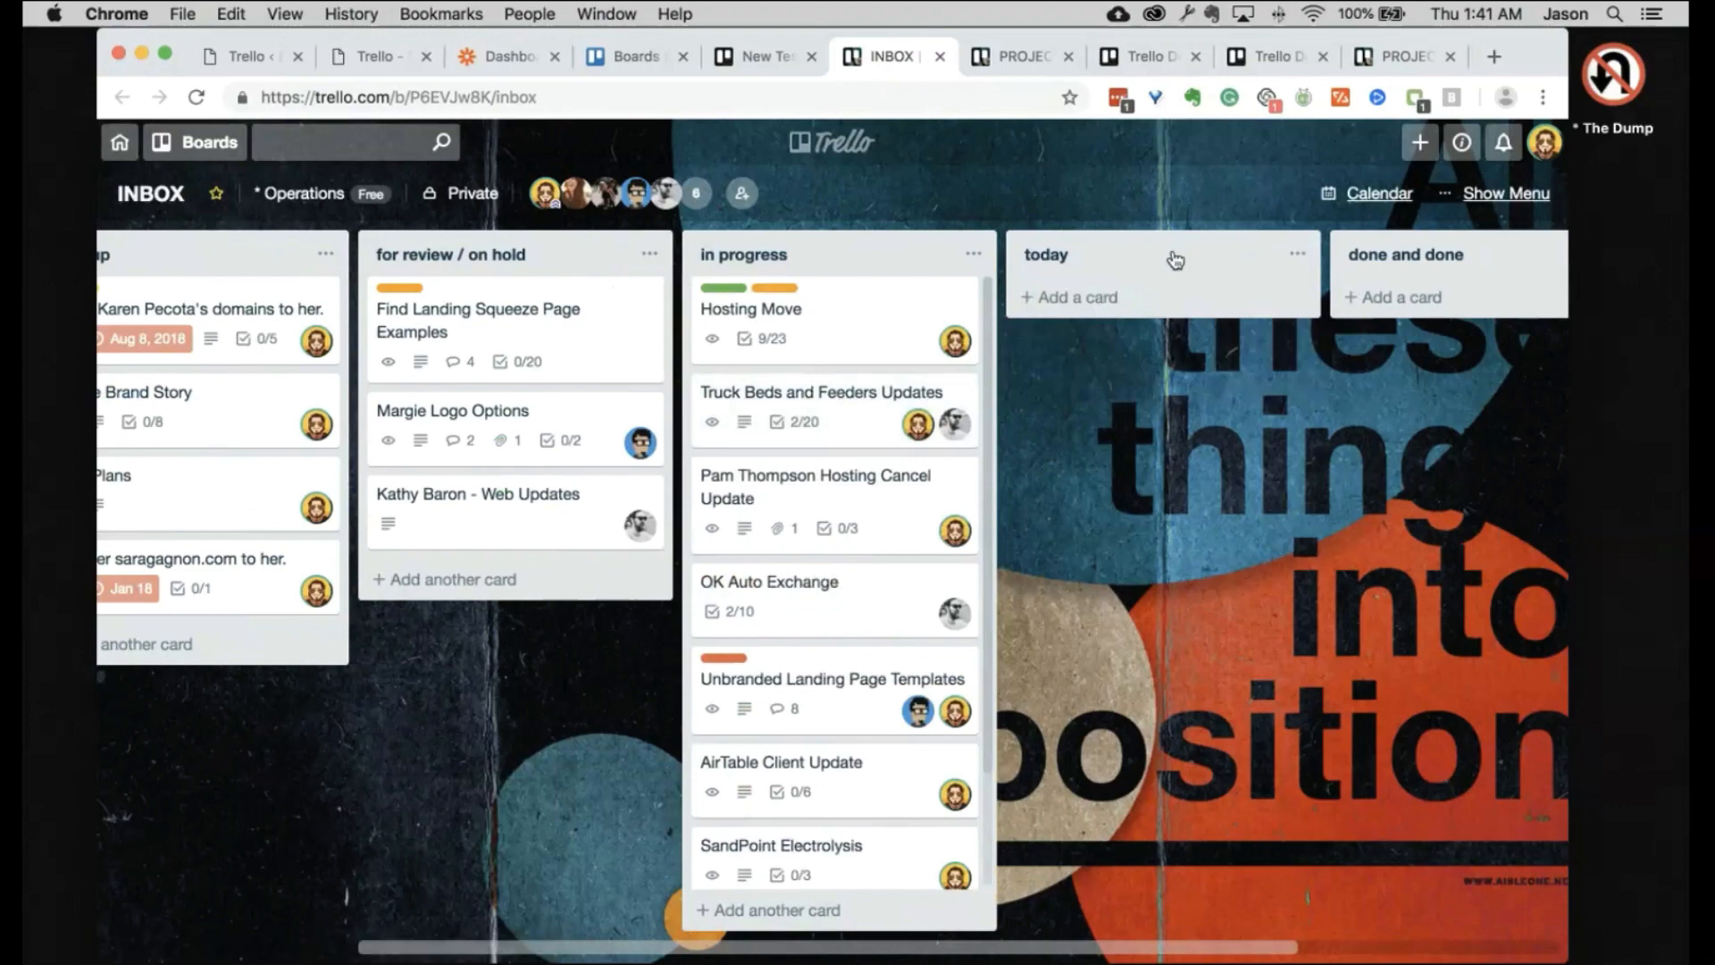
scroll(1071, 536, left, 2)
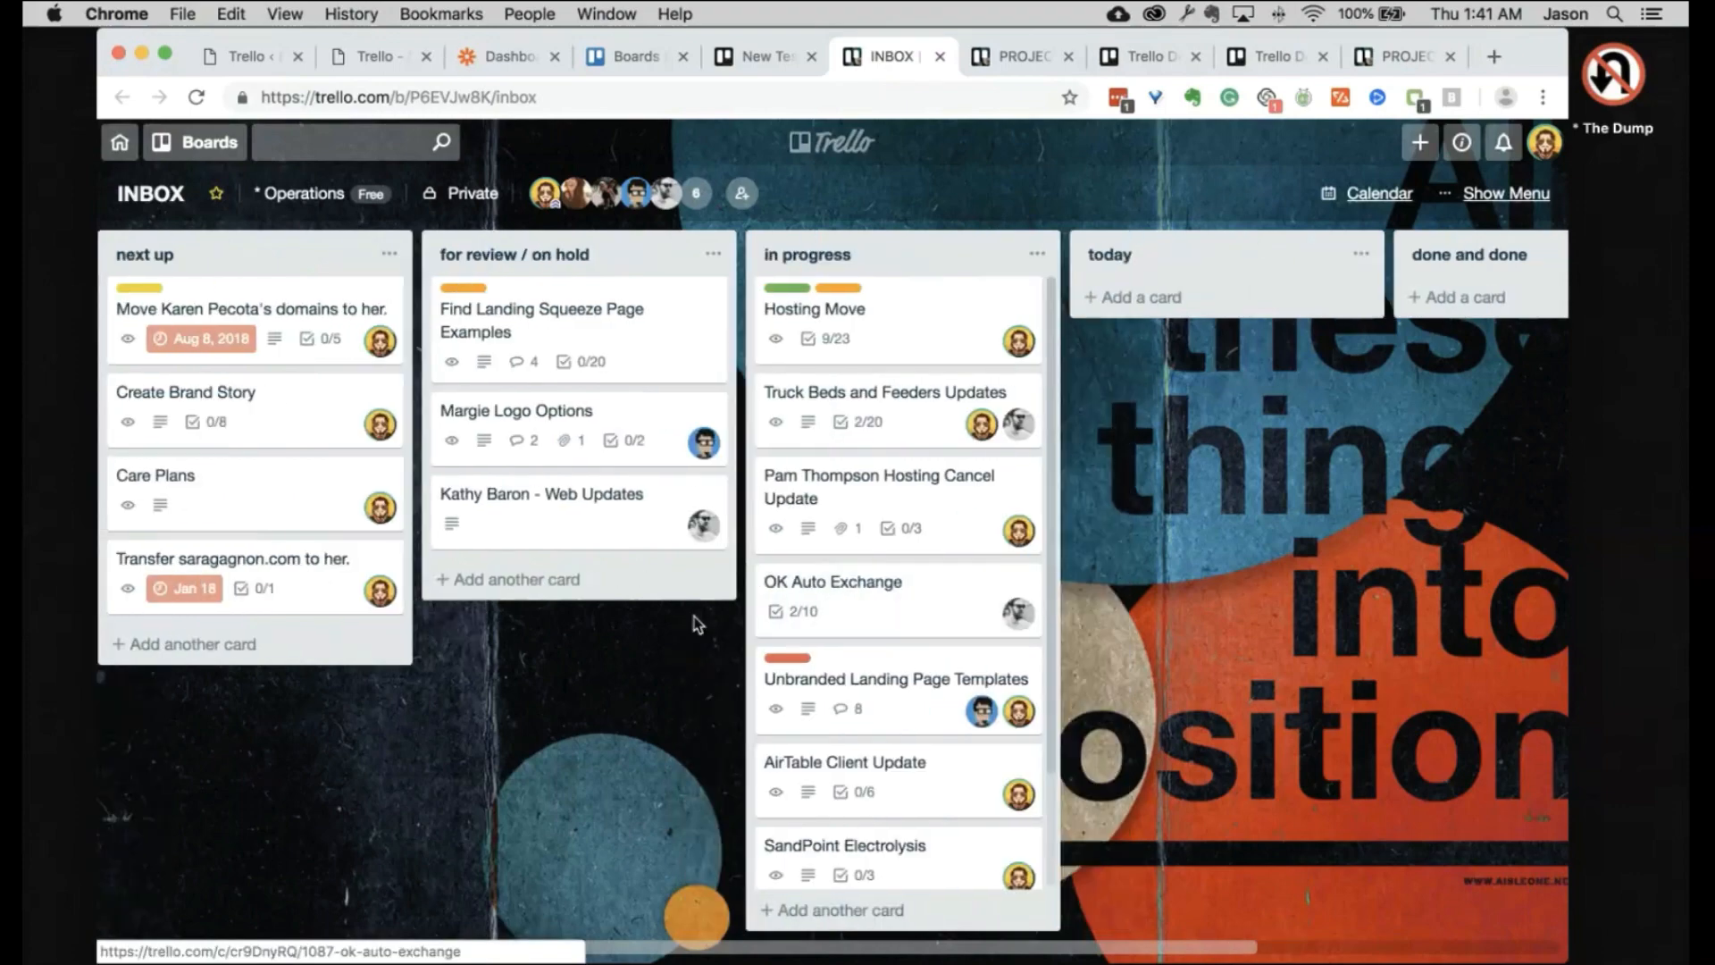
scroll(697, 623, right, 5)
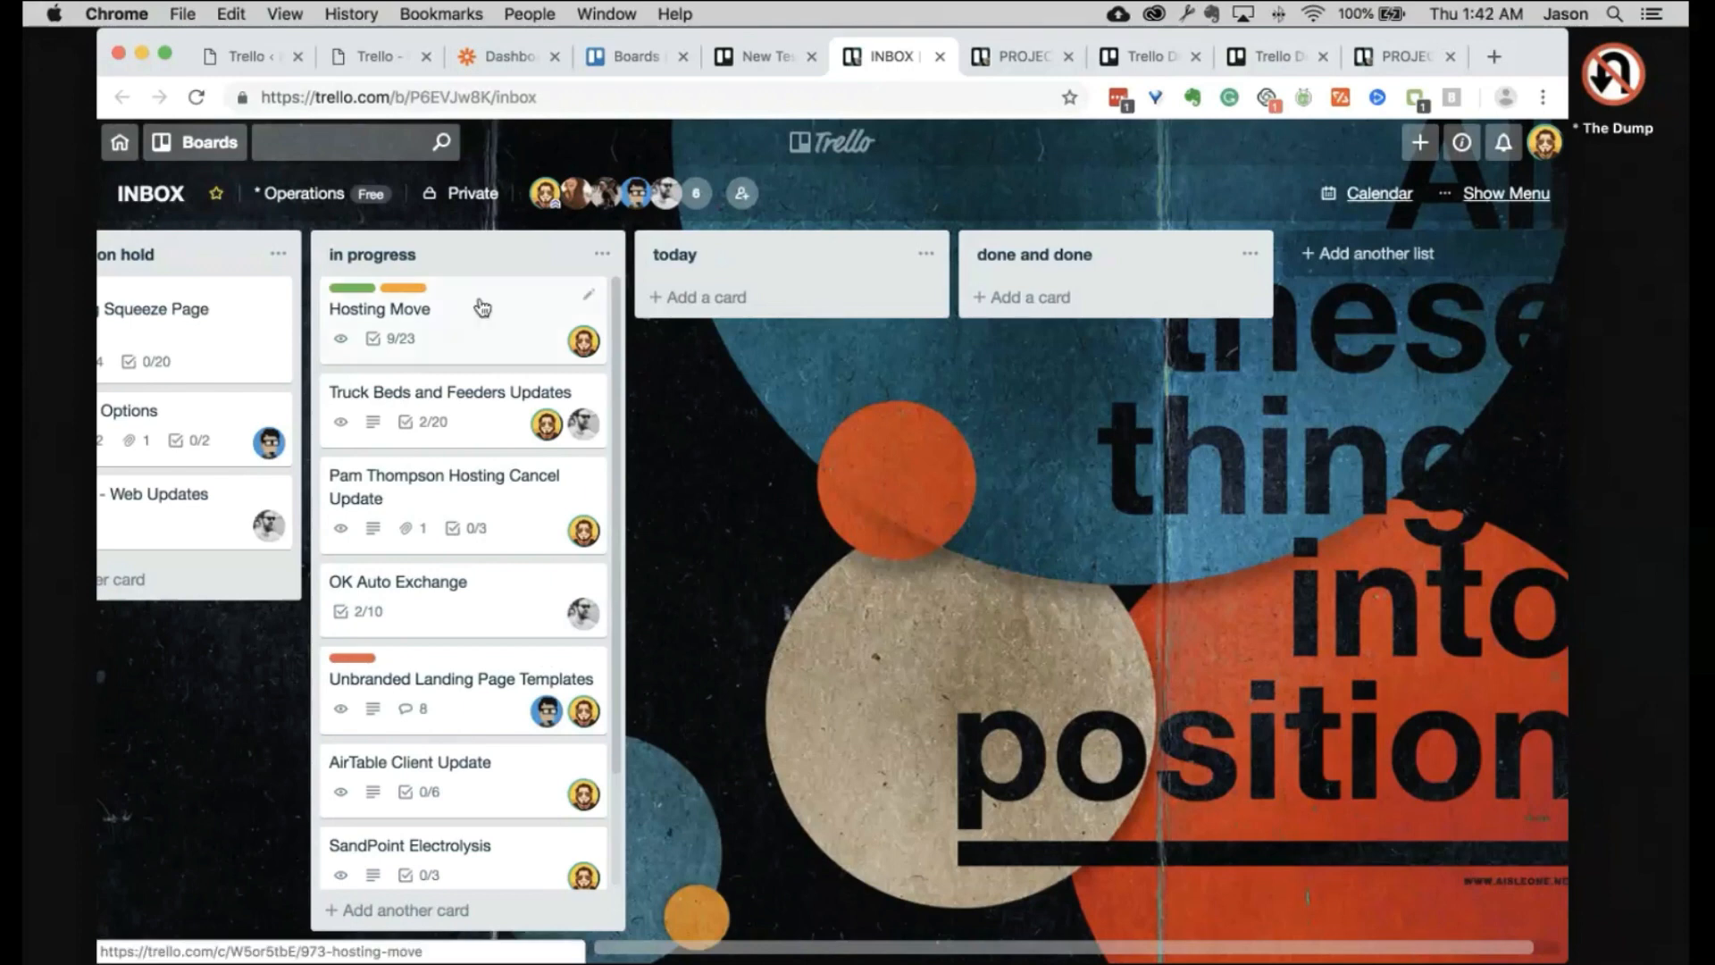
Step: Scroll through every team's boards on the Boards overview, down to Templates & SOP, then reopen PROJECTS
click(760, 61)
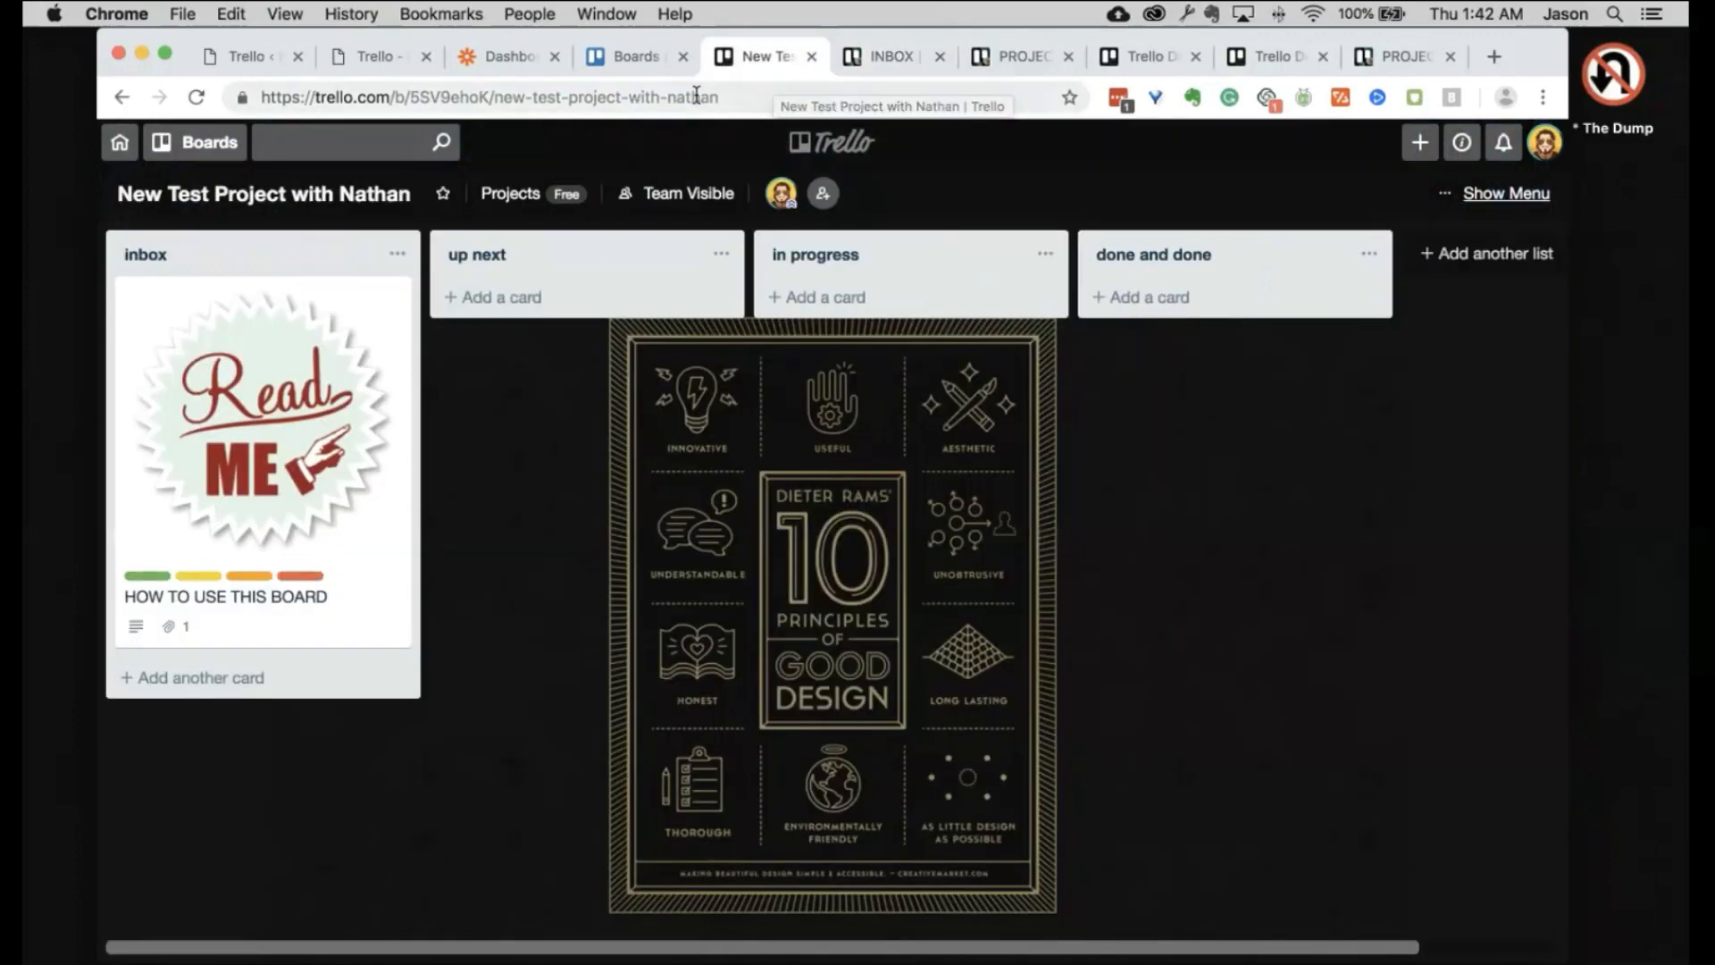
click(655, 67)
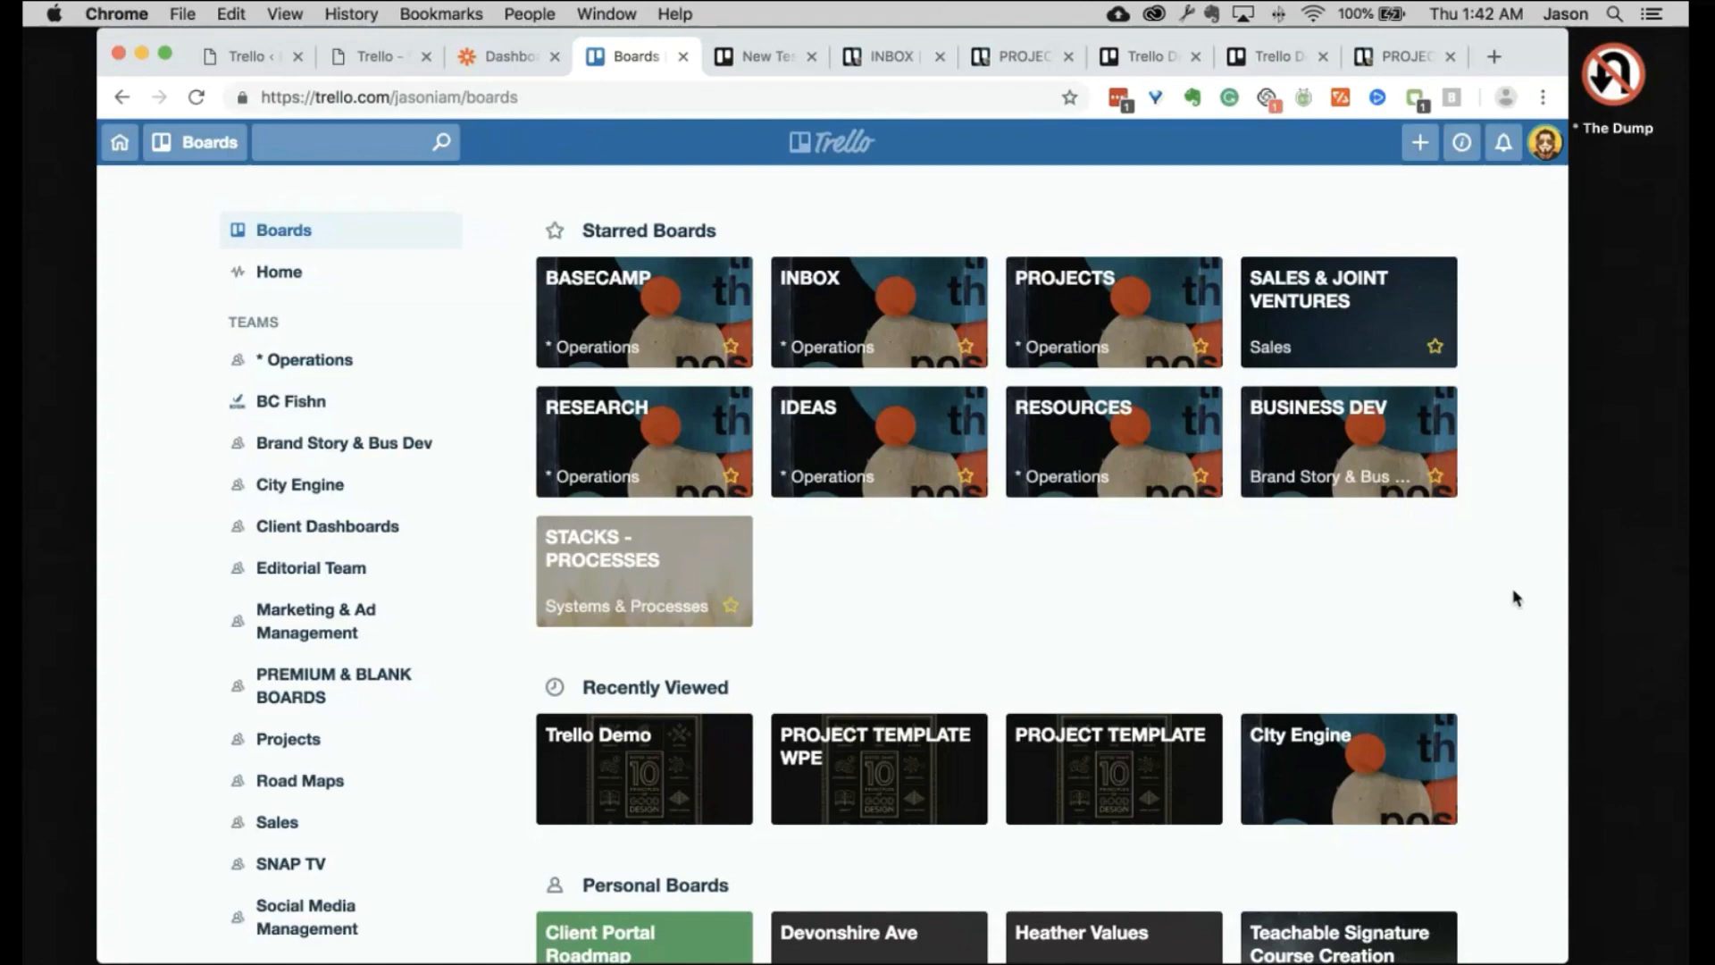
scroll(1516, 598, down, 6)
scroll(1515, 594, down, 20)
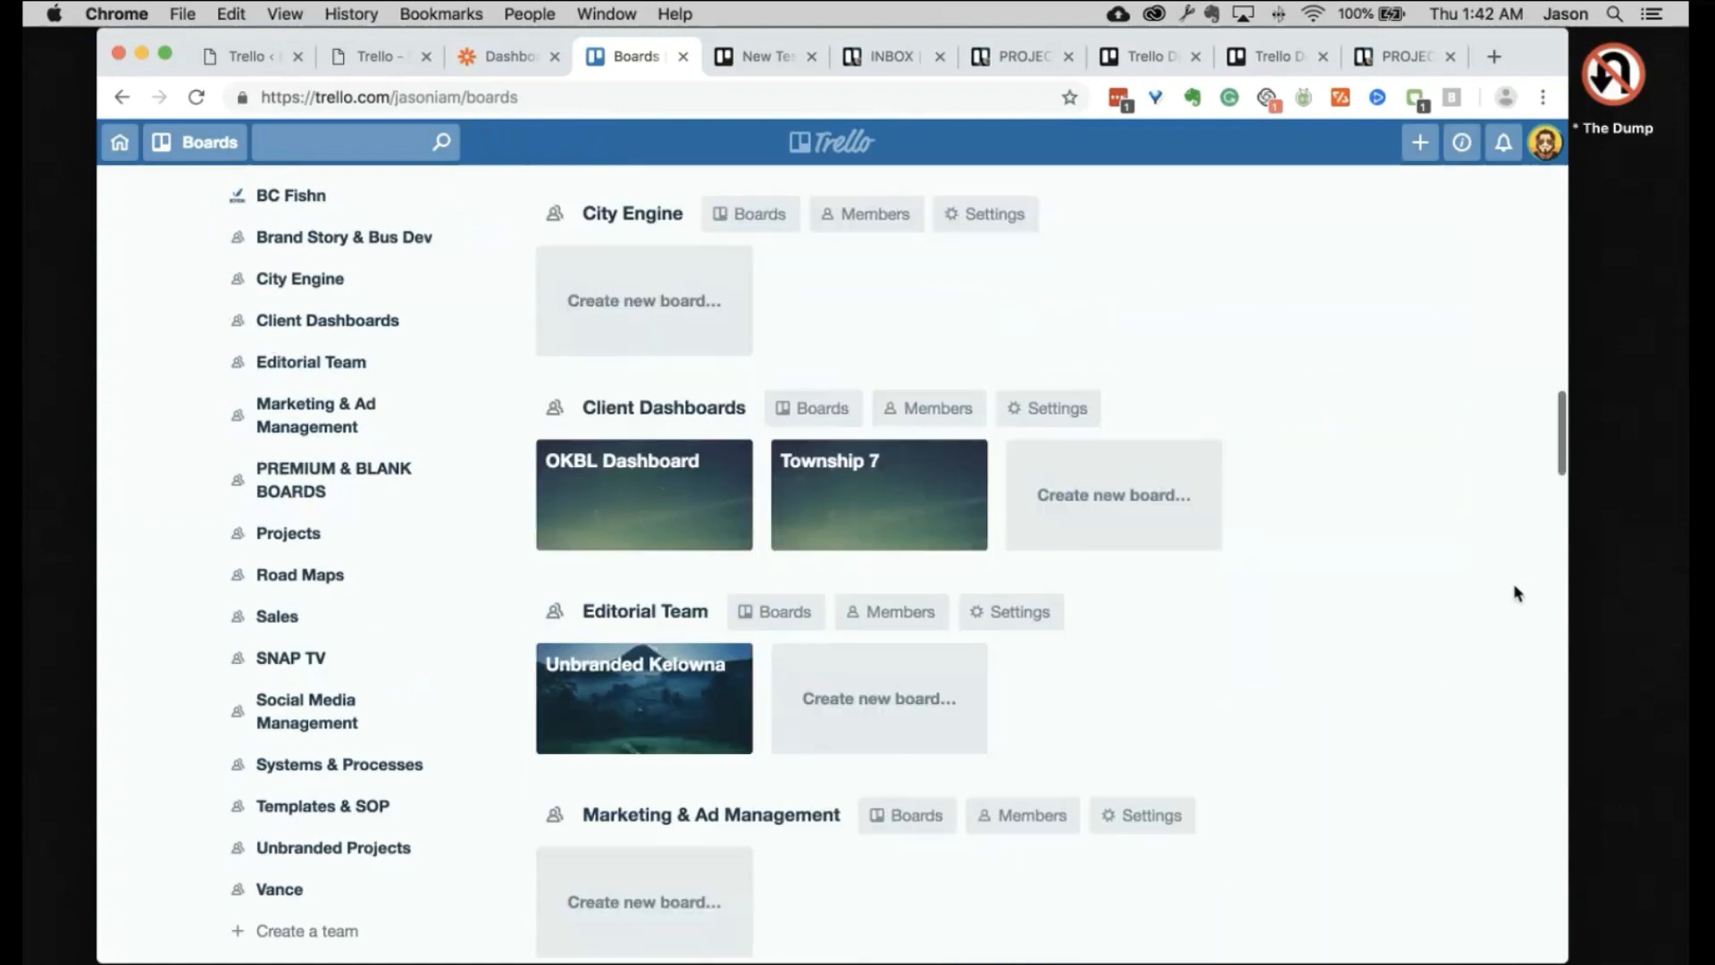
scroll(1478, 481, down, 10)
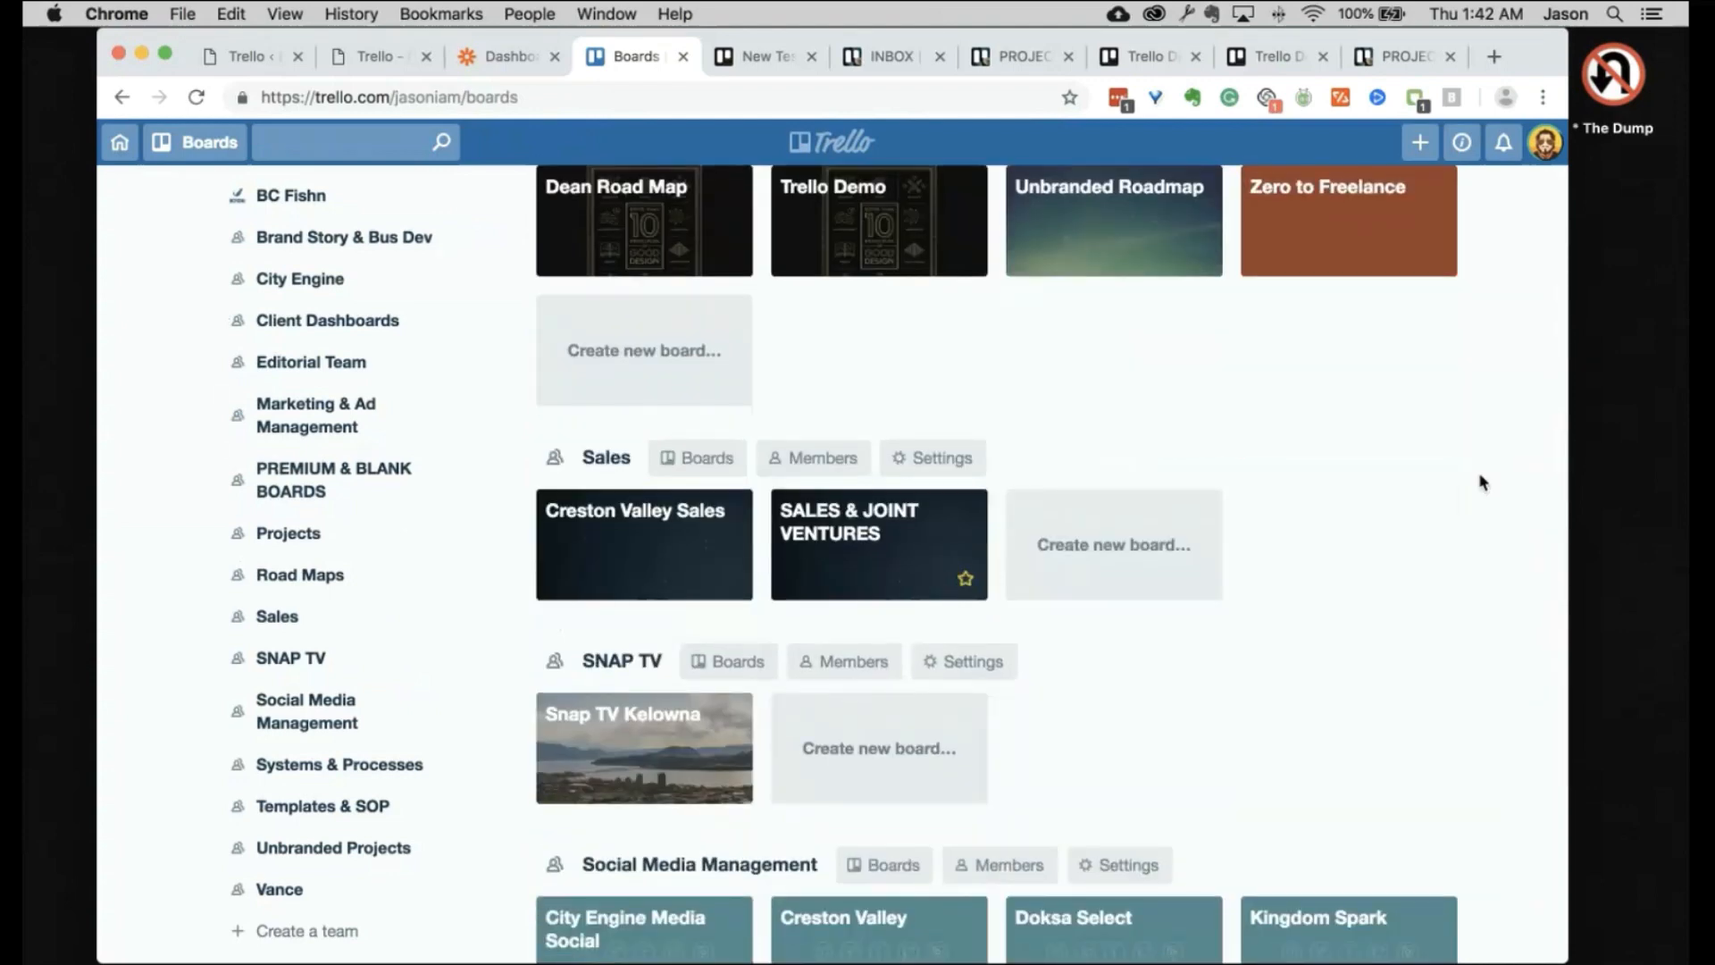
scroll(1523, 549, down, 2)
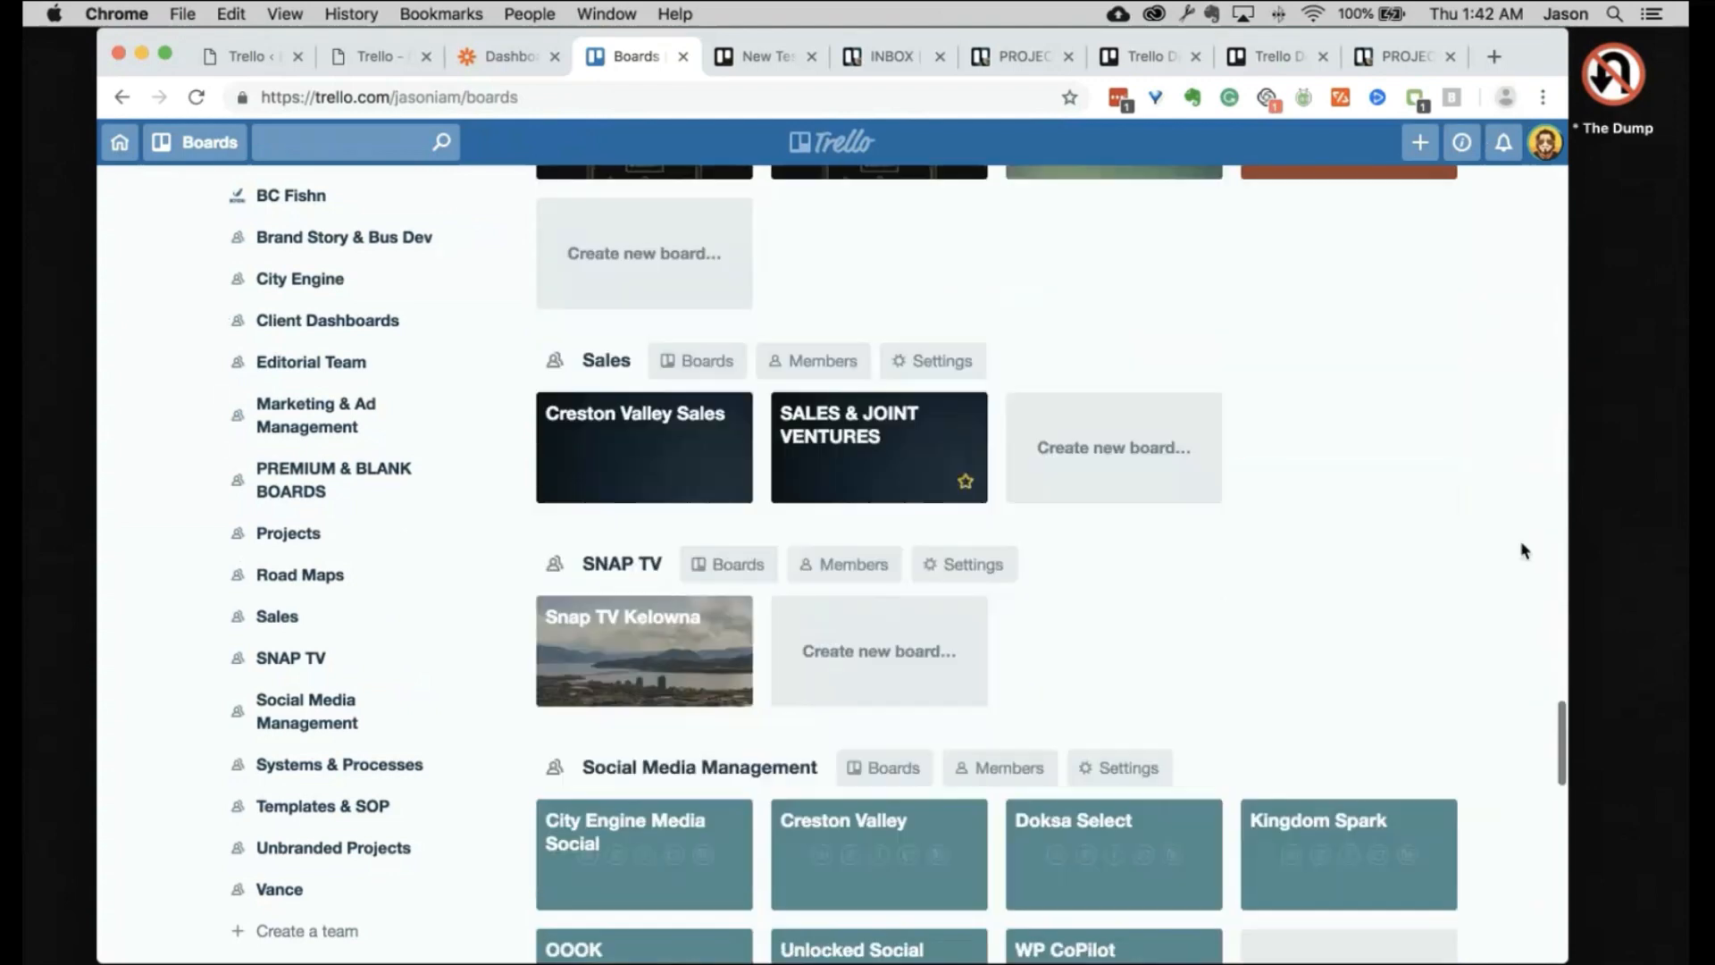
scroll(1523, 549, down, 10)
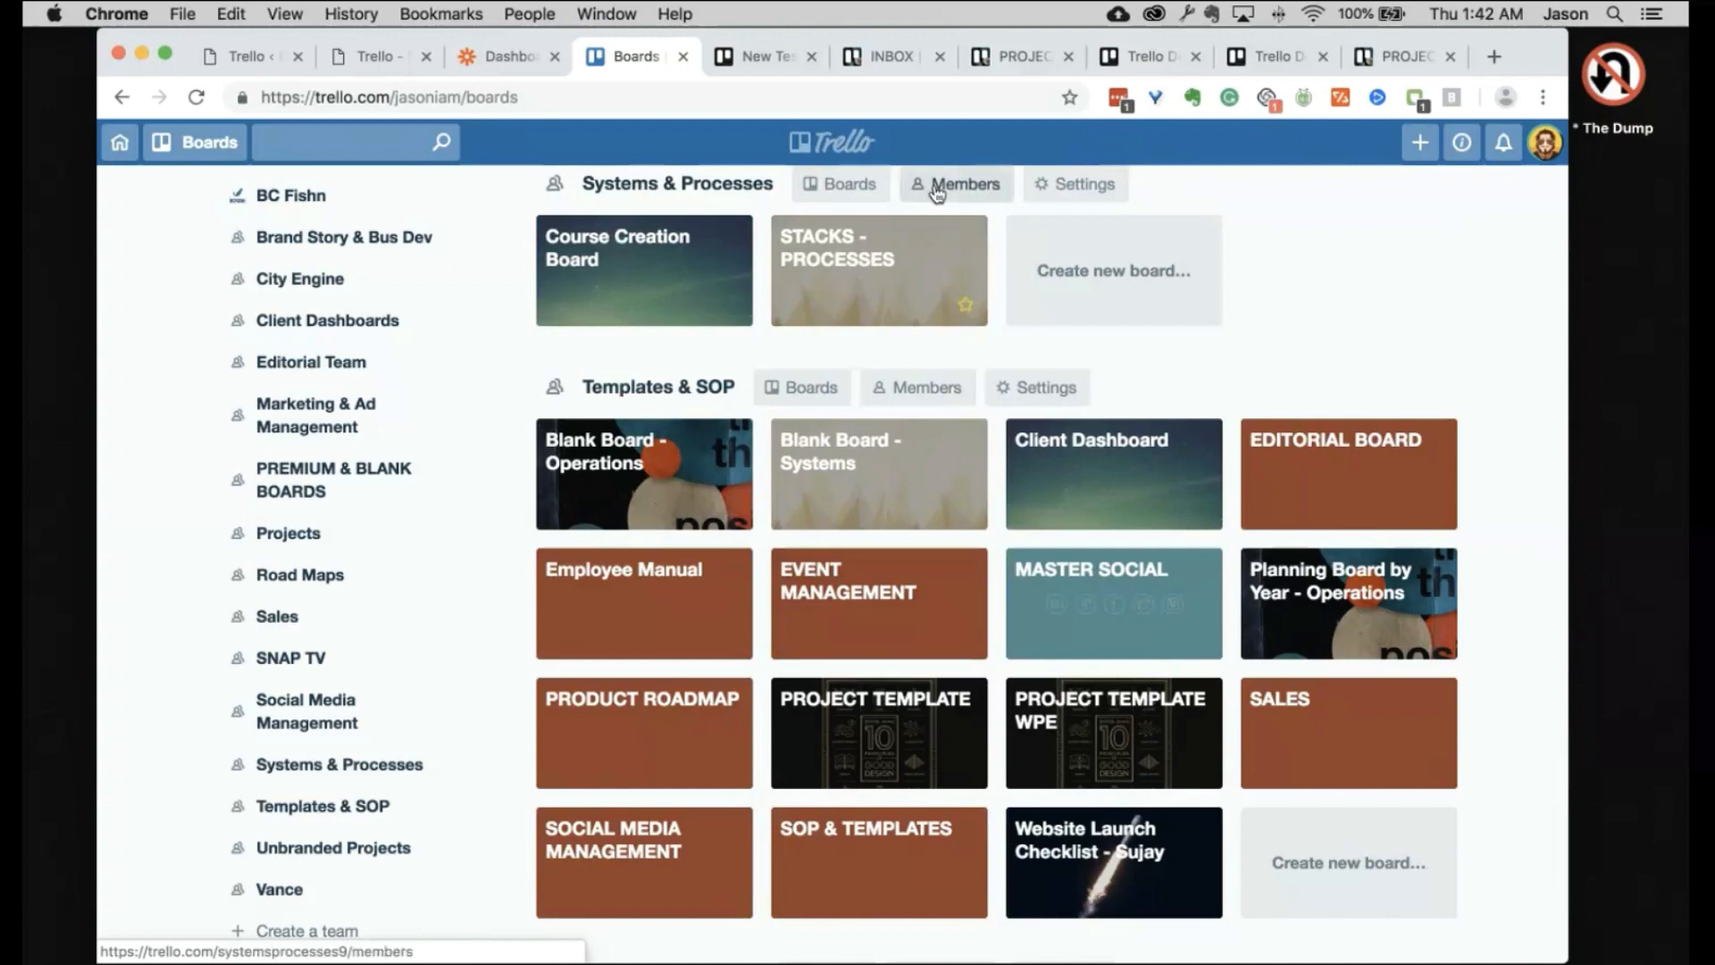
click(1016, 56)
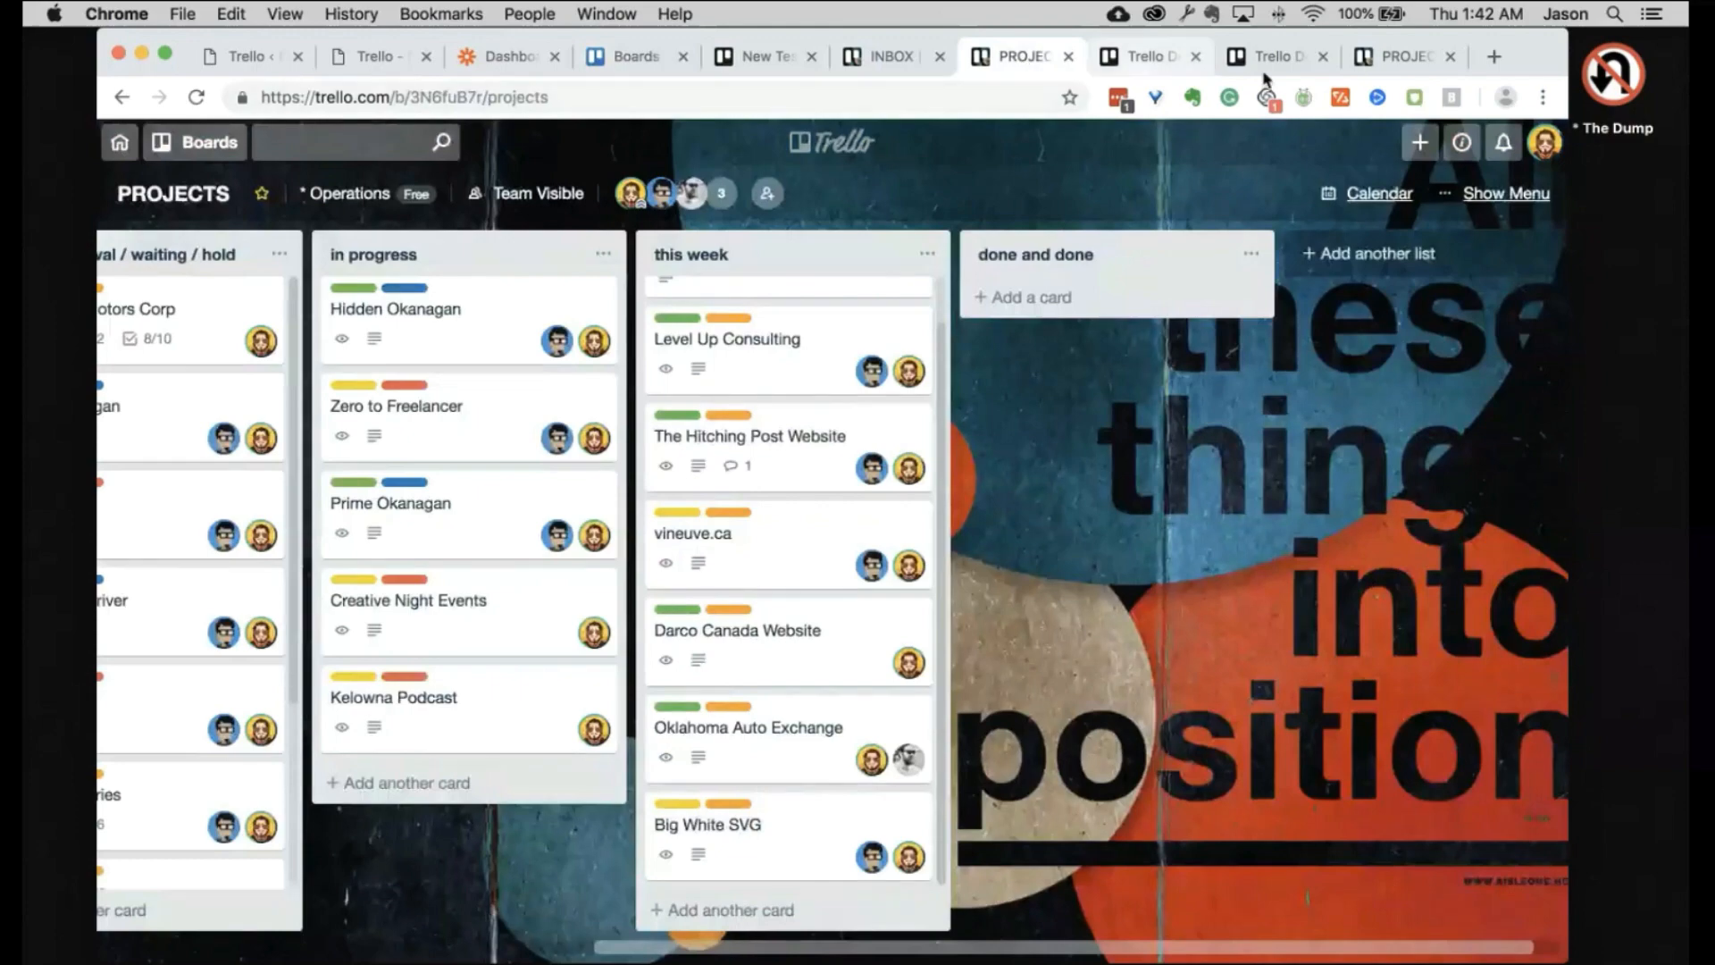
Step: Close the duplicate PROJECTS board tab
click(1282, 55)
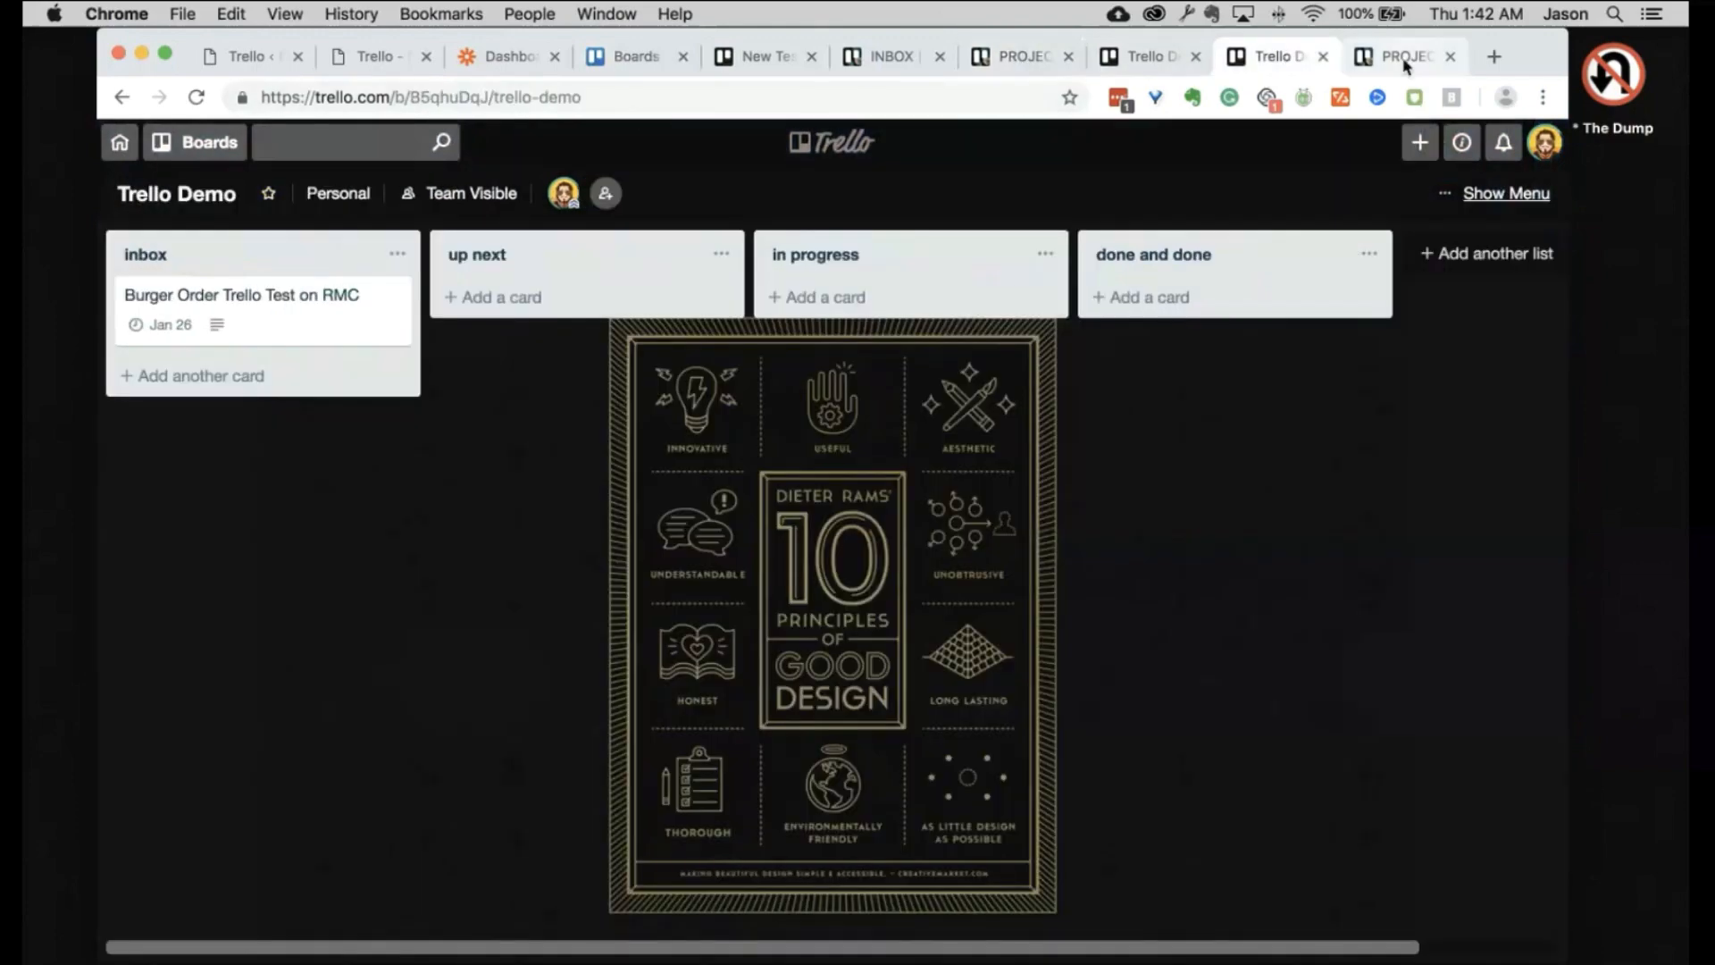
click(1405, 65)
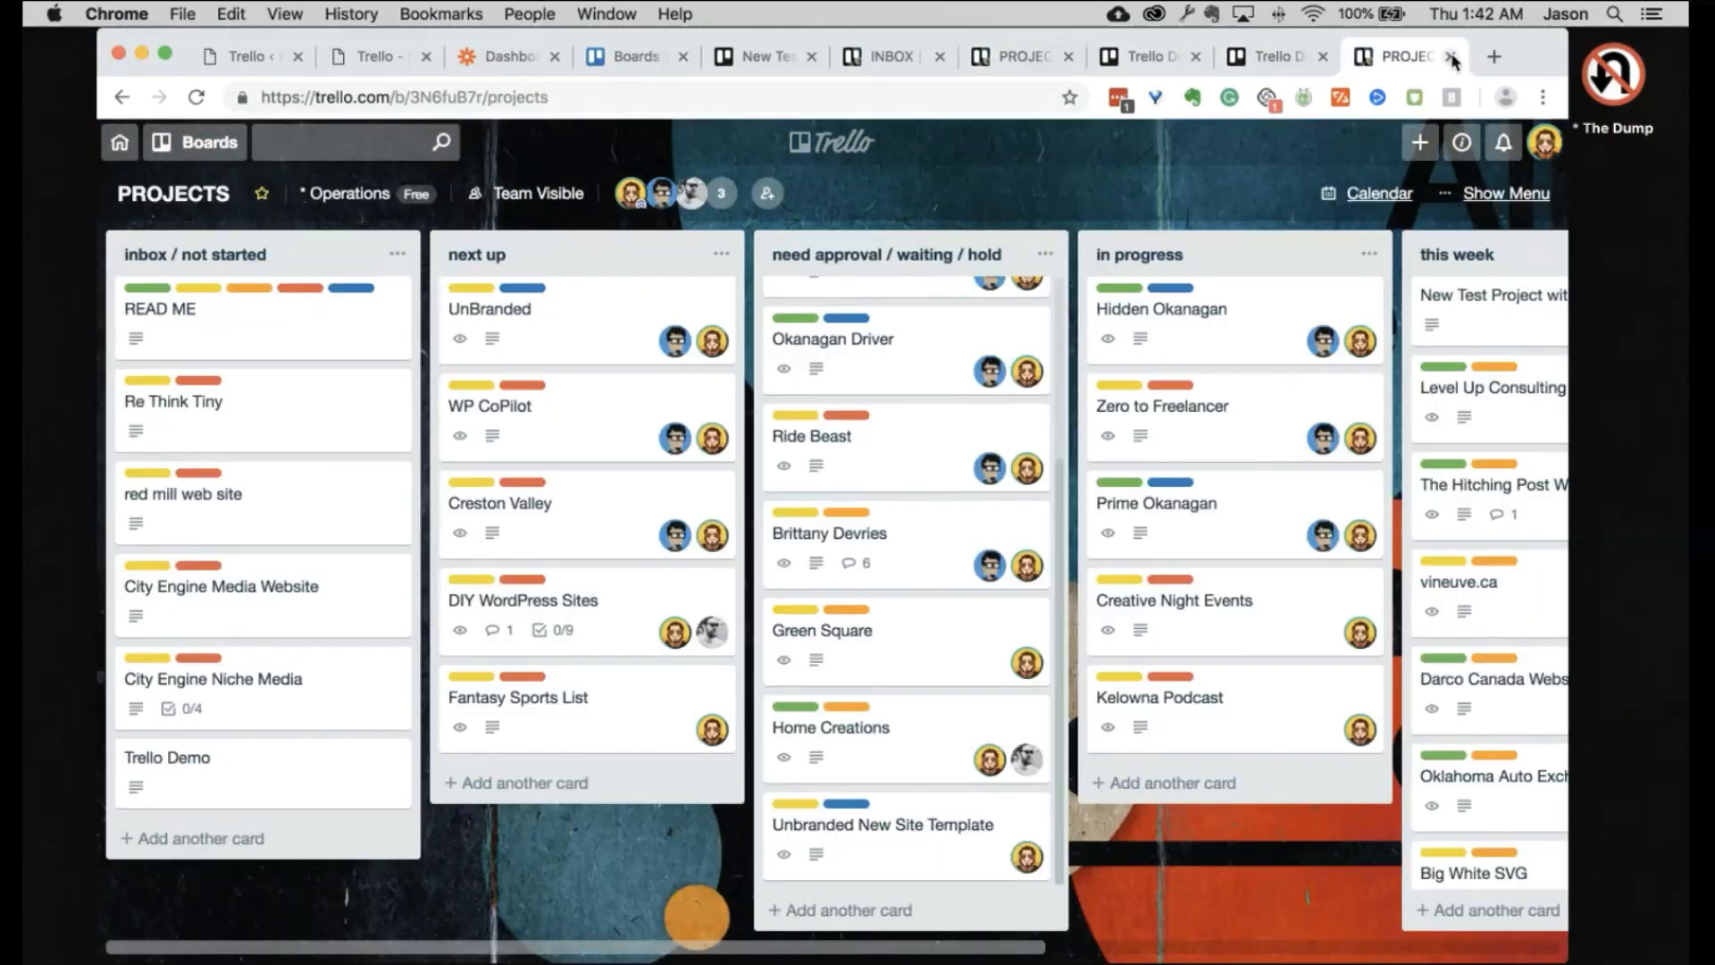
click(1450, 58)
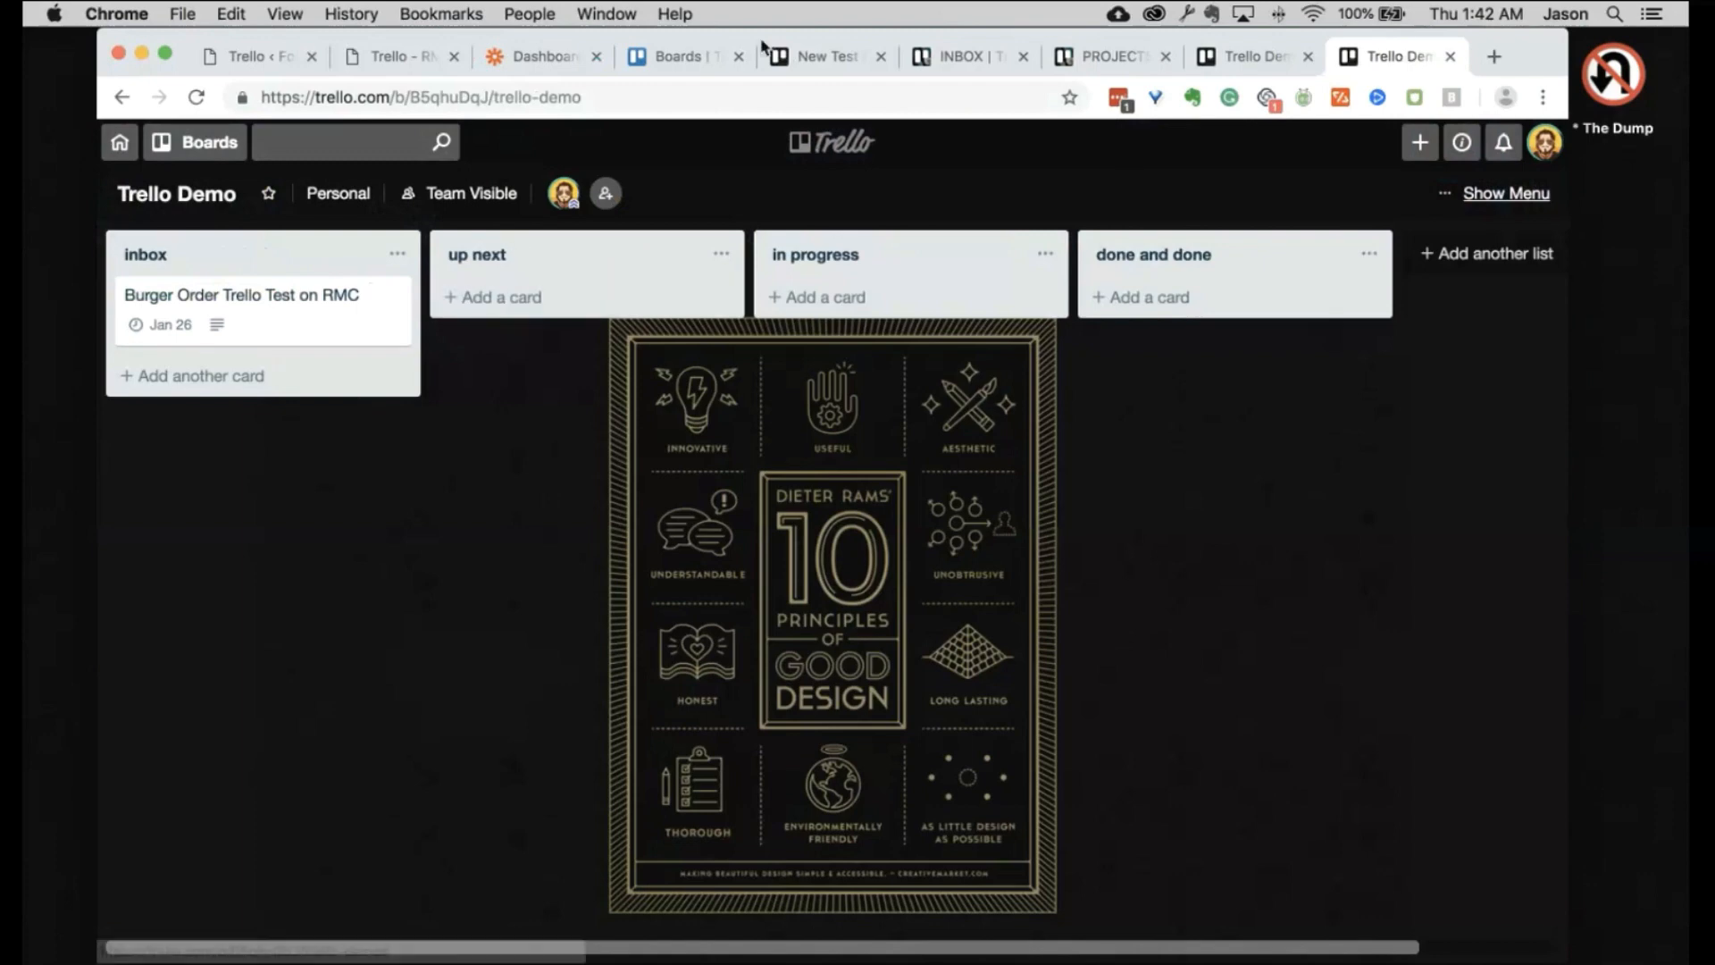
Step: Open the PROJECT TEMPLATE WPE board from the Boards page in a new tab
click(679, 55)
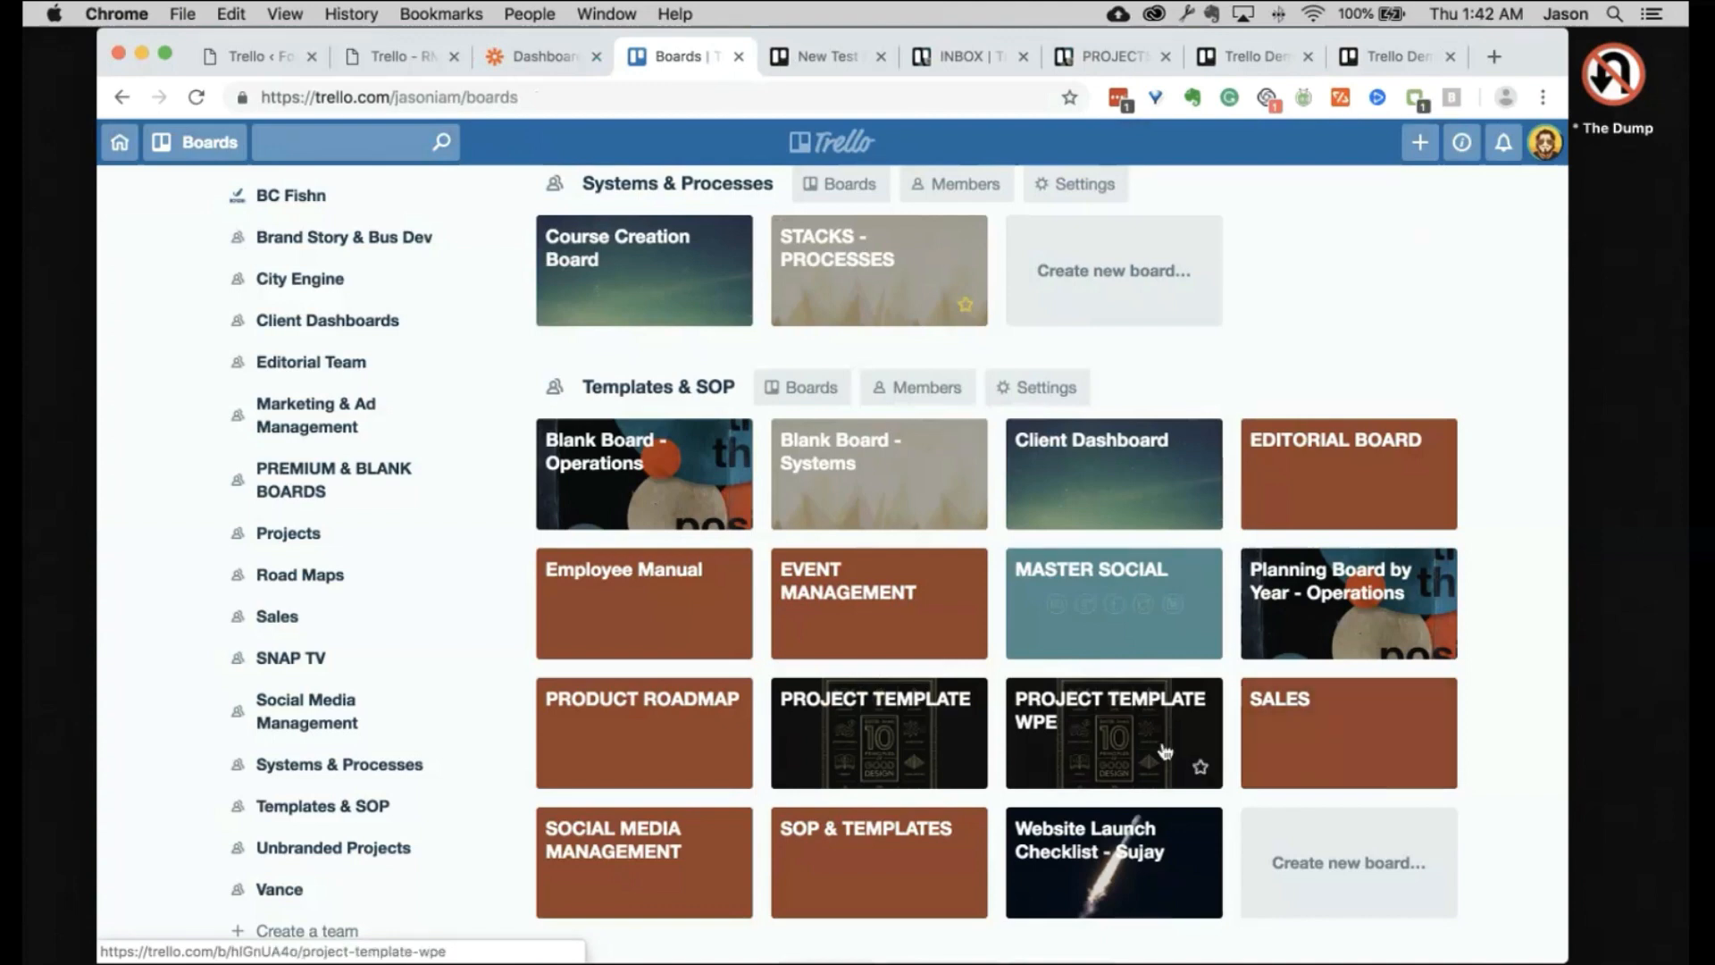
super+click(1090, 753)
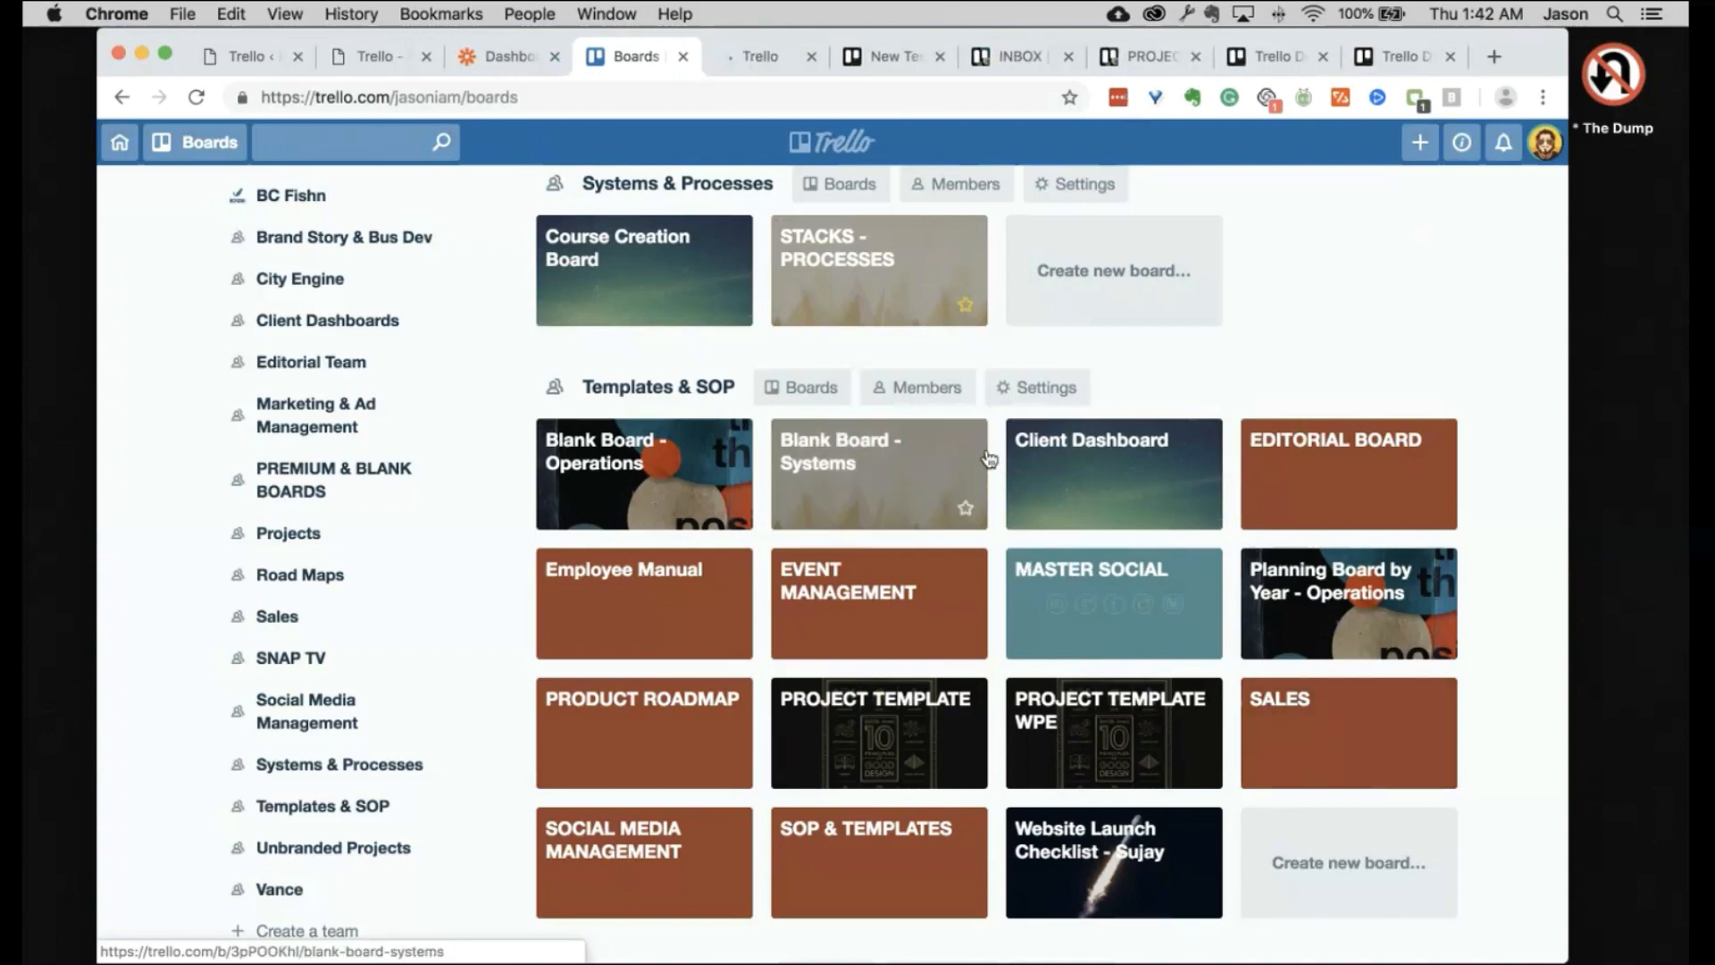
click(784, 64)
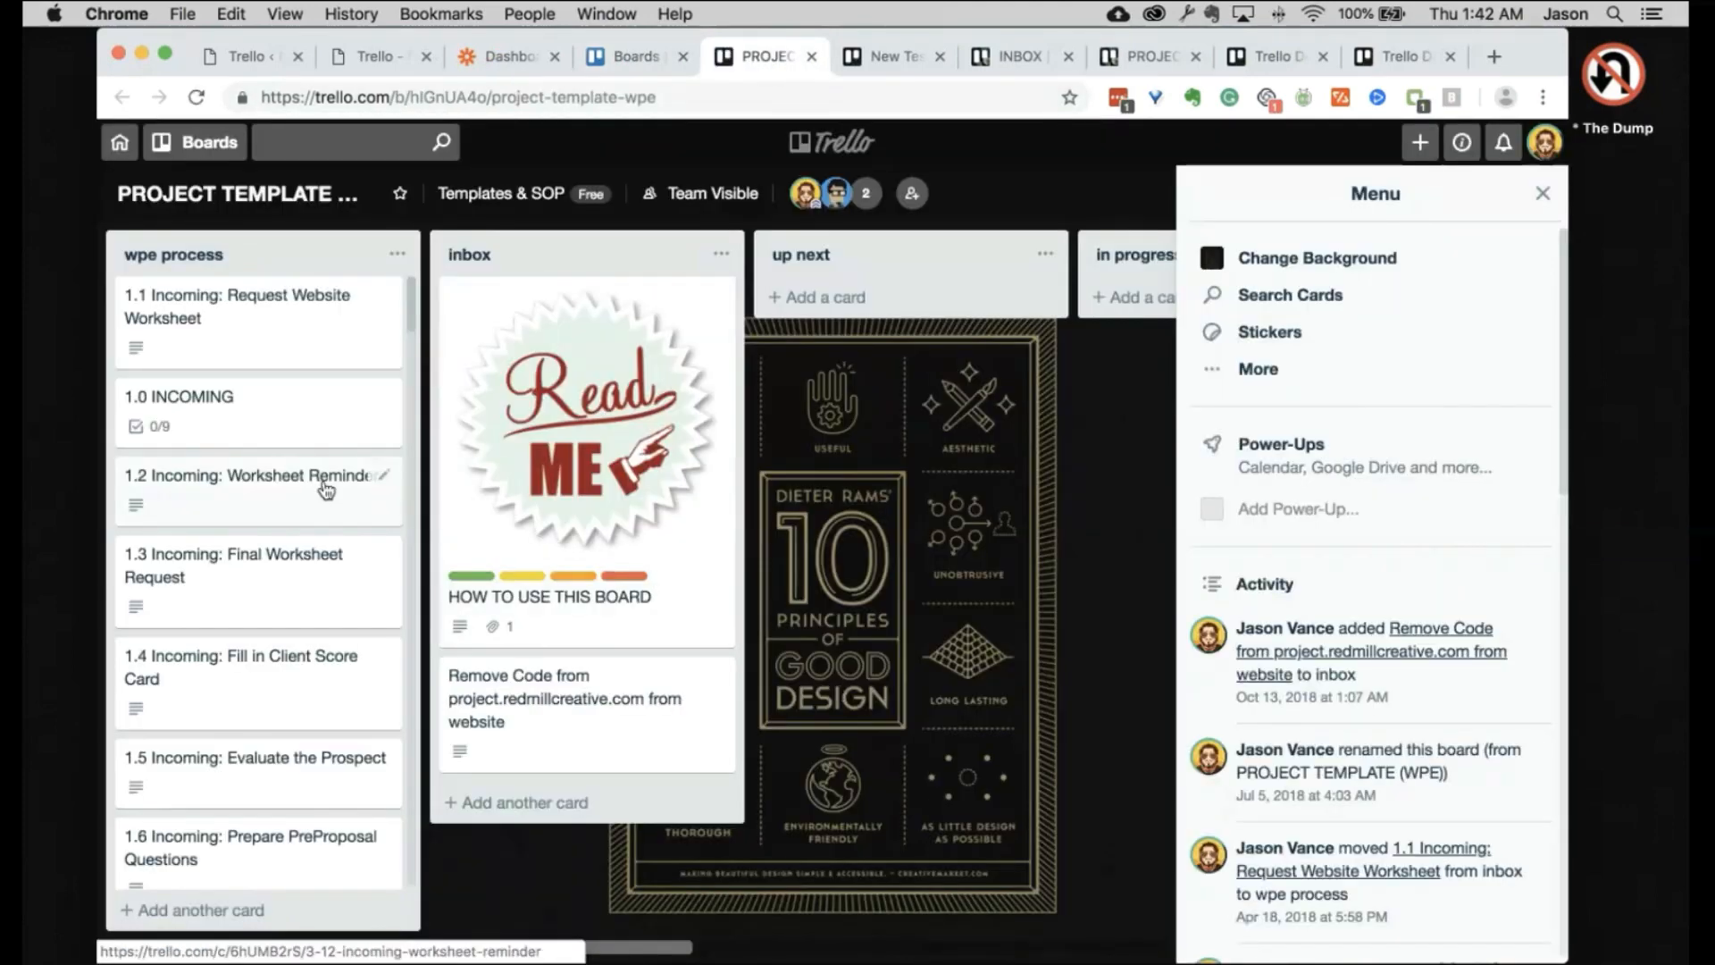
Step: Scroll through the wpe process cards 1.1 to 11.4 and close the board's Menu panel
scroll(326, 489, down, 15)
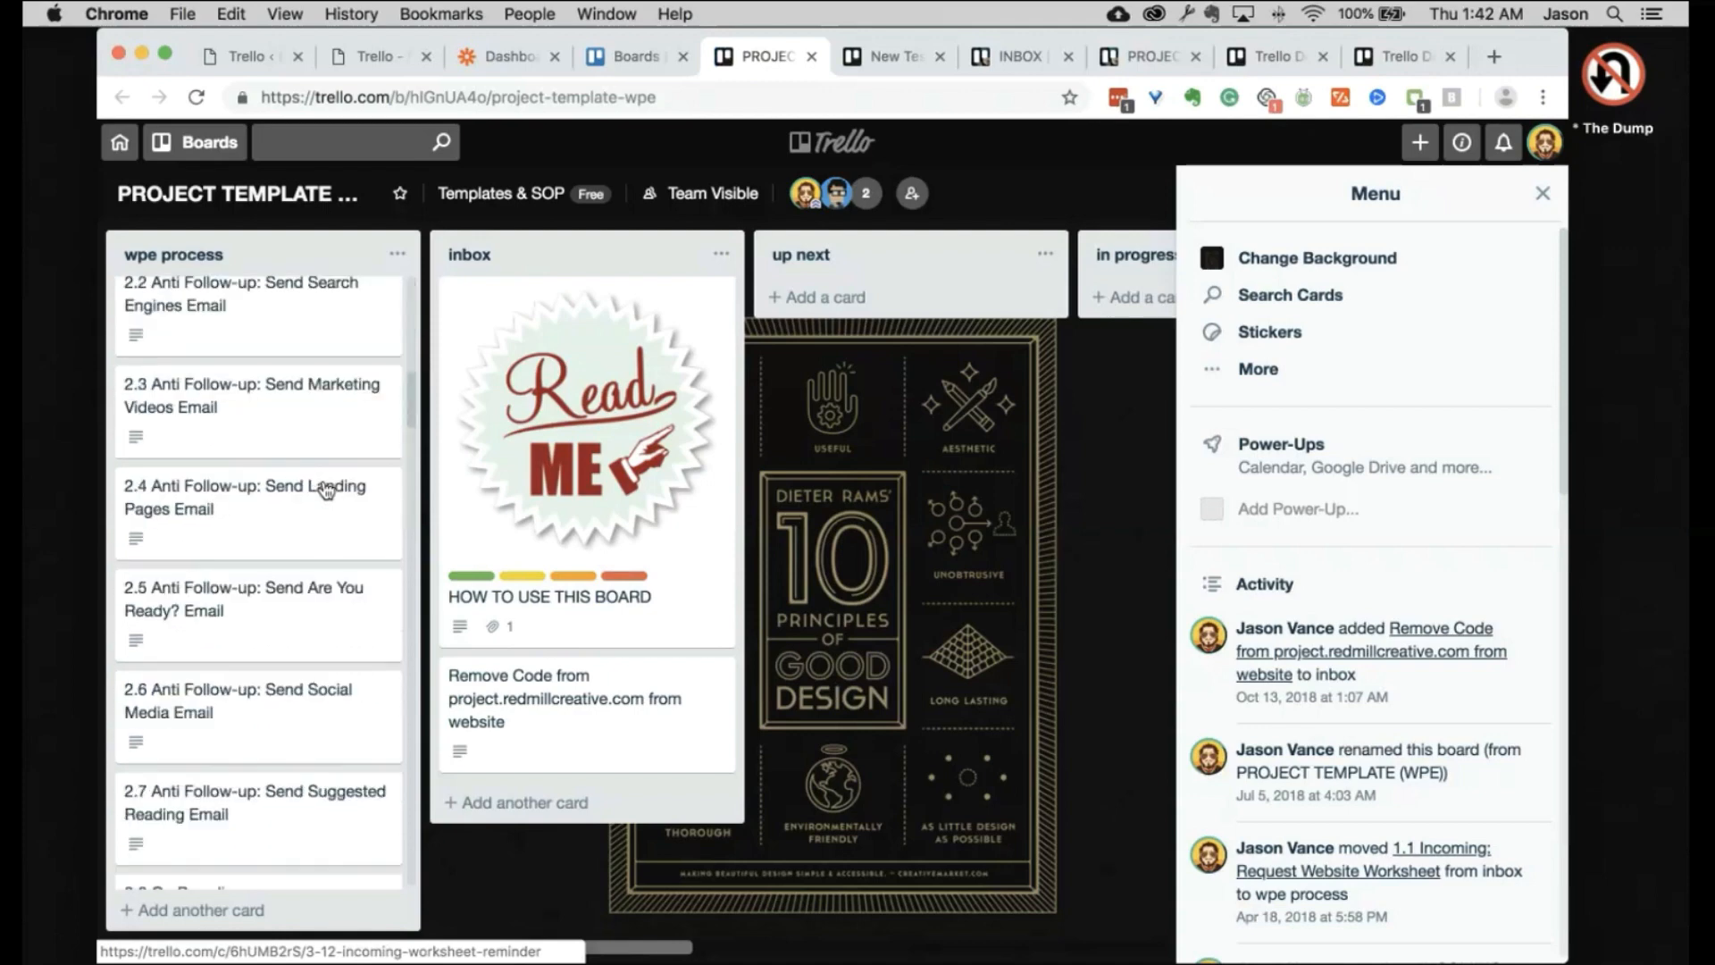
scroll(326, 489, down, 20)
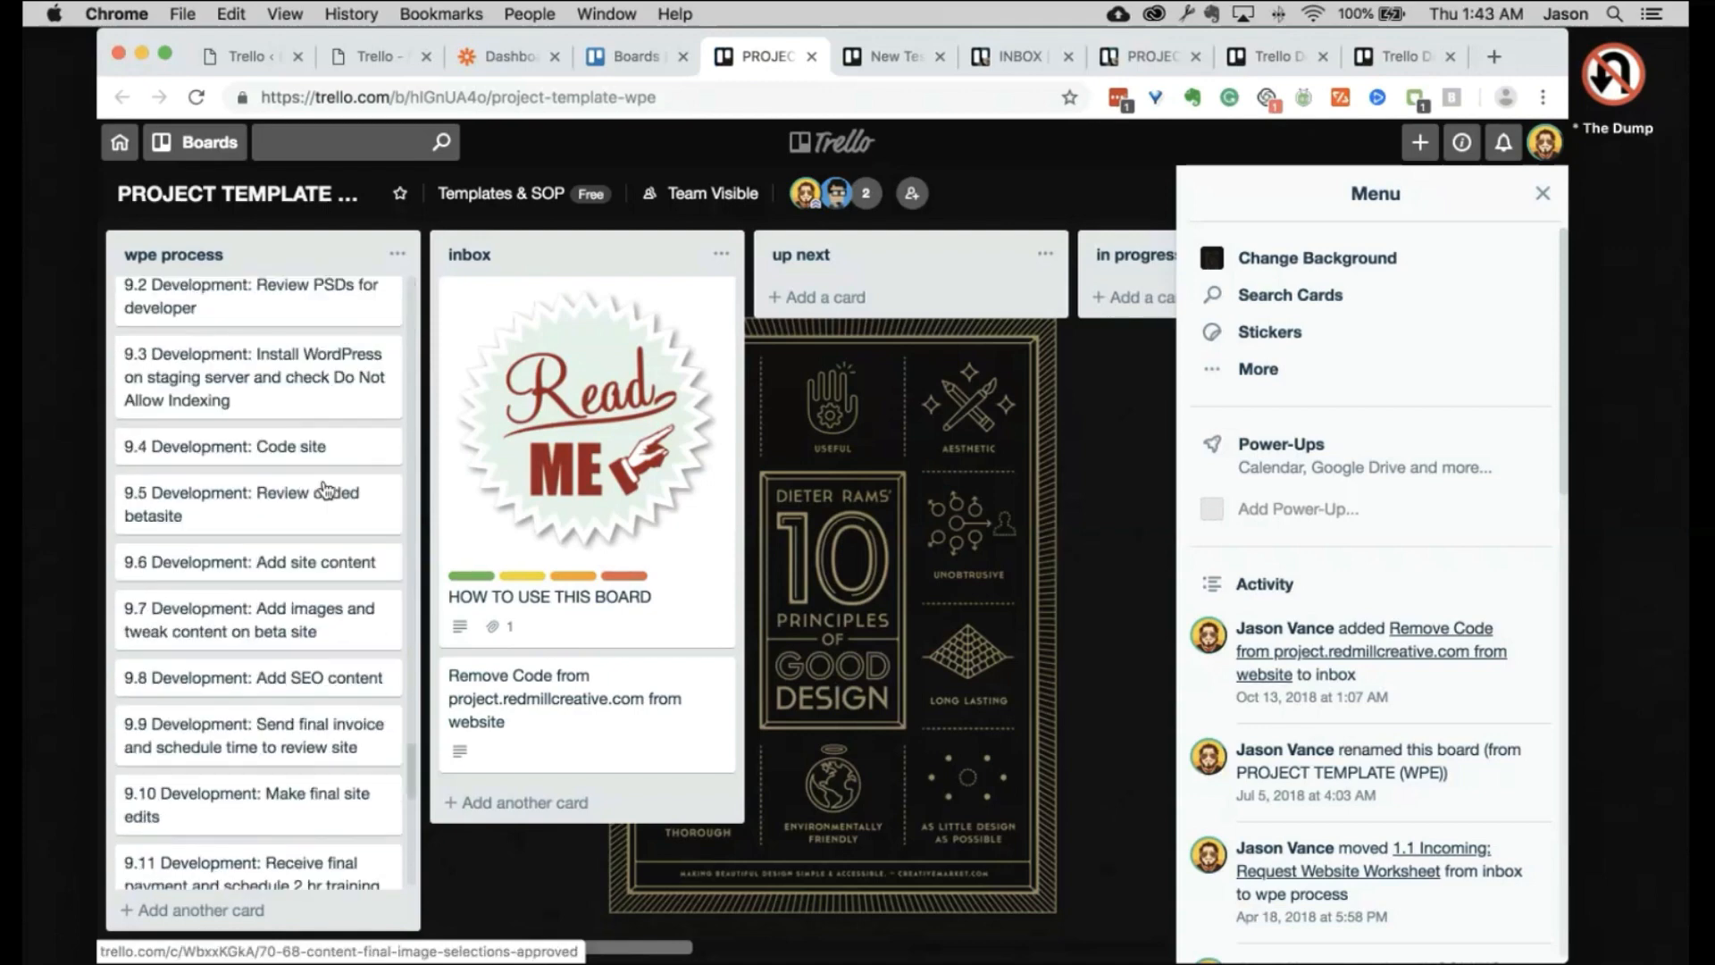
scroll(326, 489, down, 2)
scroll(326, 490, down, 10)
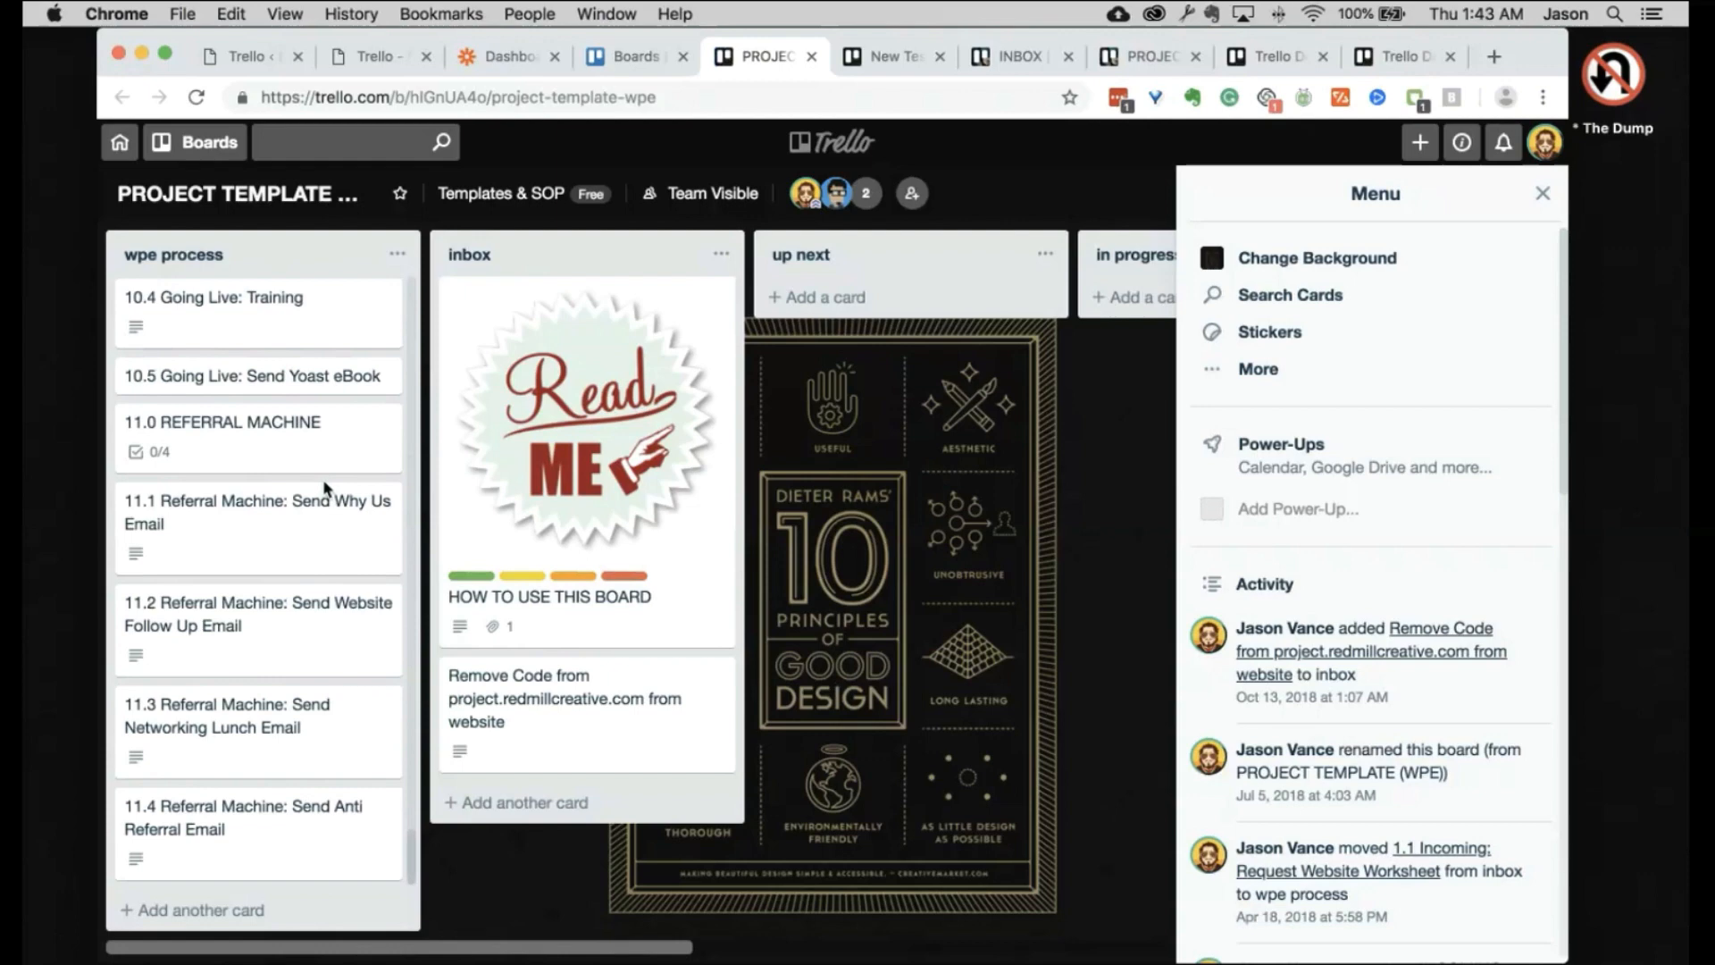
scroll(324, 482, up, 15)
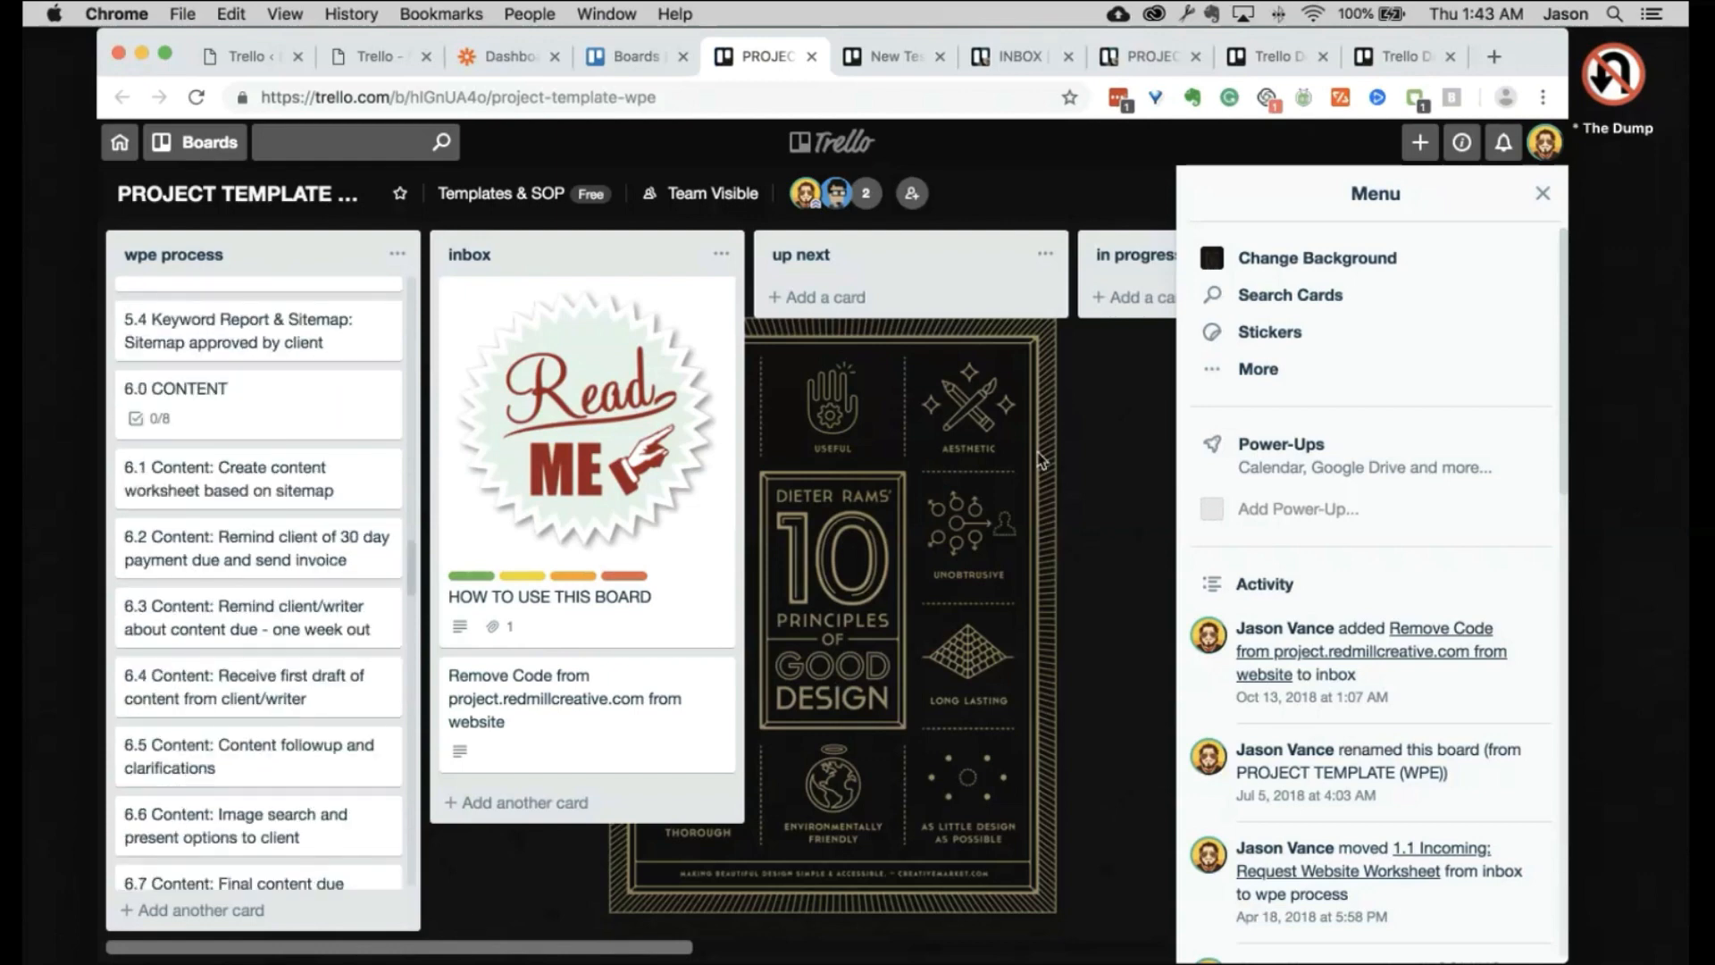
click(1543, 194)
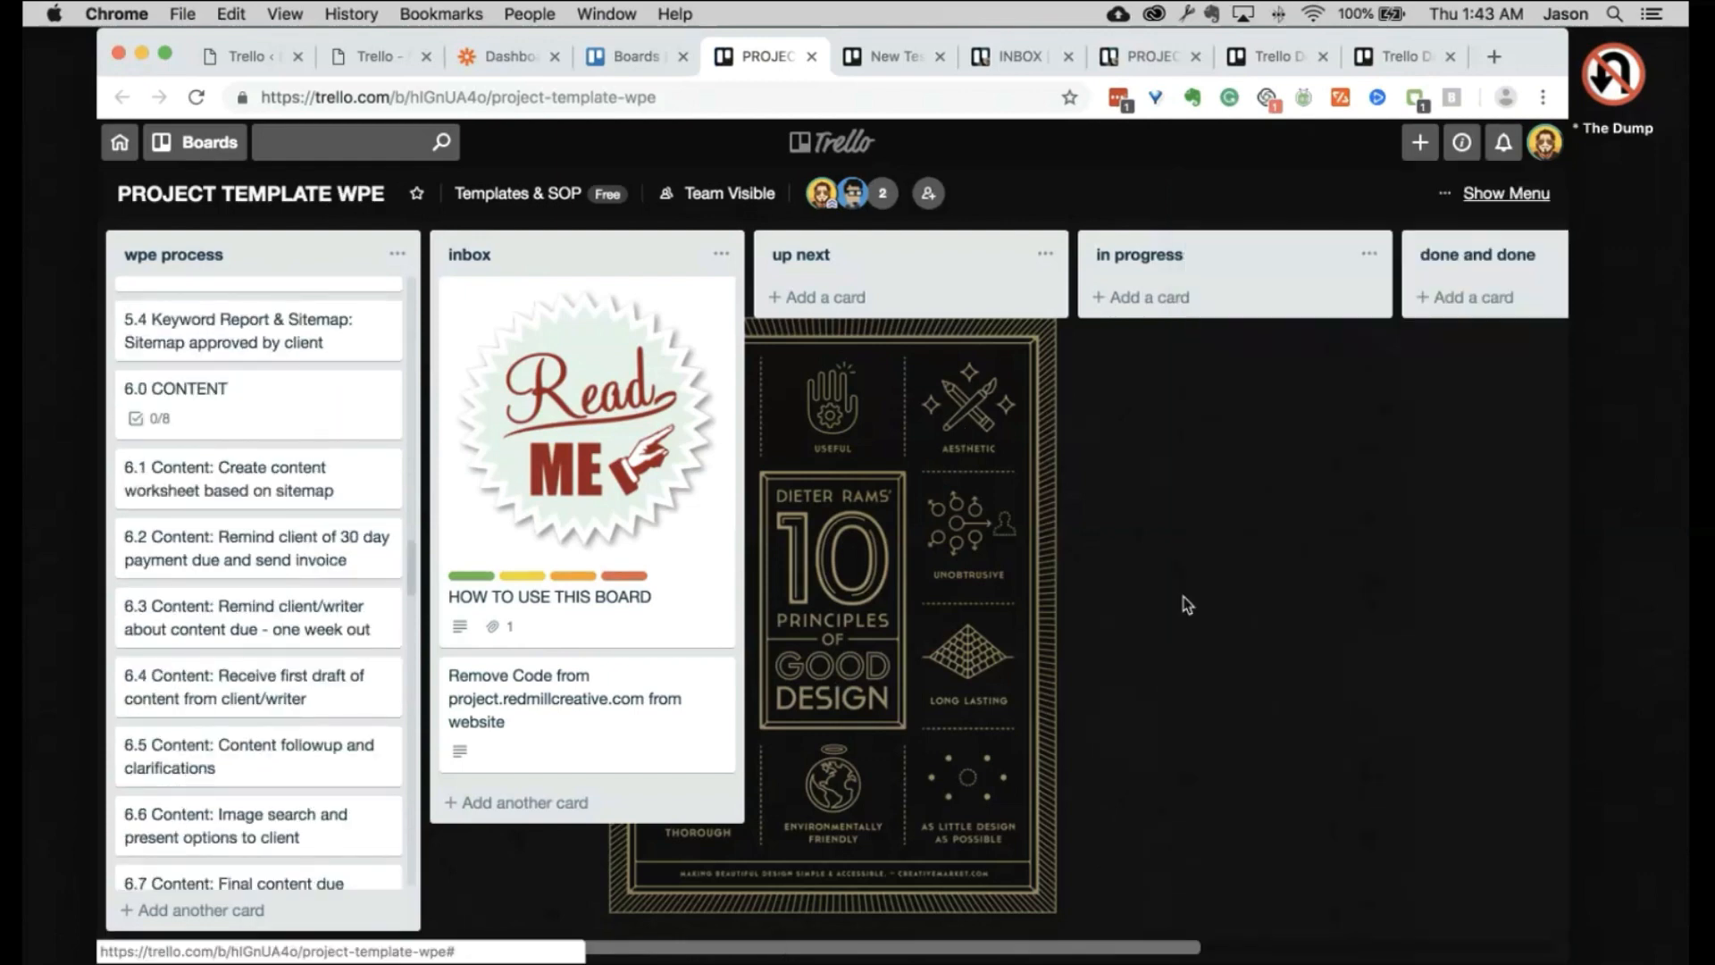
scroll(1186, 605, right, 10)
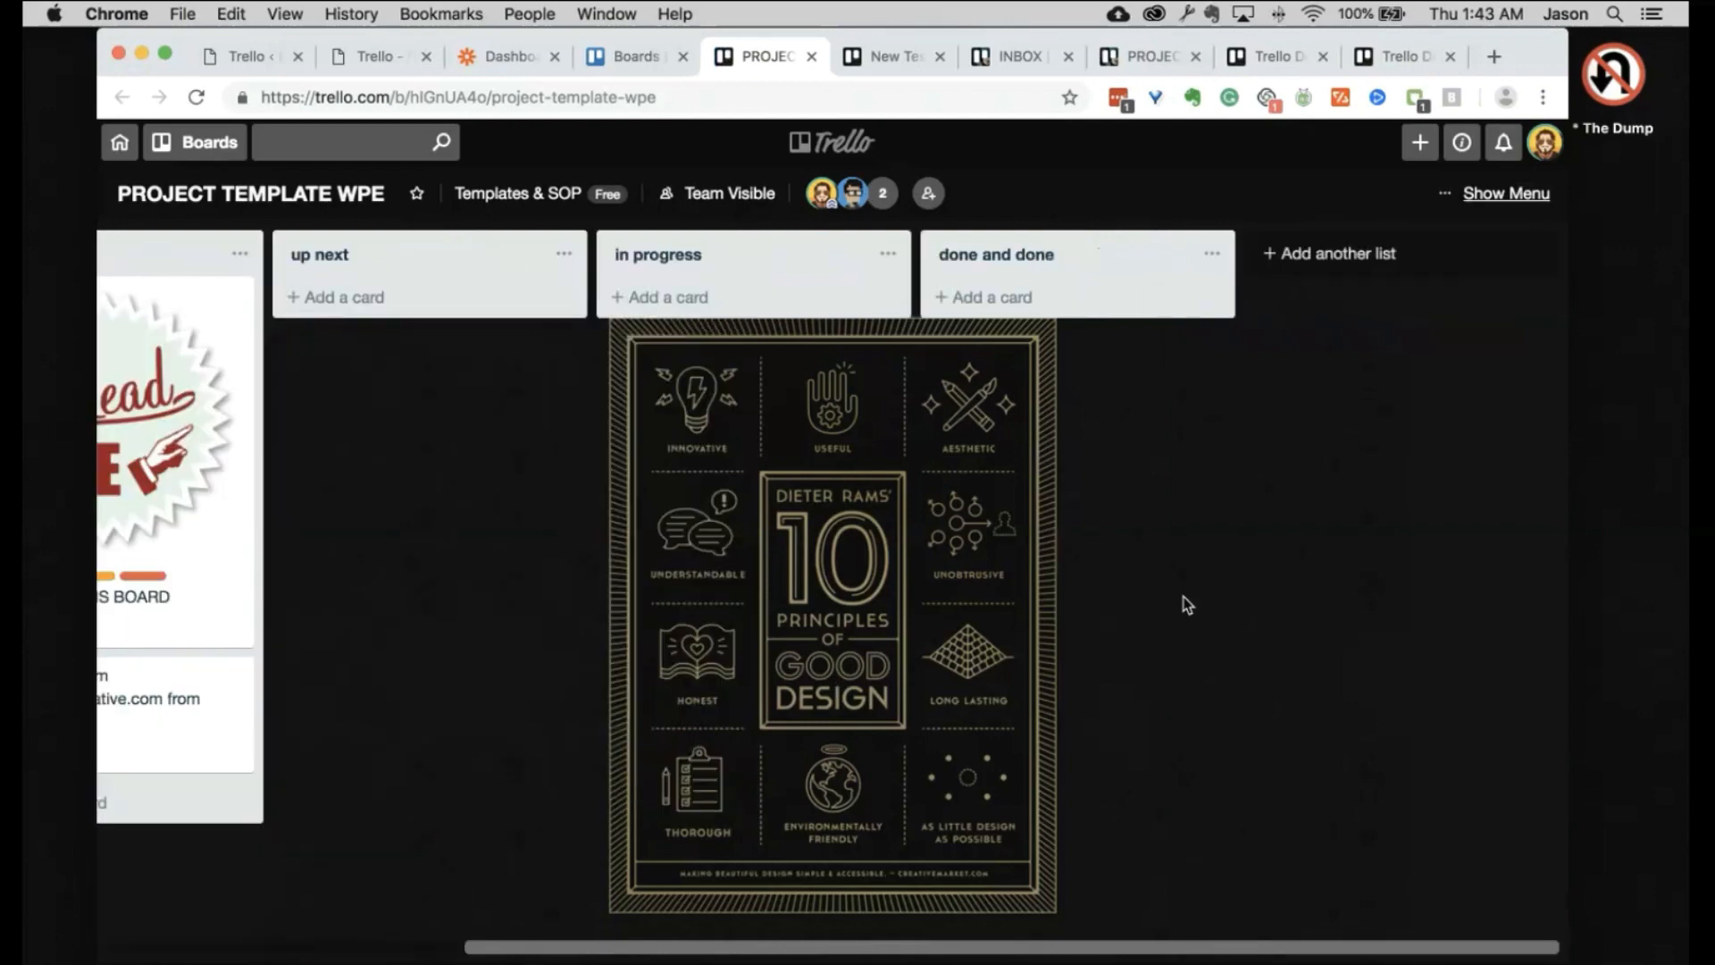
scroll(1186, 604, left, 10)
scroll(270, 461, up, 15)
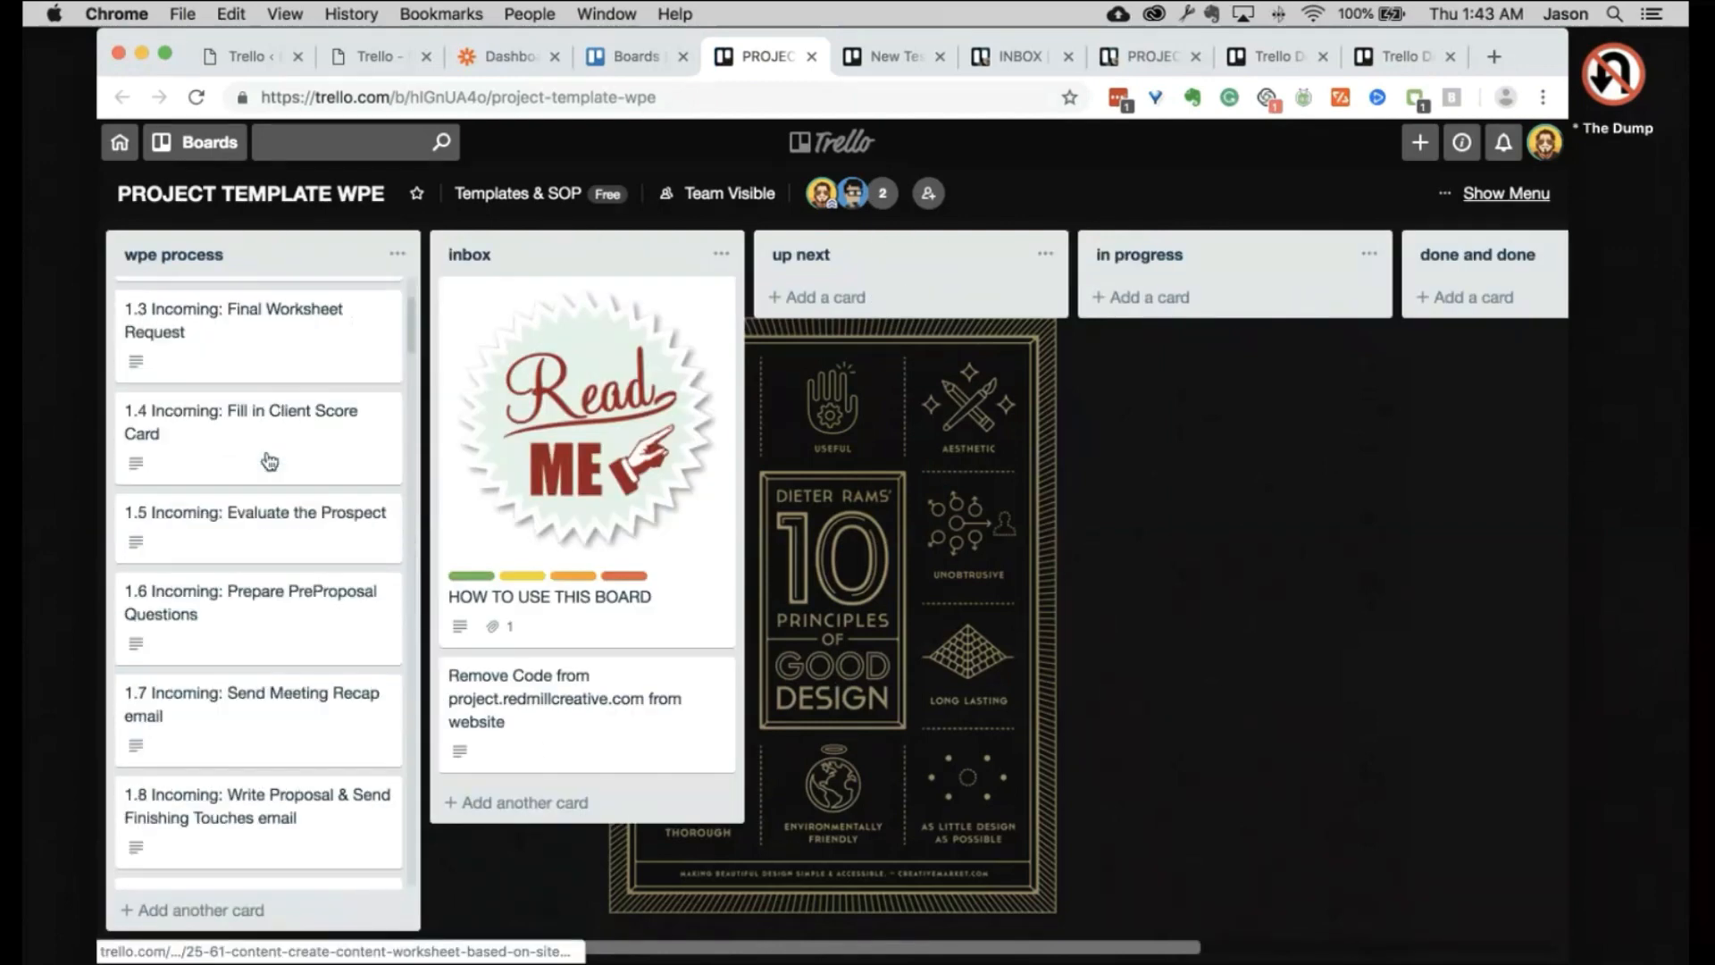
scroll(269, 461, up, 3)
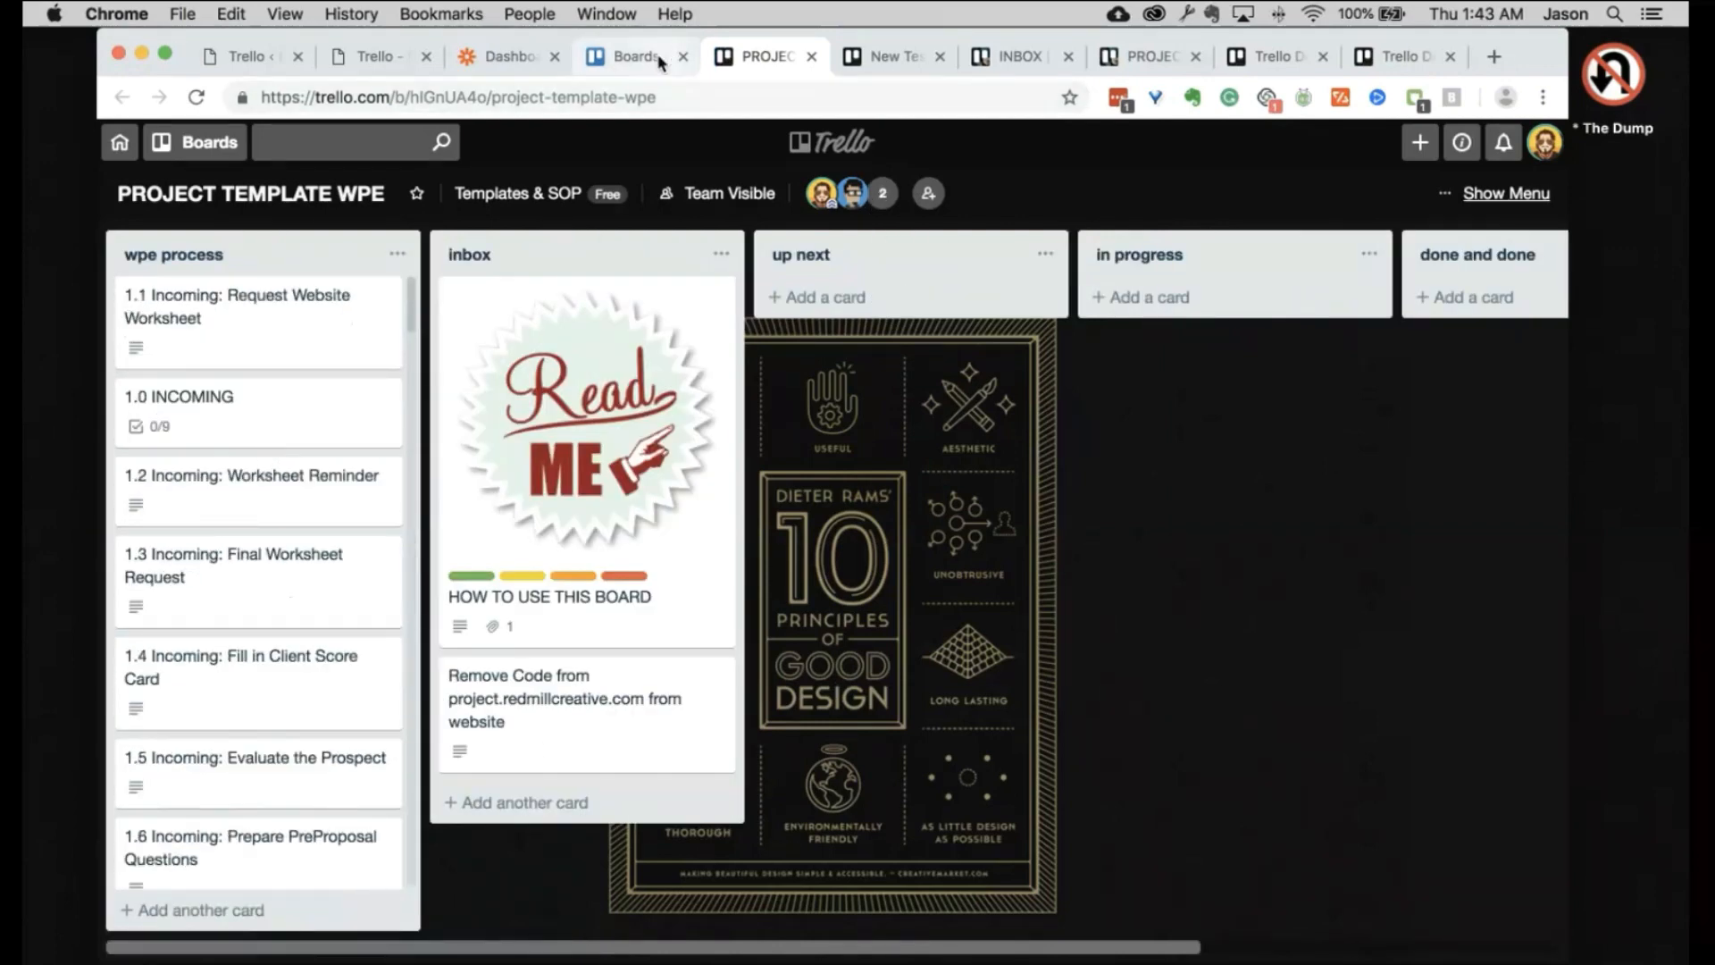
click(661, 56)
Step: Open PROJECT TEMPLATE in a new tab and choose Copy Board under its menu's More options
click(811, 57)
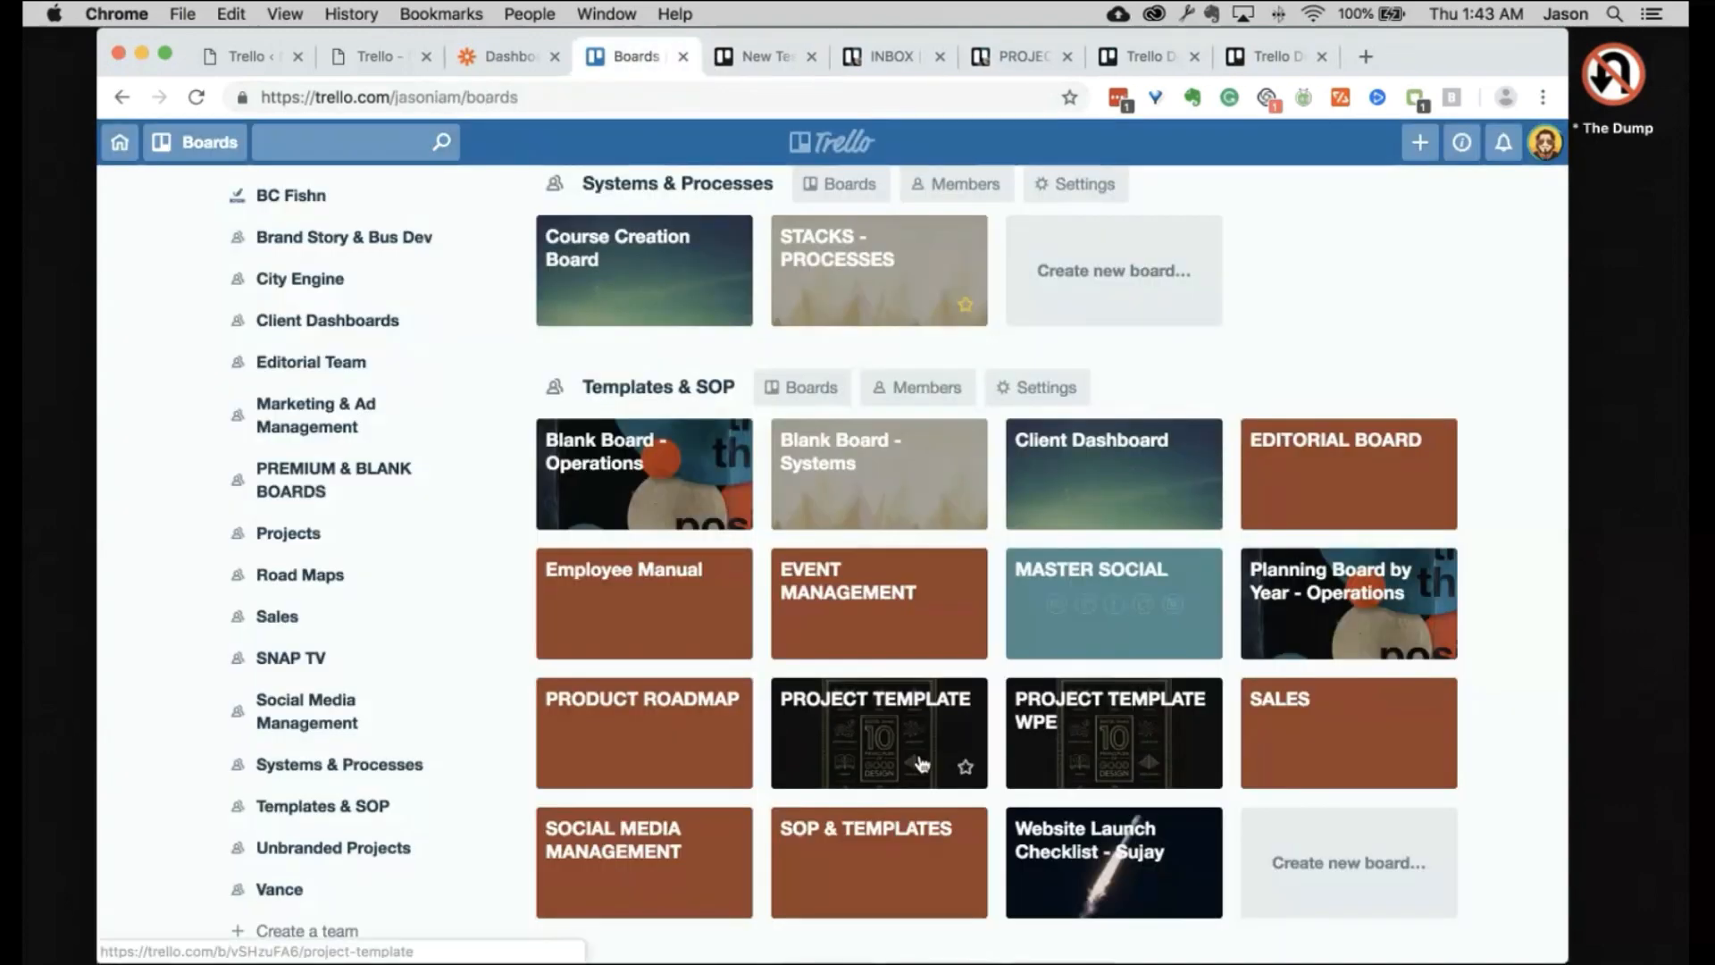
super+click(860, 731)
click(766, 55)
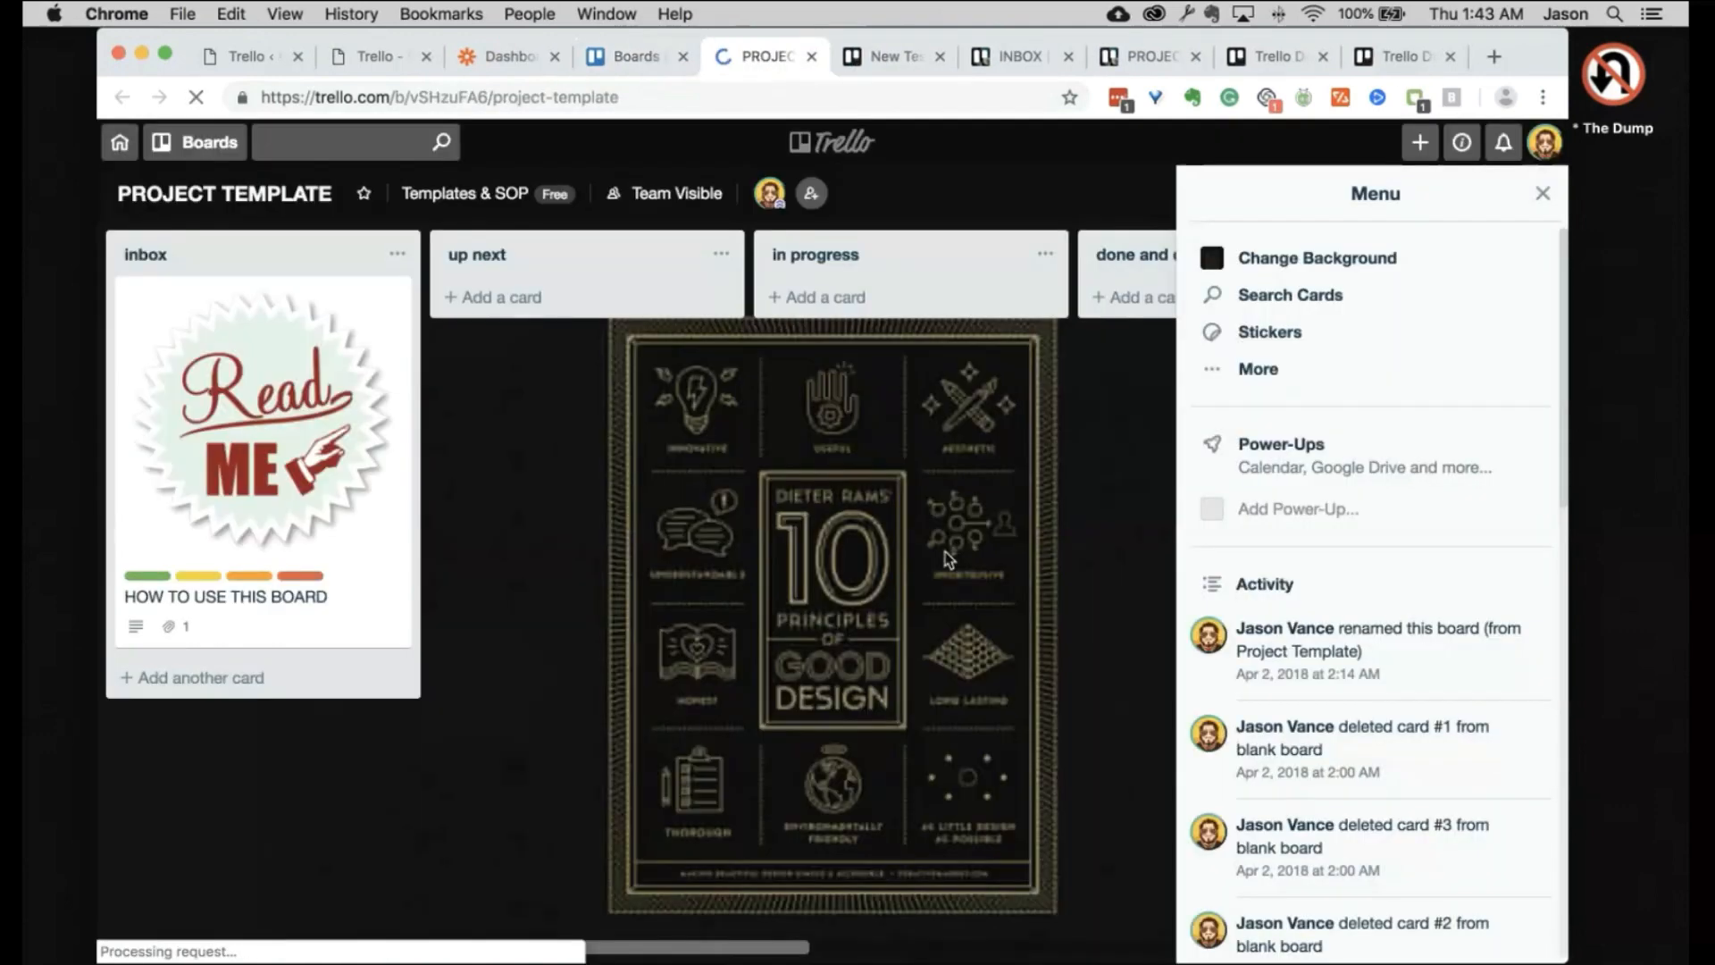
click(1266, 370)
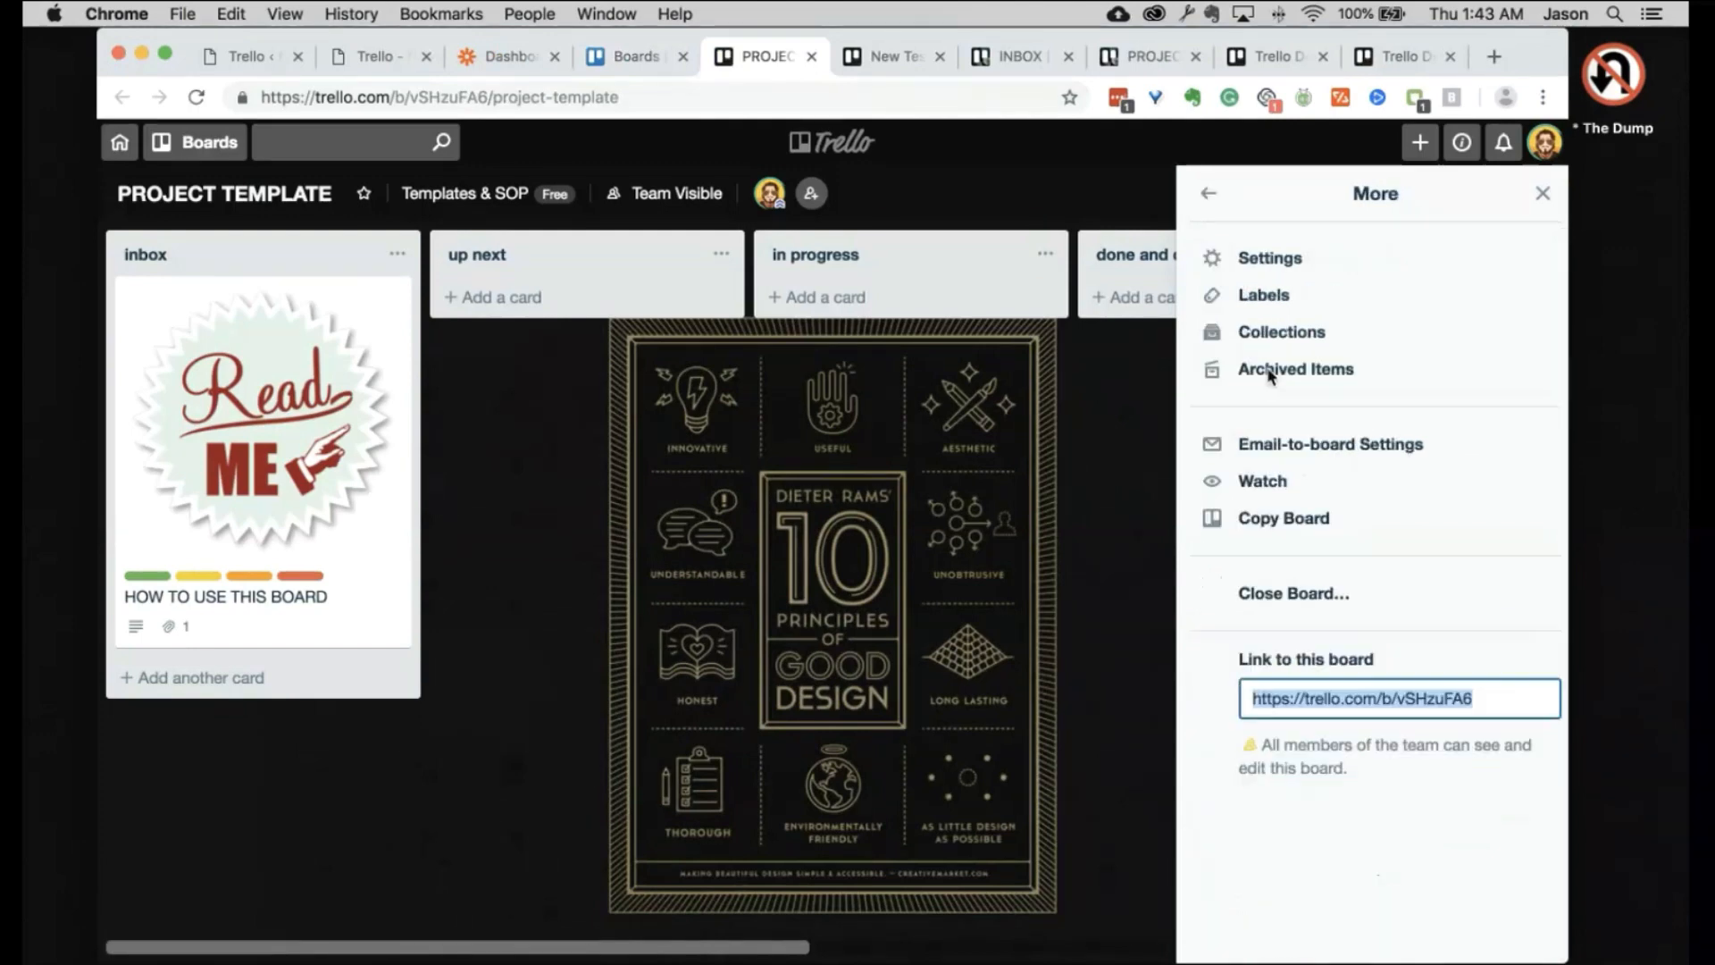
click(1284, 522)
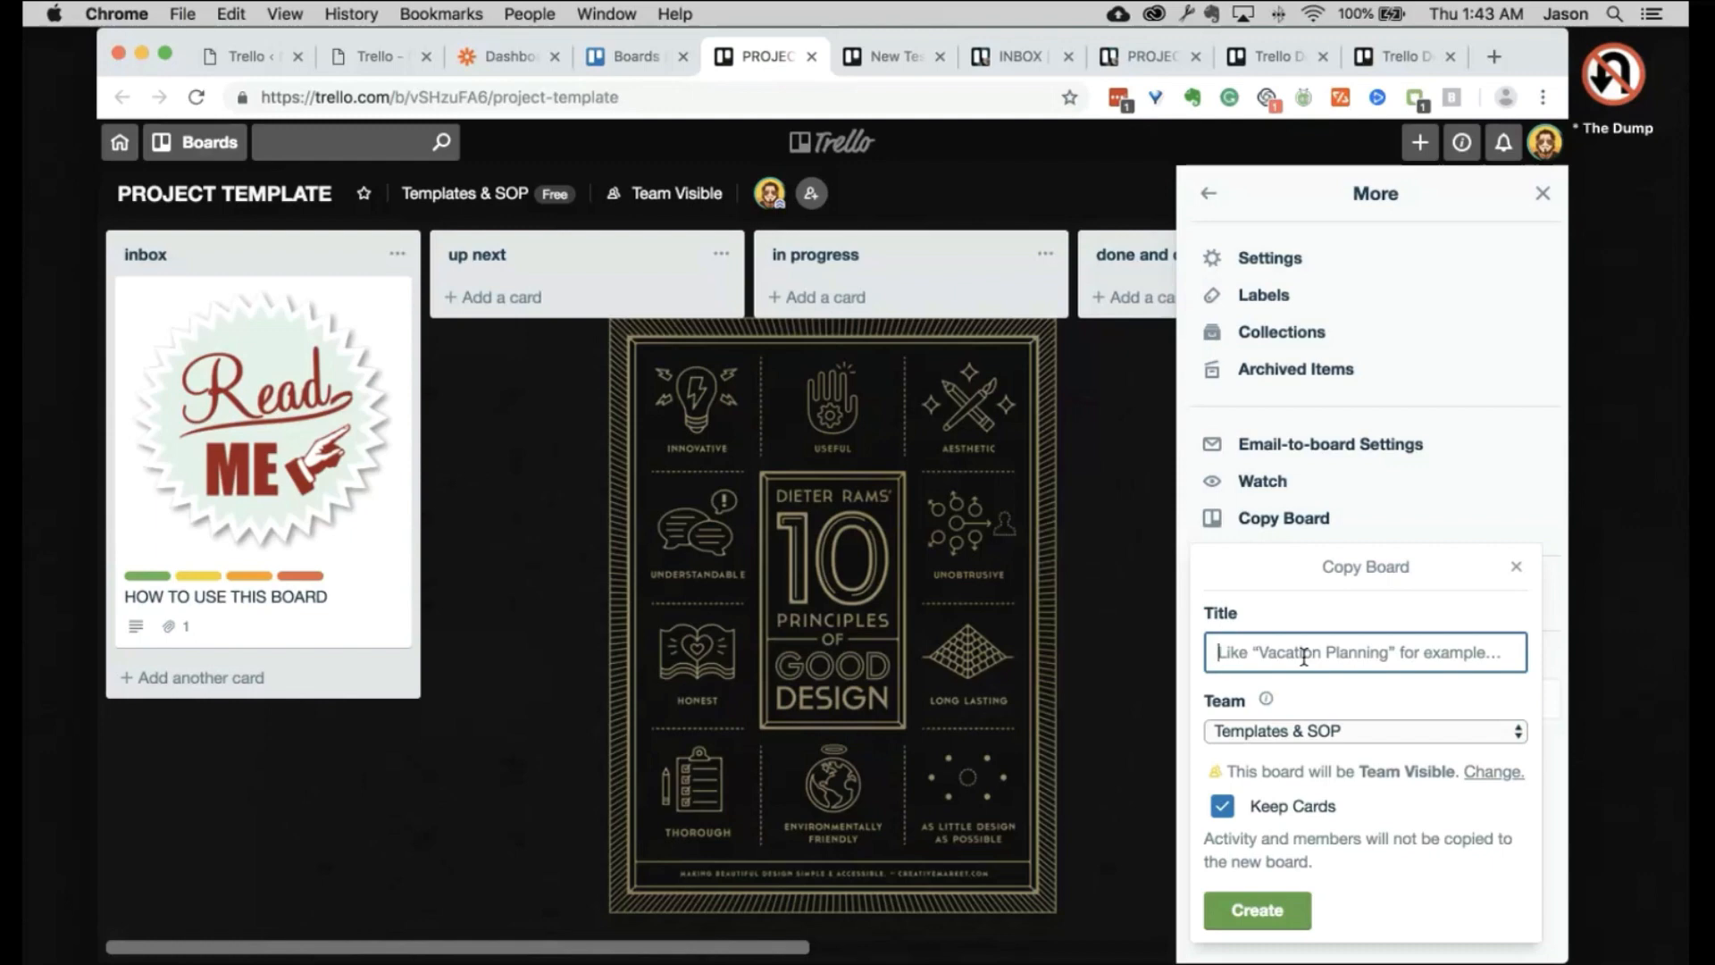
Step: Enter the client's name followed by 'Trello' as the copied board's title, correcting the typo
text(Nathan Tell)
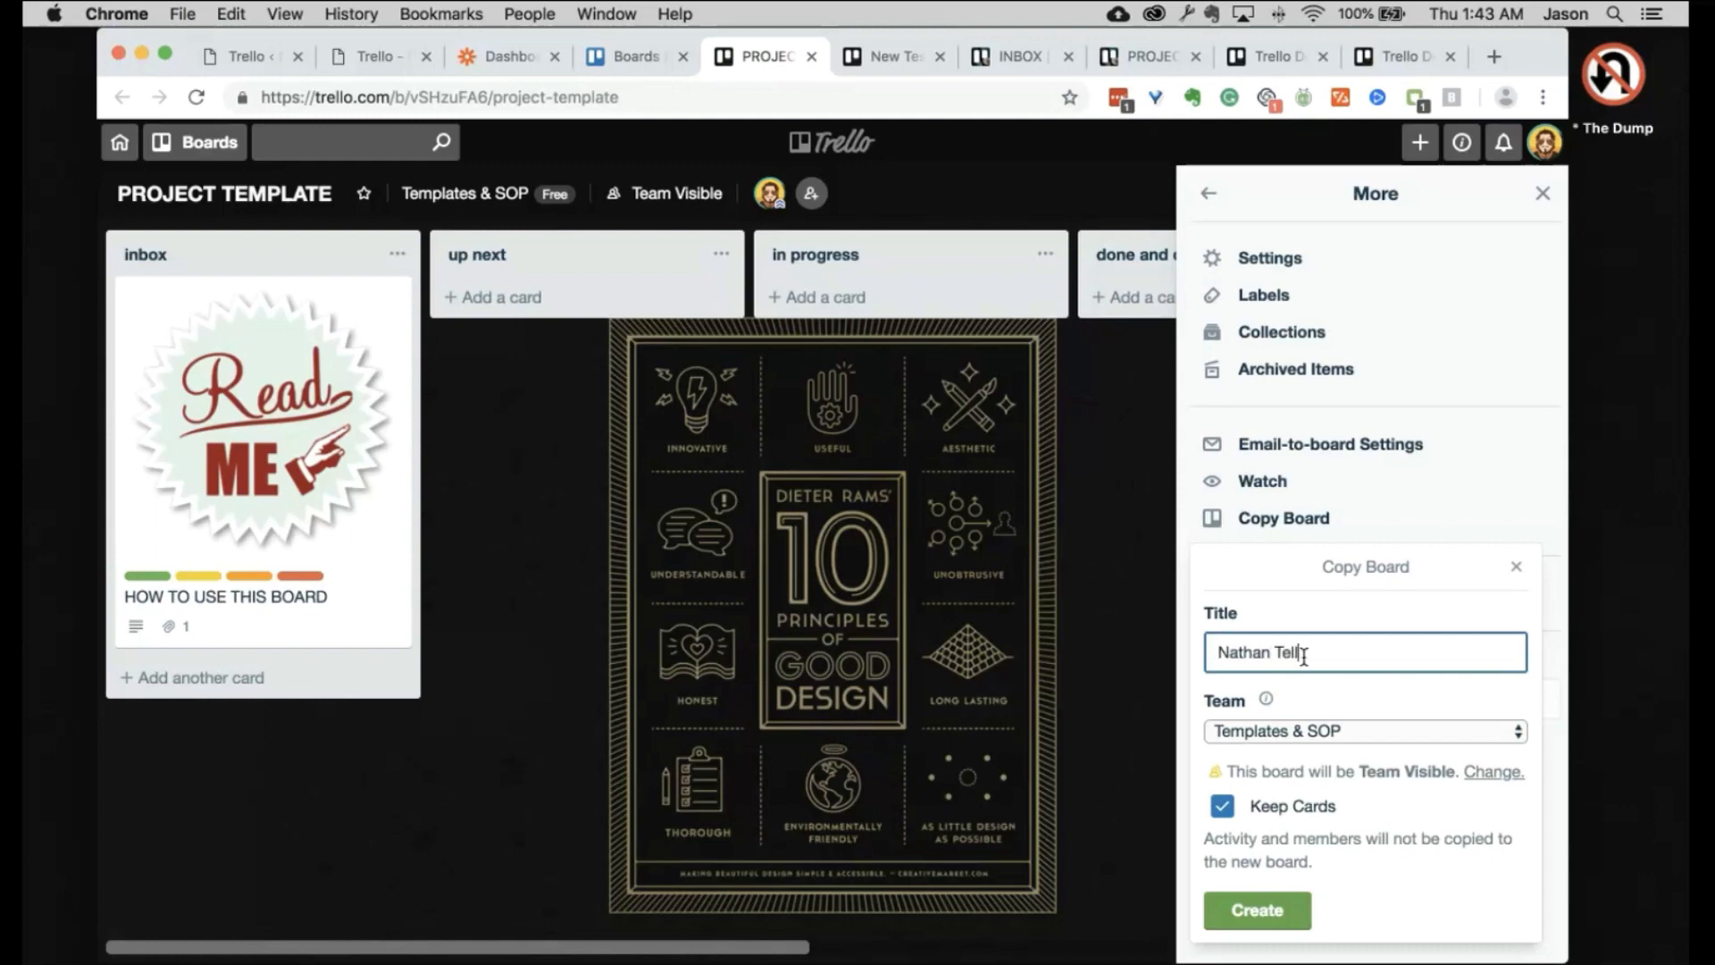
key(BackSpace)
key(BackSpace)
key(BackSpace)
text(rello)
click(1449, 699)
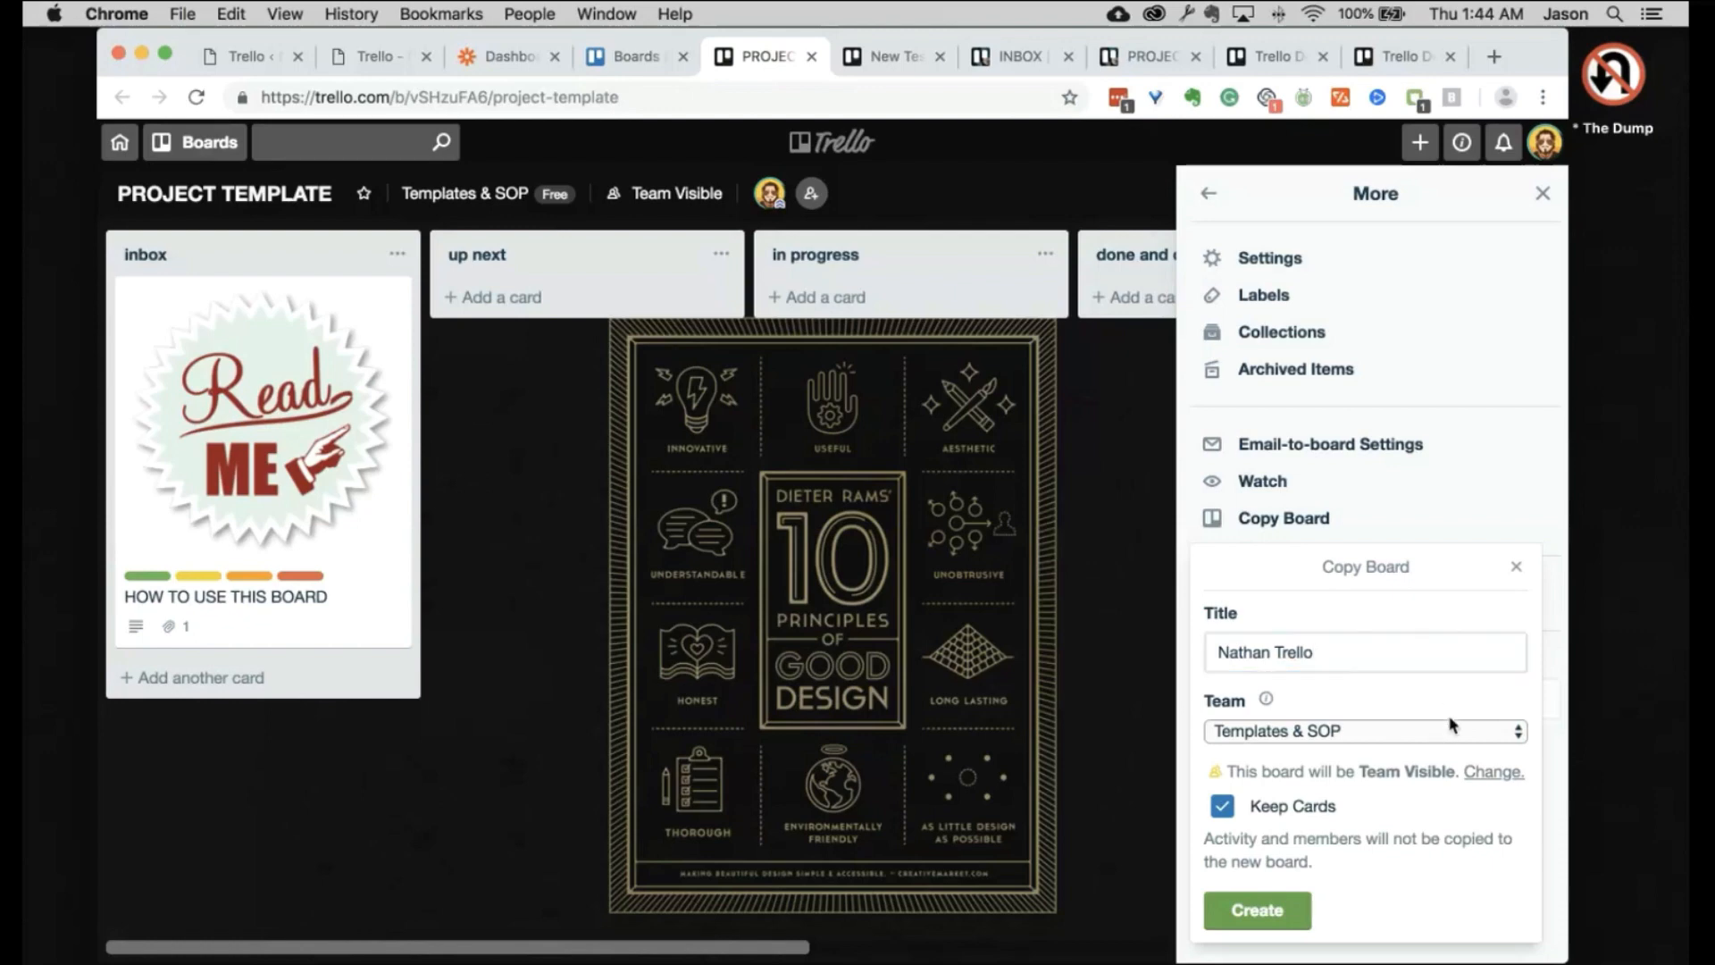
Step: Return to the Boards overview and scroll through the team sections up to Starred Boards
click(665, 56)
scroll(934, 610, down, 6)
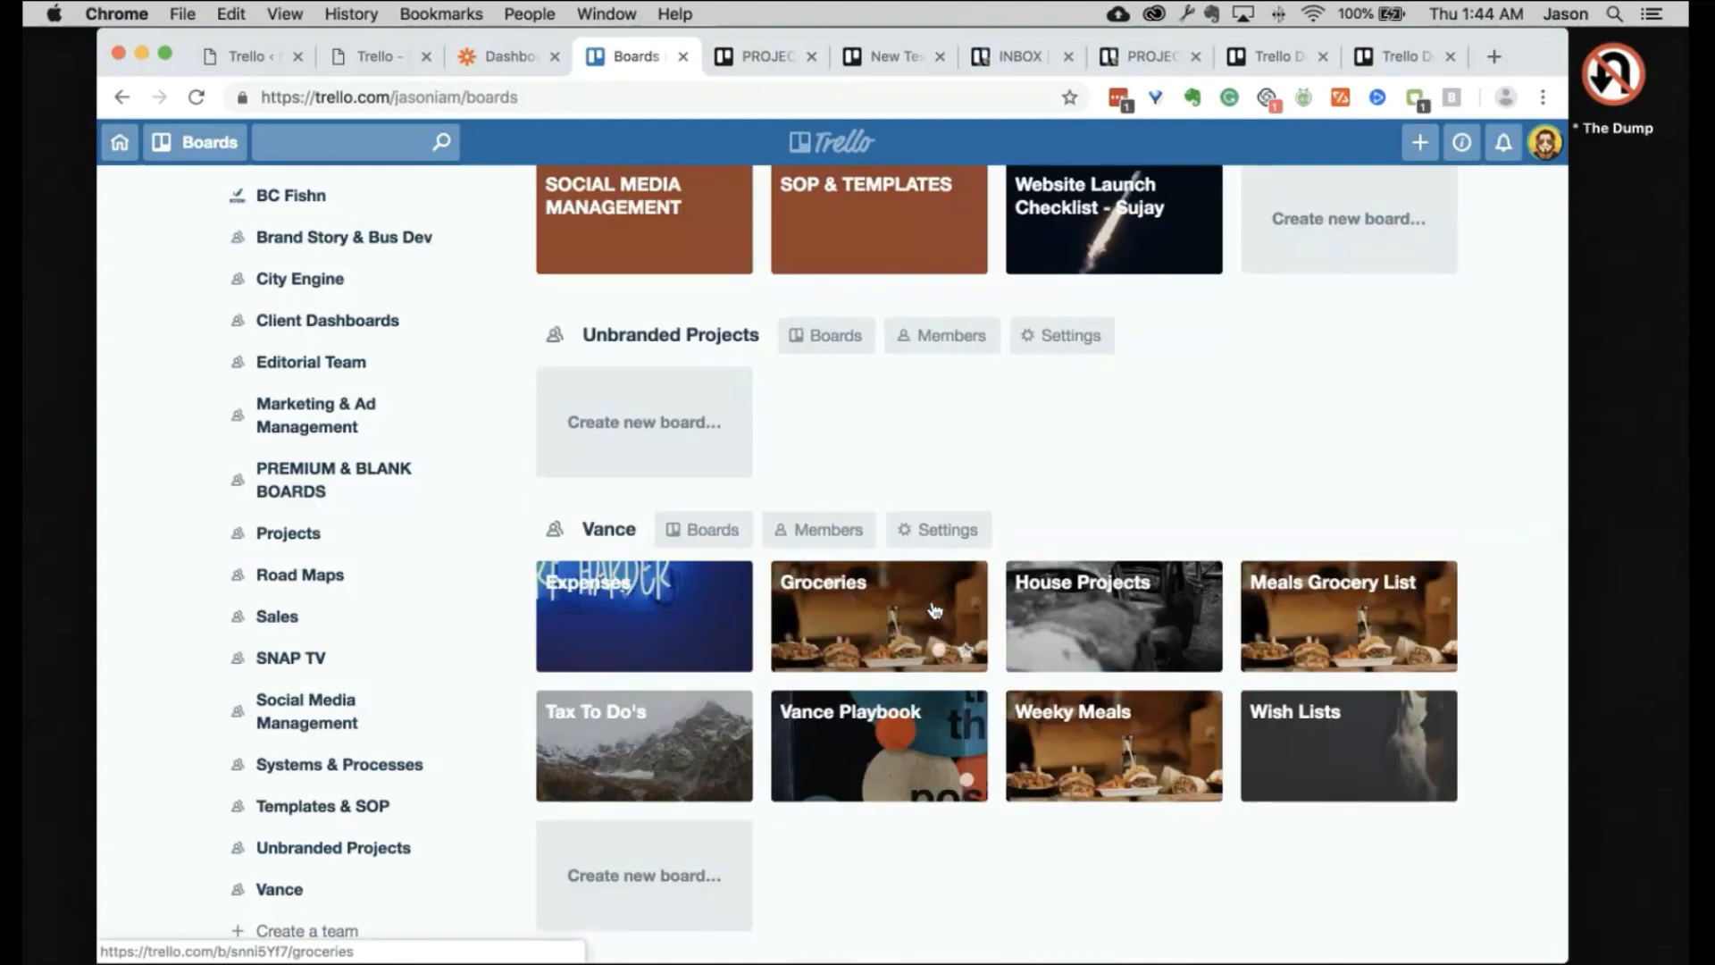
scroll(1304, 420, up, 6)
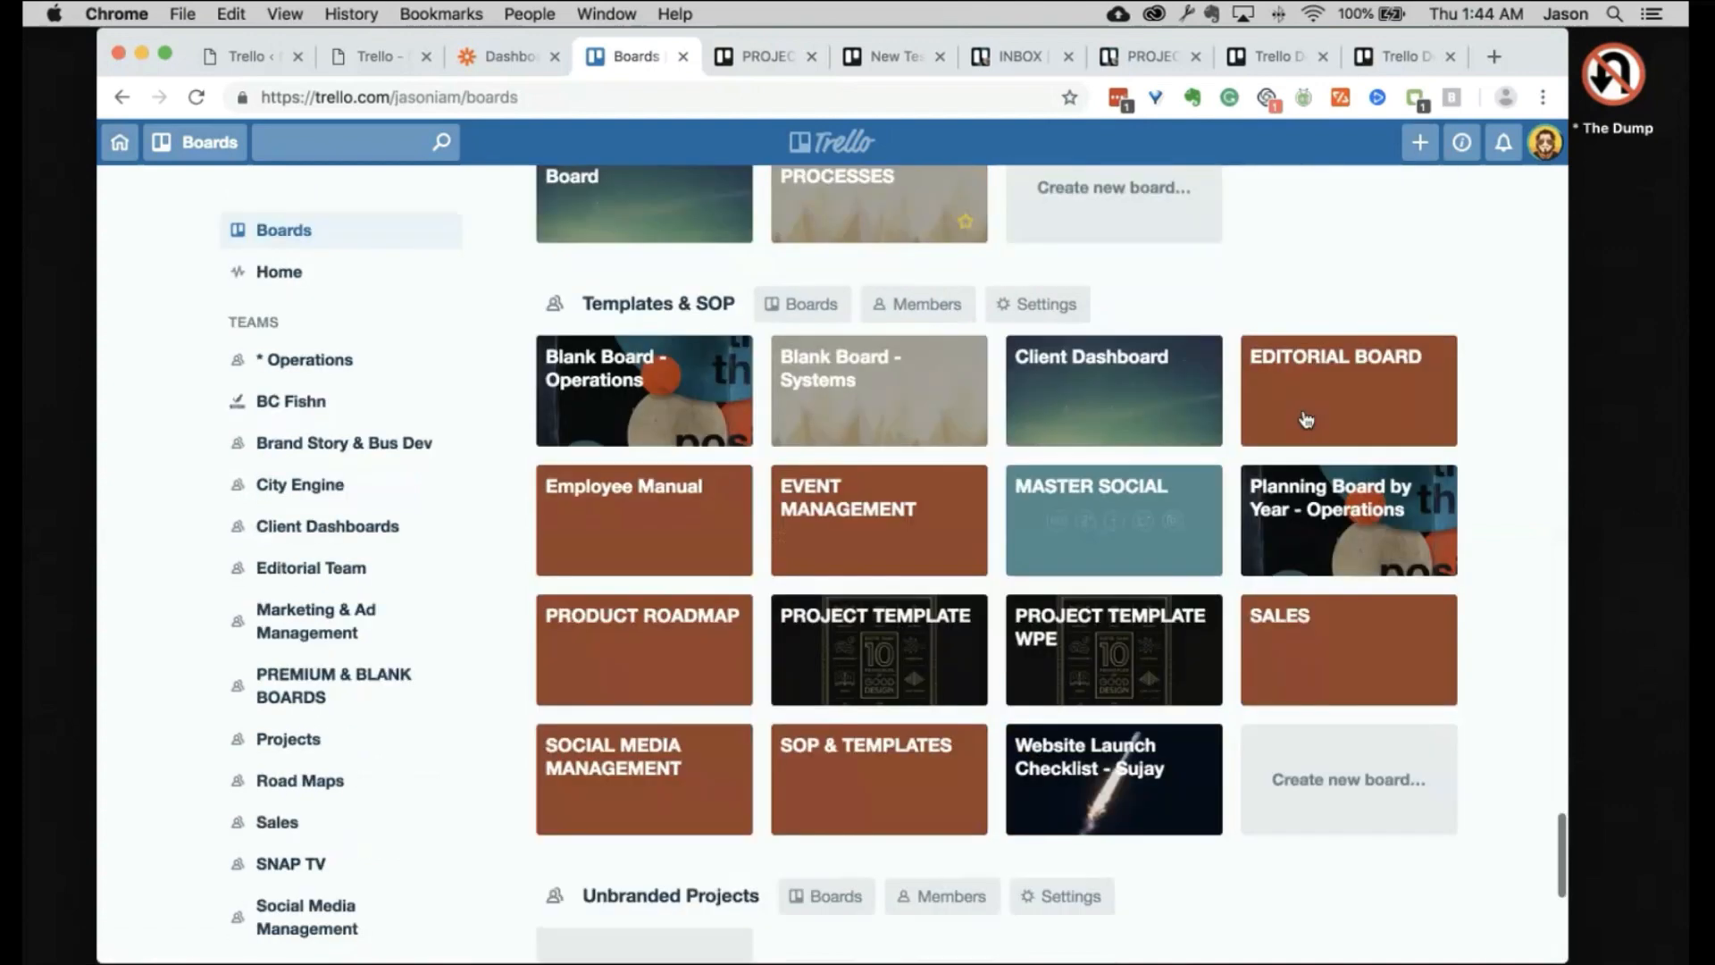
scroll(1306, 420, up, 7)
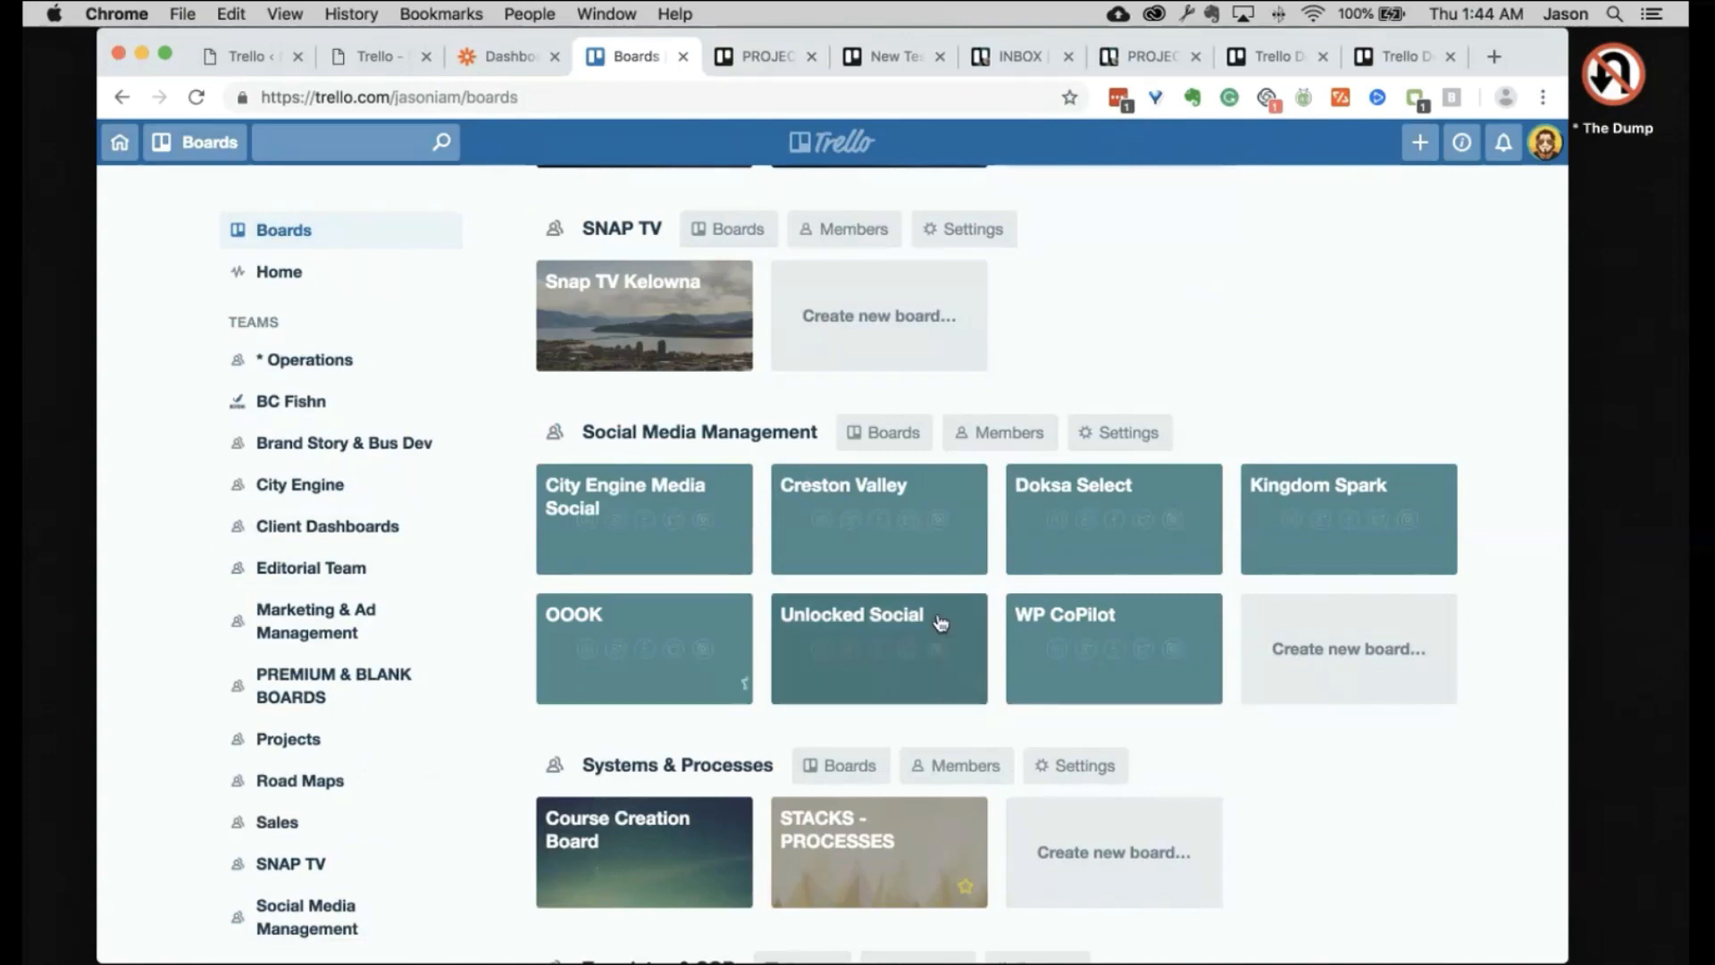
scroll(1033, 533, up, 15)
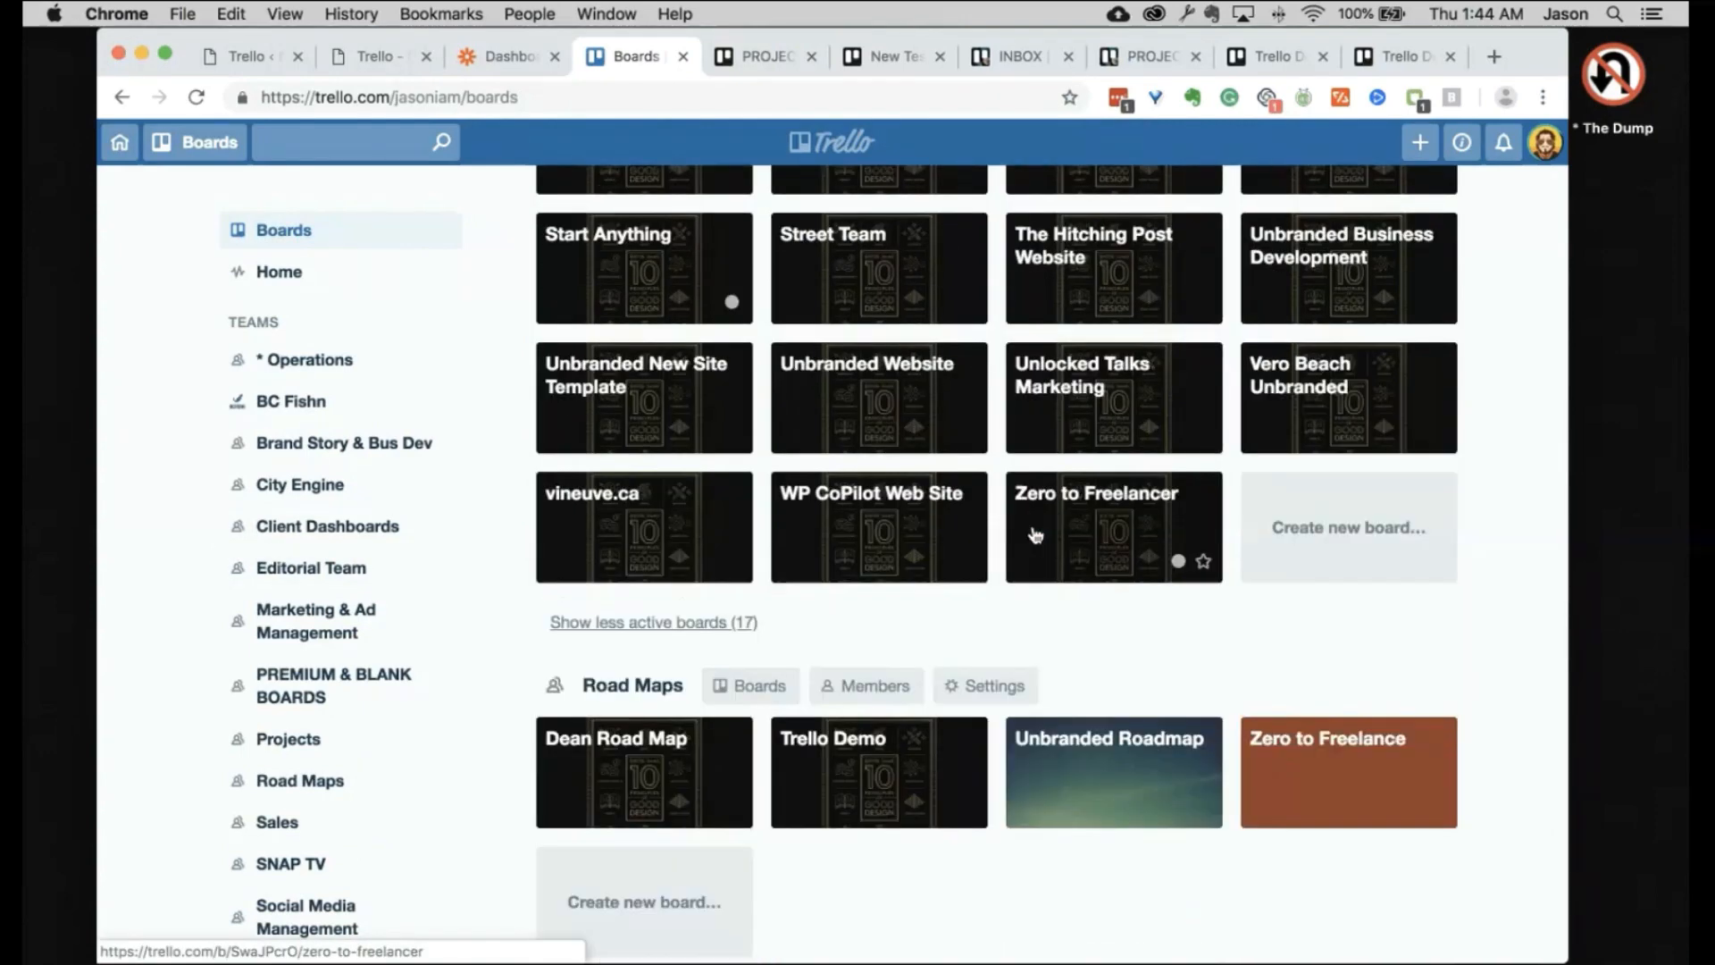
scroll(1033, 533, up, 15)
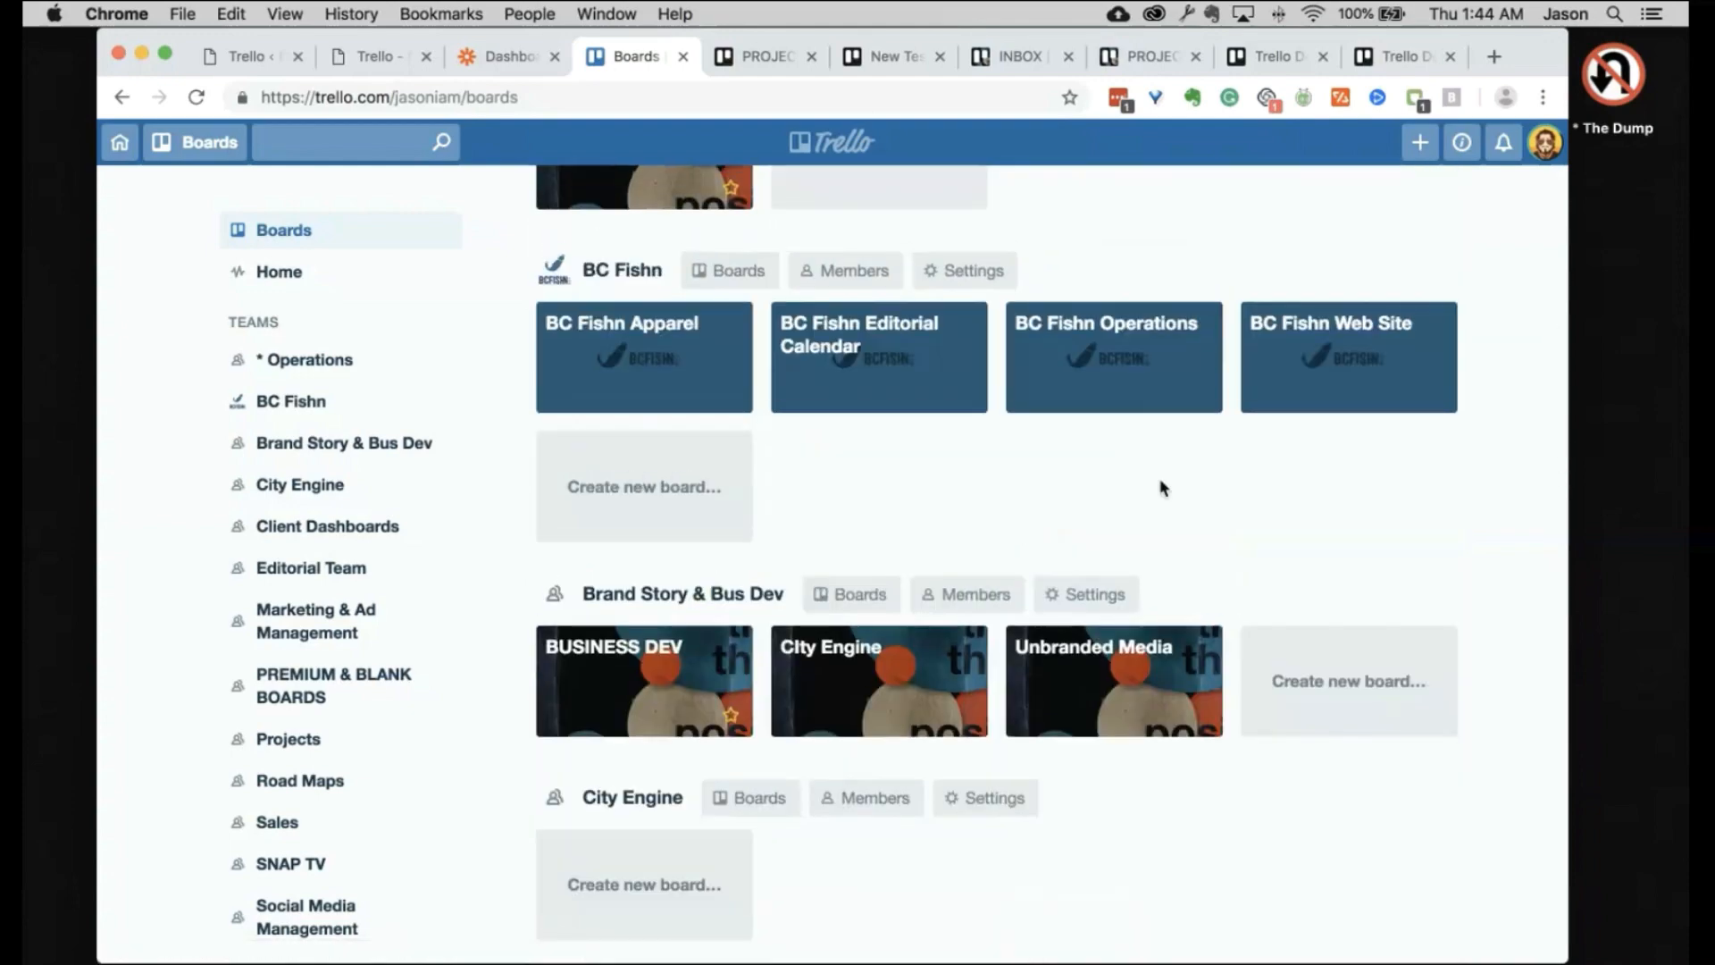
scroll(1345, 405, up, 5)
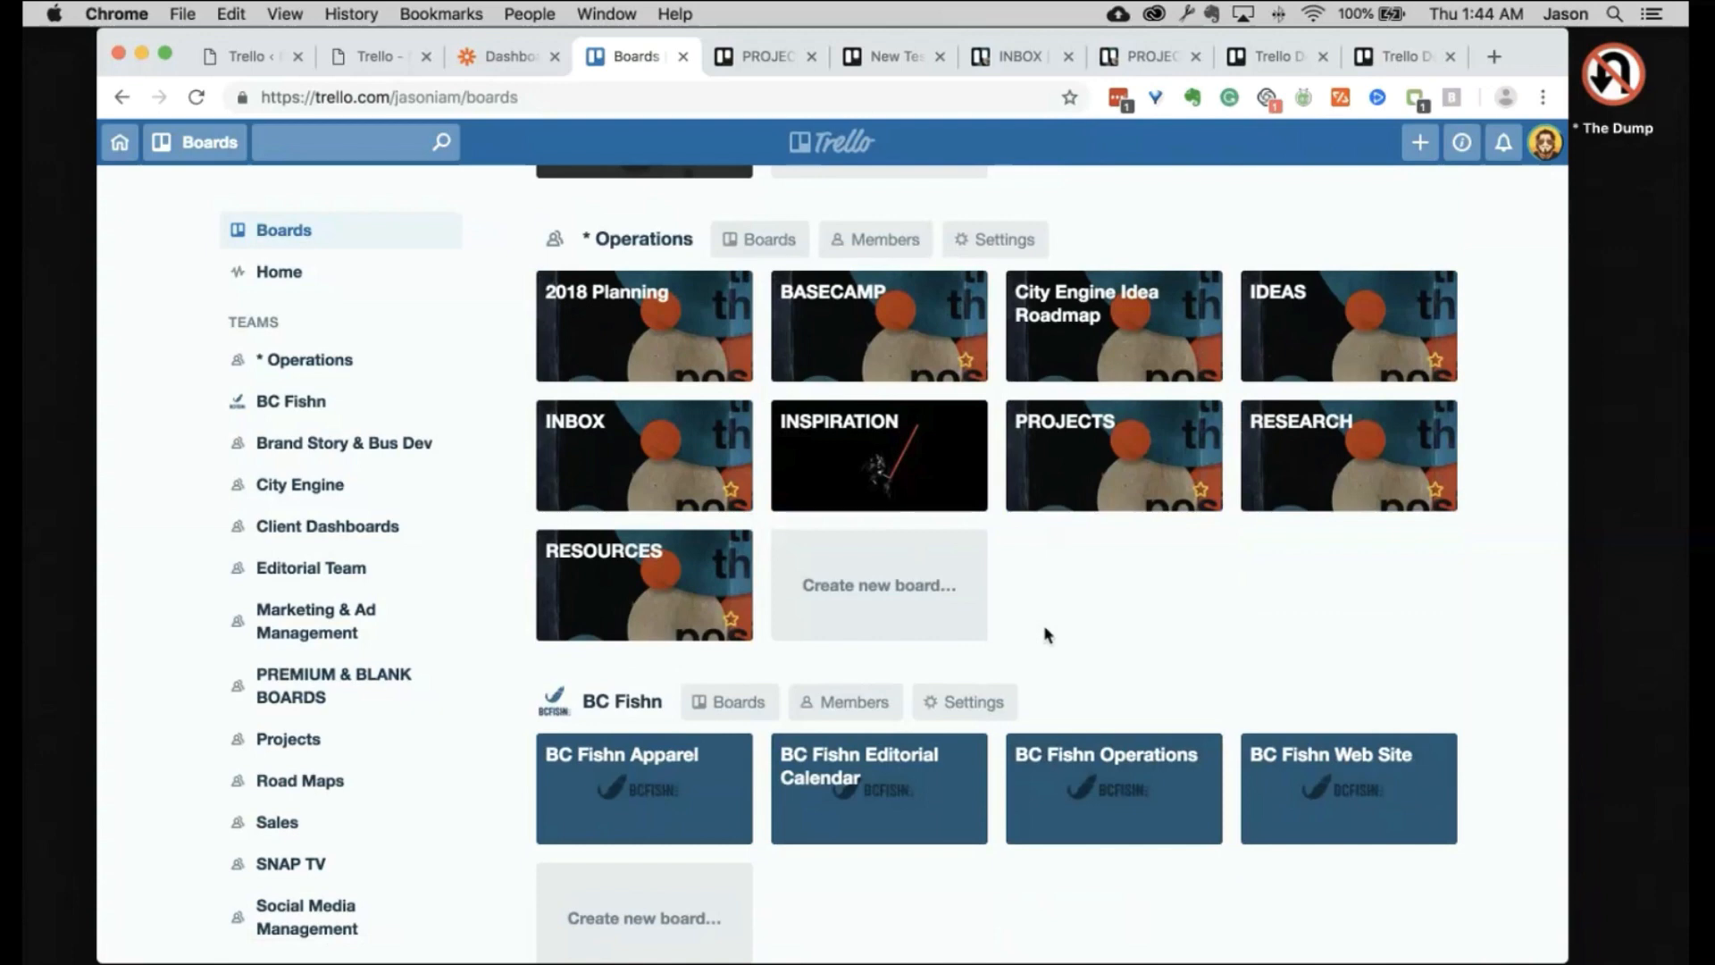
scroll(1045, 630, up, 10)
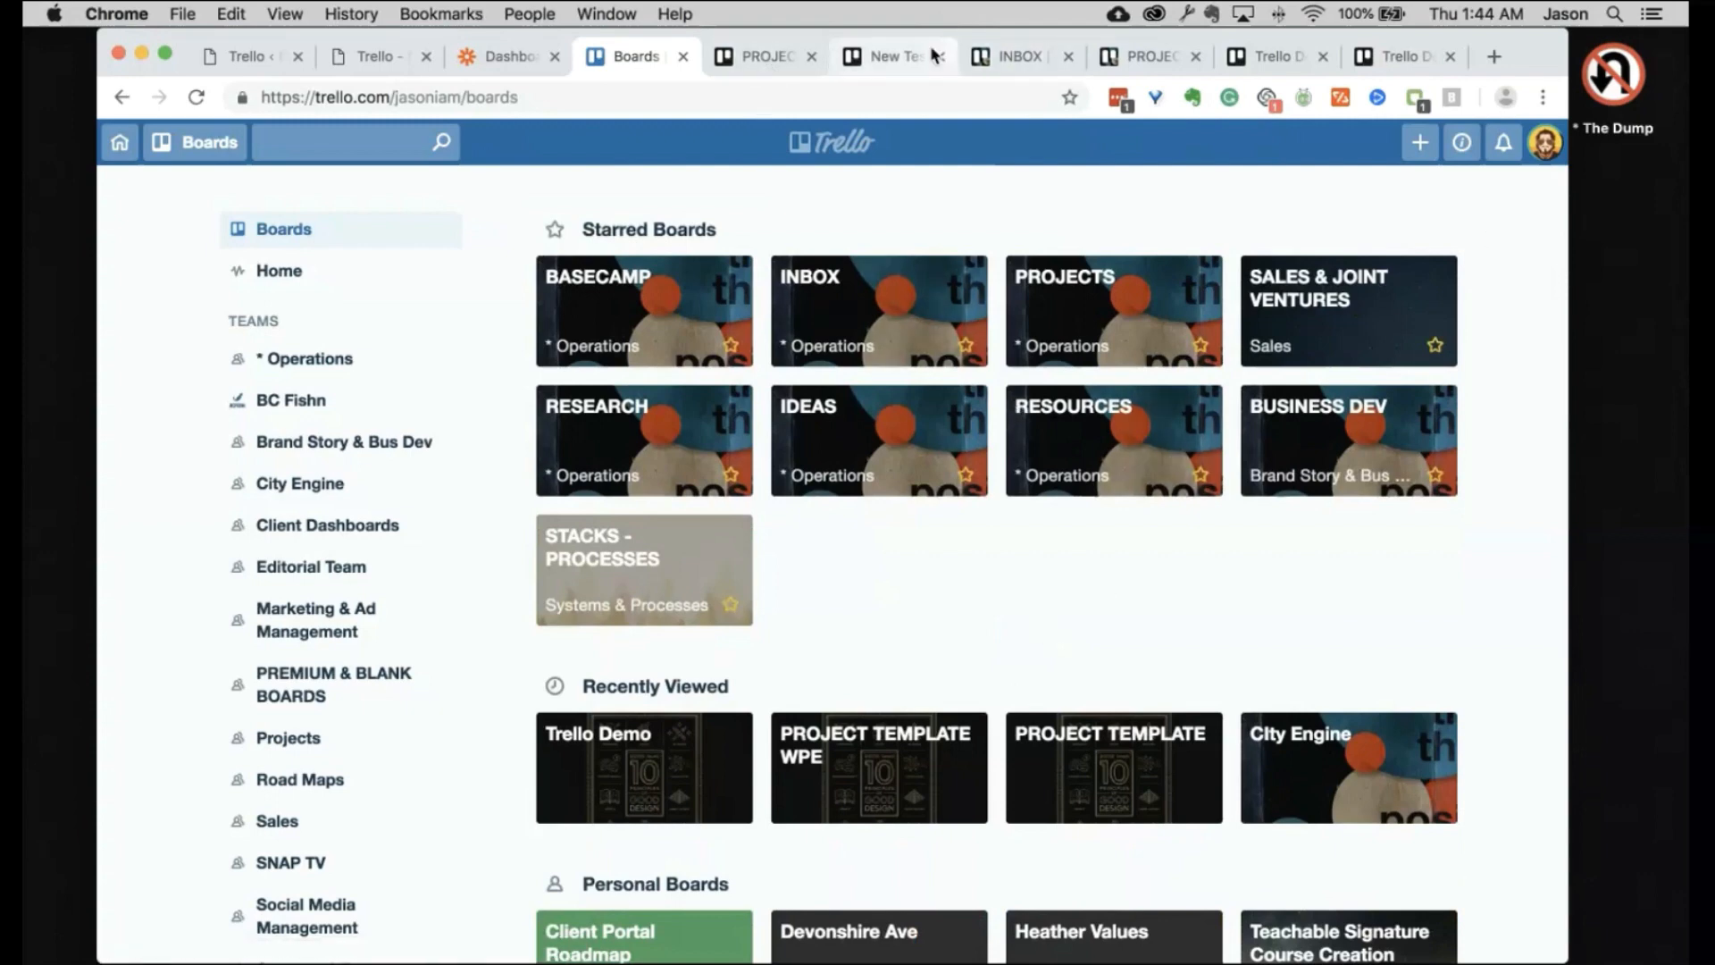
Step: Assign the PROJECT TEMPLATE copy to the Projects team and create it with Keep Cards on
click(765, 55)
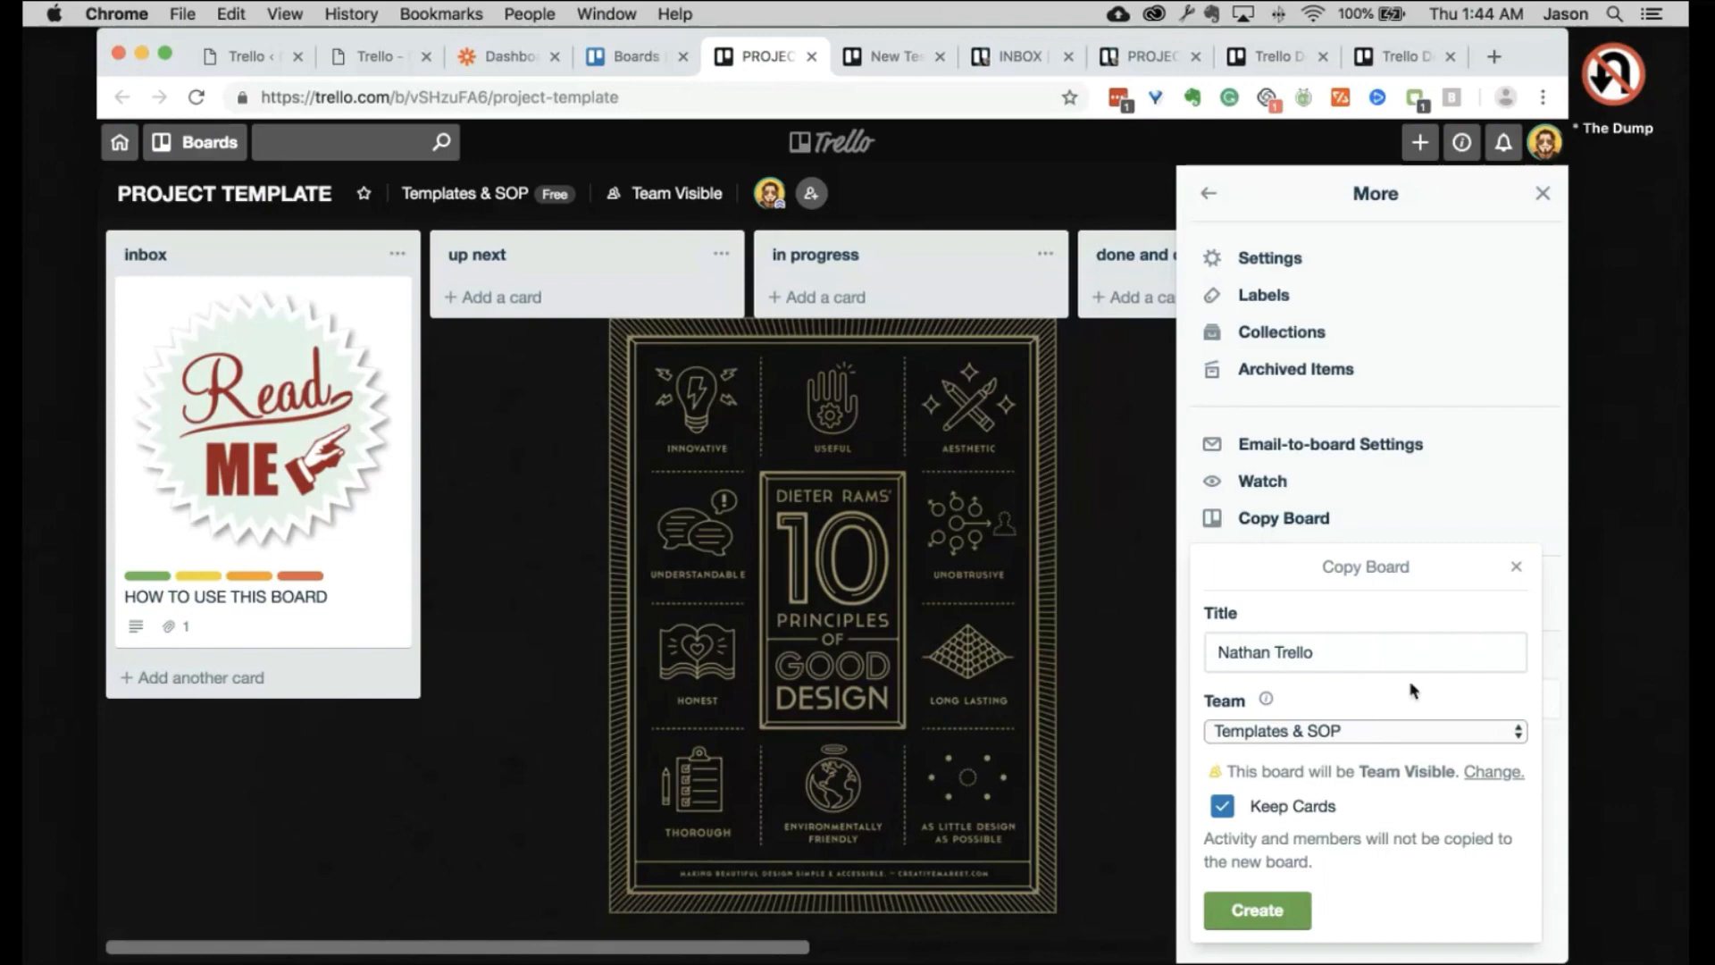
click(1416, 735)
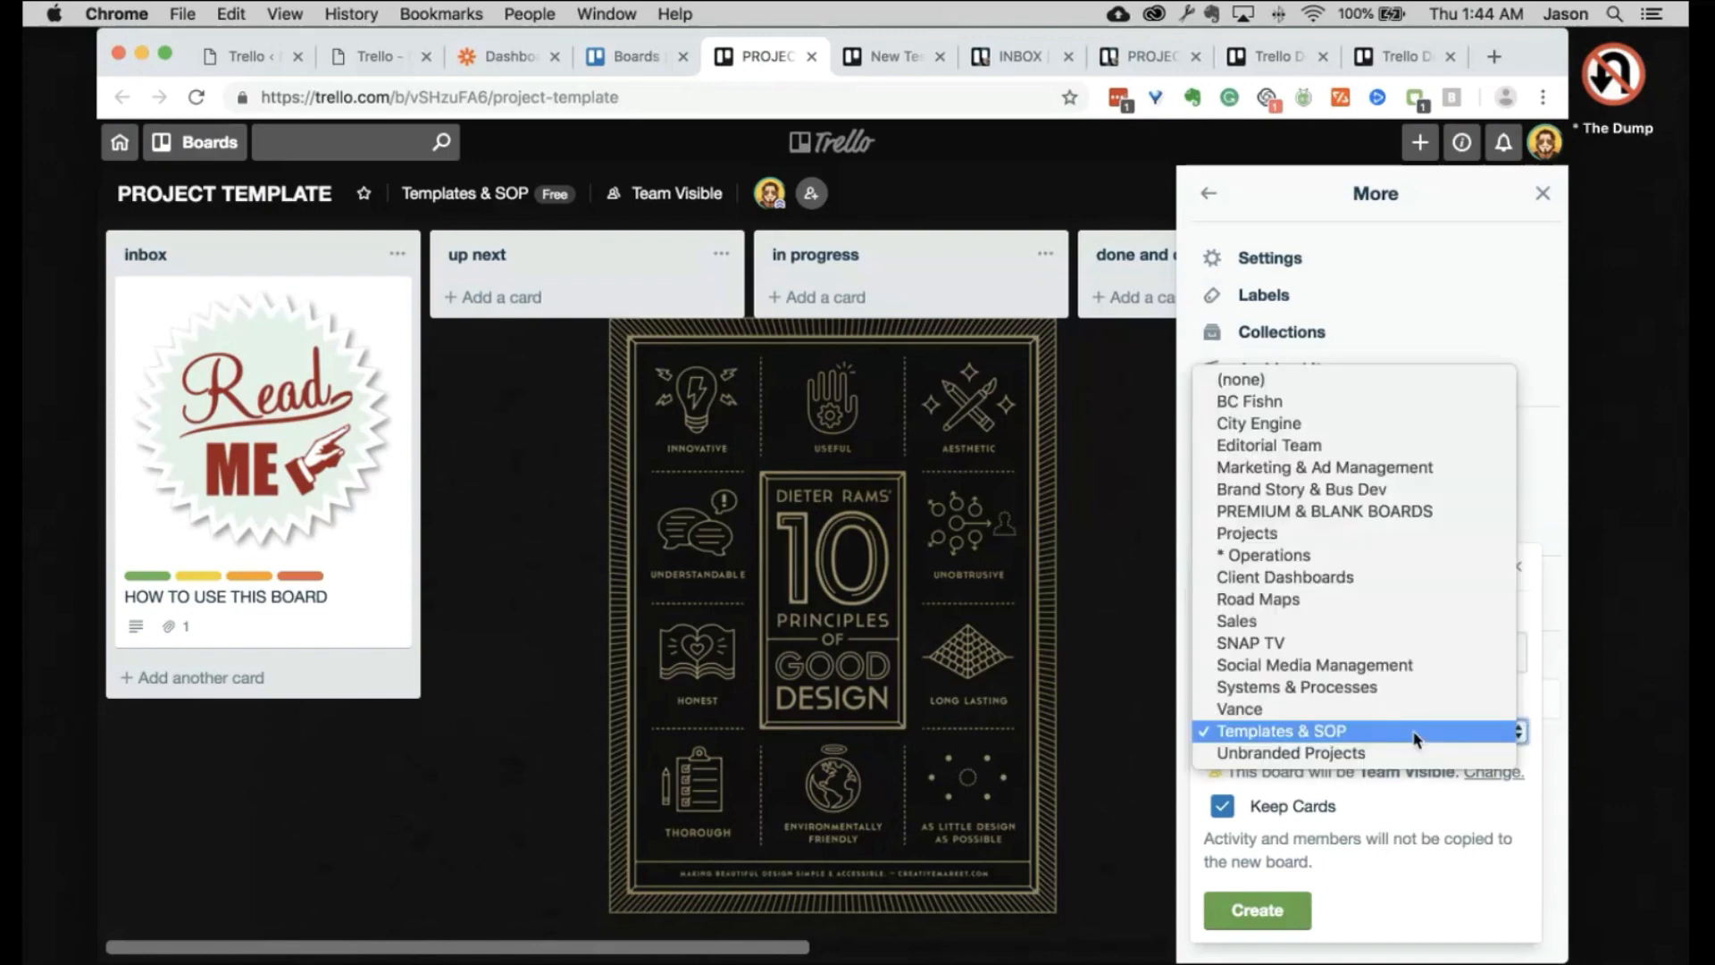
click(1386, 785)
click(1406, 656)
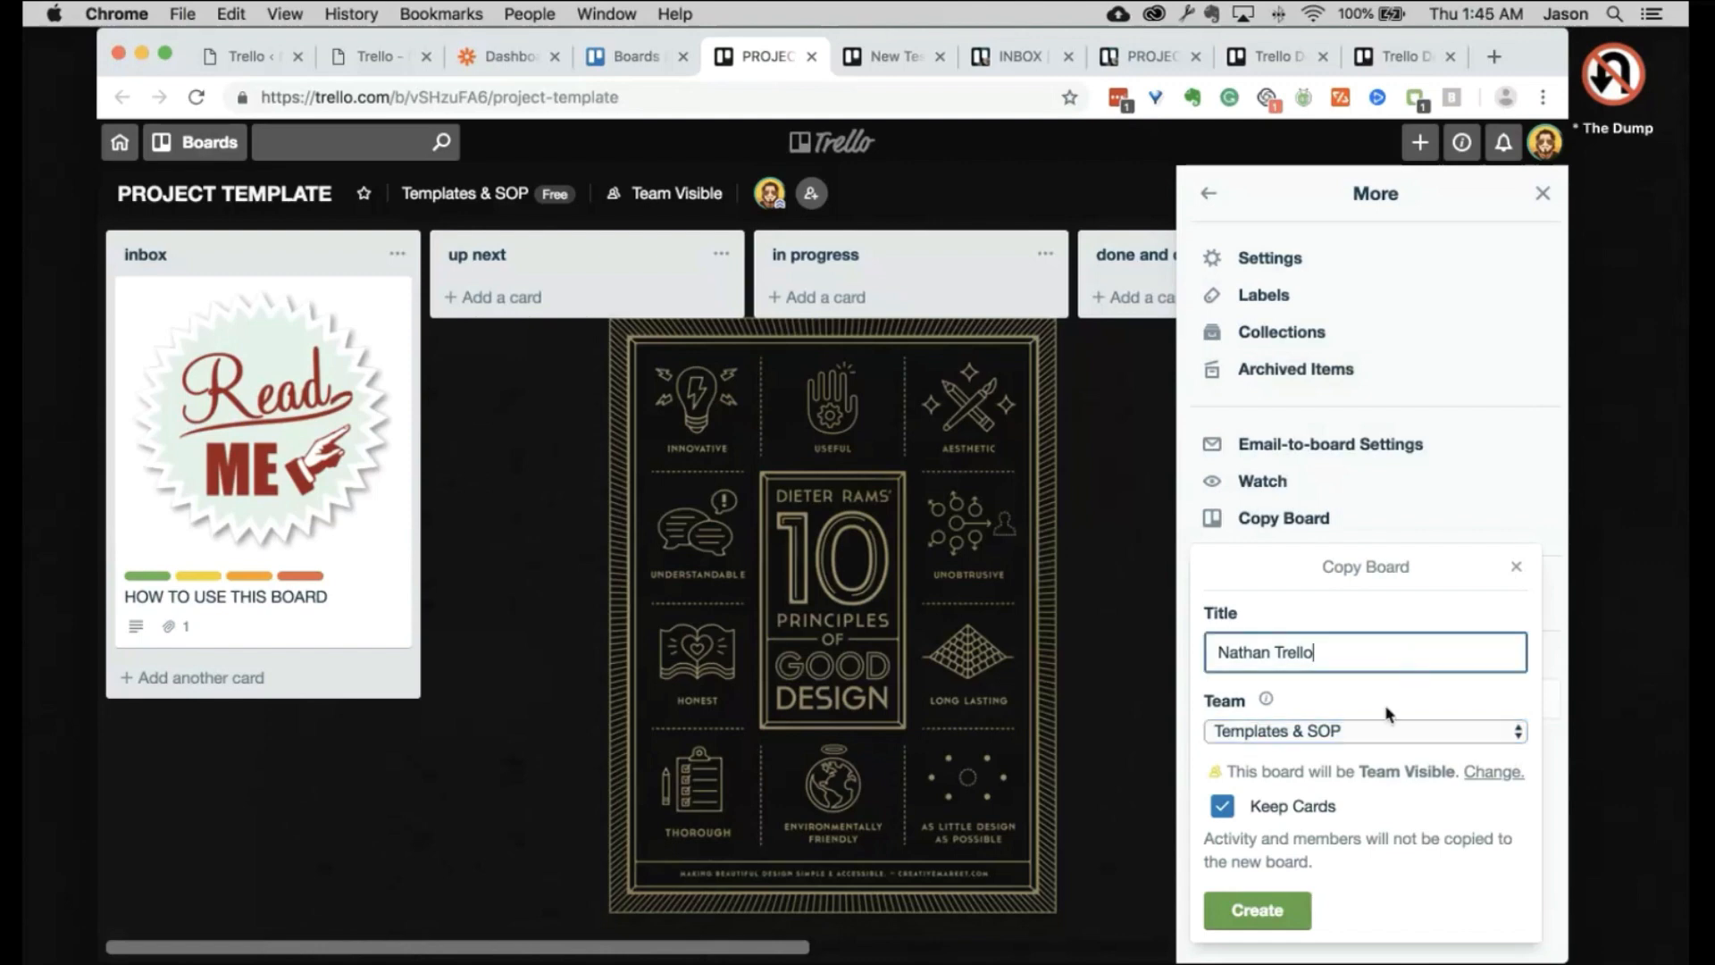
click(1386, 732)
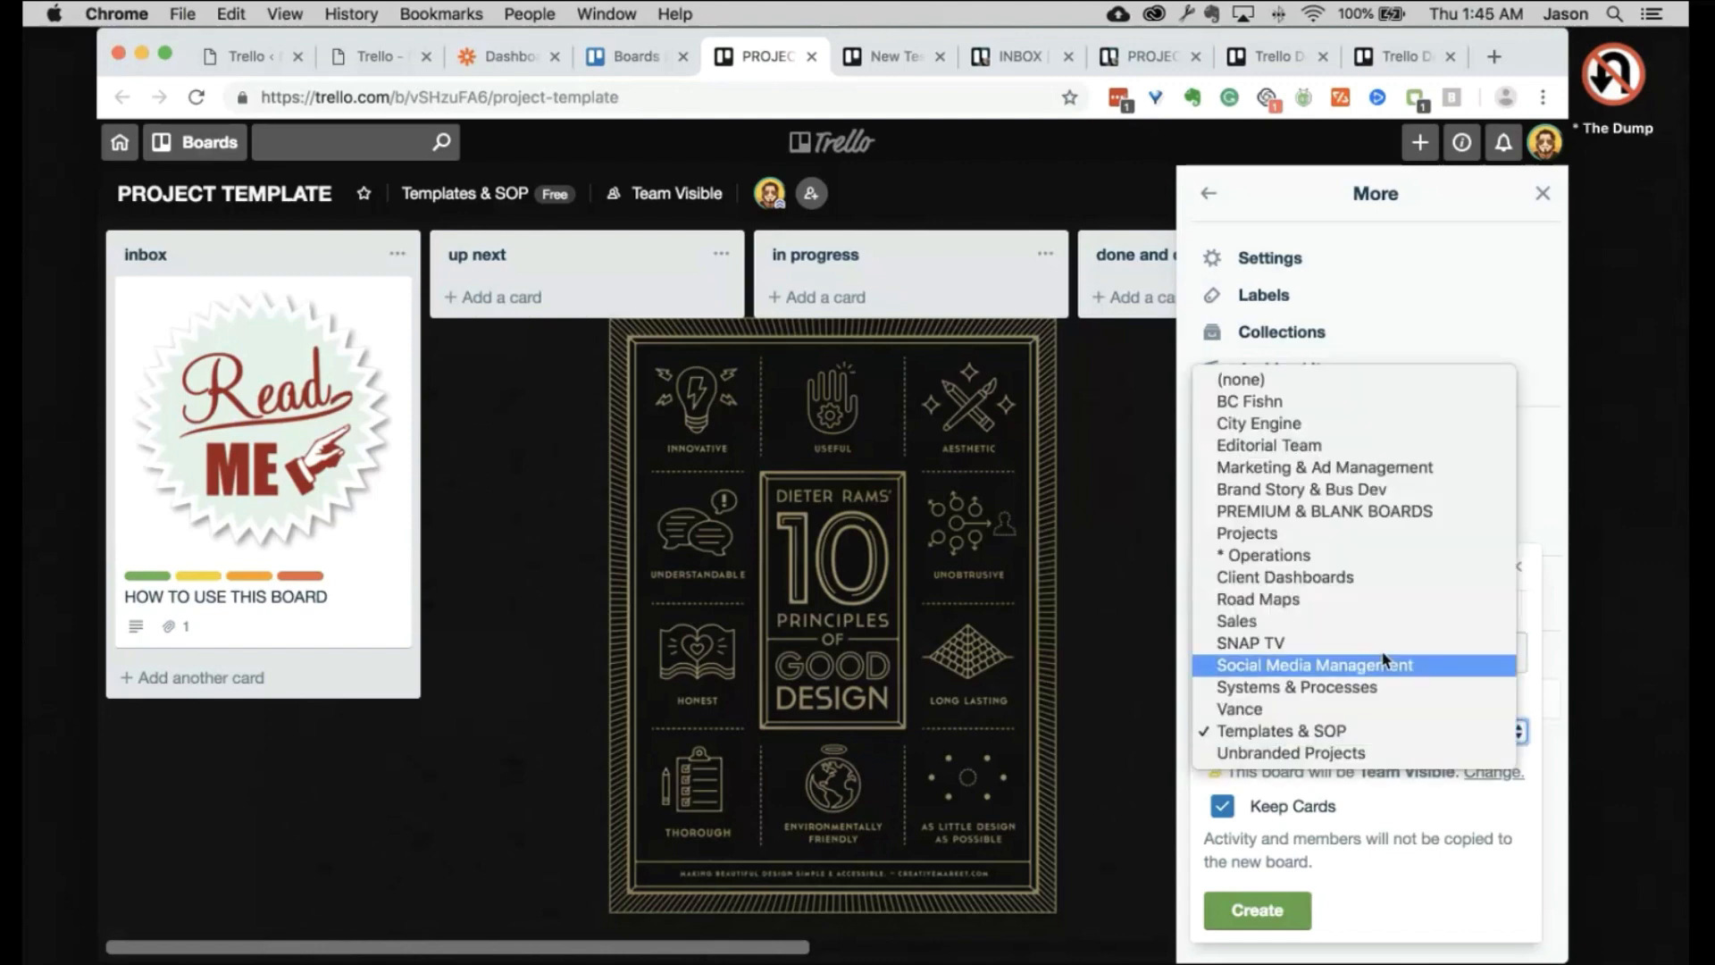
click(1327, 534)
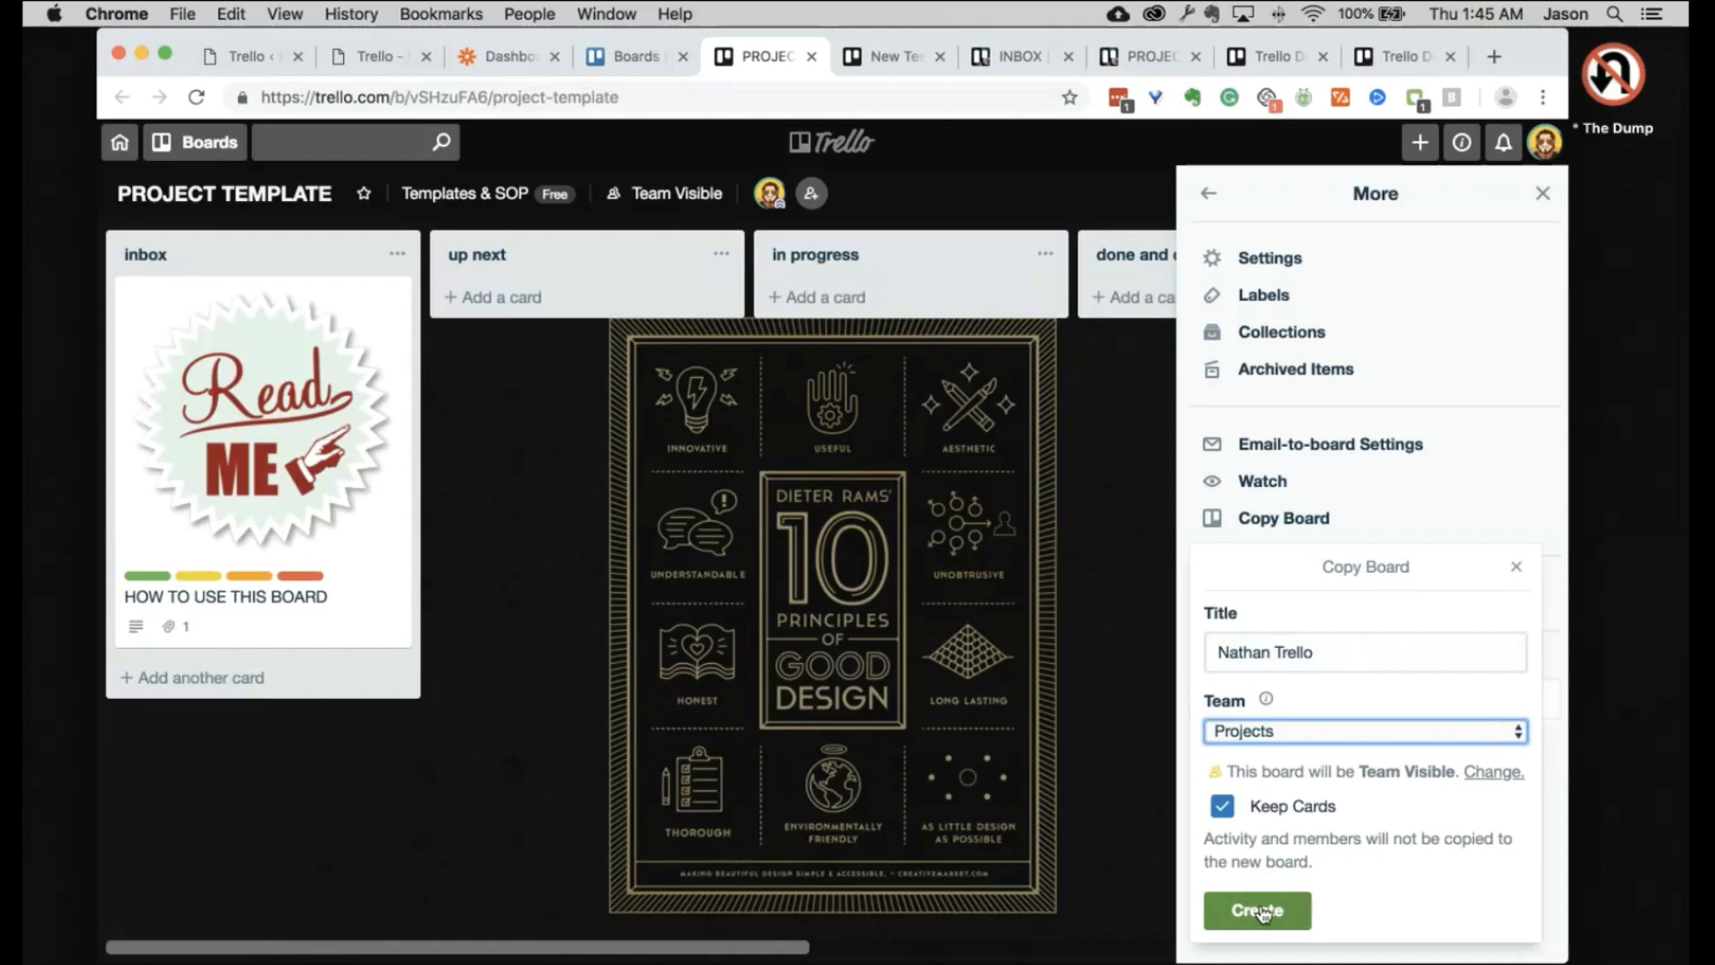
click(1259, 911)
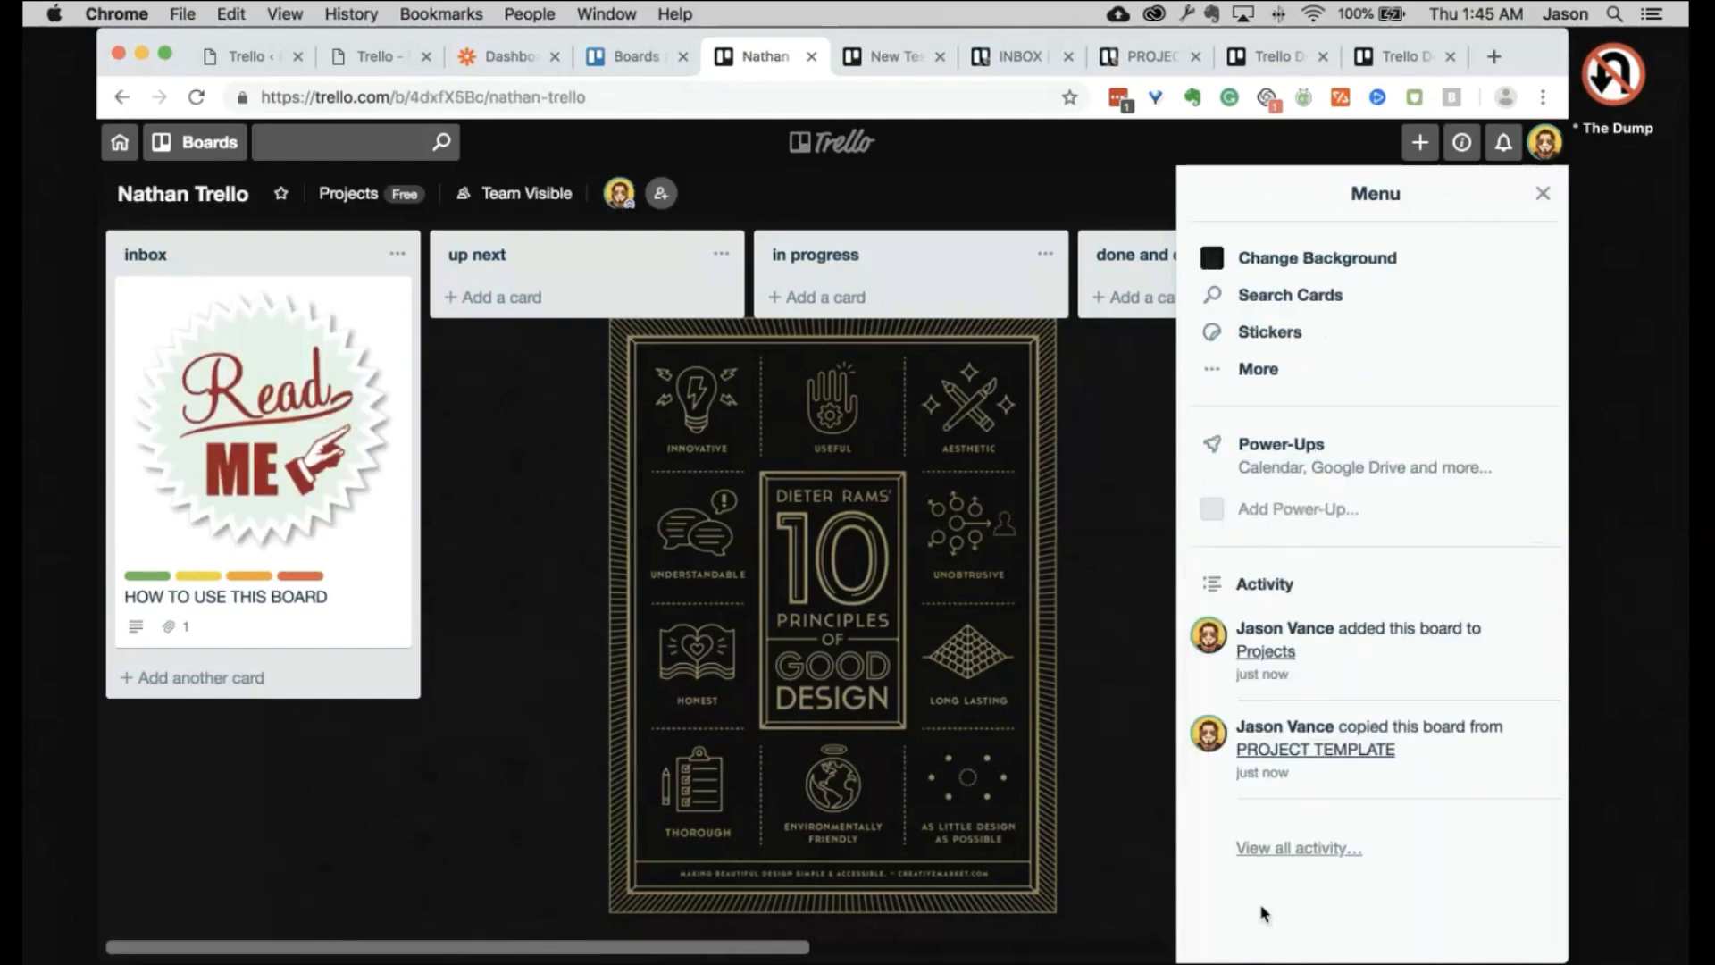
Step: Check the new board's team options and Invite form, closing both without changes
click(1544, 196)
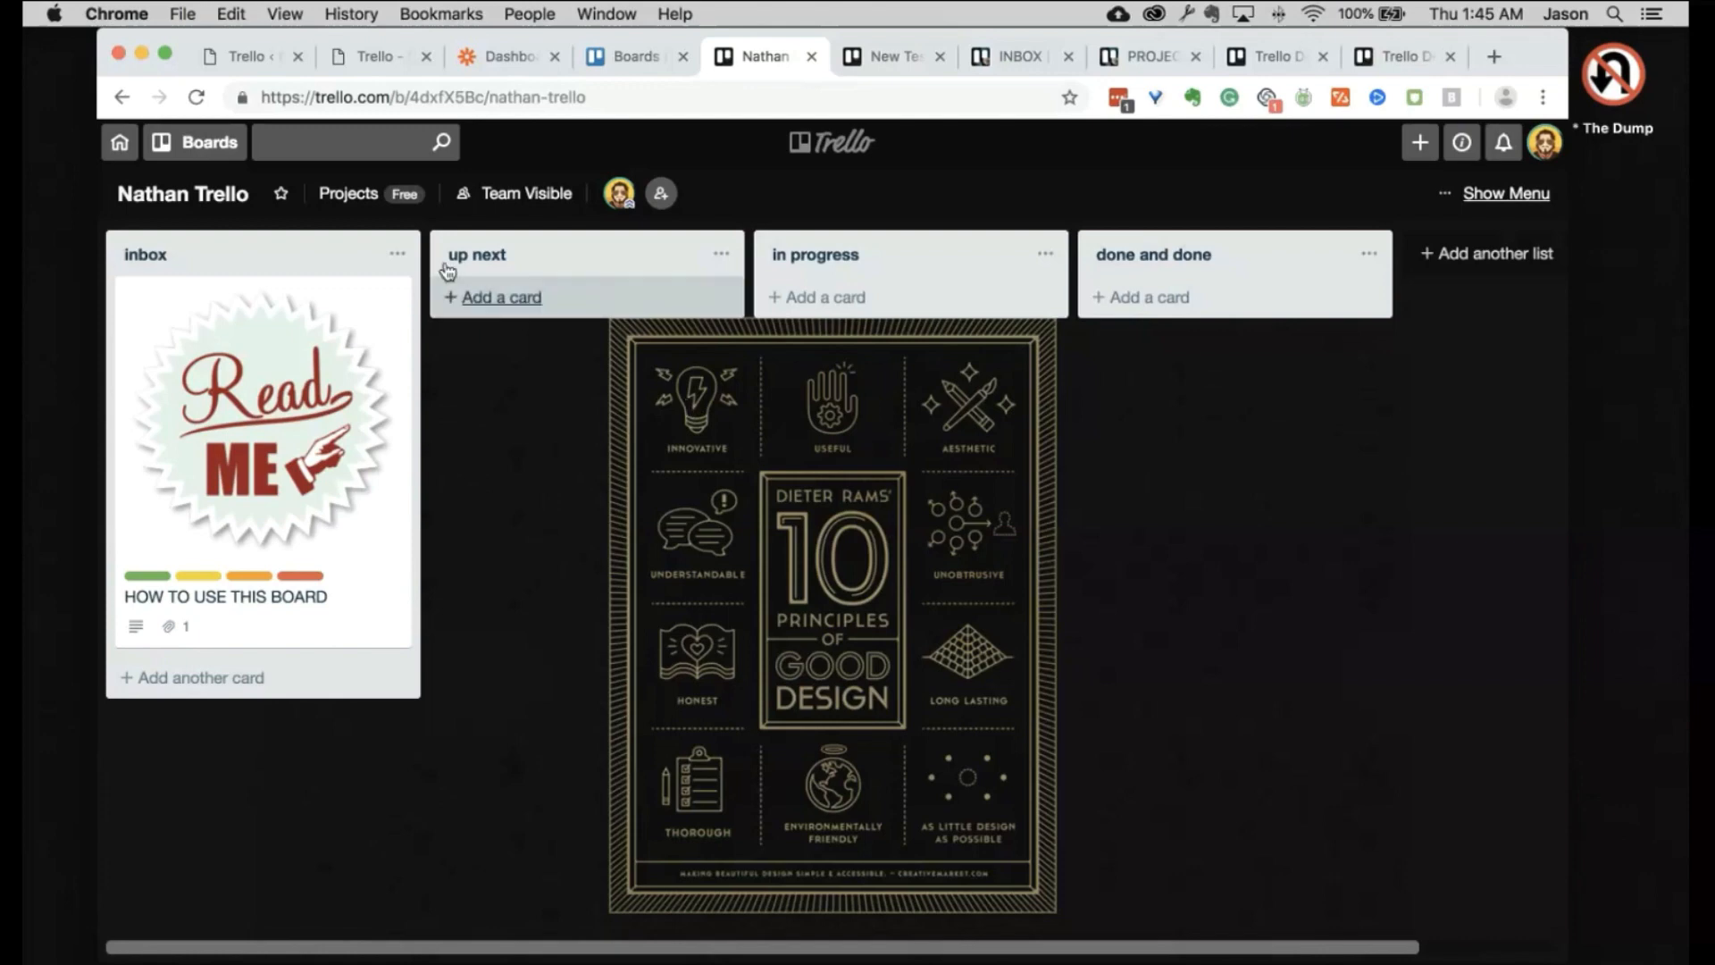
click(346, 201)
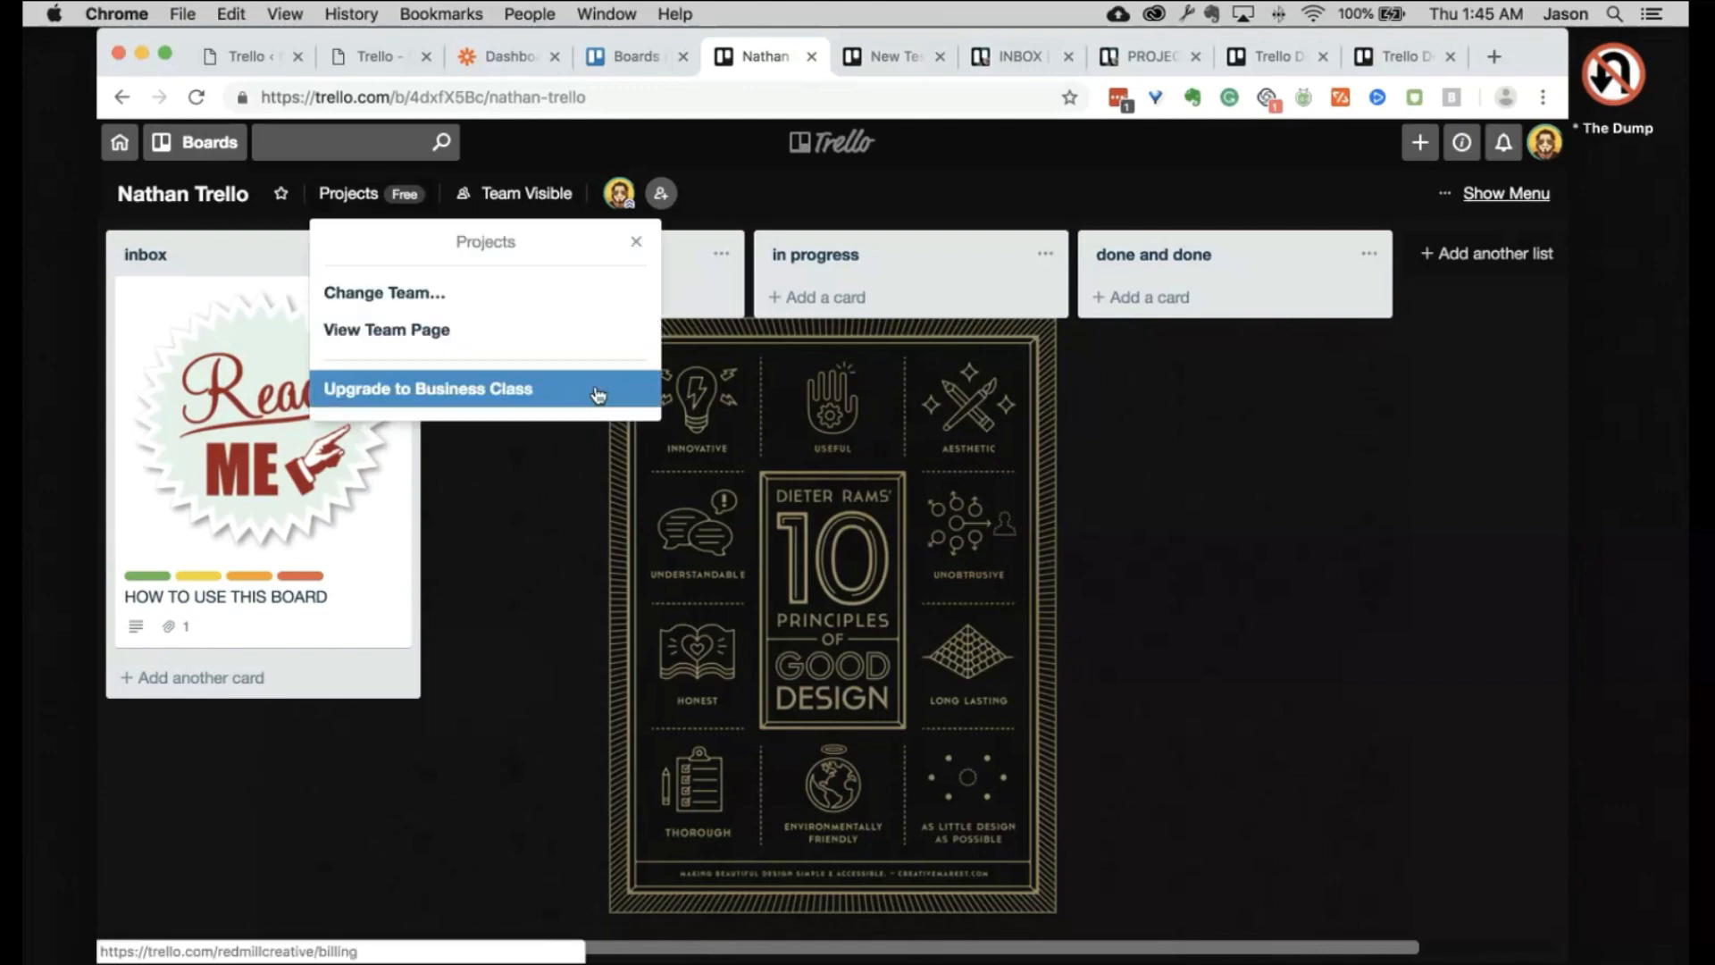
click(822, 528)
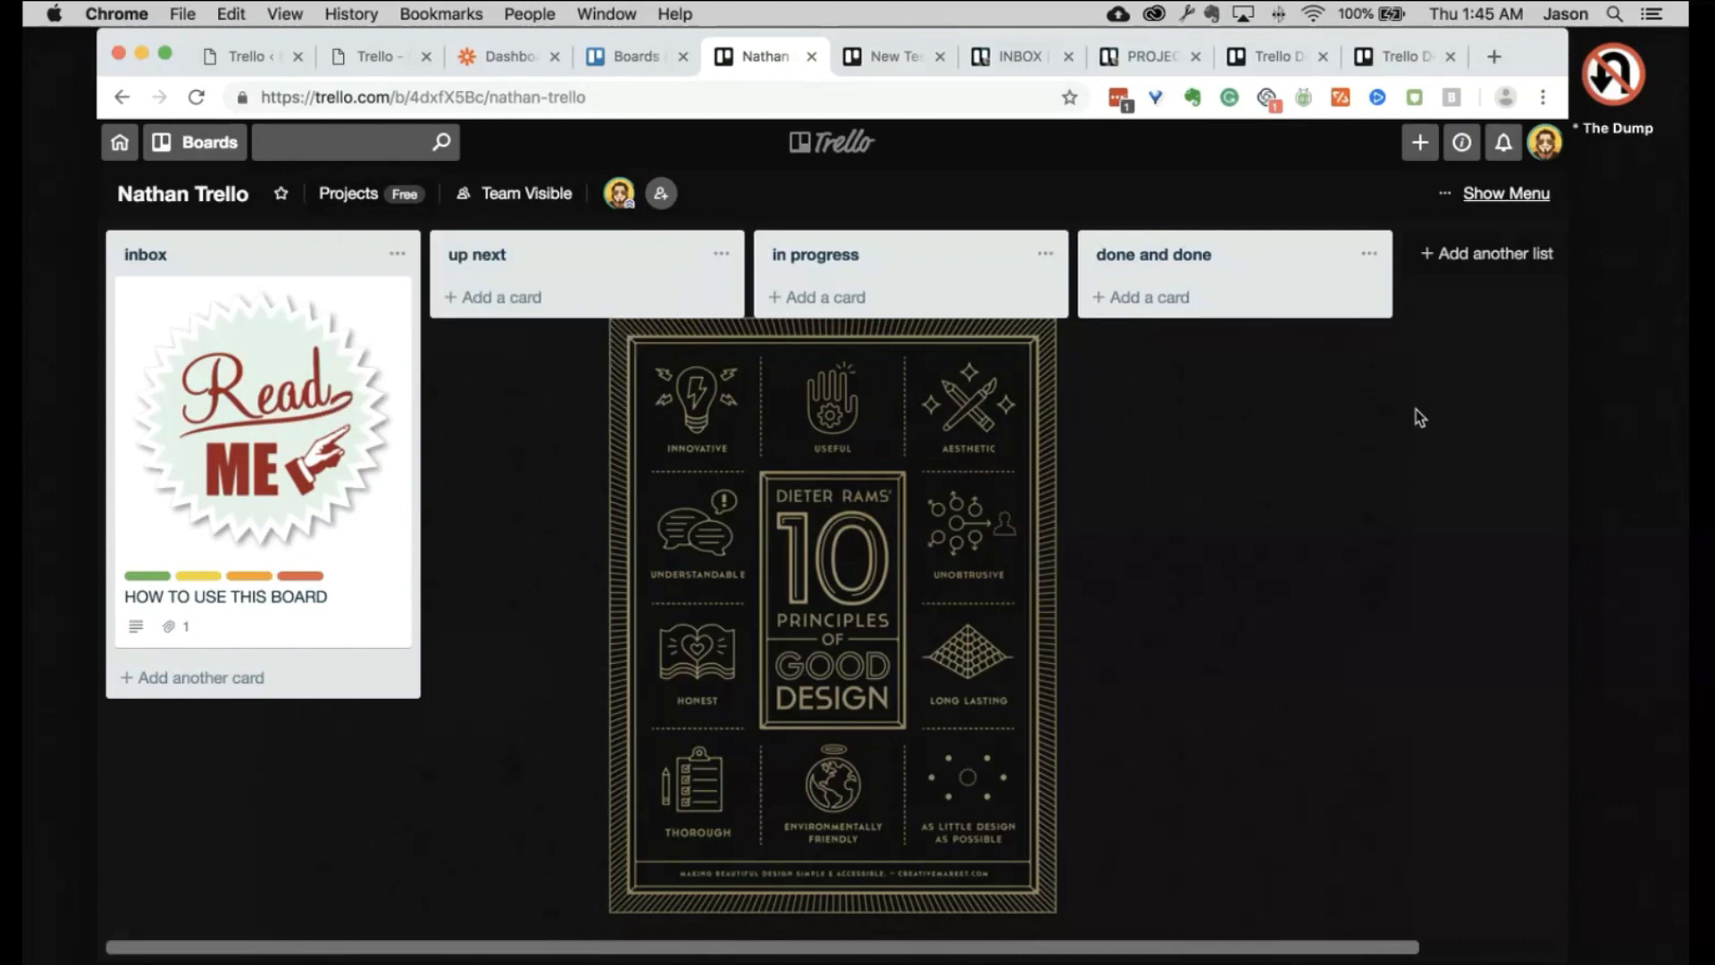
click(1522, 193)
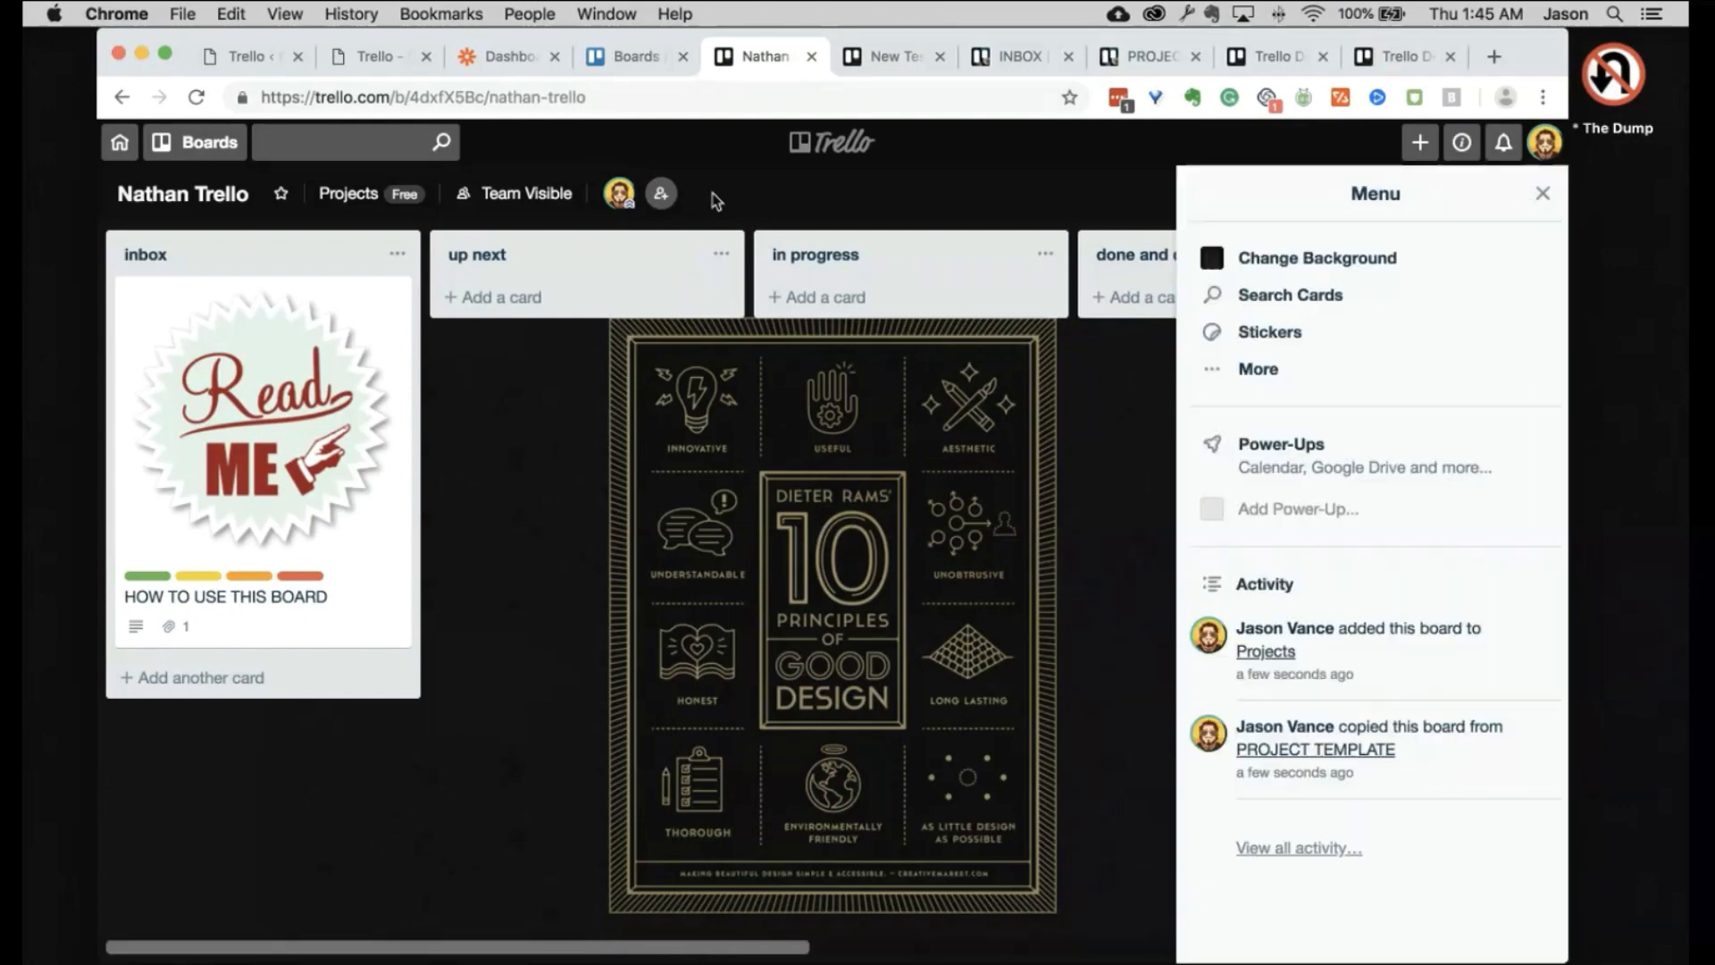
click(661, 193)
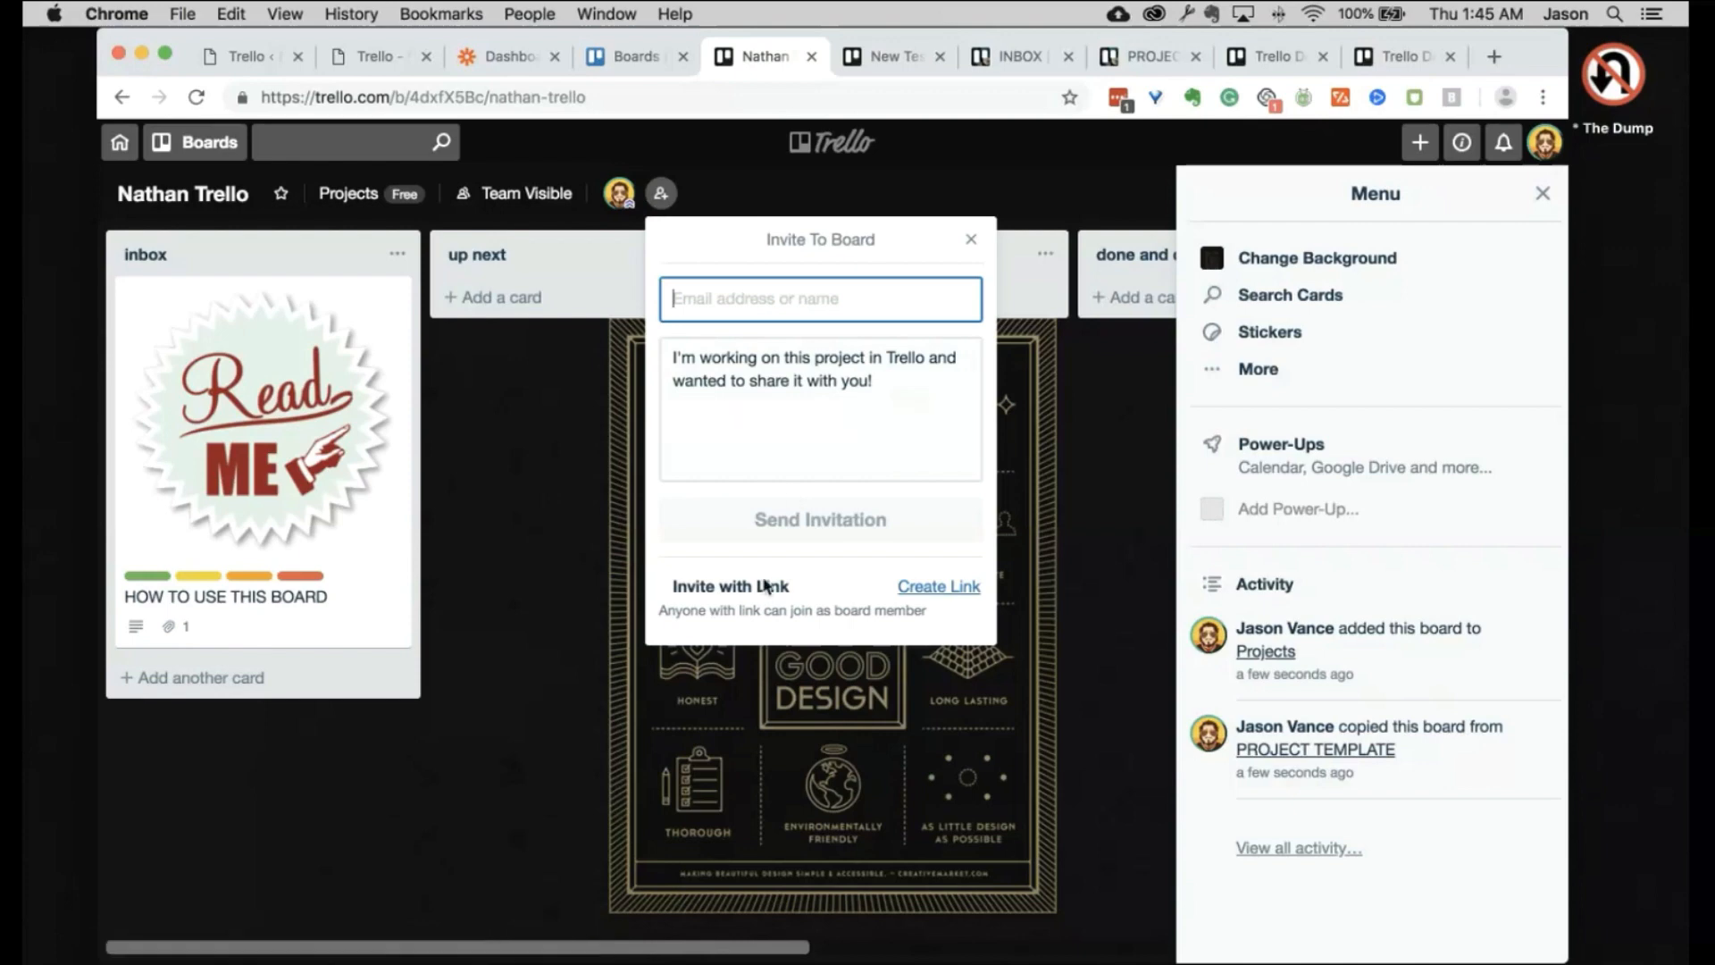
click(562, 425)
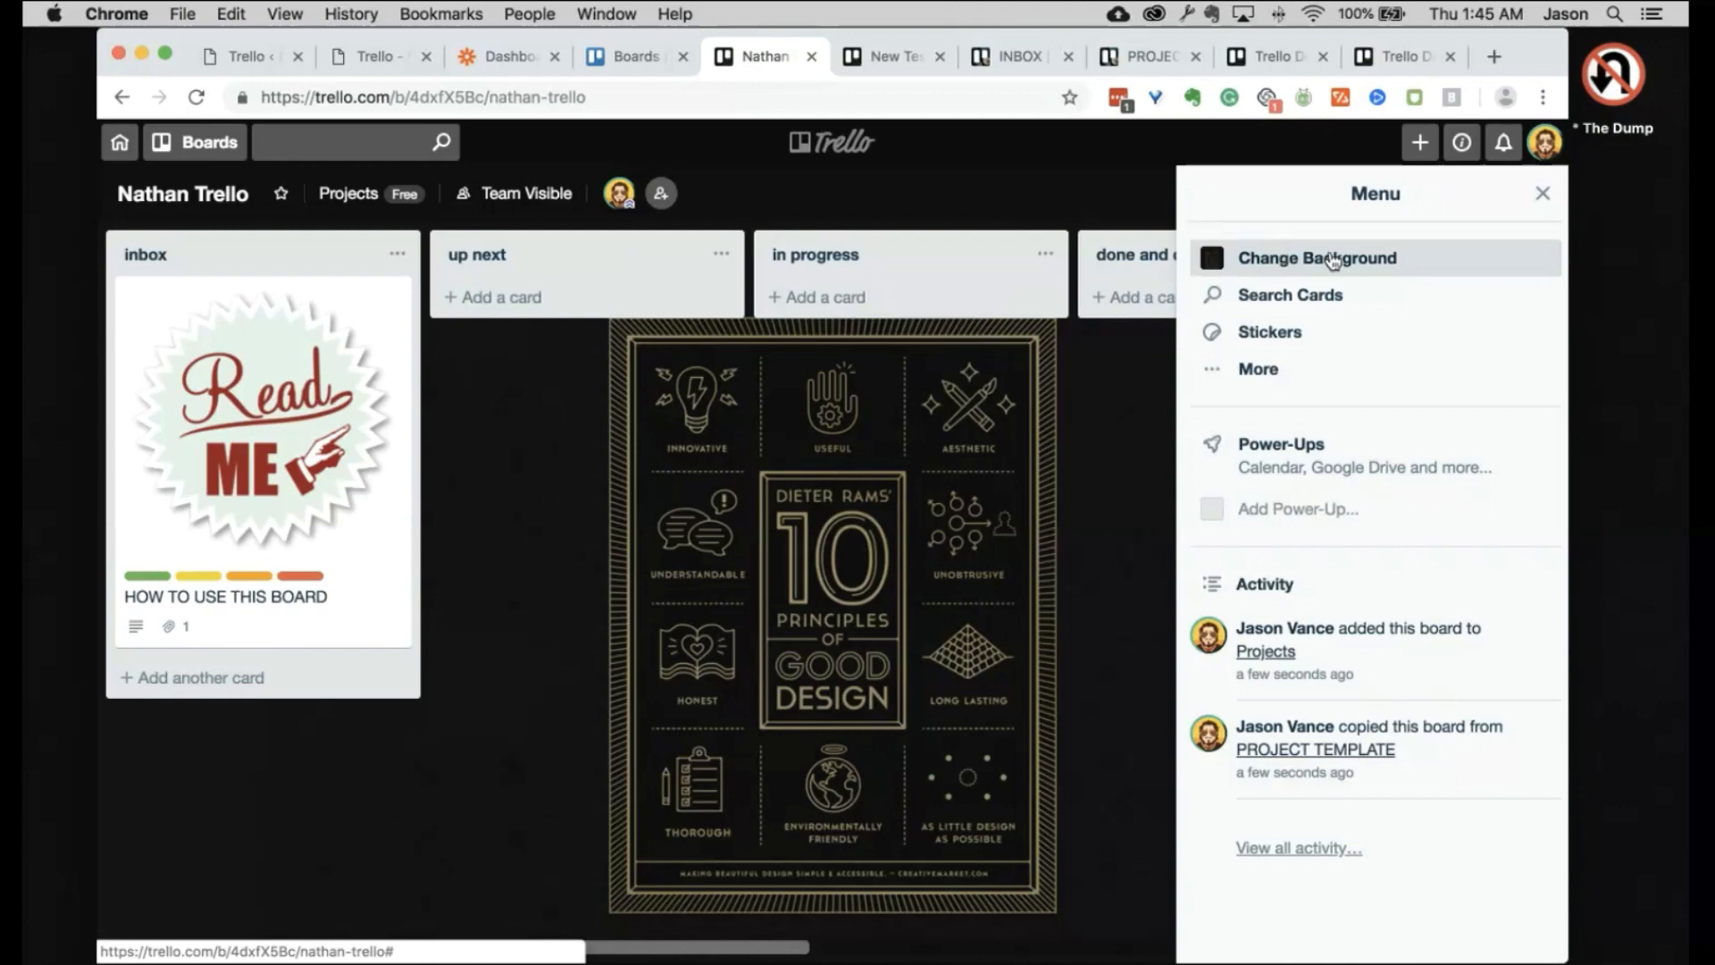
Step: Bring up the Change Background panel from the board menu
click(1542, 194)
click(1498, 200)
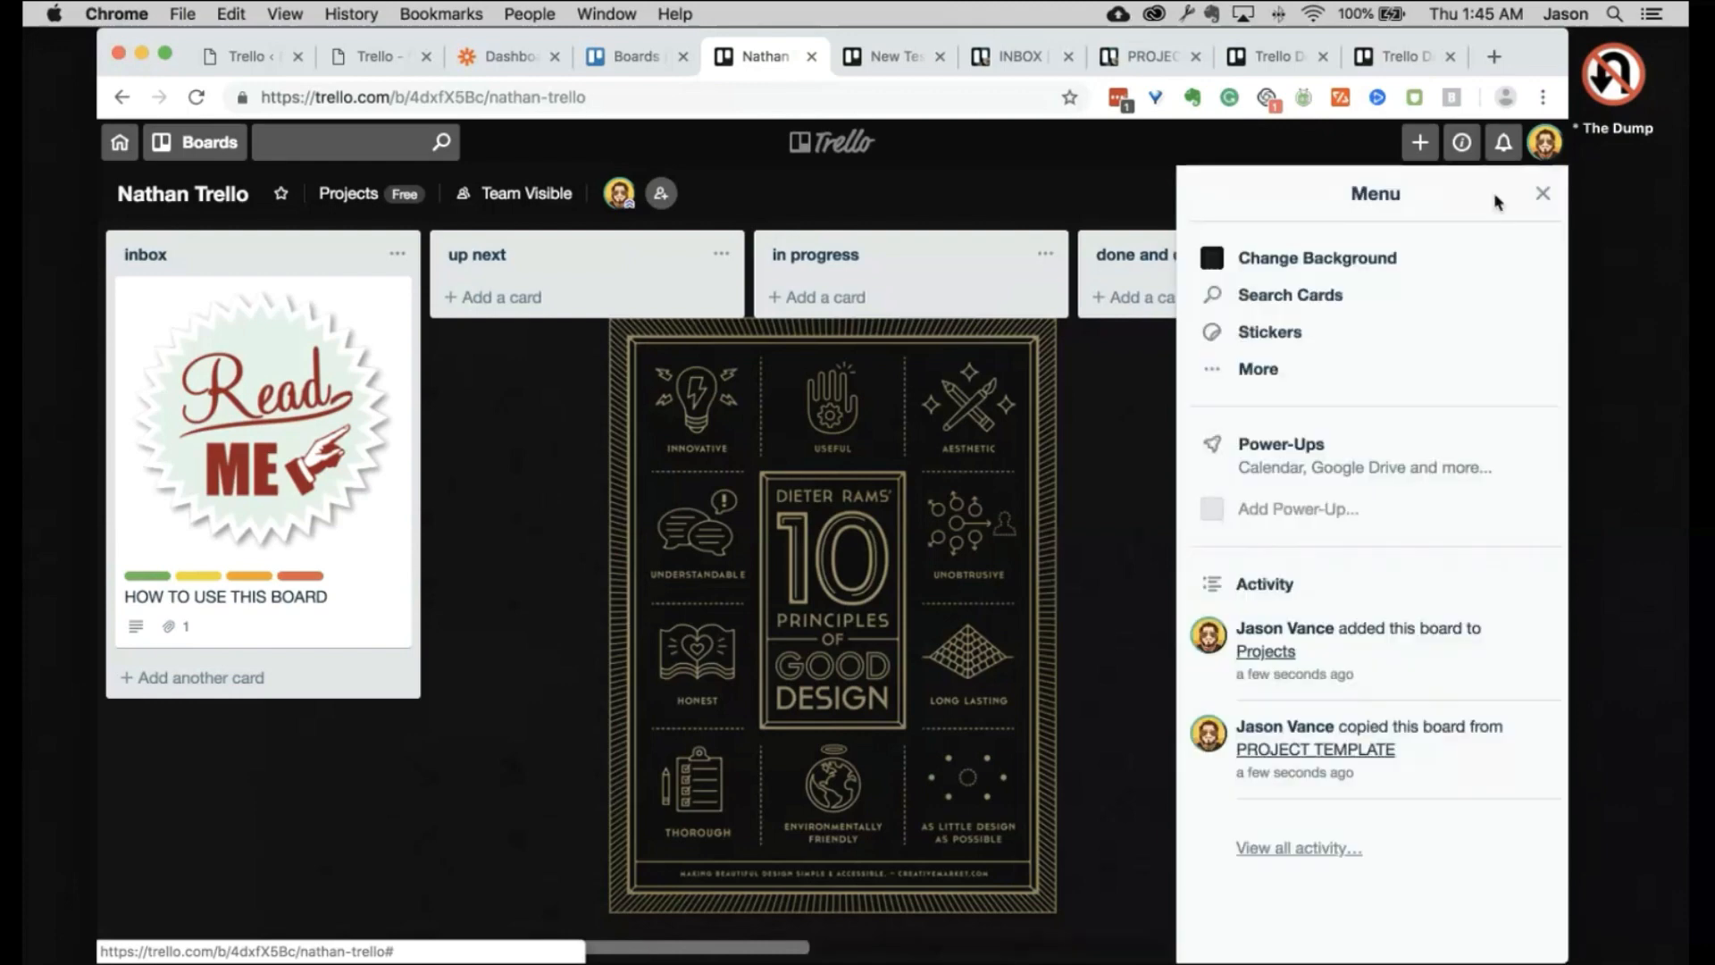
click(1320, 259)
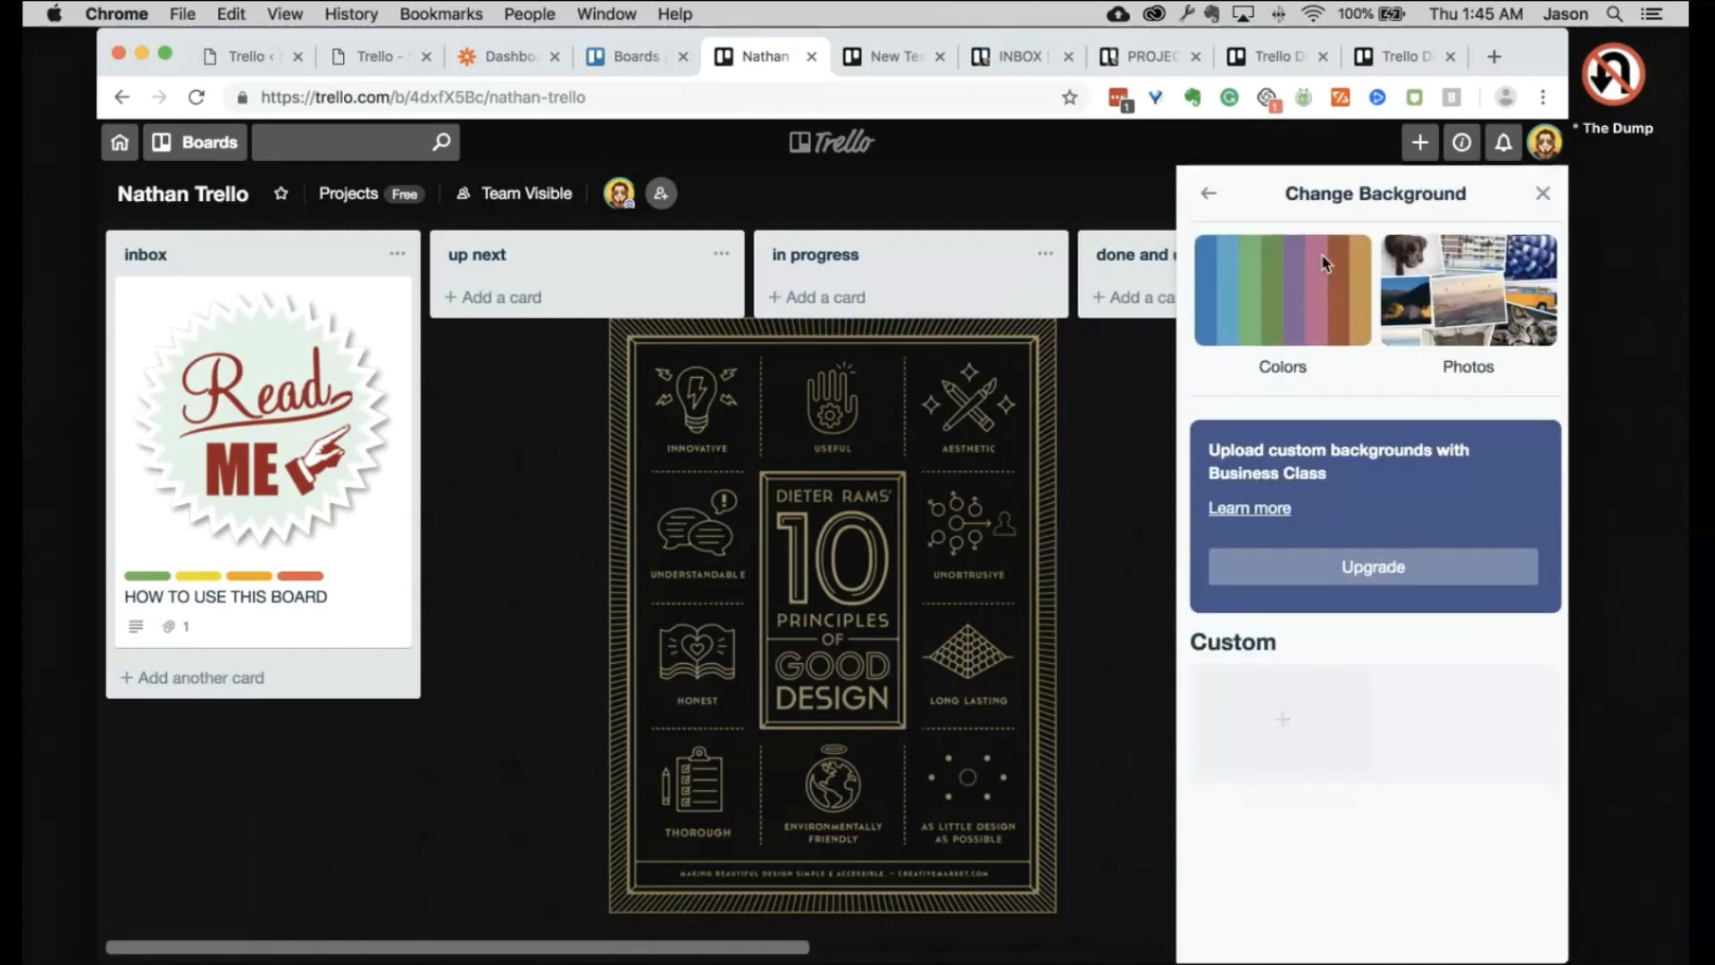
Step: Browse the Unsplash photo backgrounds and close the picker without choosing one
click(1477, 299)
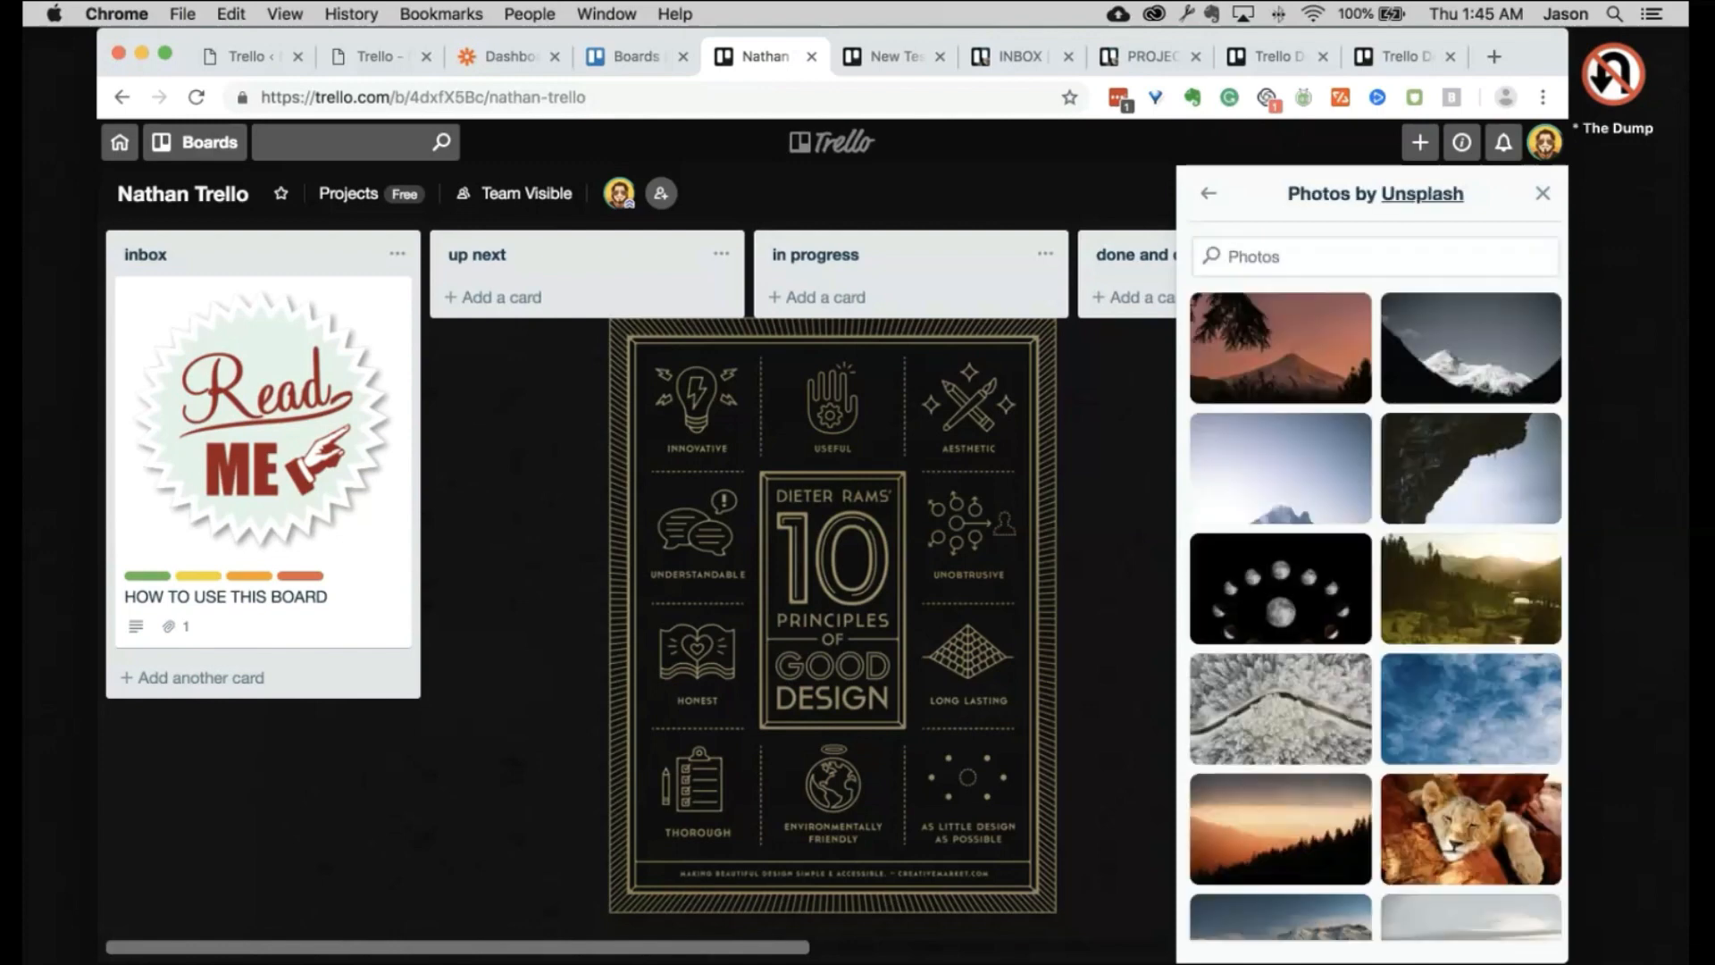
scroll(1426, 808, down, 15)
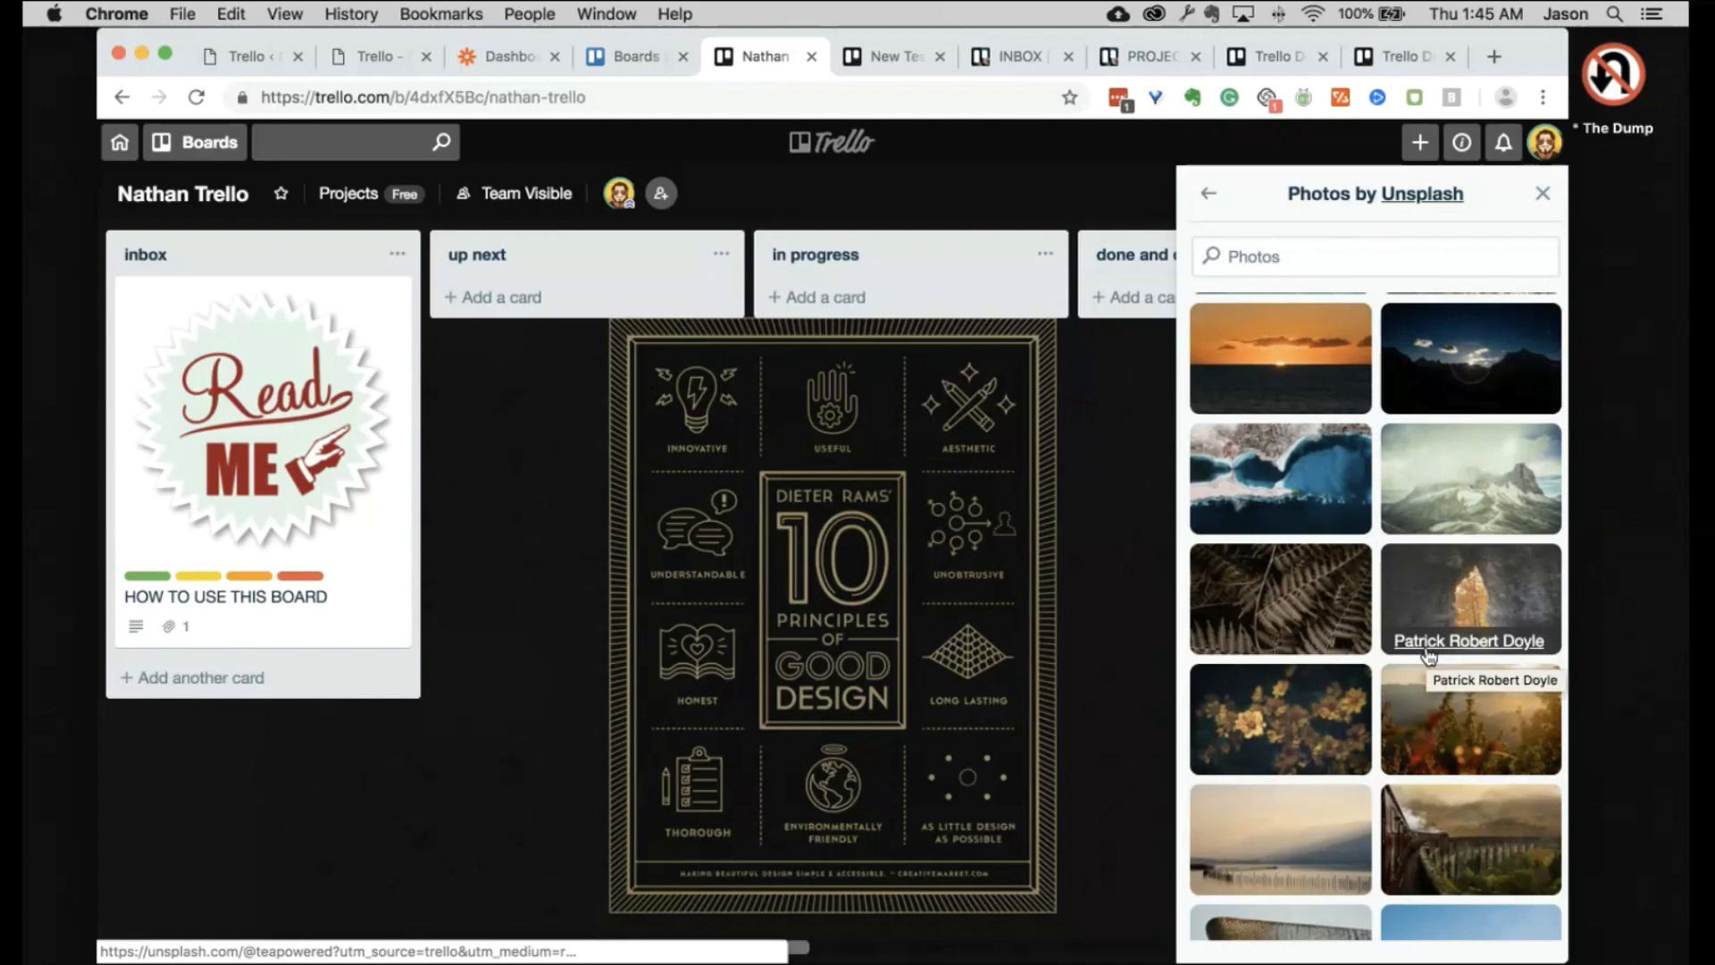
click(1540, 197)
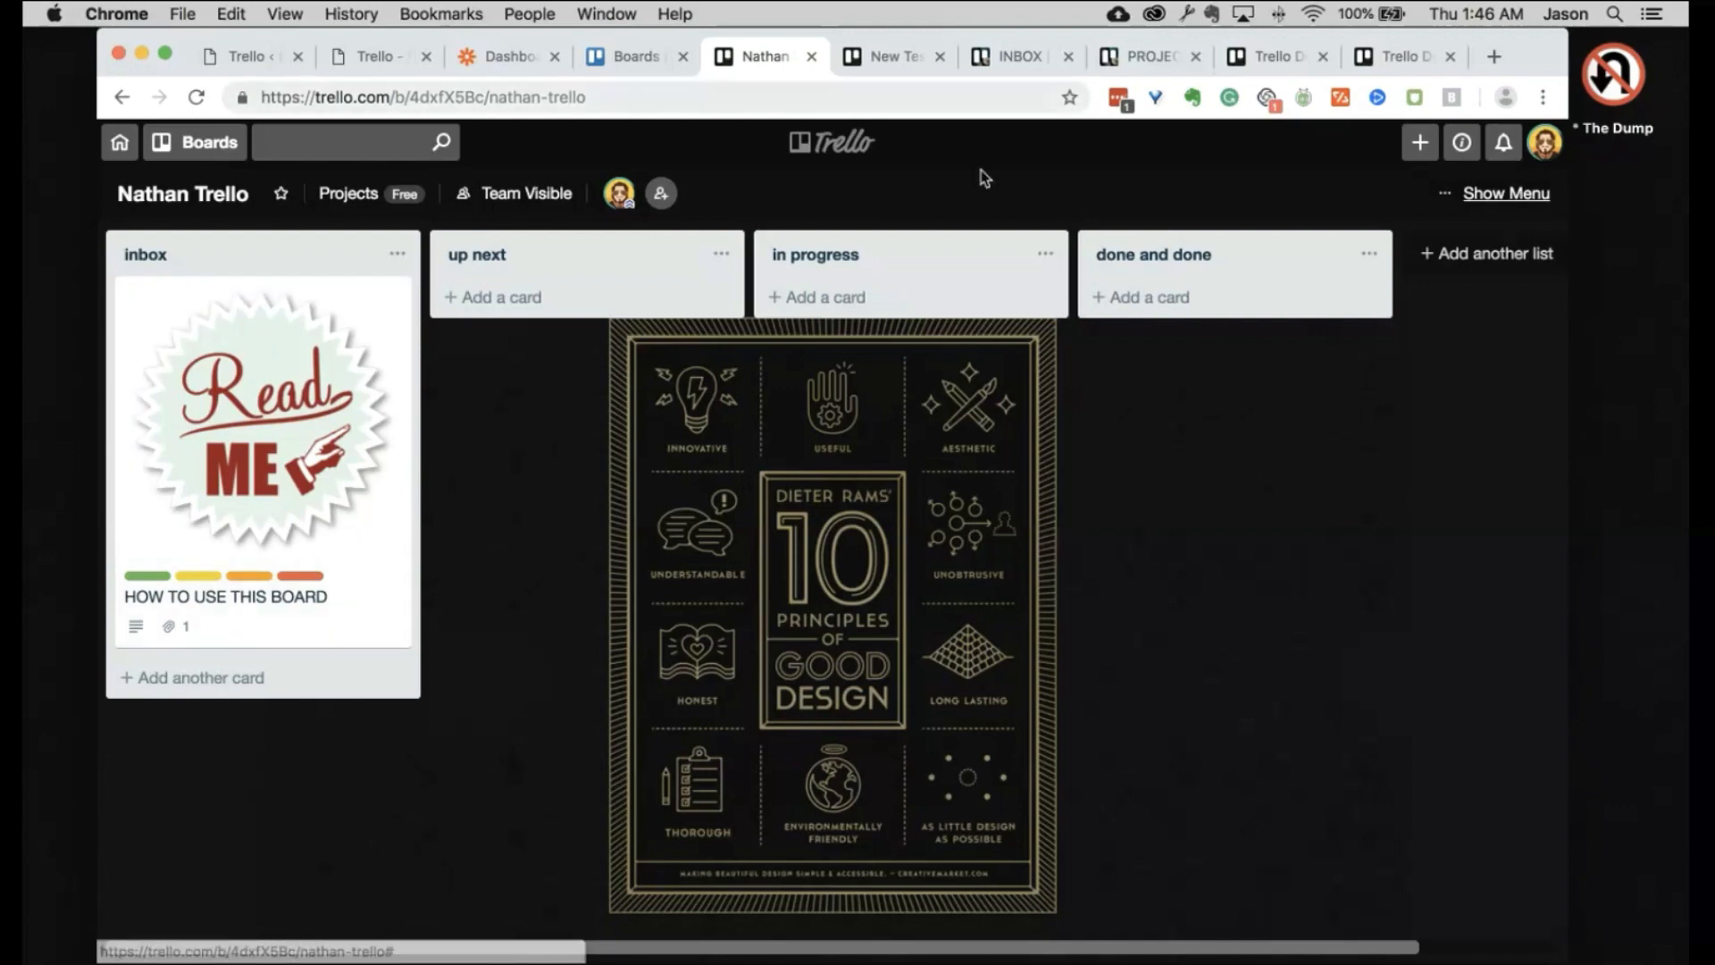
Step: Scroll through the Boards overview, then switch to the PROJECTS board tab
click(630, 55)
scroll(823, 868, down, 10)
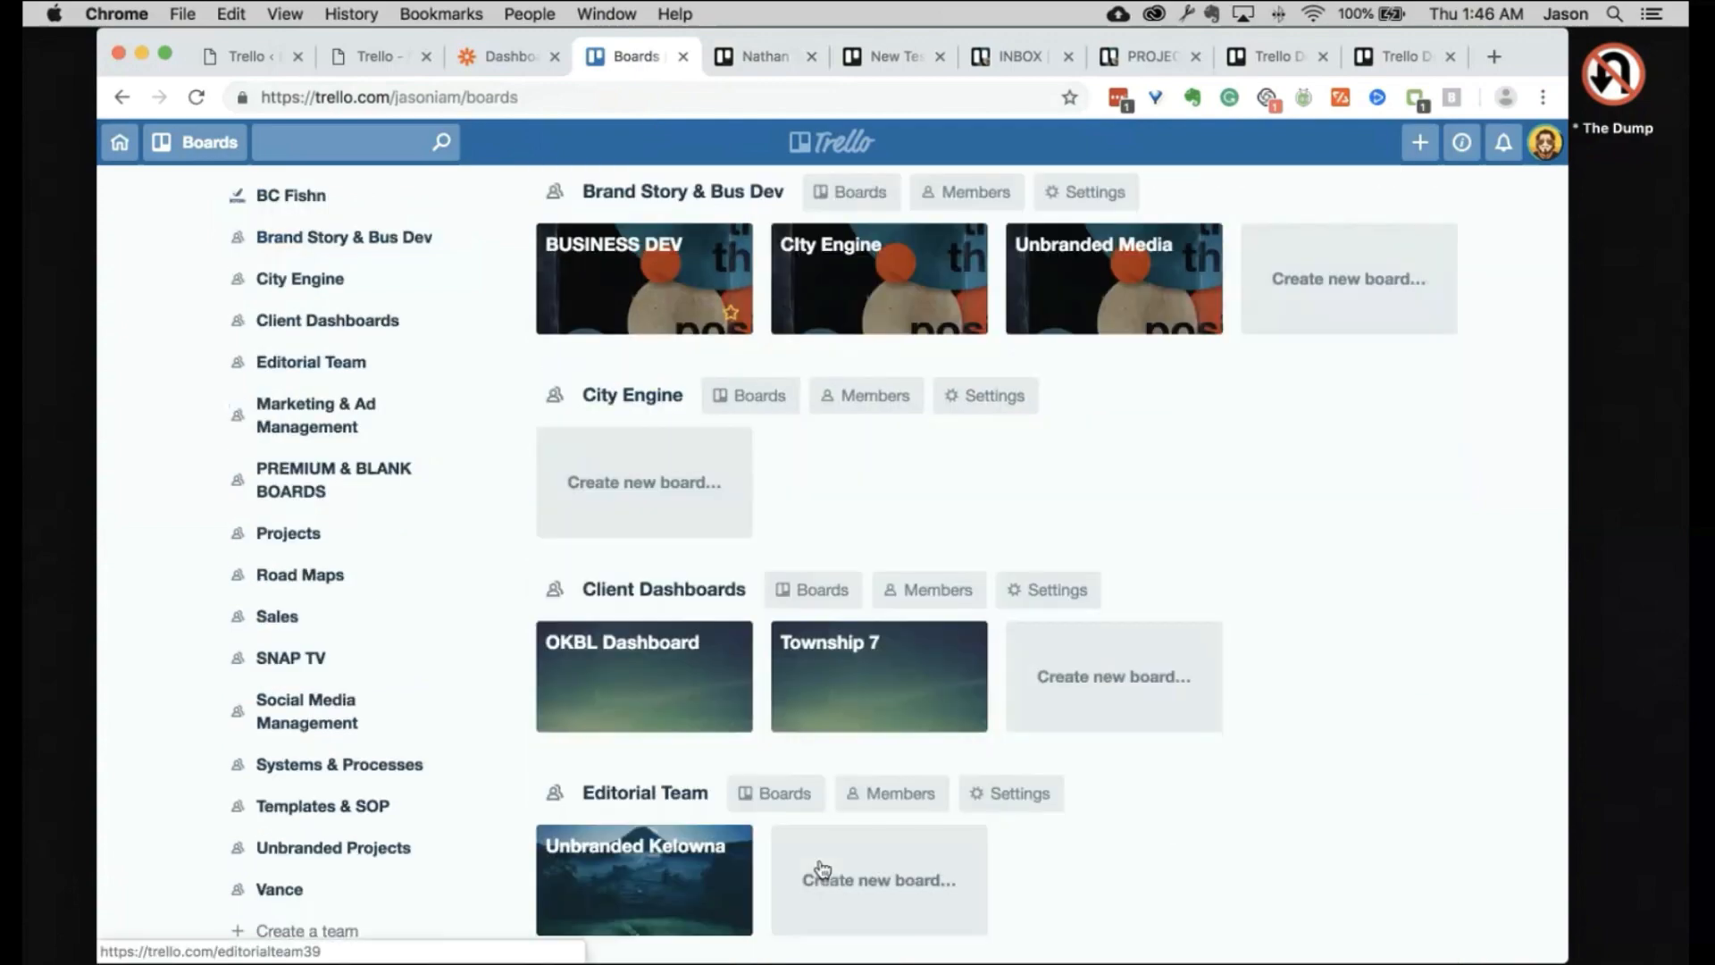
scroll(823, 868, down, 15)
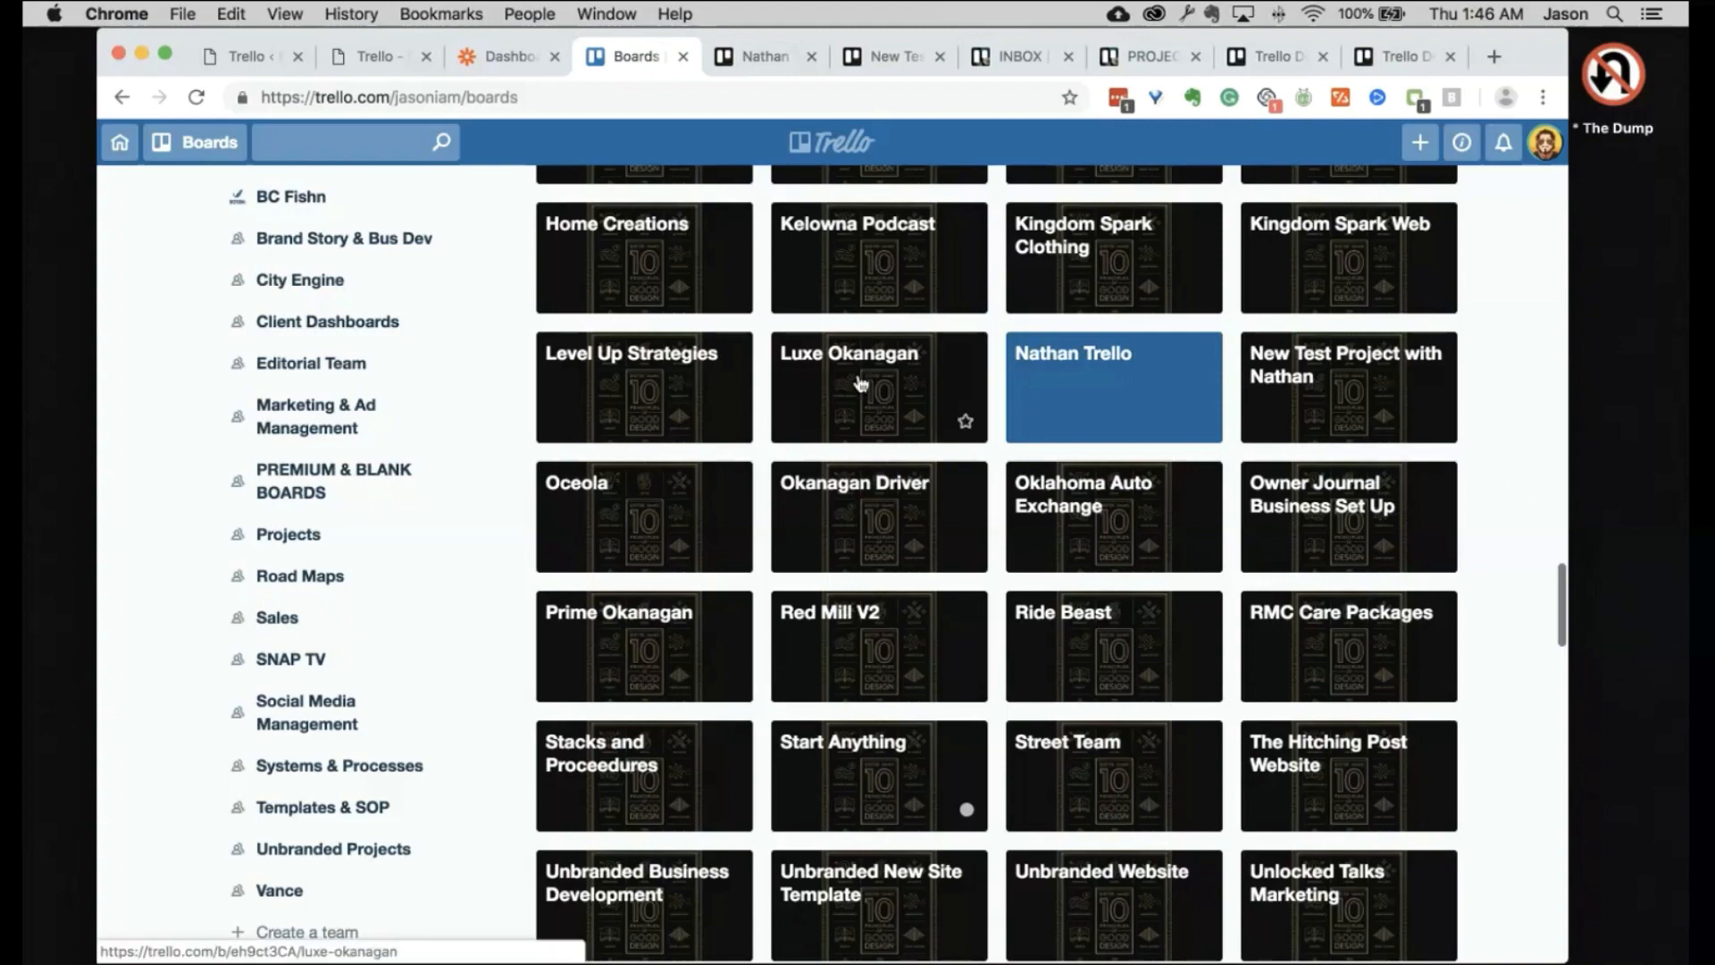
scroll(860, 382, down, 10)
scroll(860, 382, up, 2)
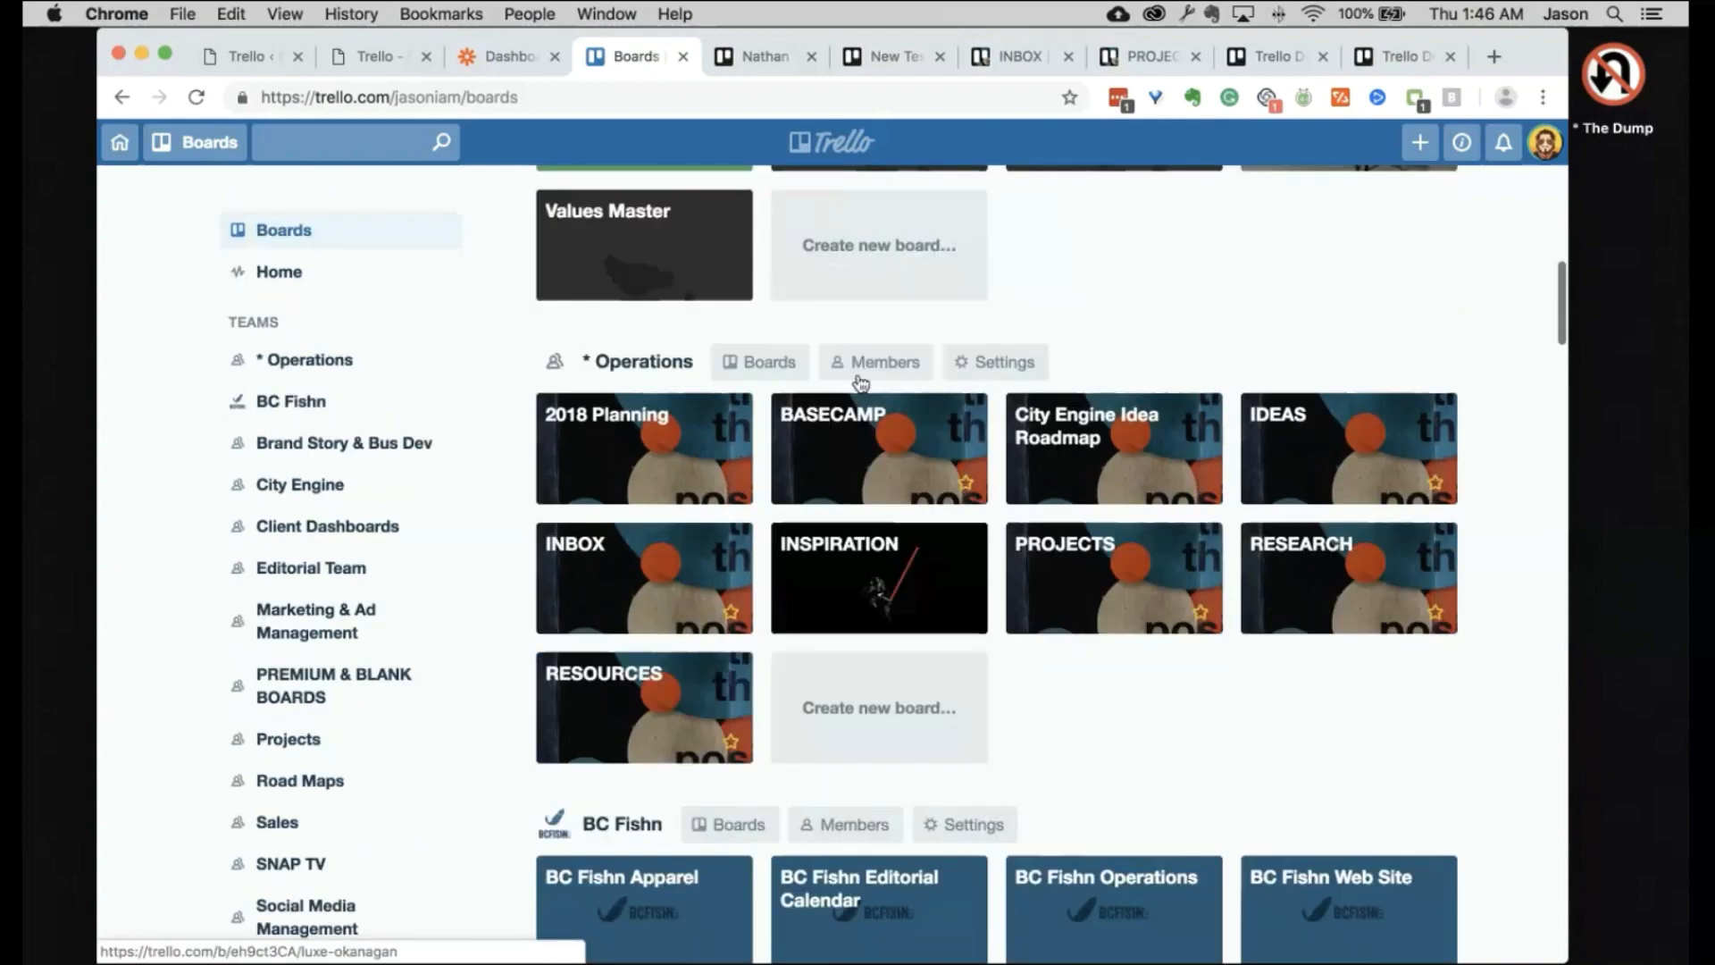
scroll(860, 382, up, 10)
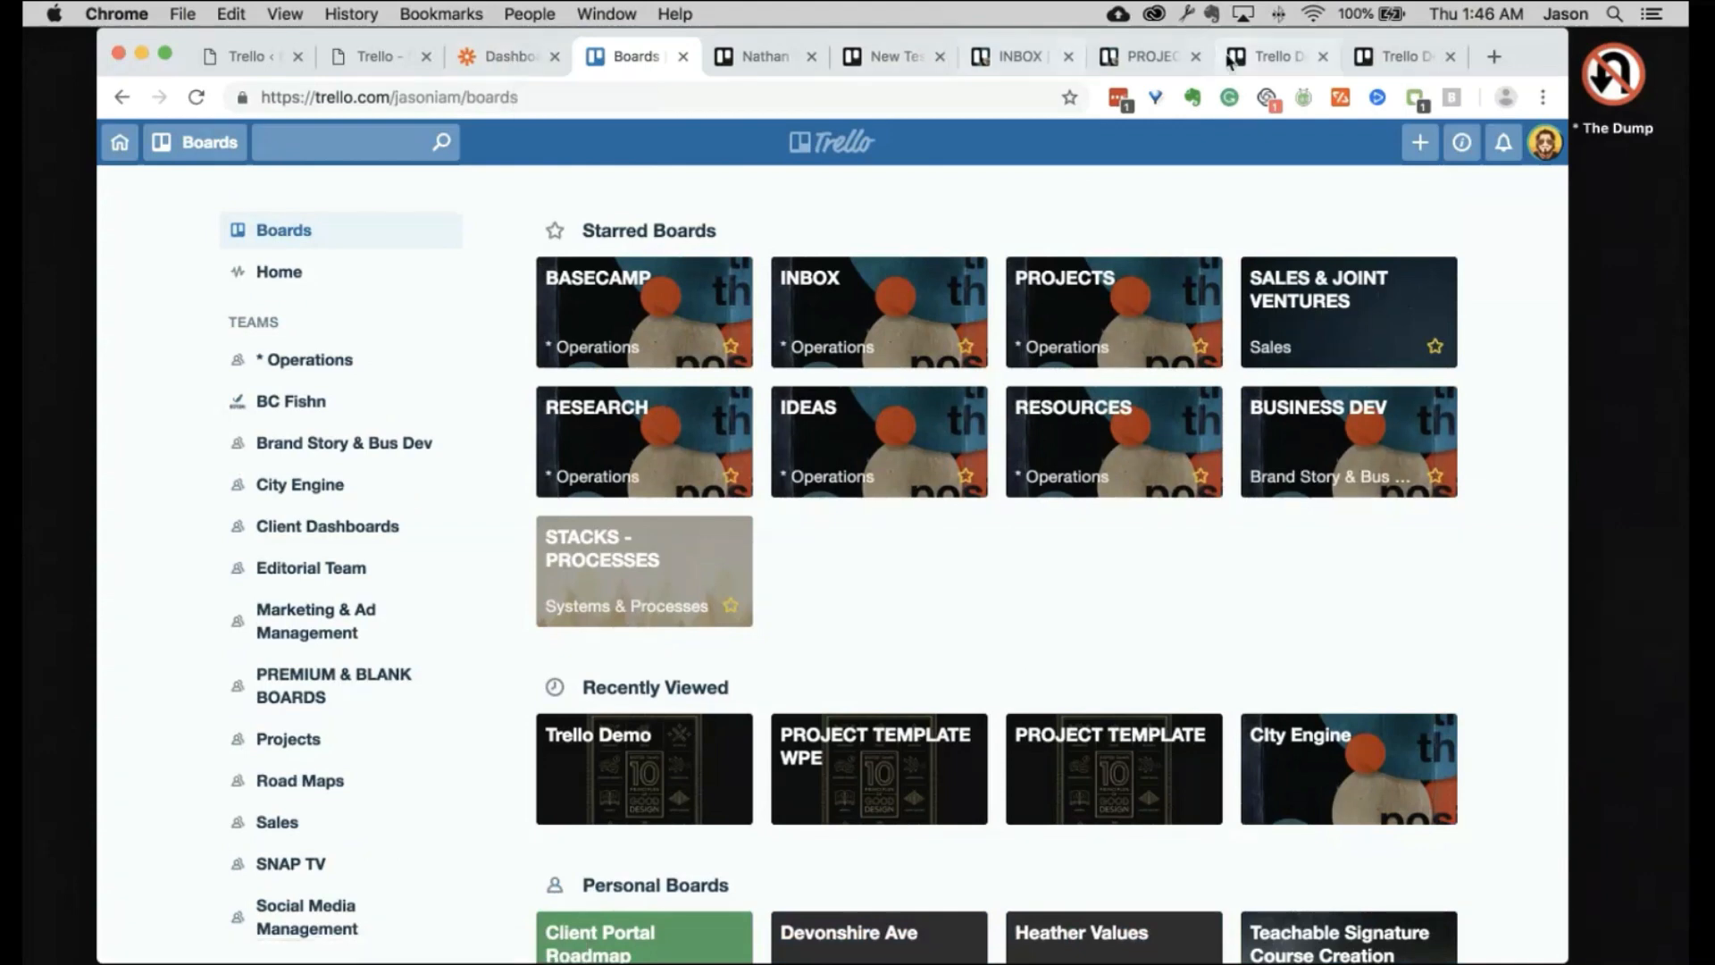
click(1150, 57)
scroll(461, 474, left, 10)
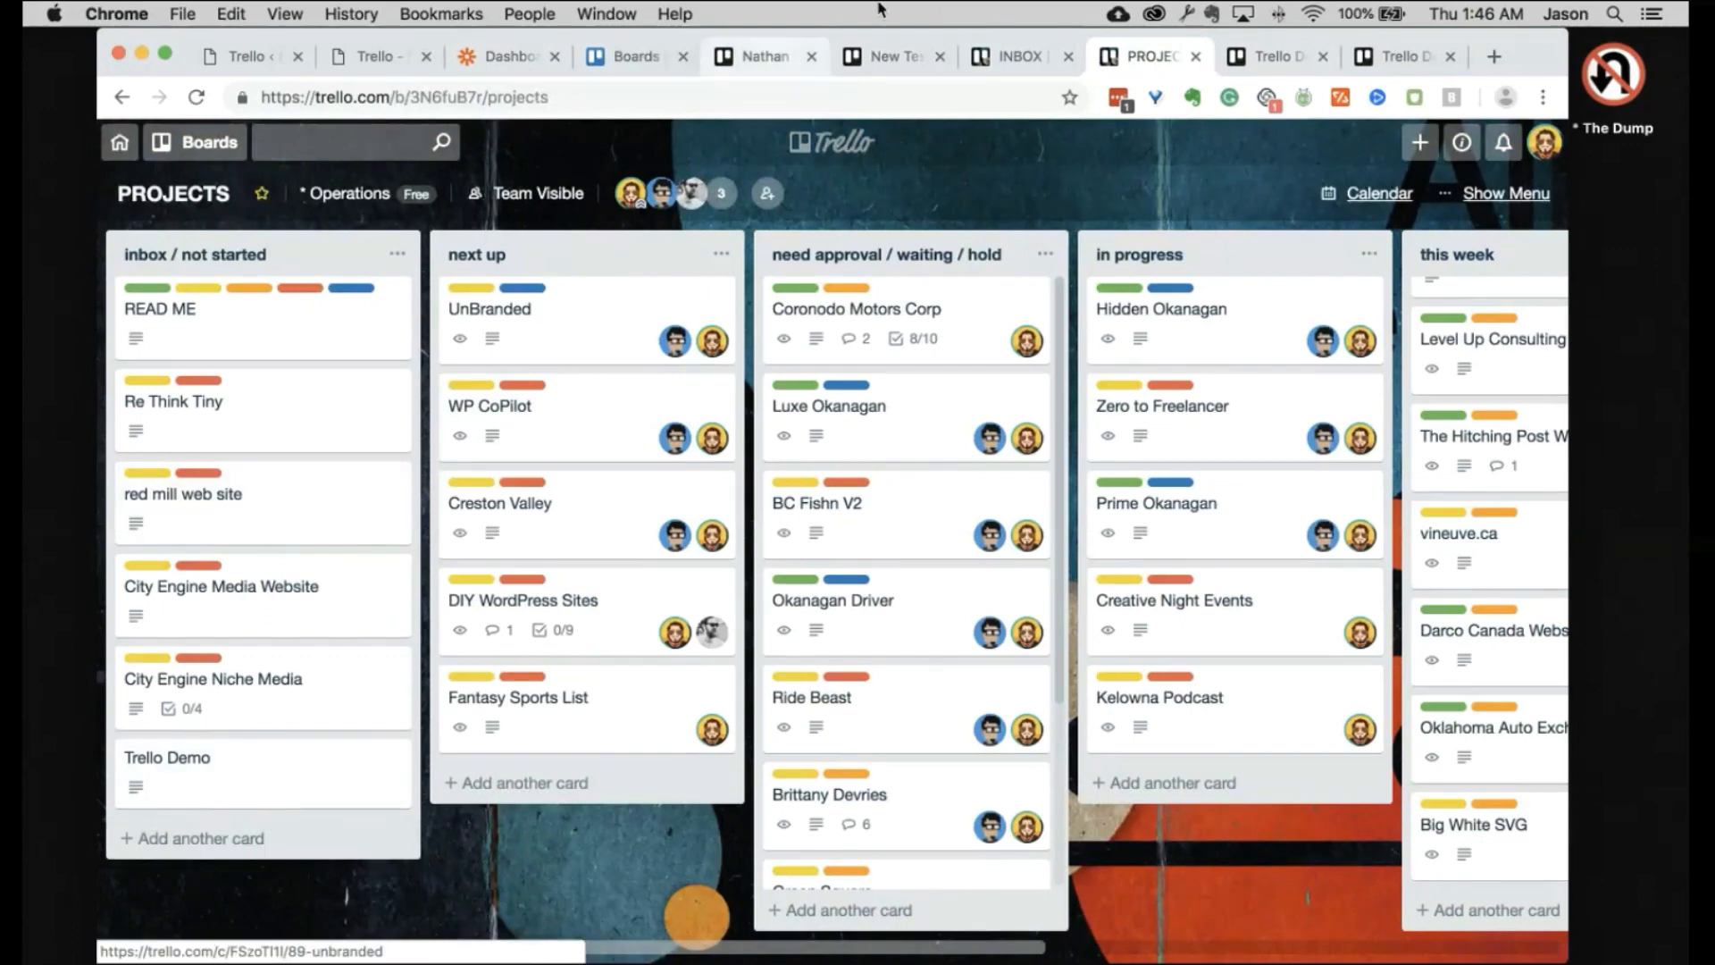
Step: Manually run the New Project to Road Map zap in Zapier, then return to PROJECTS
click(527, 60)
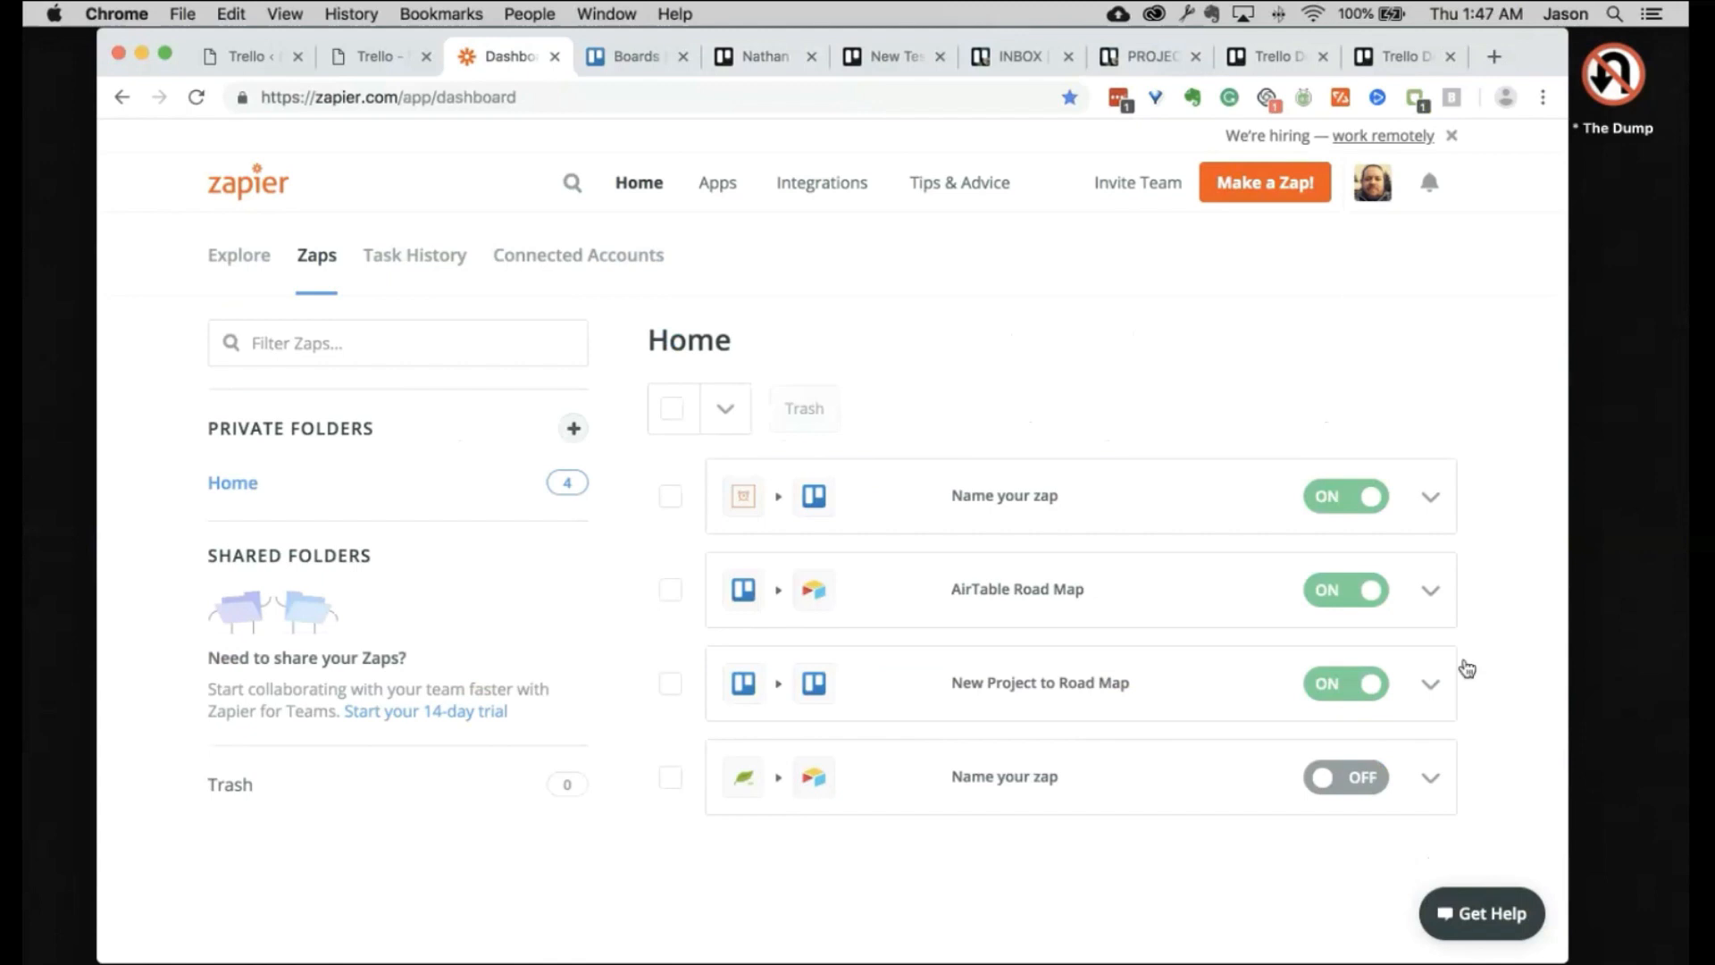
scroll(1511, 669, down, 1)
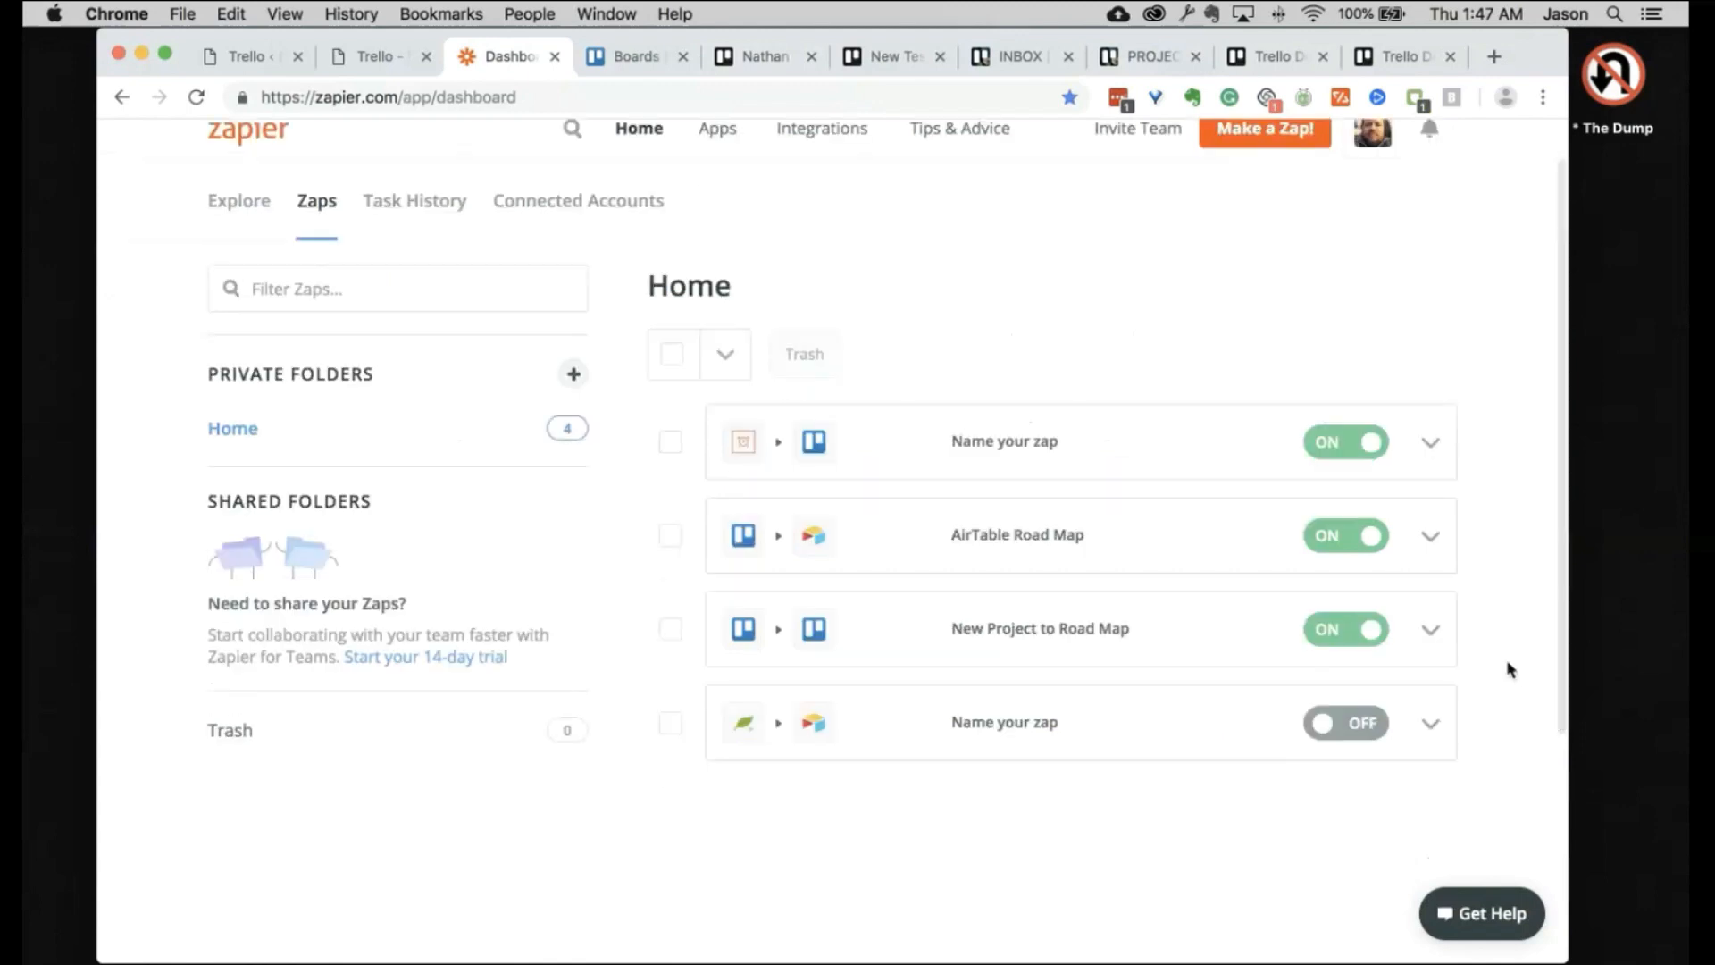
click(1430, 629)
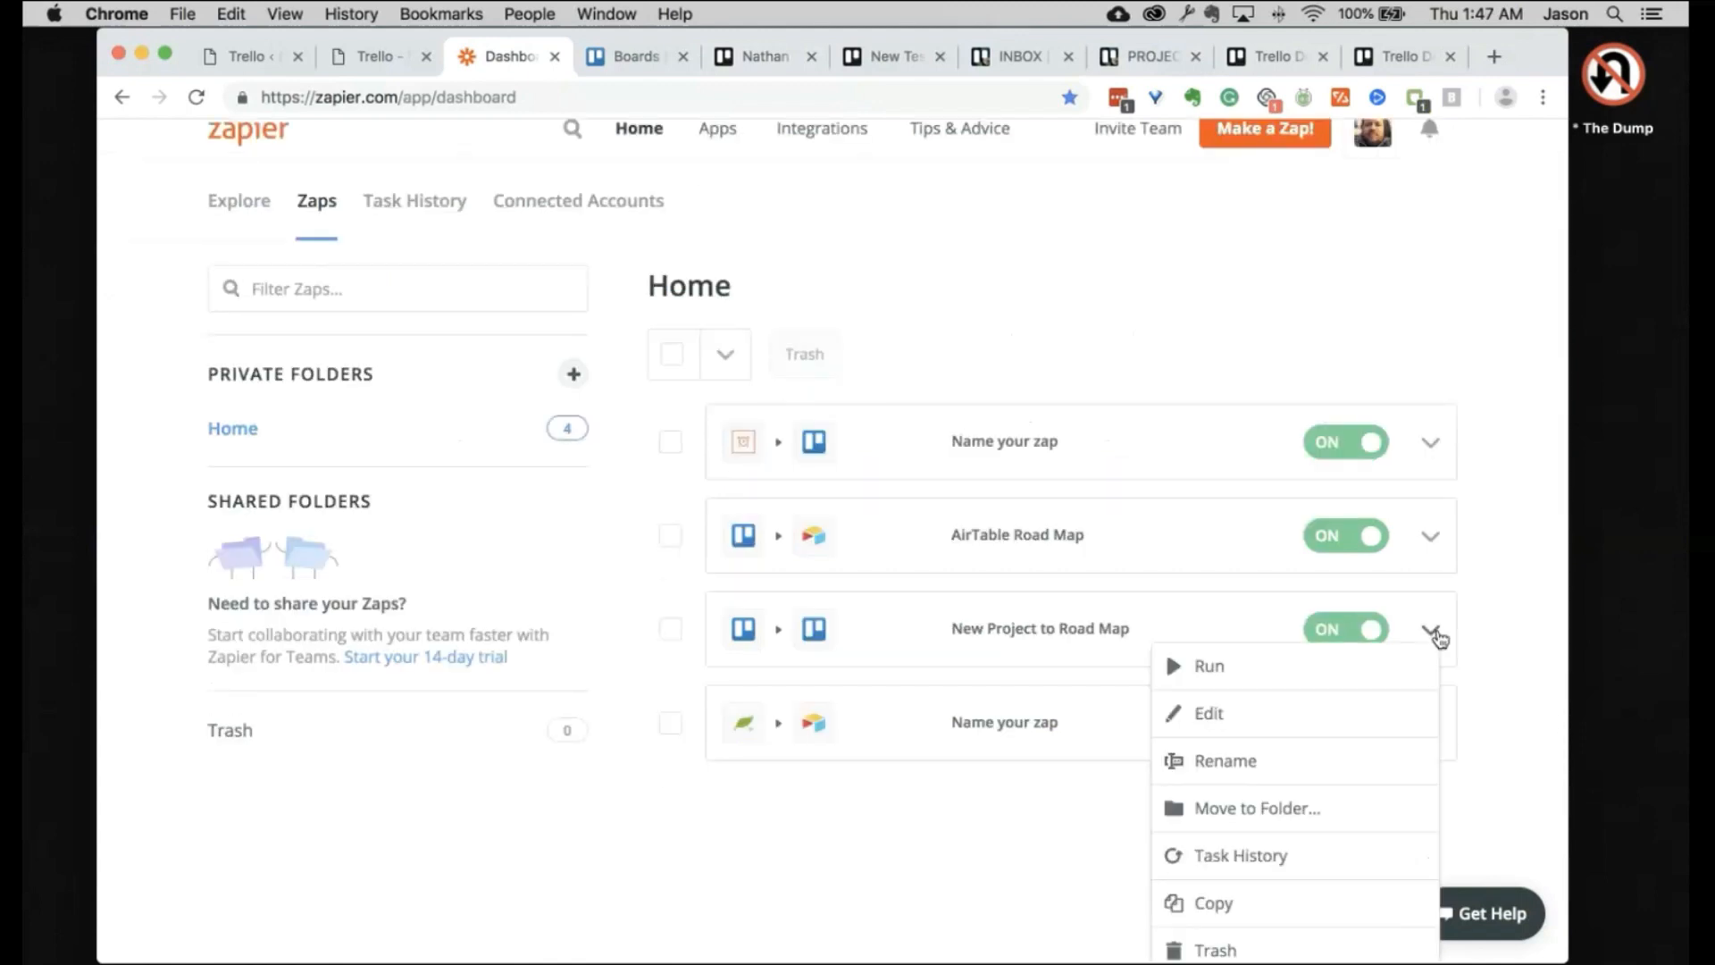
click(1236, 678)
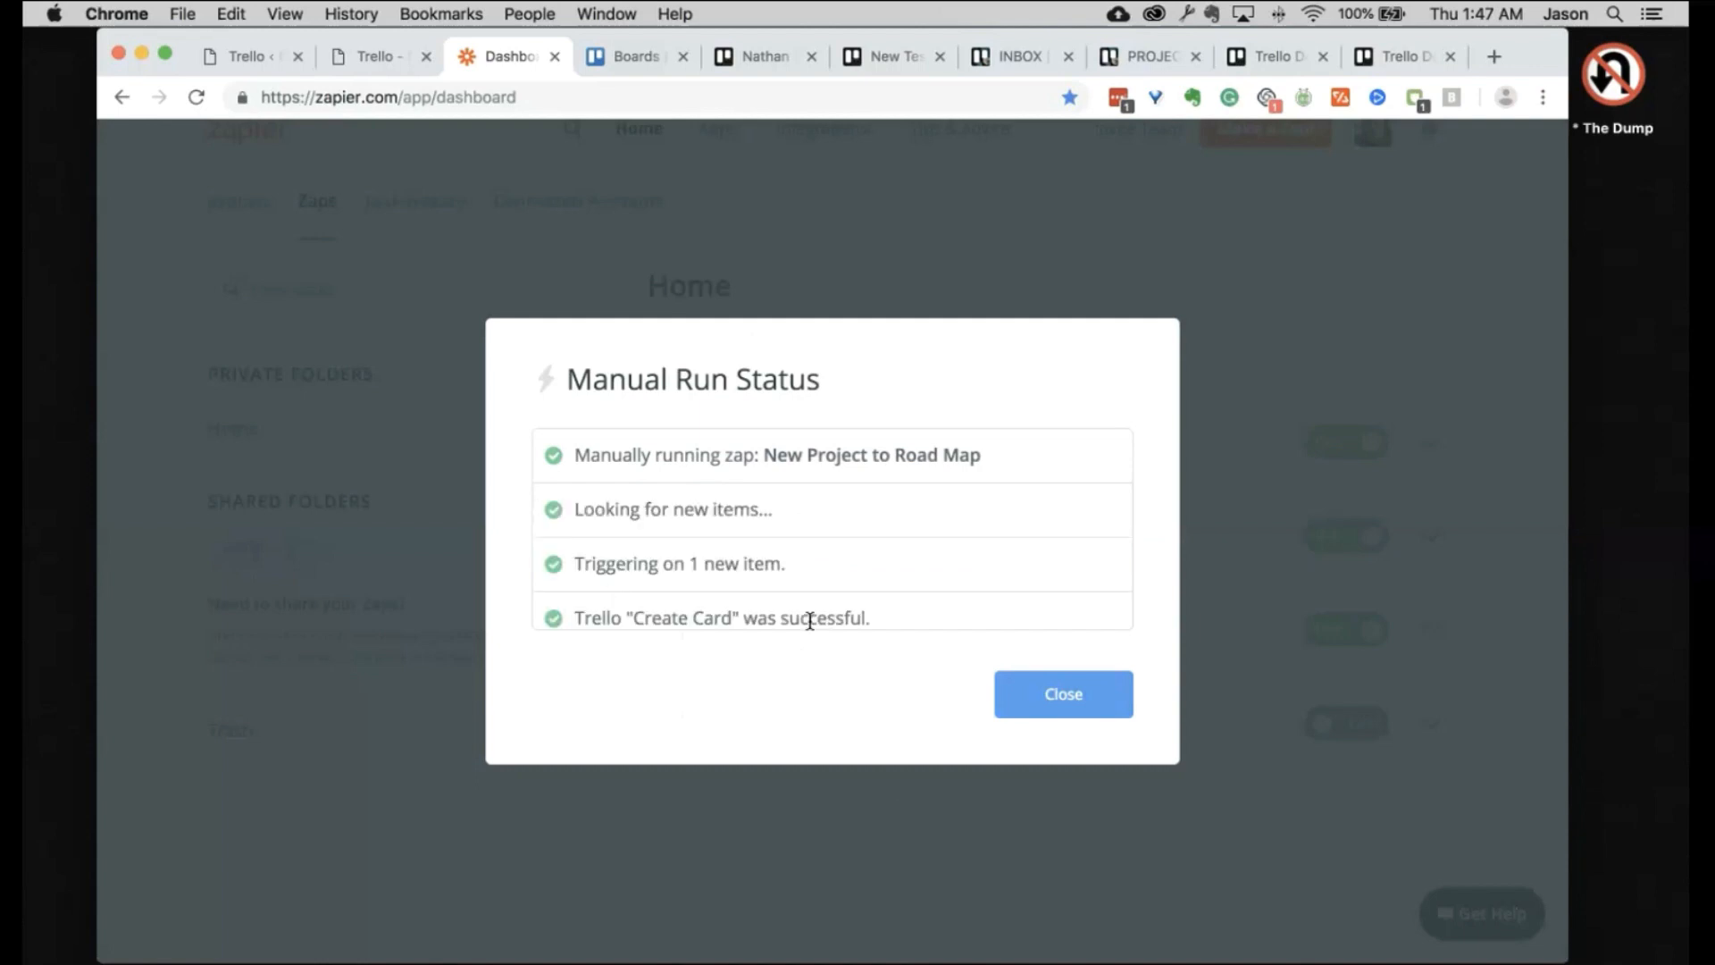
click(1096, 700)
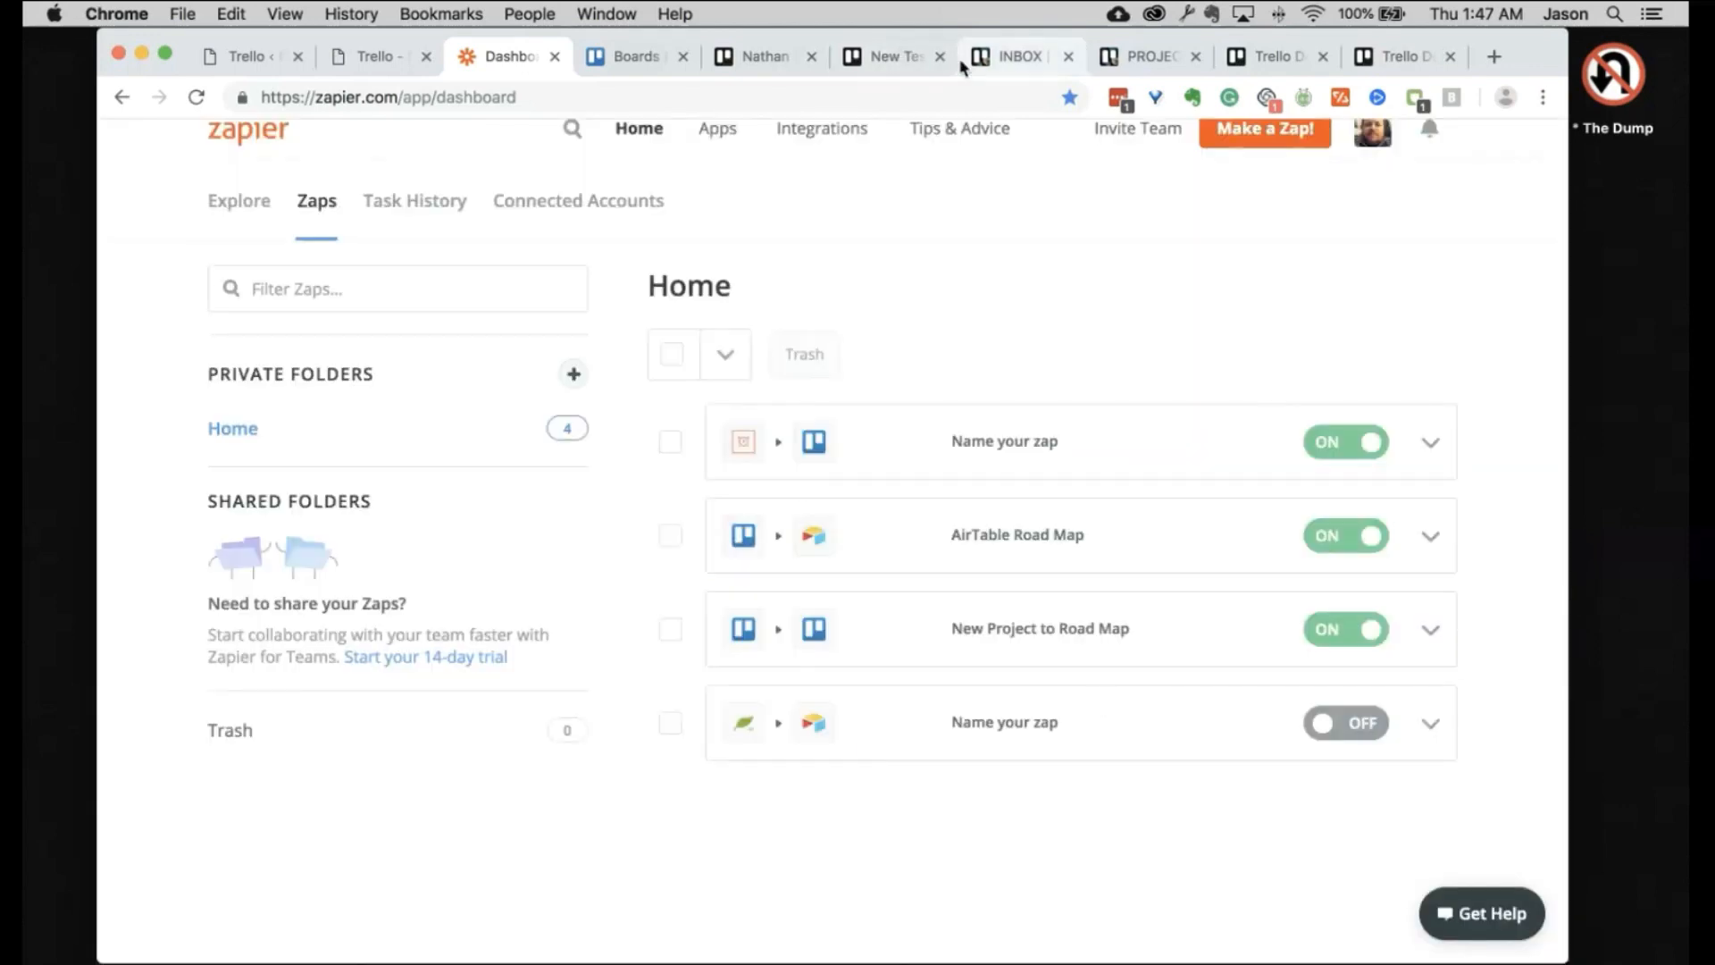
click(1152, 56)
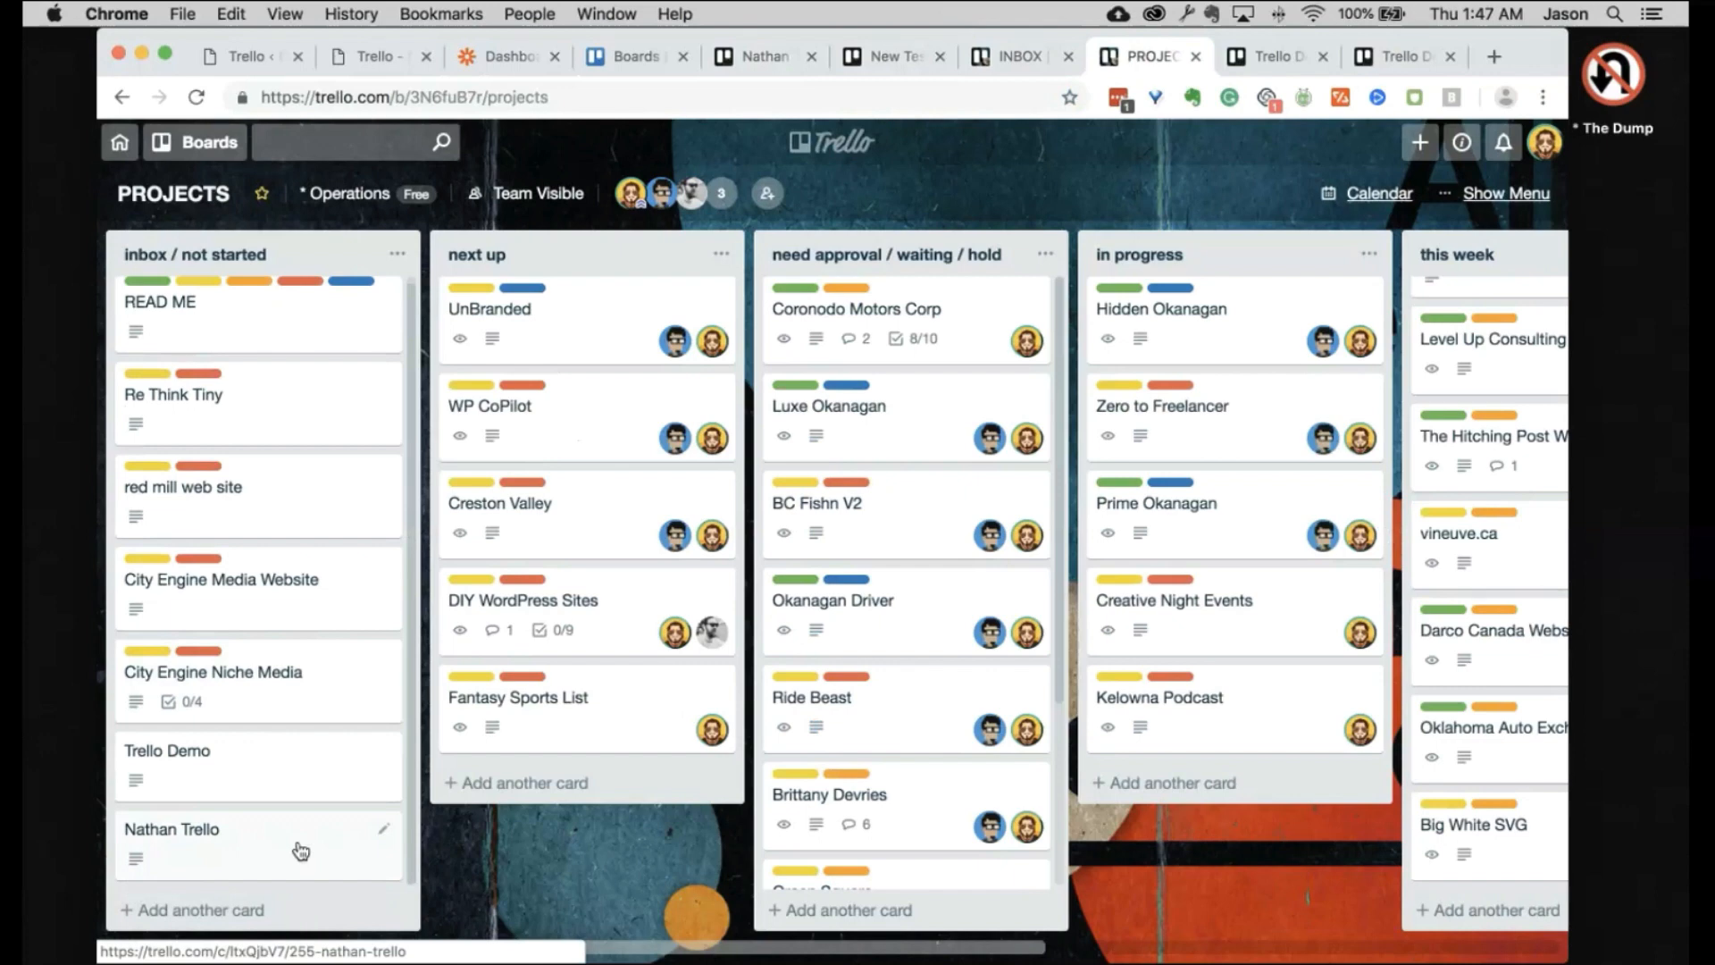
Step: Verify the new card's description link opens the copied client board, then close that tab and the card
click(293, 857)
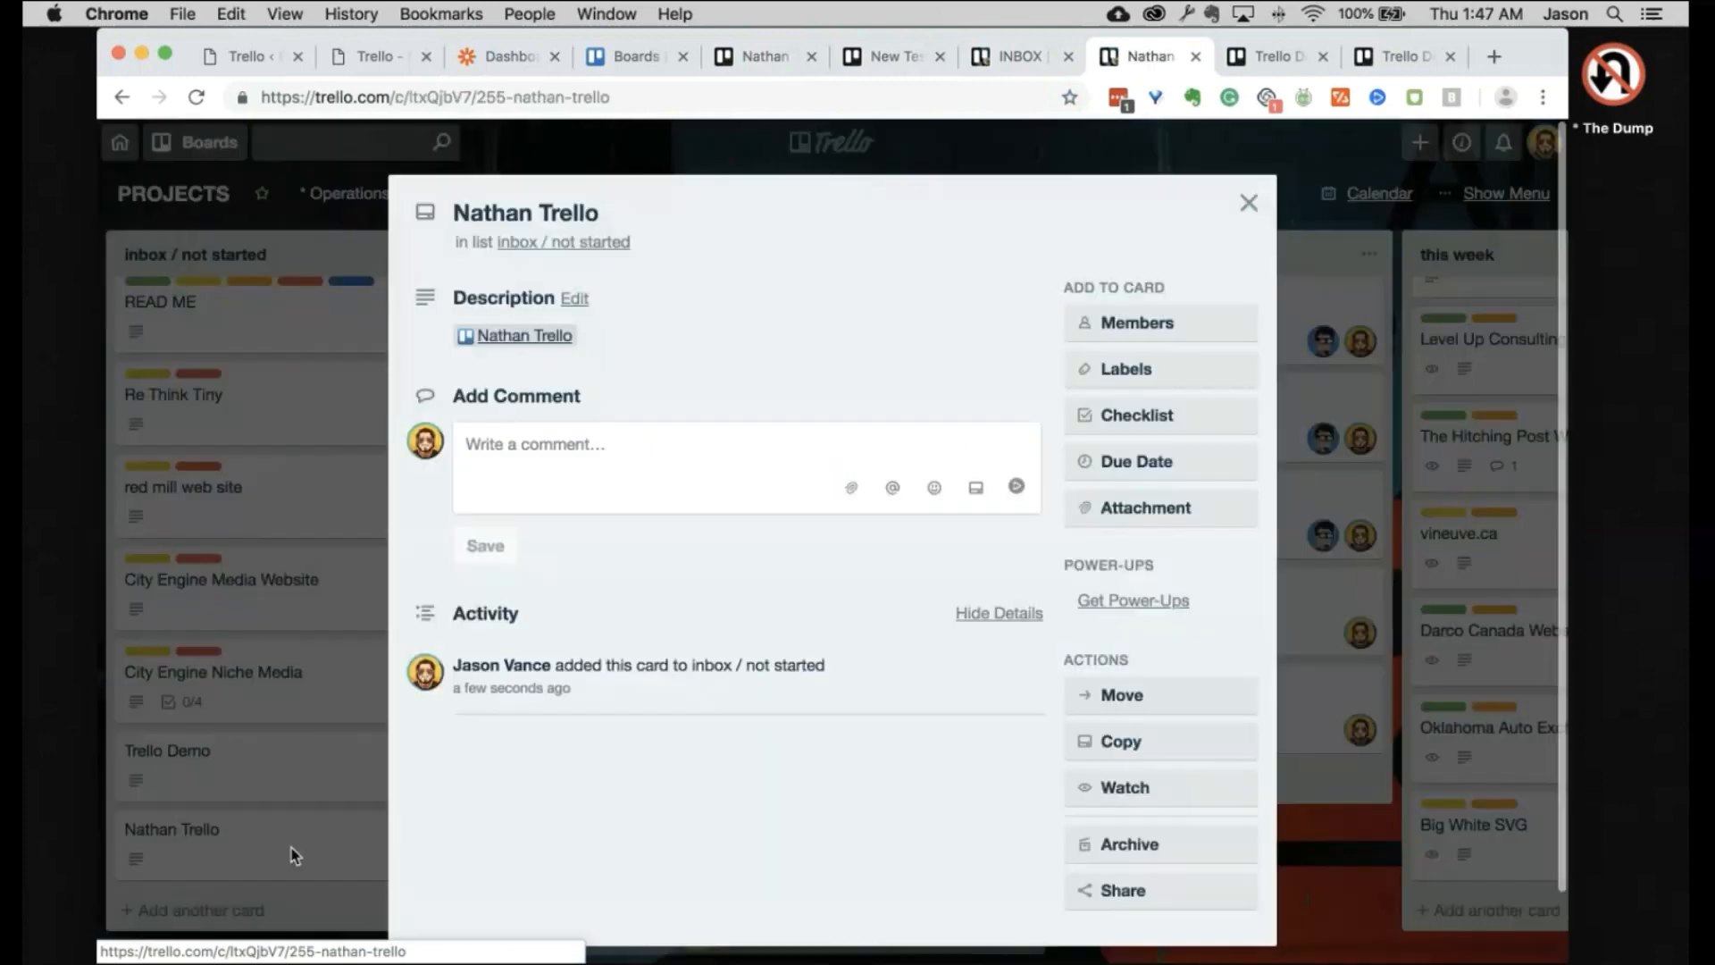
super+click(521, 335)
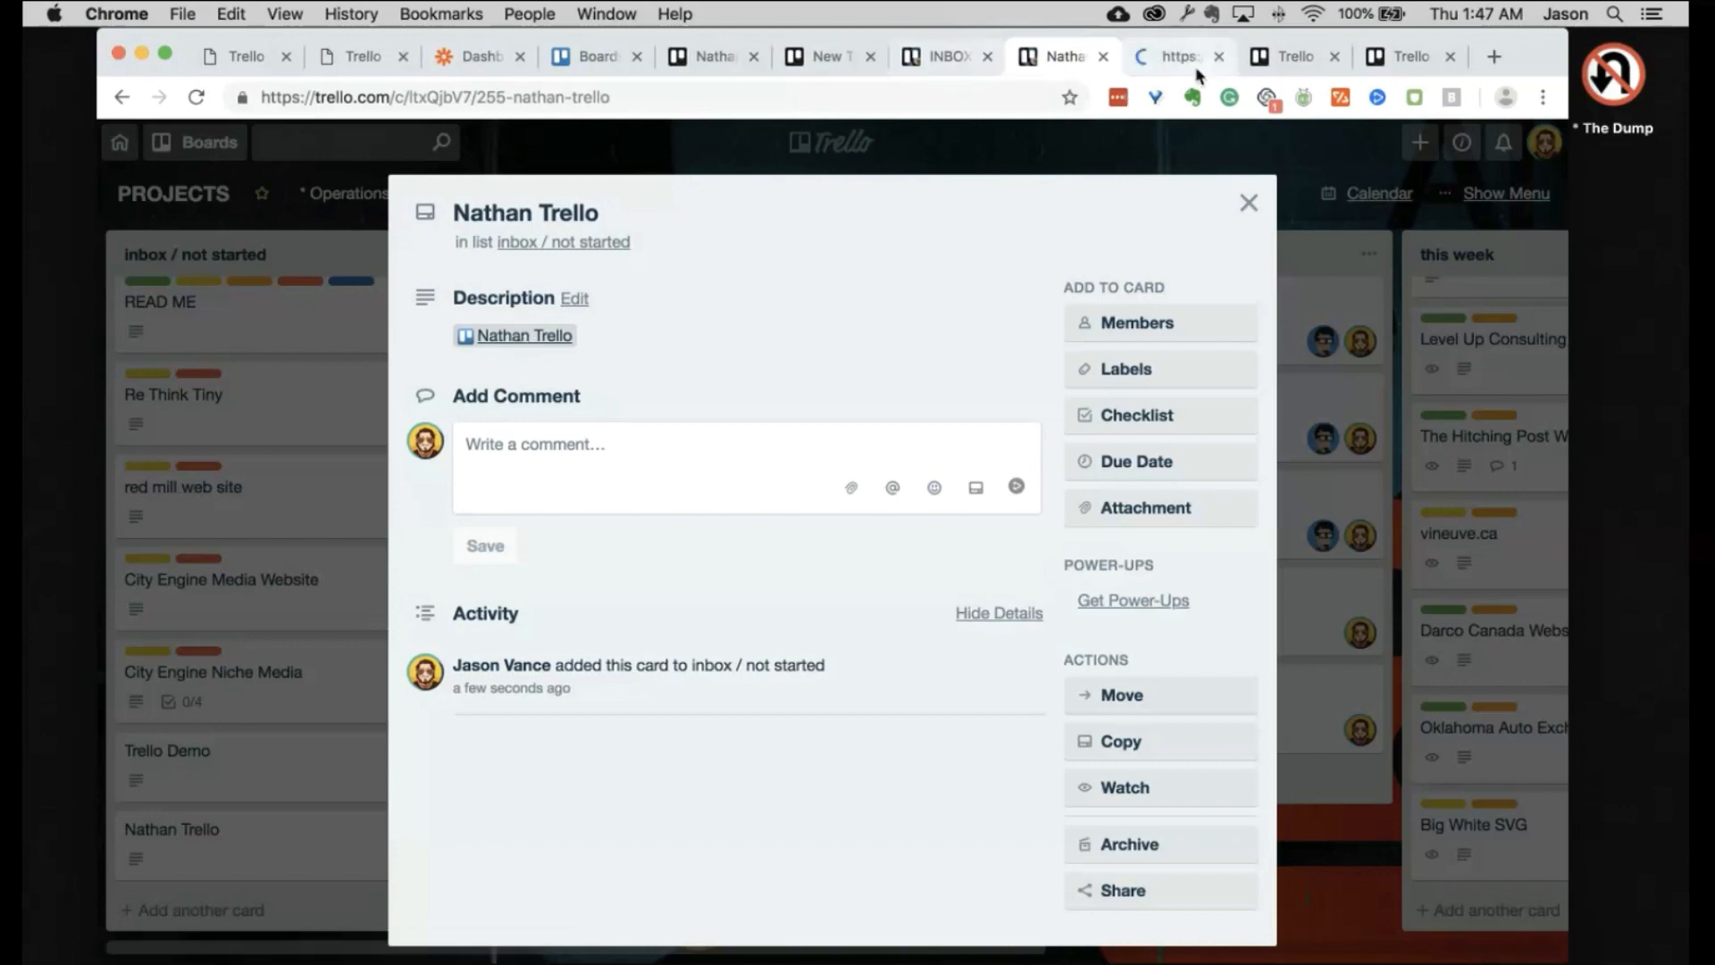
click(1192, 64)
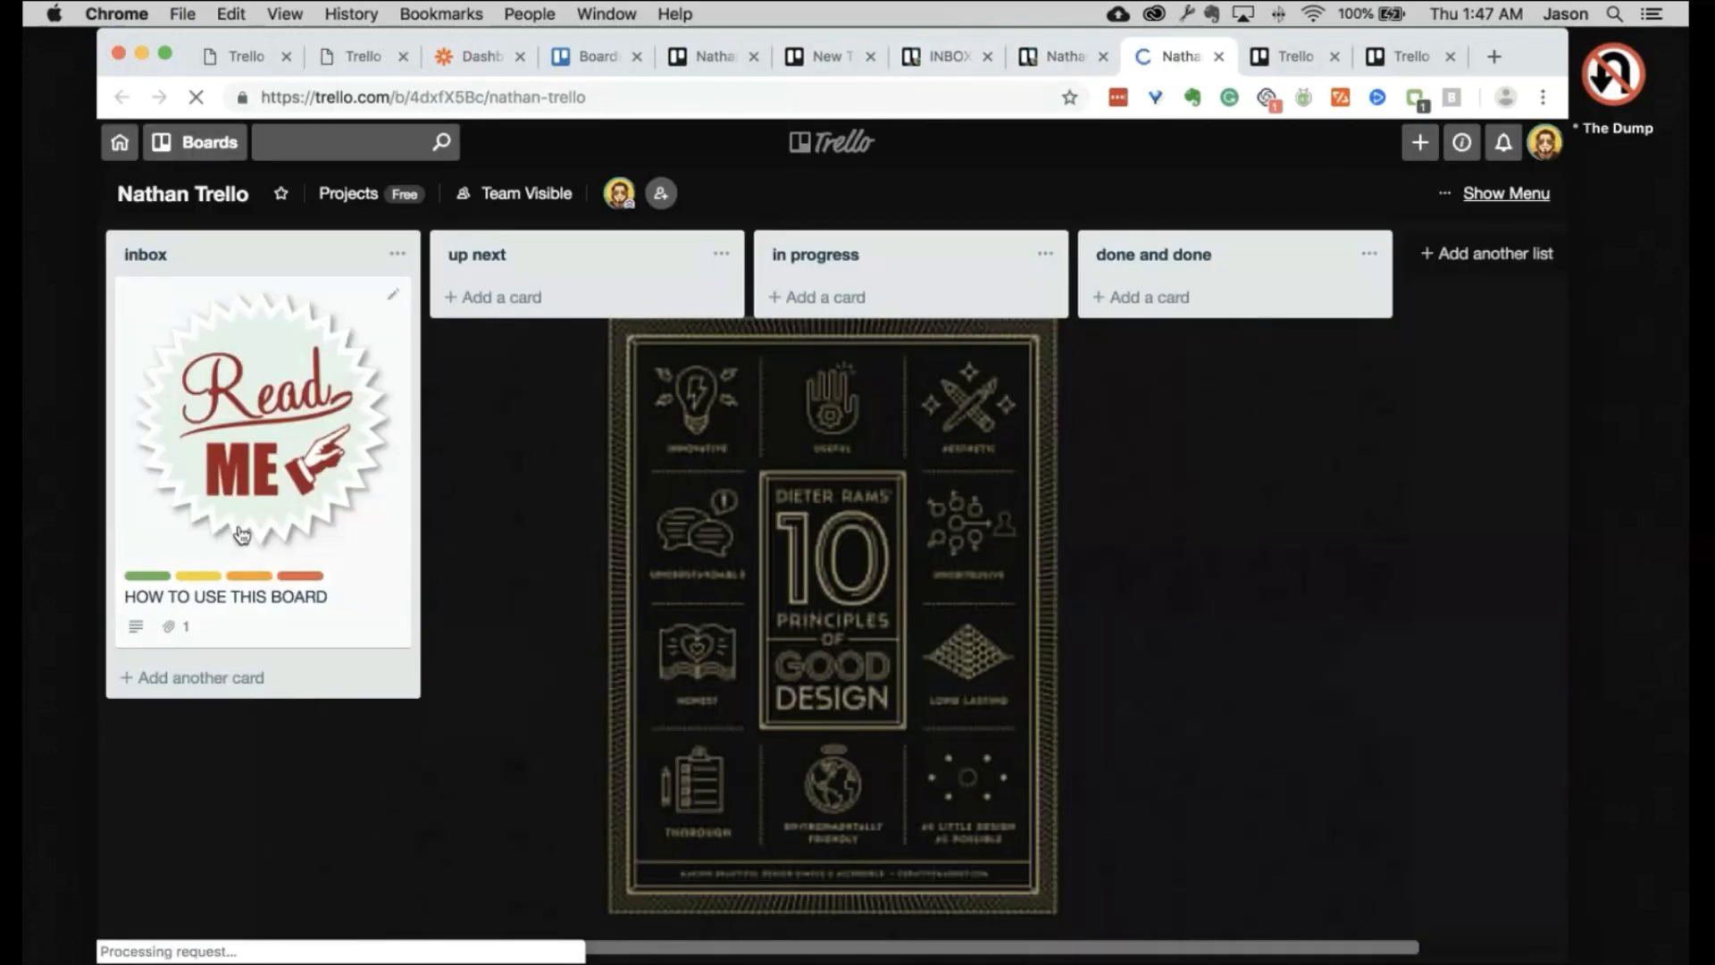
click(1220, 57)
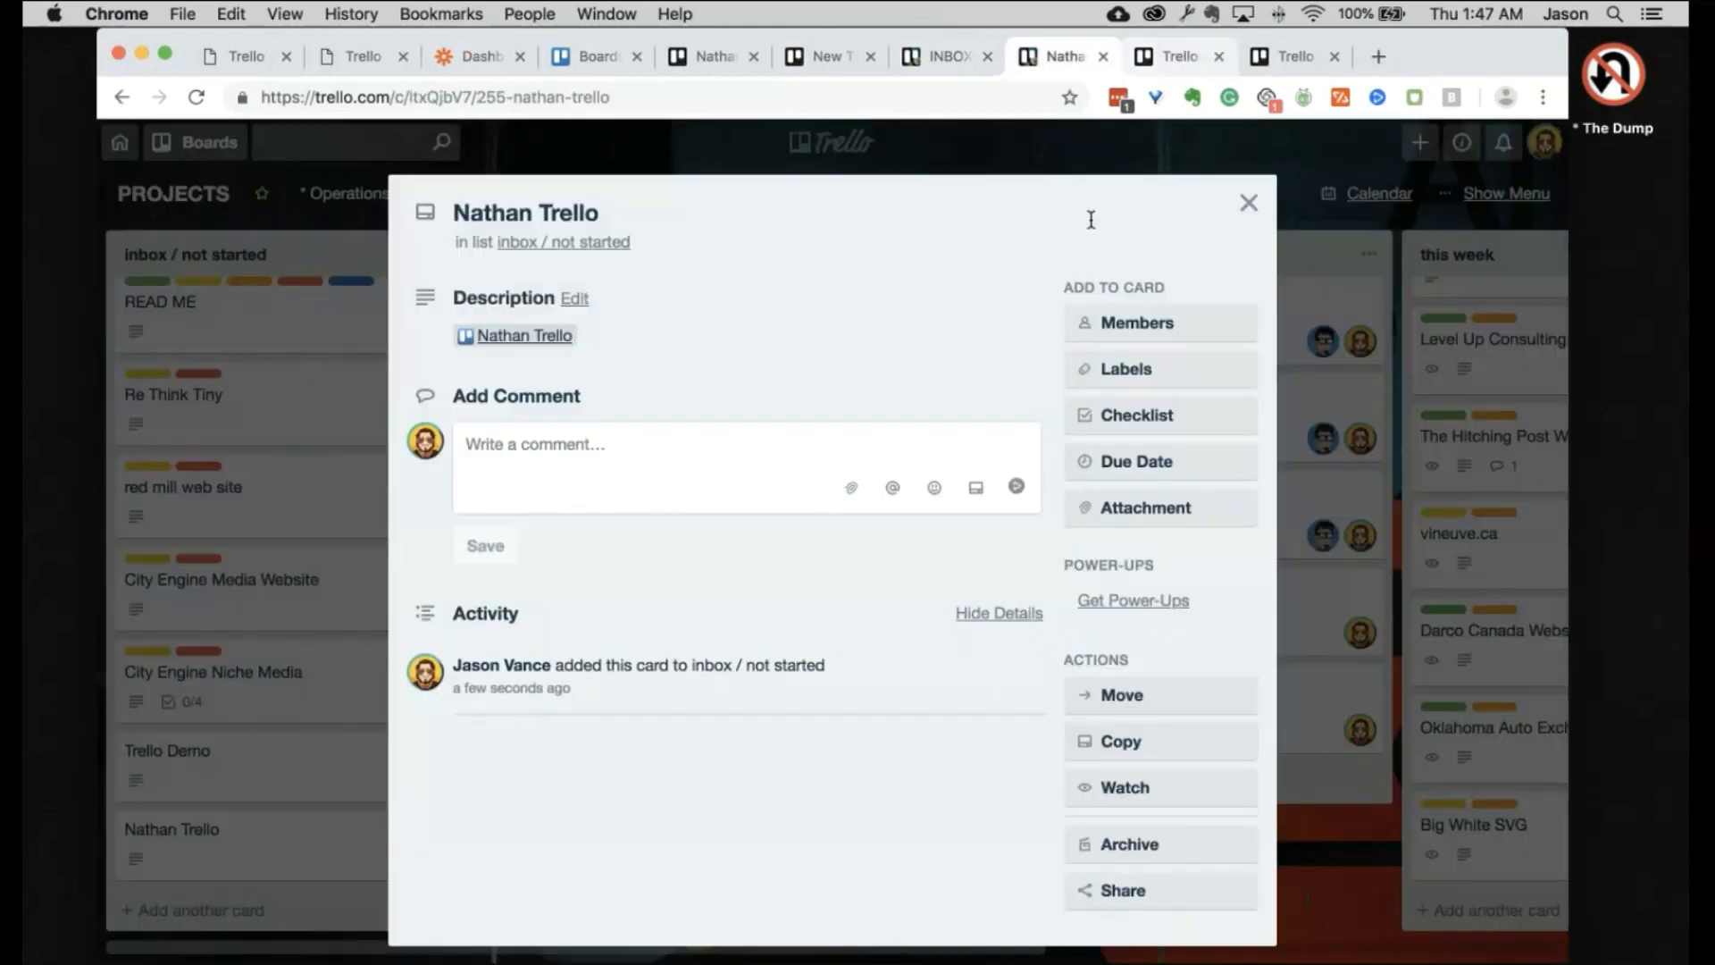
click(1249, 202)
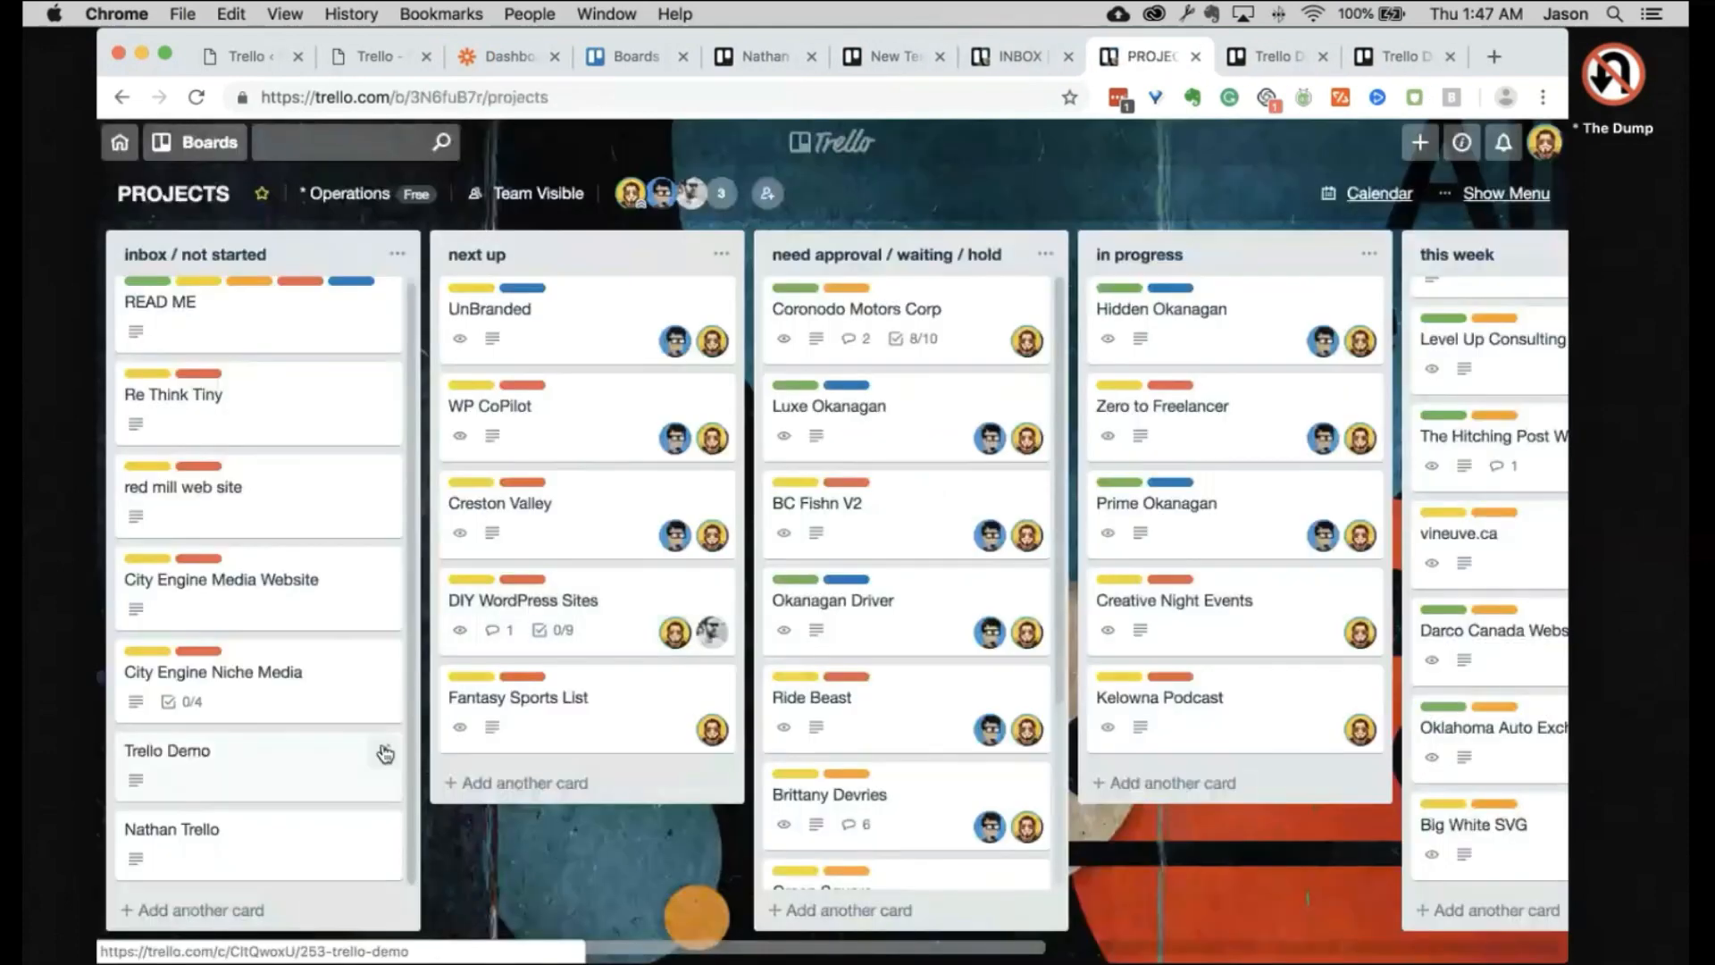
Step: Drag the client's Trello card and the Trello Demo card to the top of this week
scroll(384, 753, right, 3)
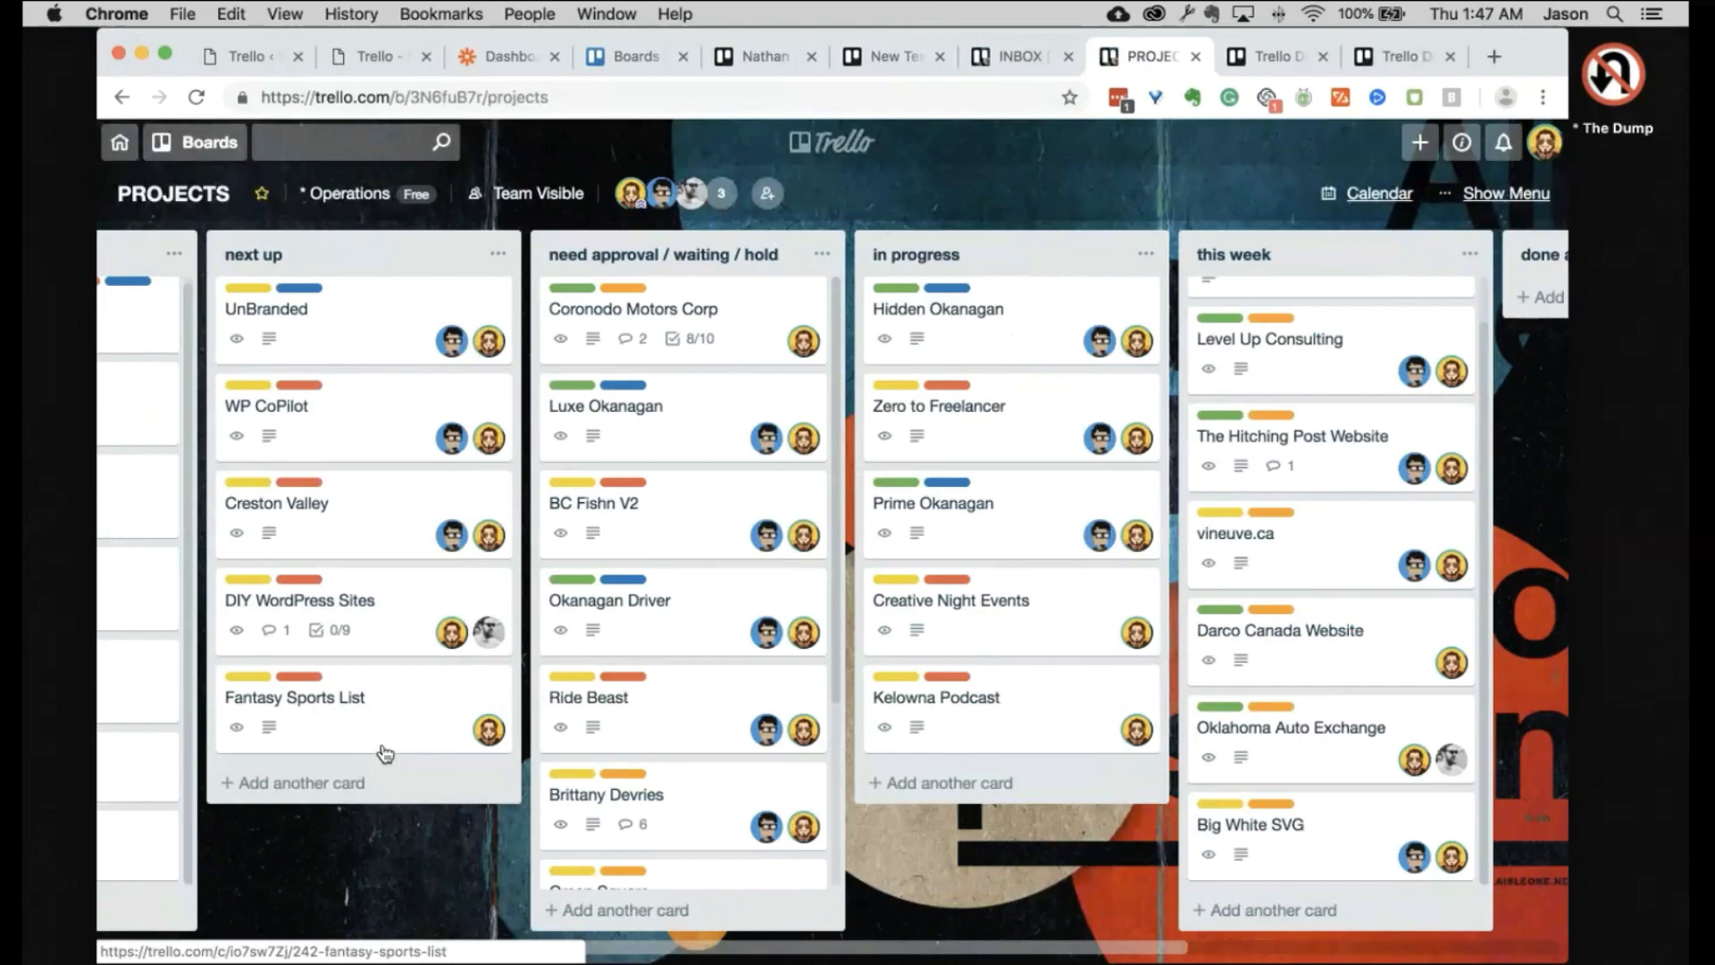
scroll(384, 753, right, 5)
scroll(615, 436, left, 8)
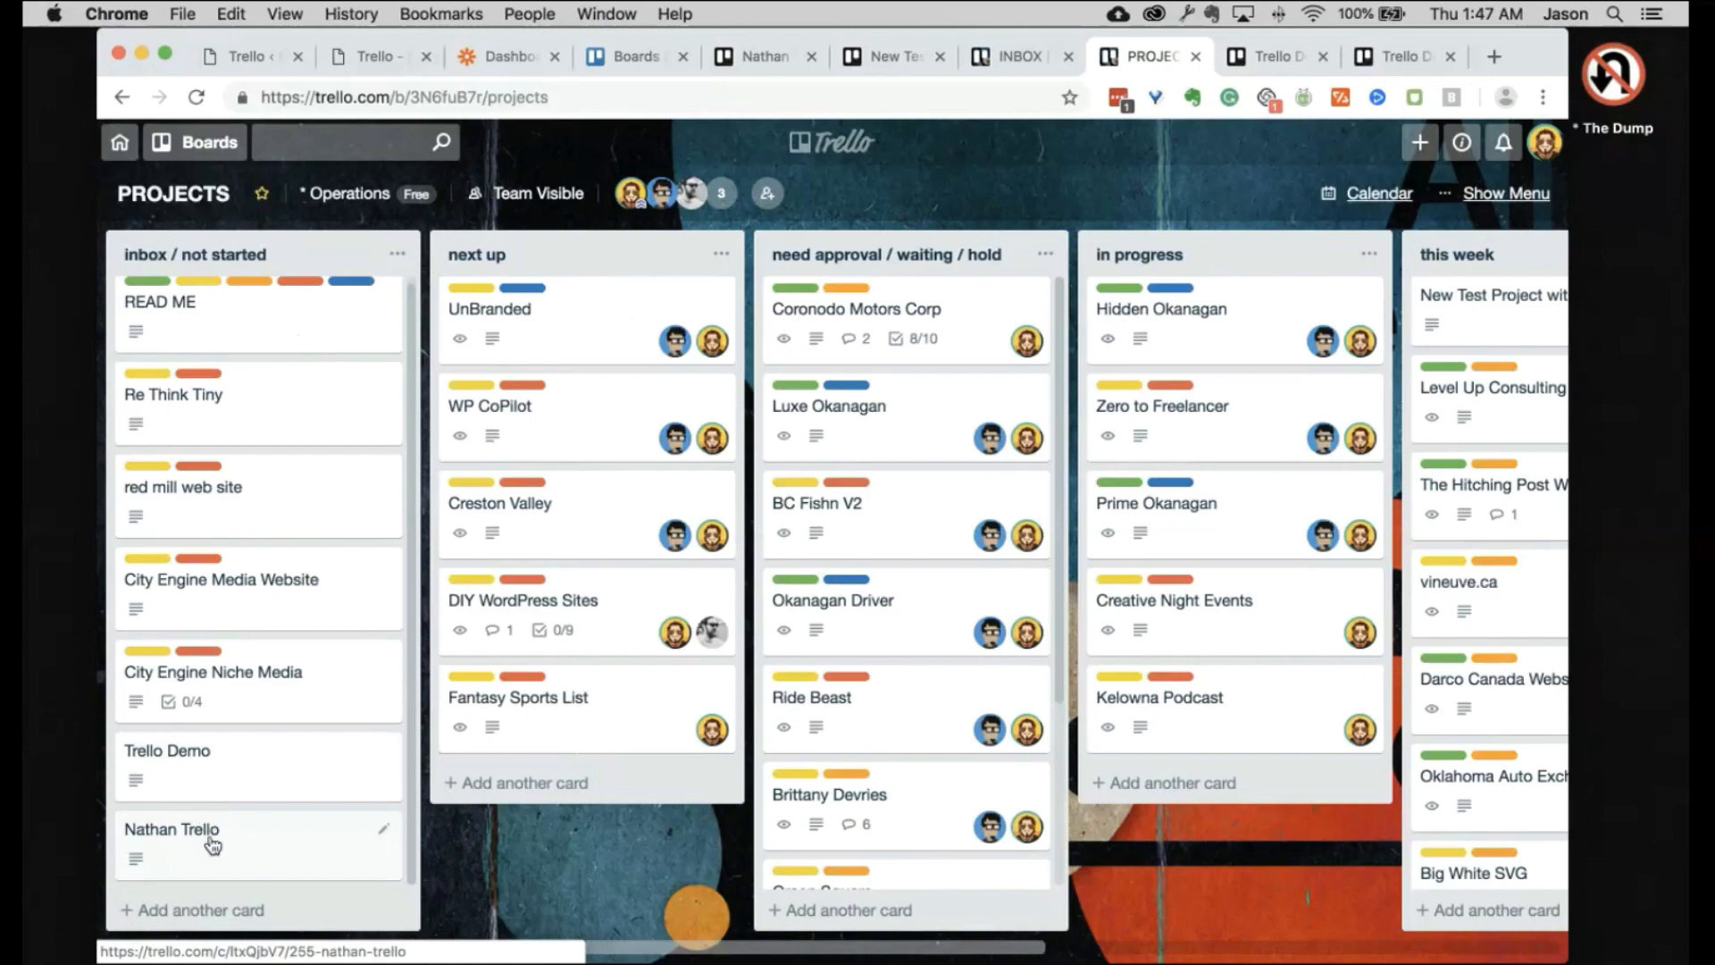
drag(212, 844, 1216, 674)
scroll(1215, 674, right, 6)
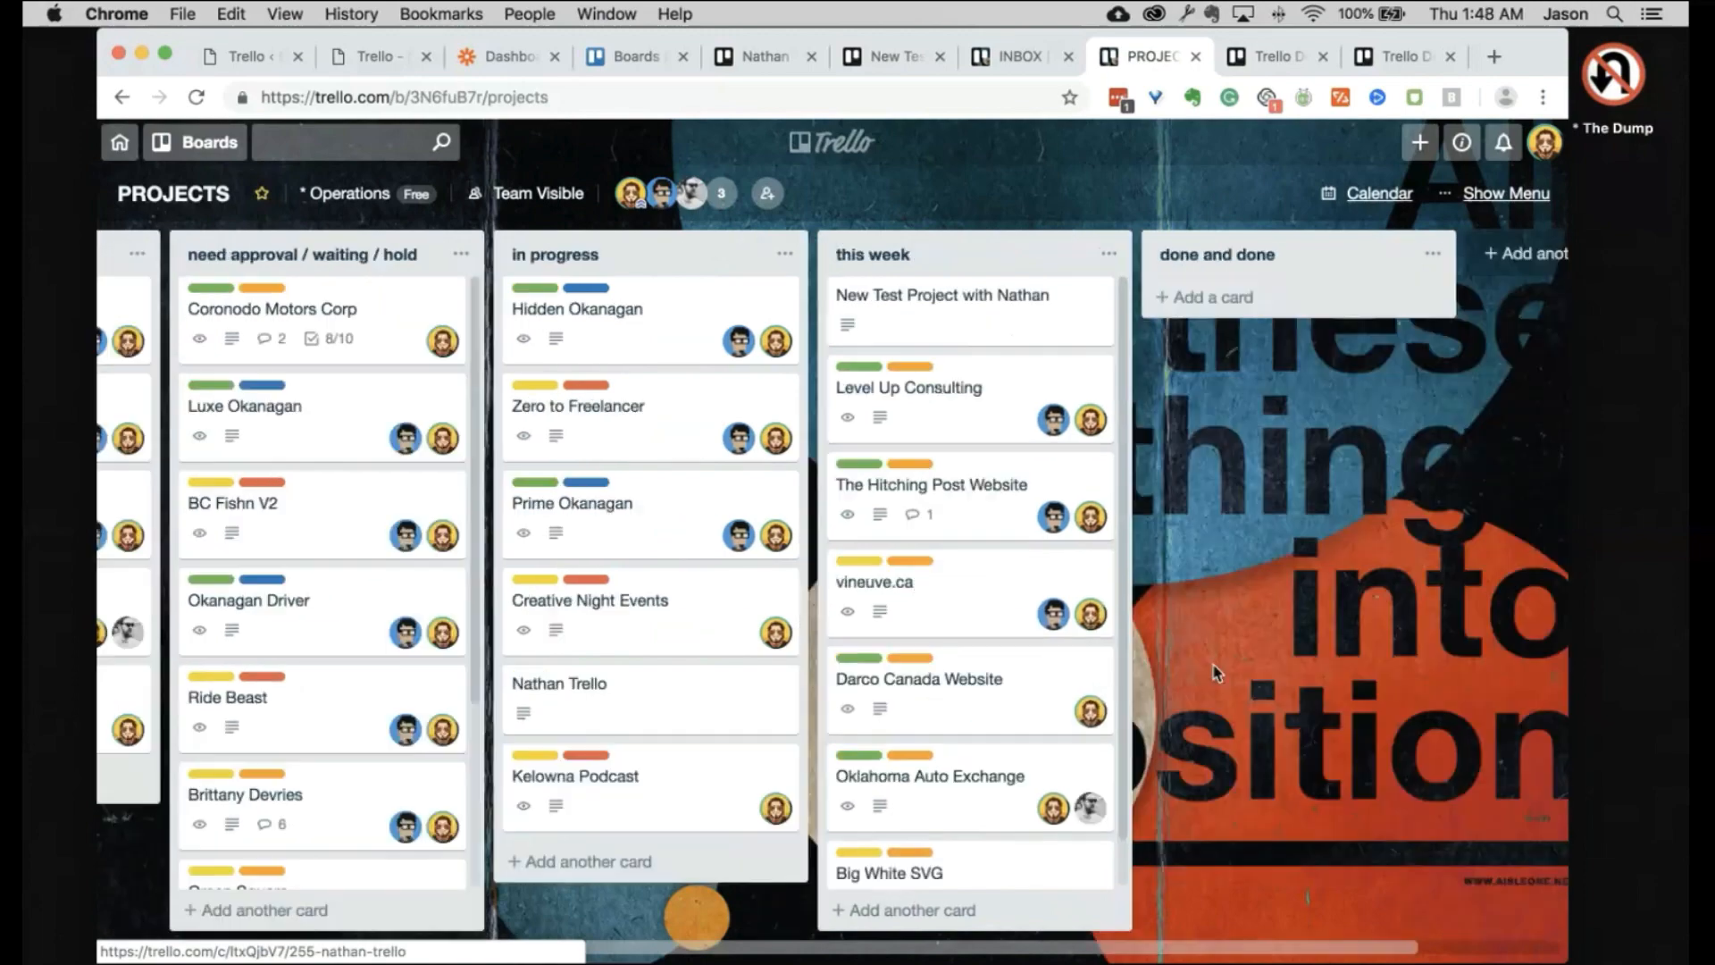
drag(652, 686, 980, 298)
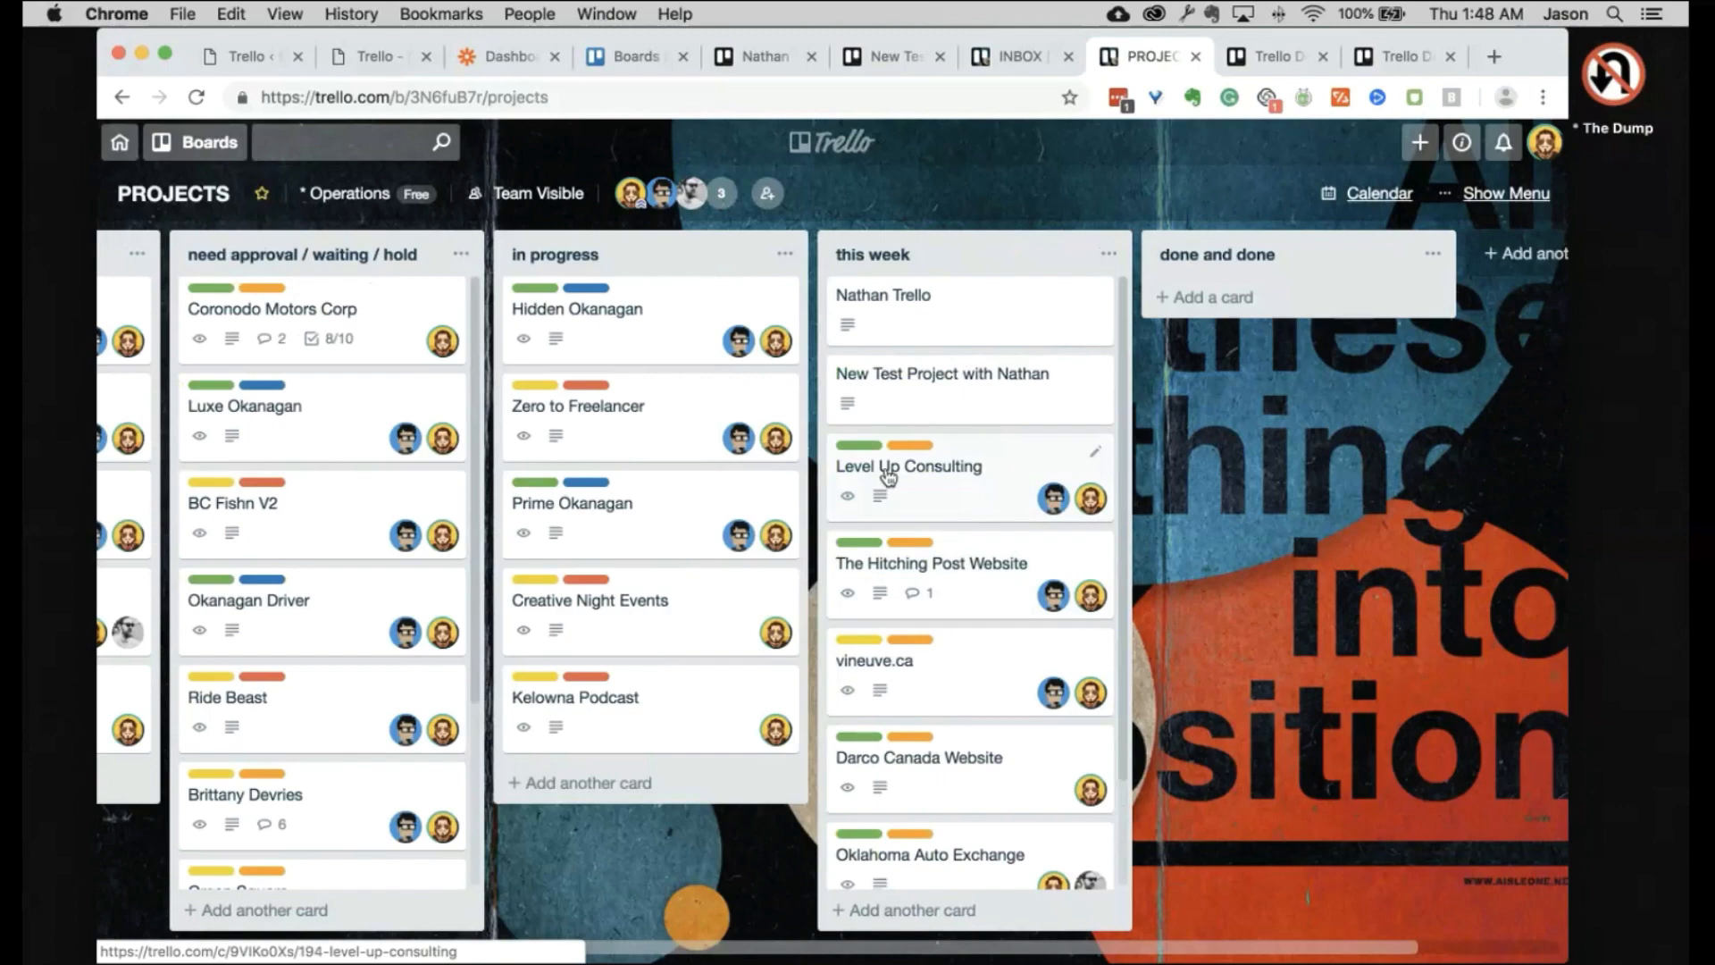
scroll(886, 466, left, 6)
drag(344, 746, 1244, 295)
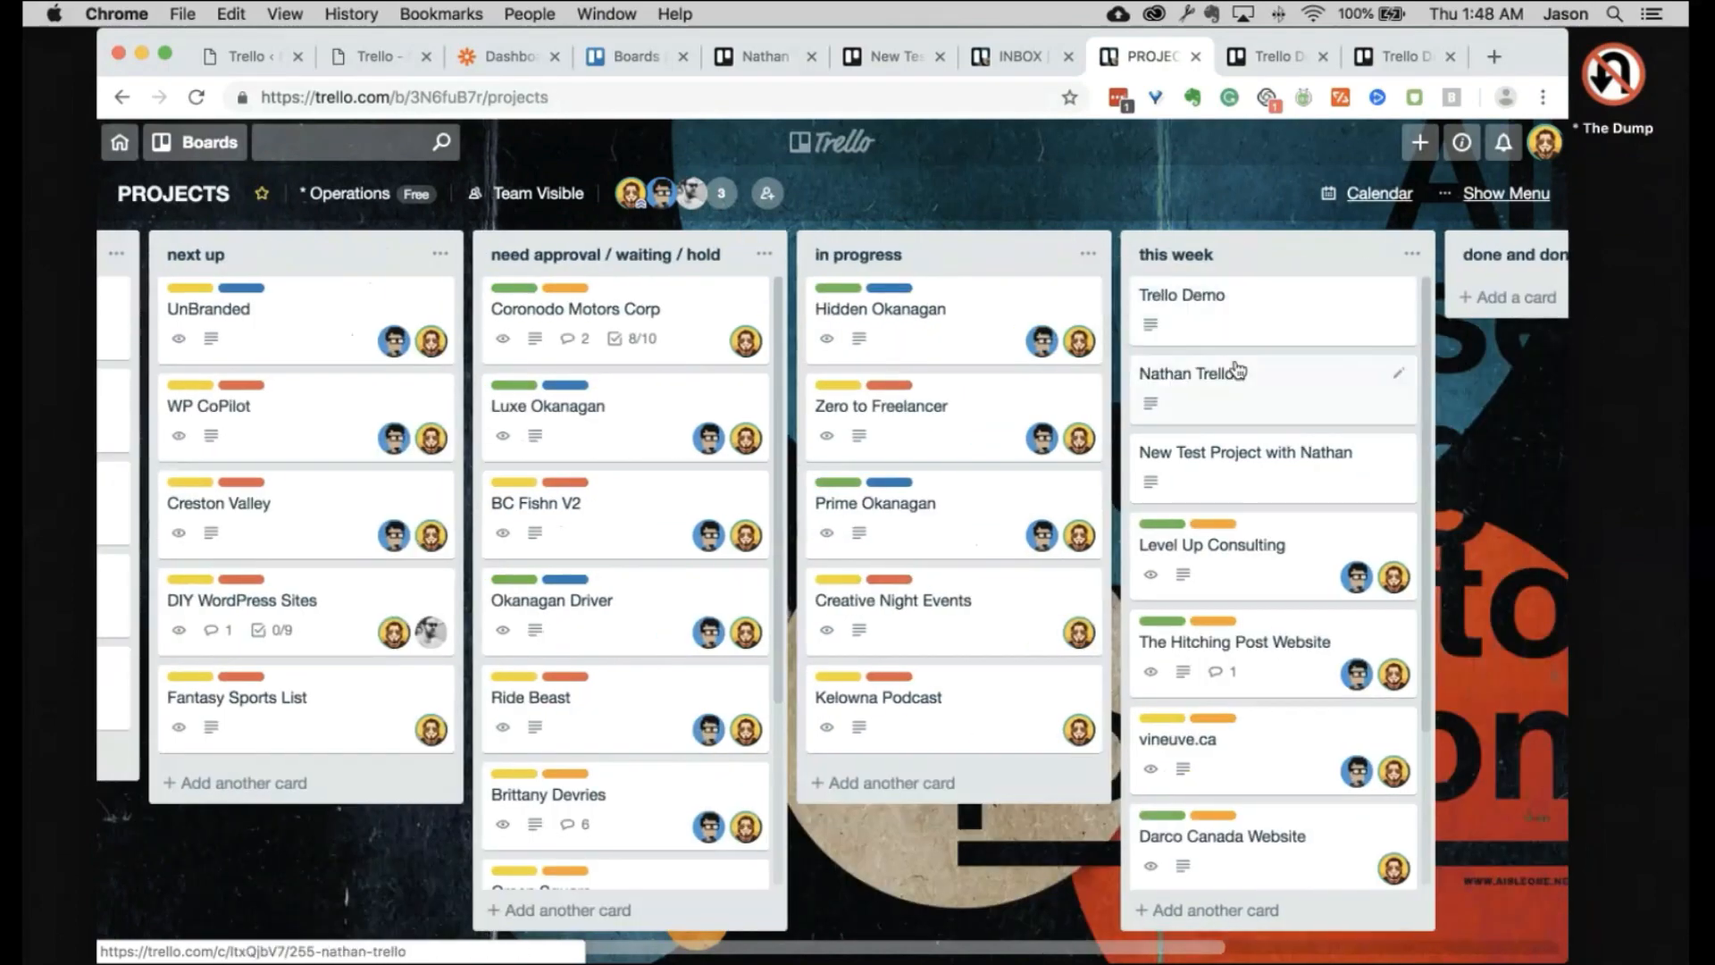
scroll(1482, 516, right, 5)
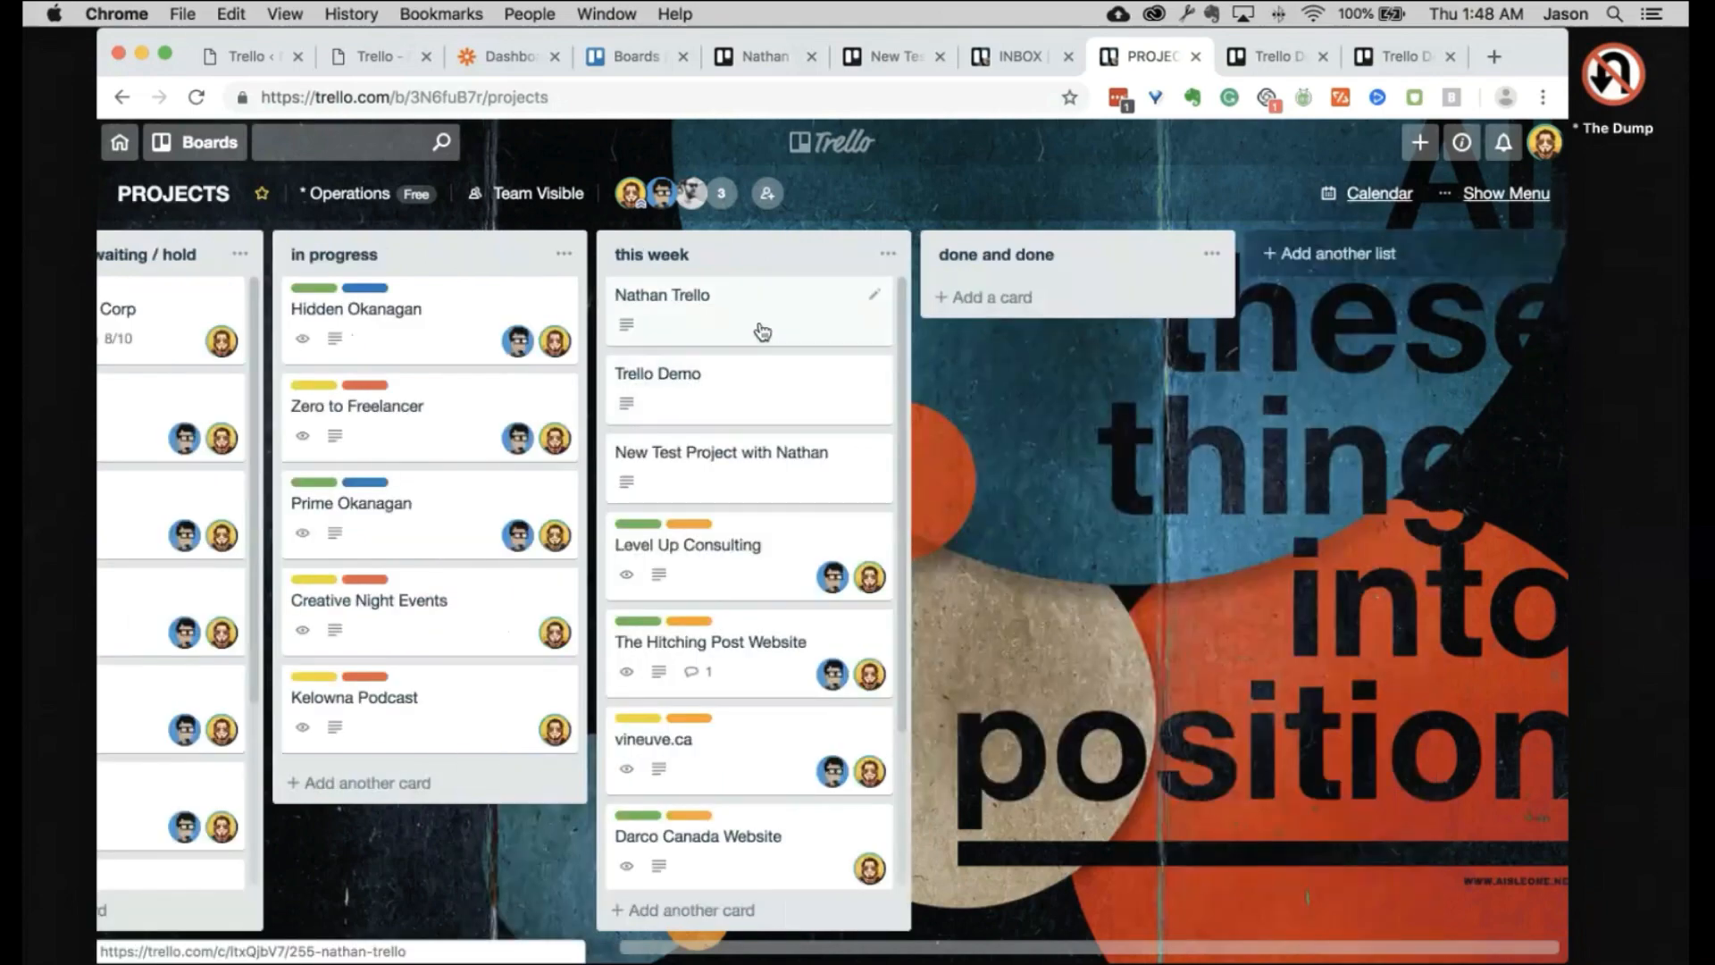
Step: Scroll the Boards overview, toggle the 17 less active boards, and return to the top
click(636, 56)
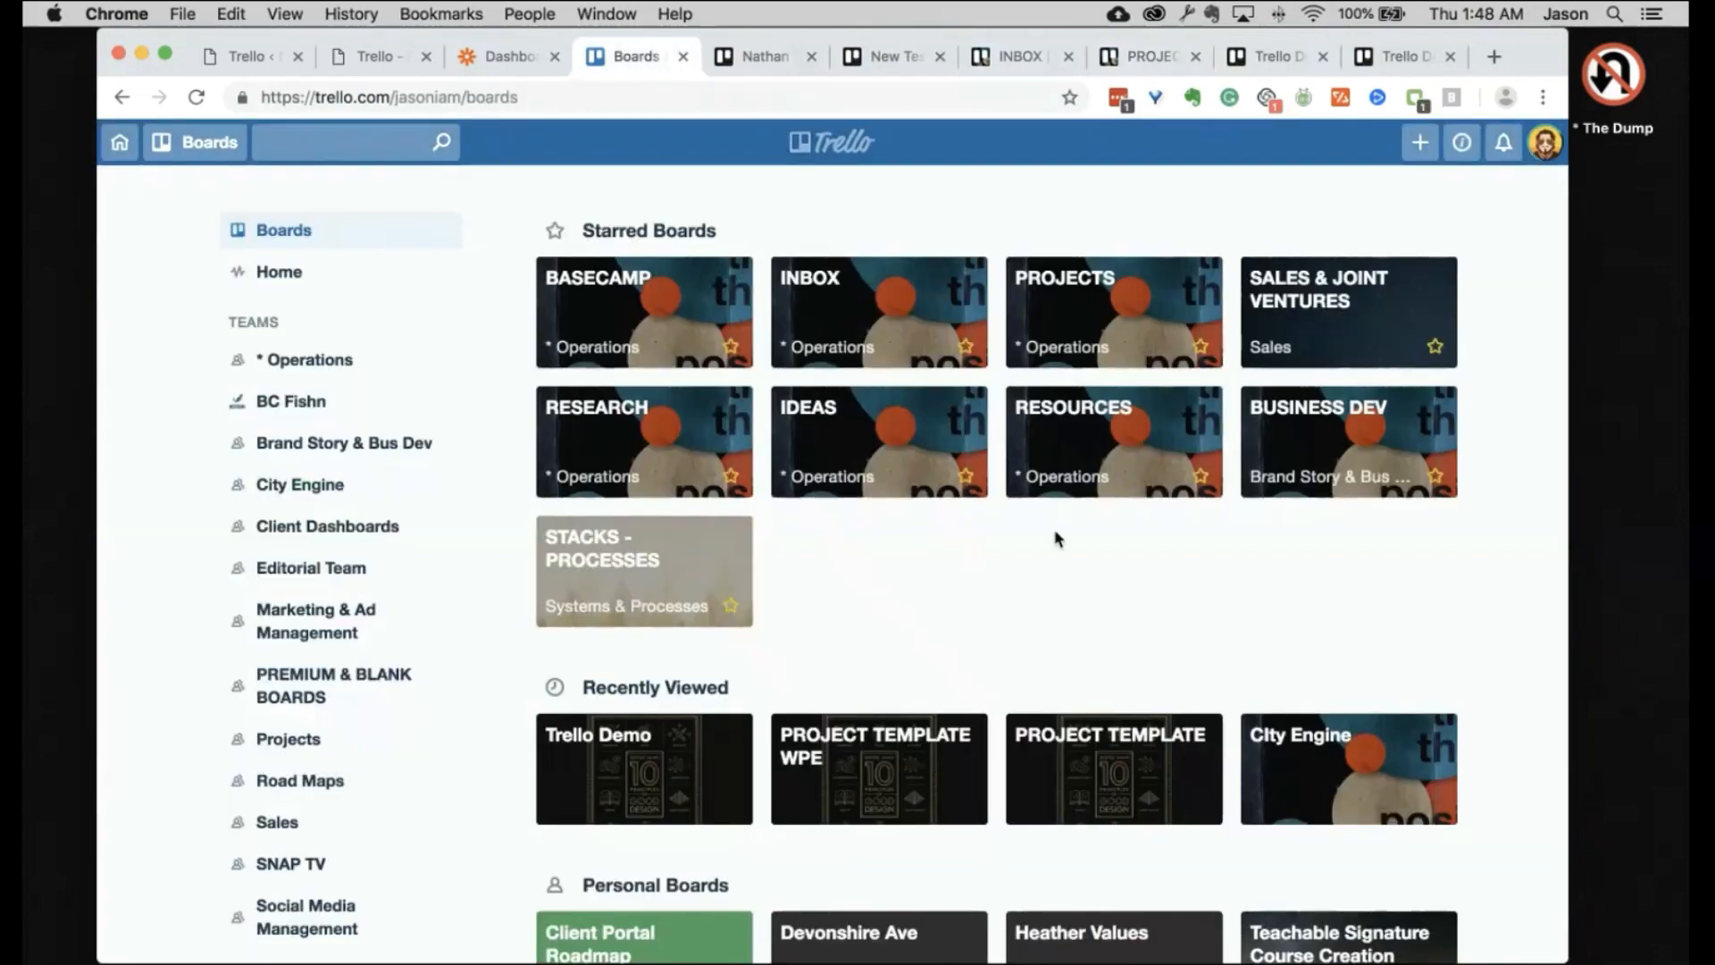
scroll(1516, 585, down, 5)
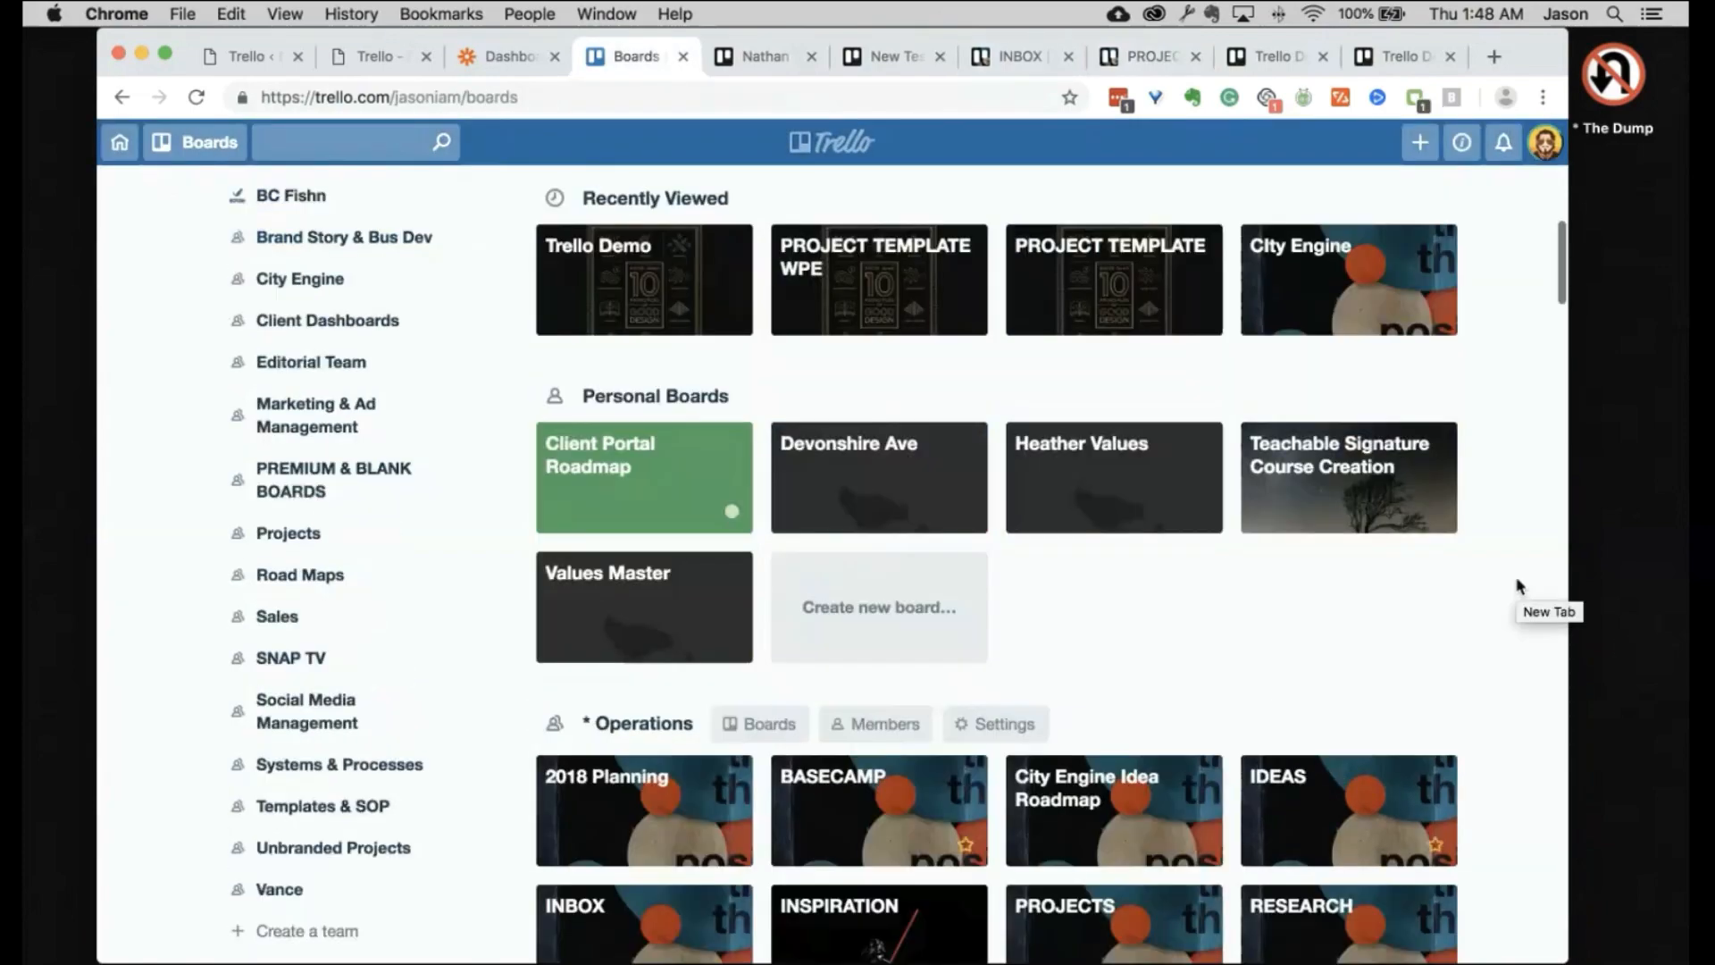
scroll(1516, 585, down, 10)
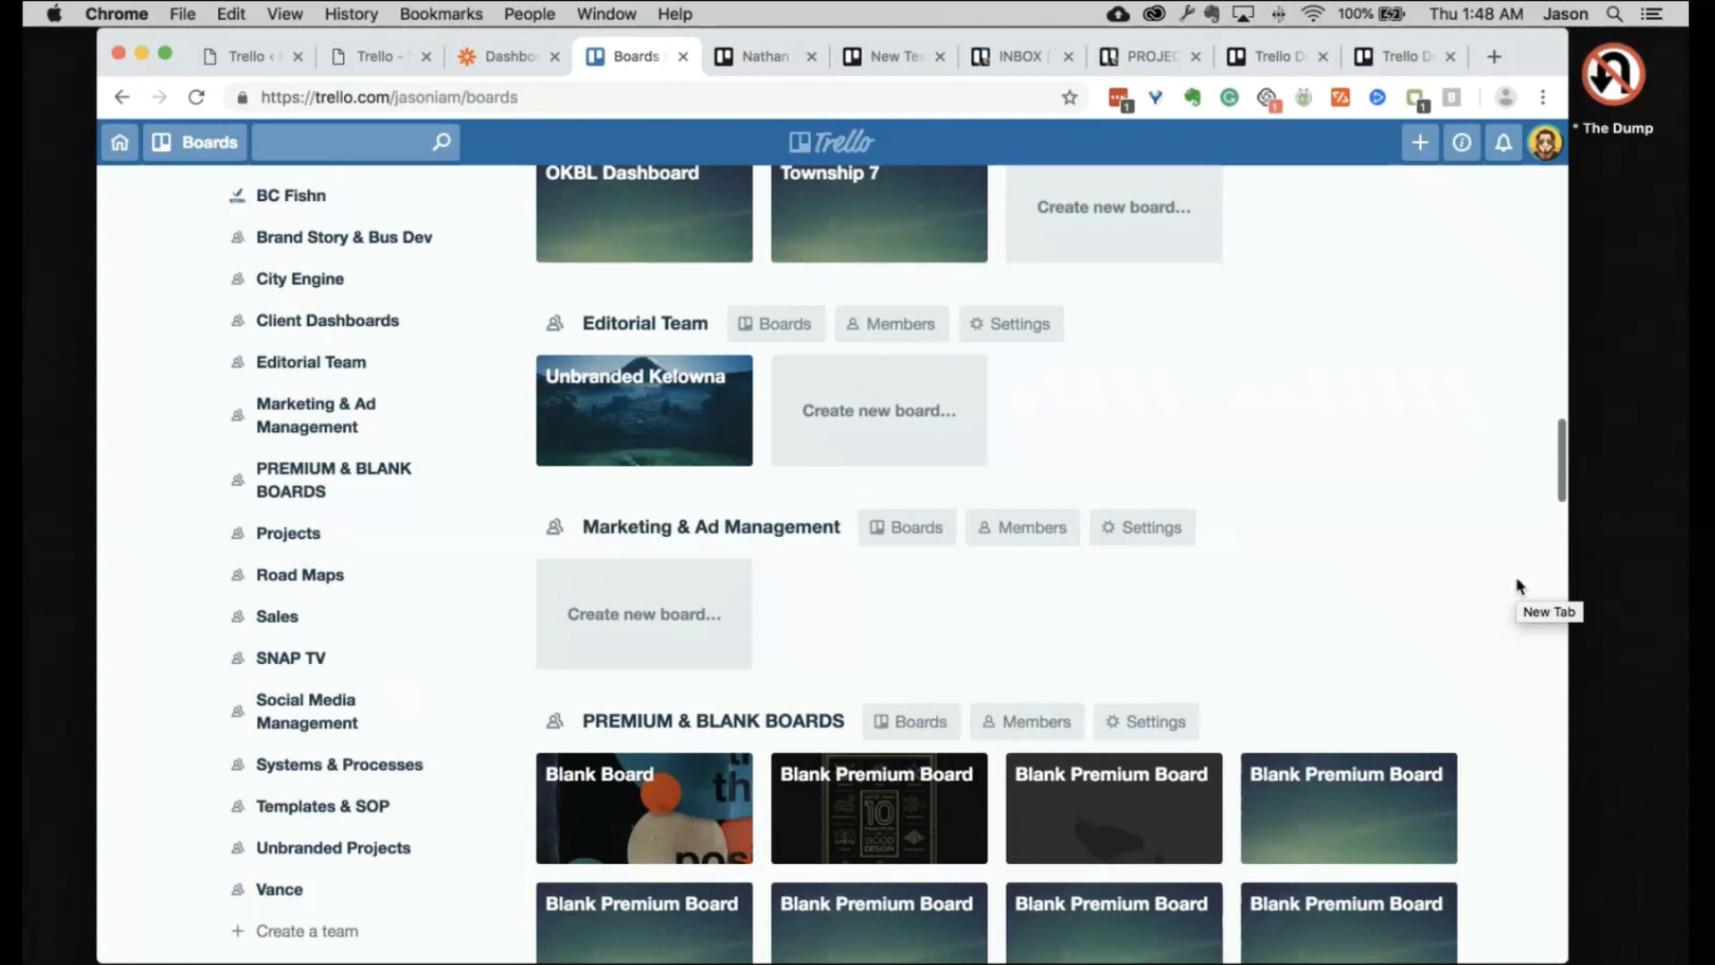
scroll(766, 429, up, 10)
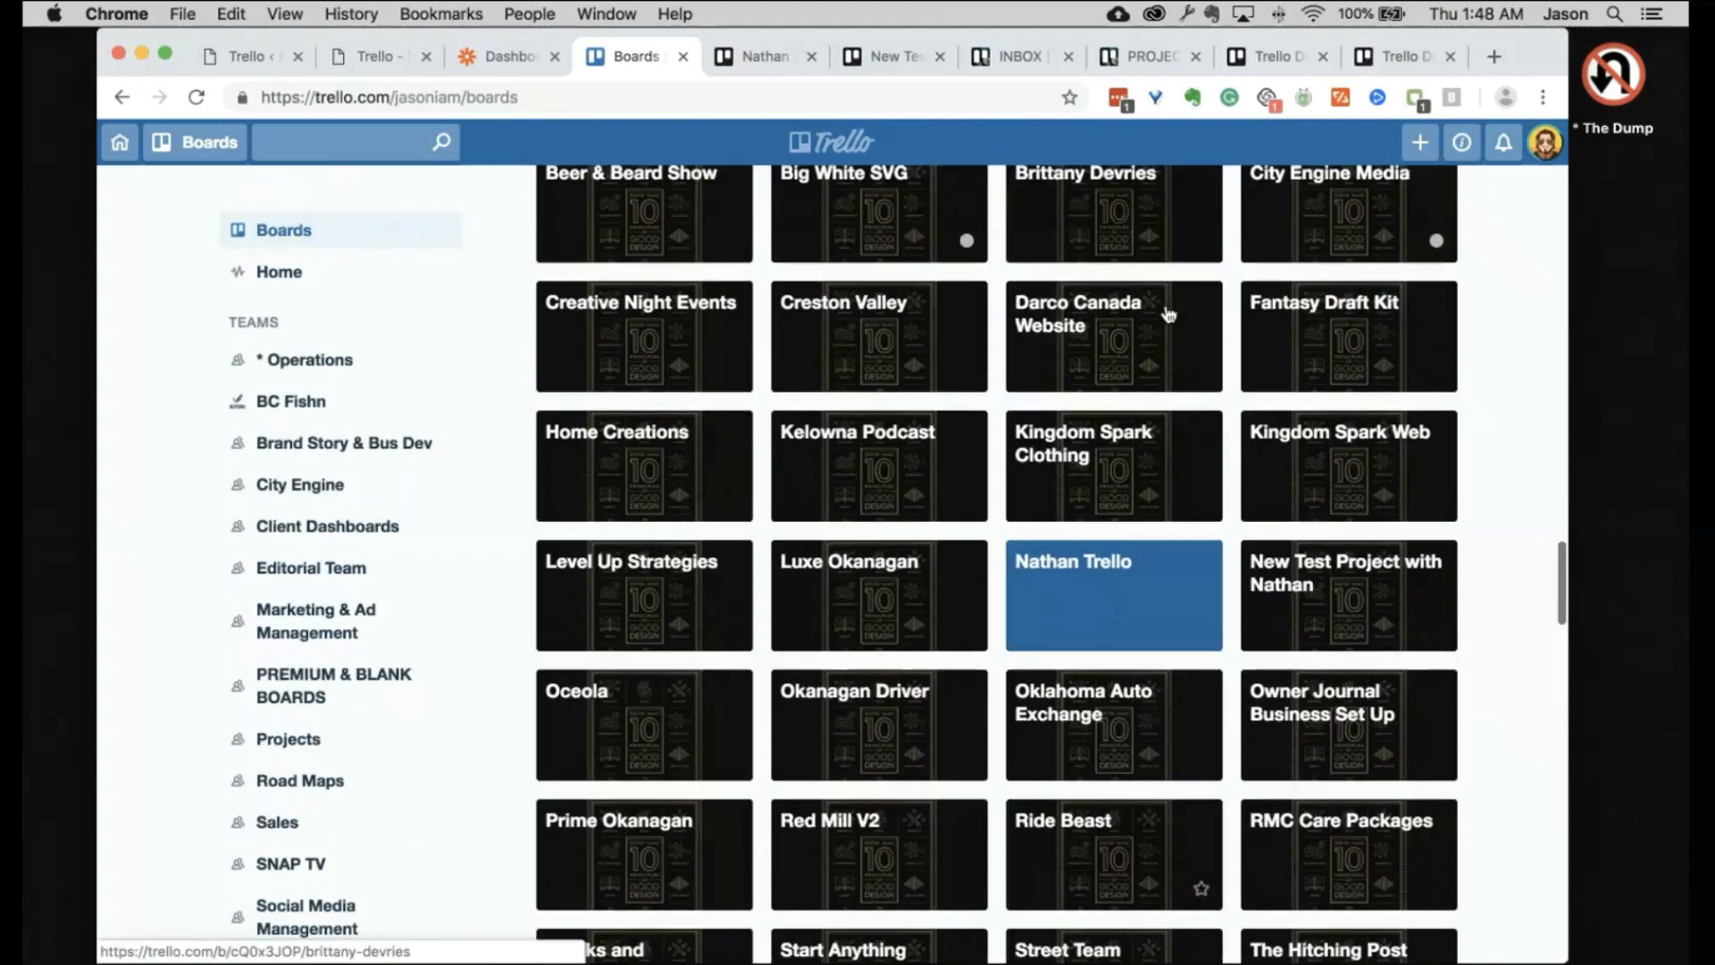
scroll(1167, 315, down, 5)
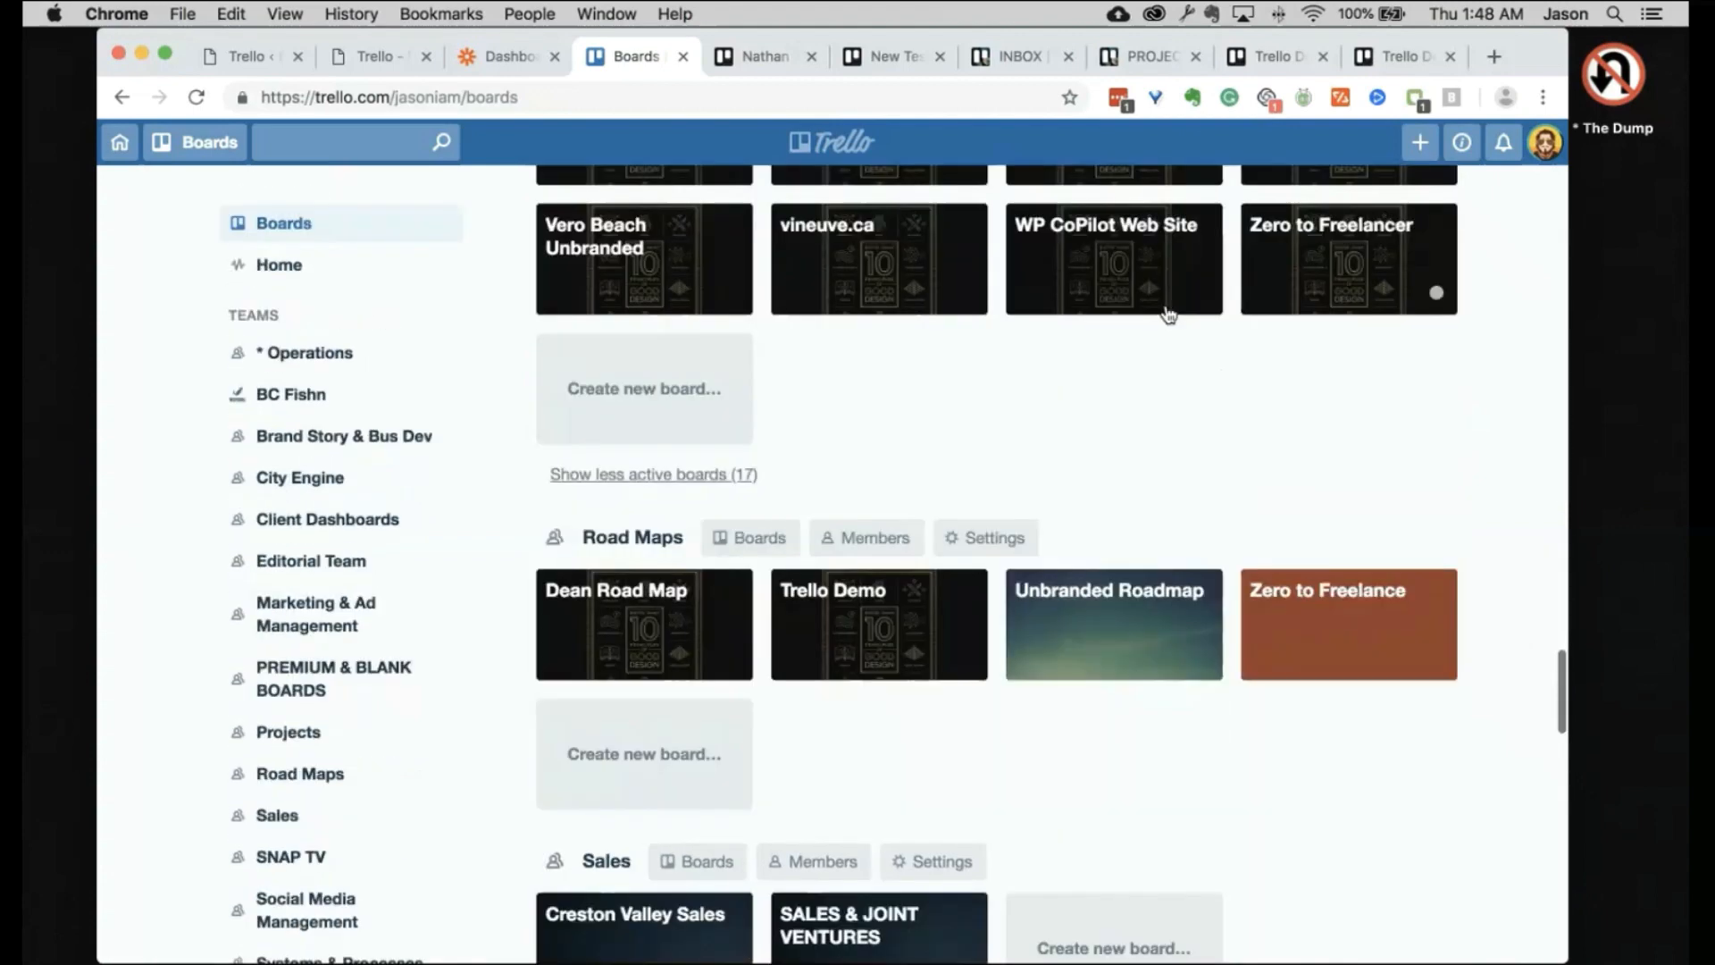
click(684, 491)
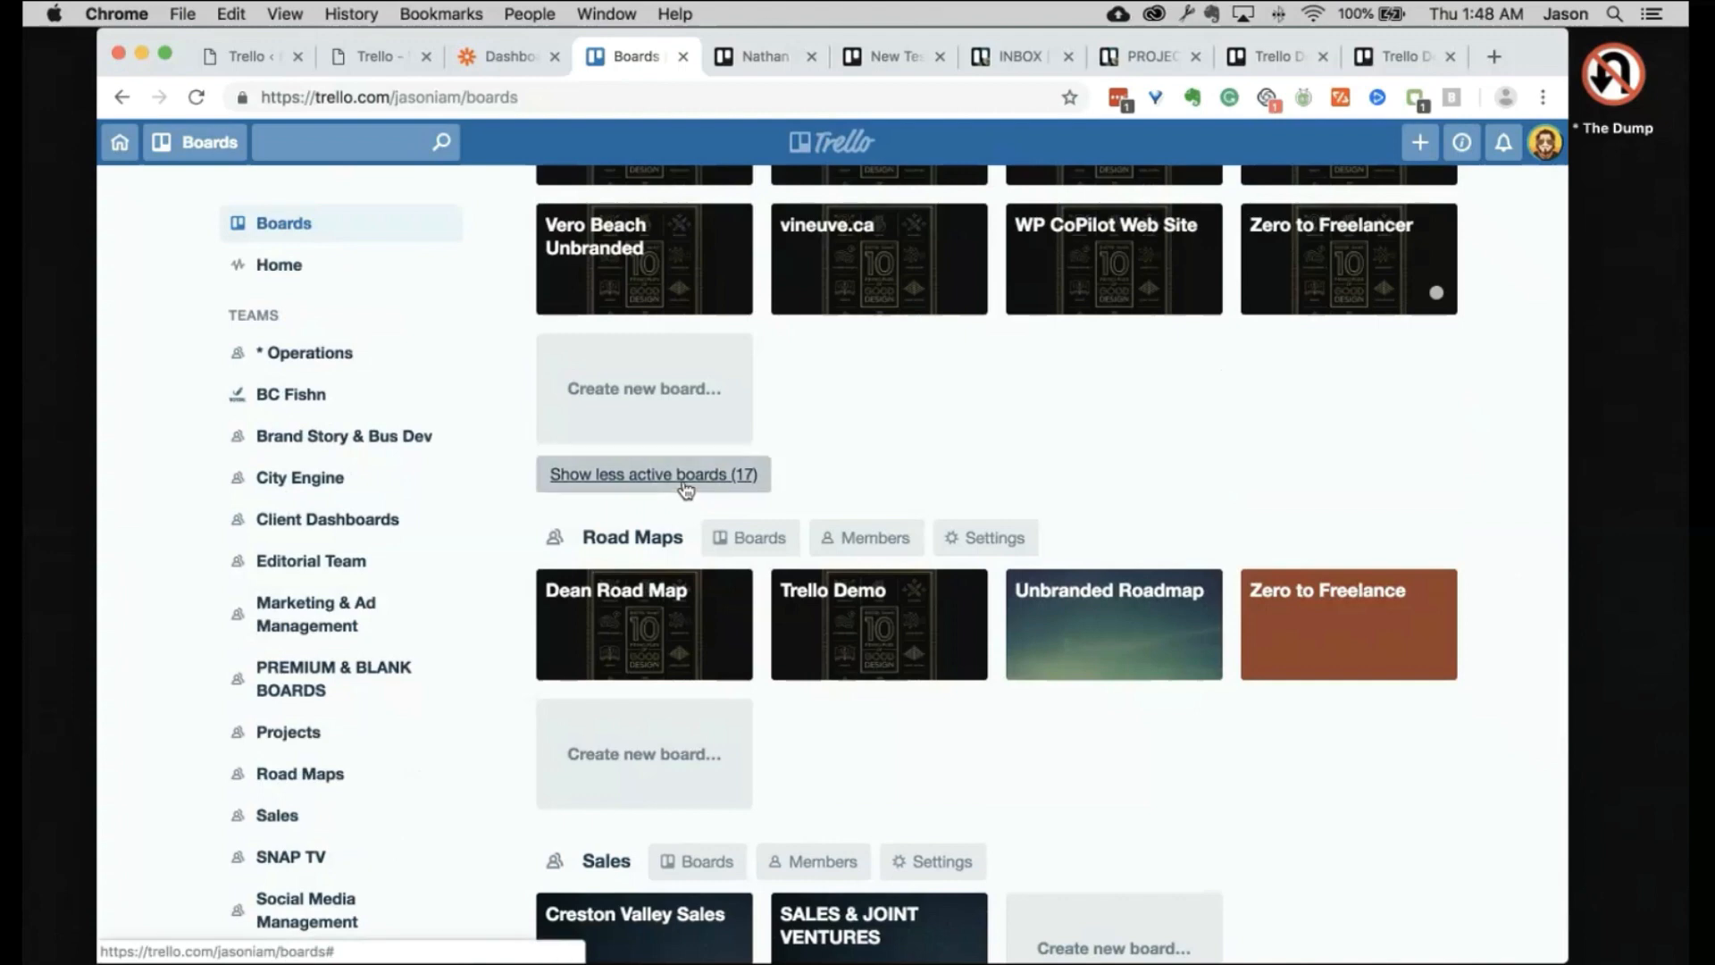
scroll(987, 572, up, 10)
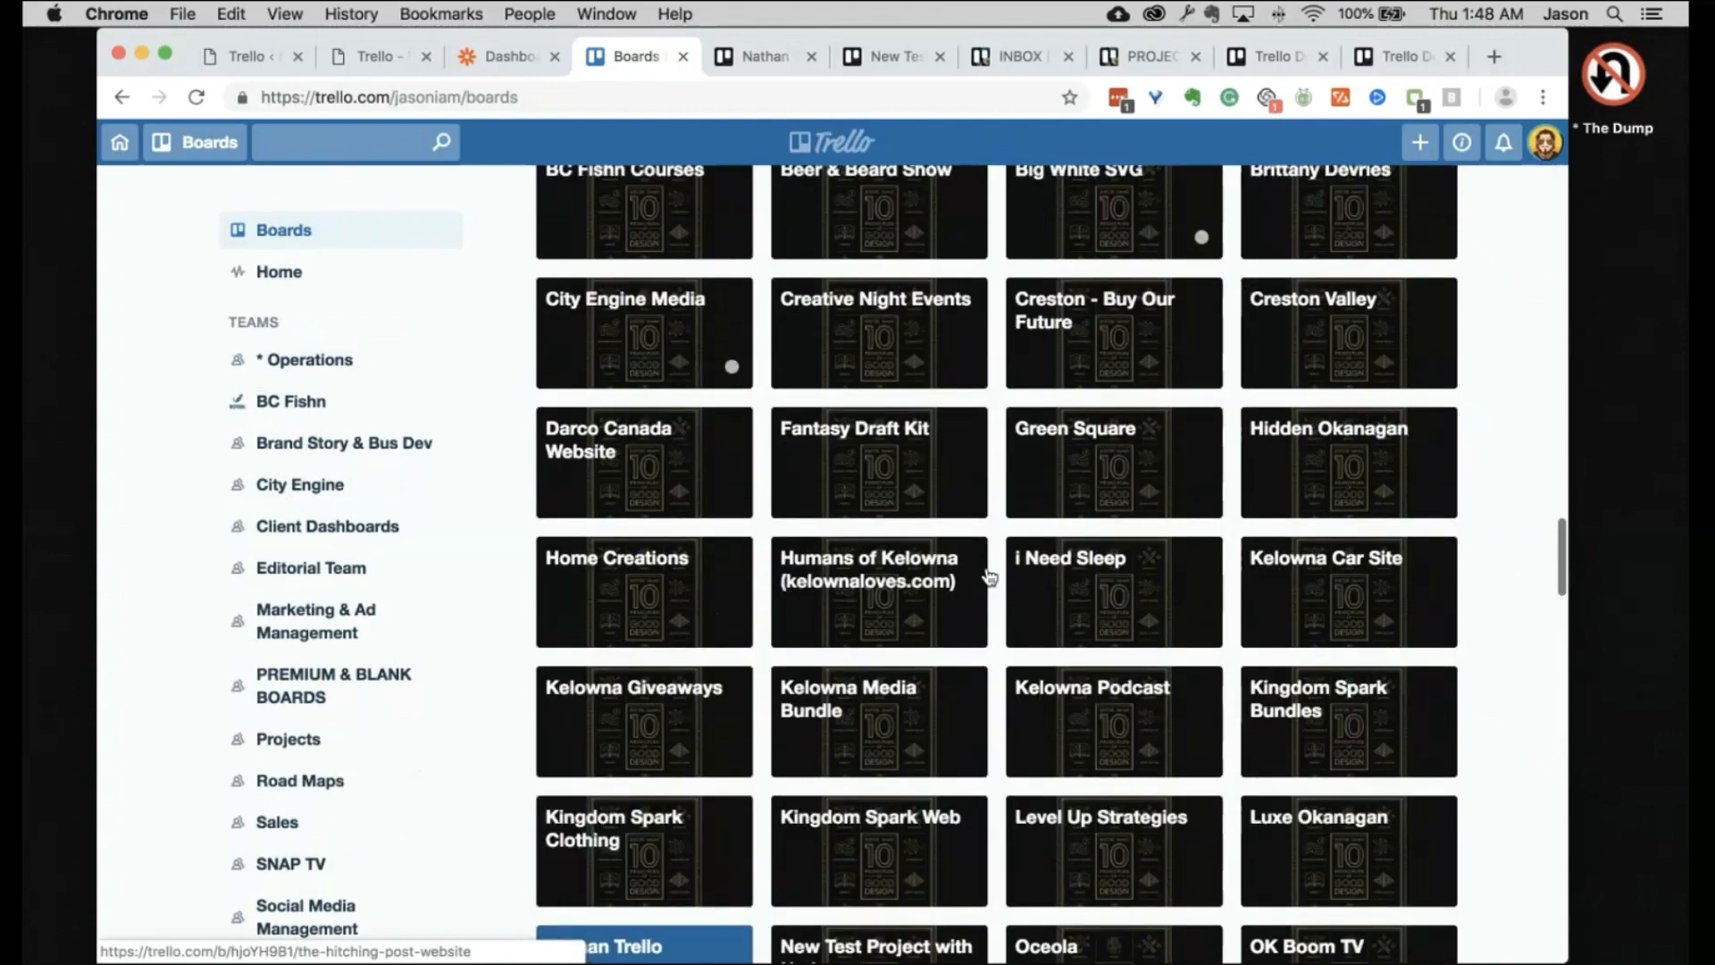
scroll(989, 576, up, 10)
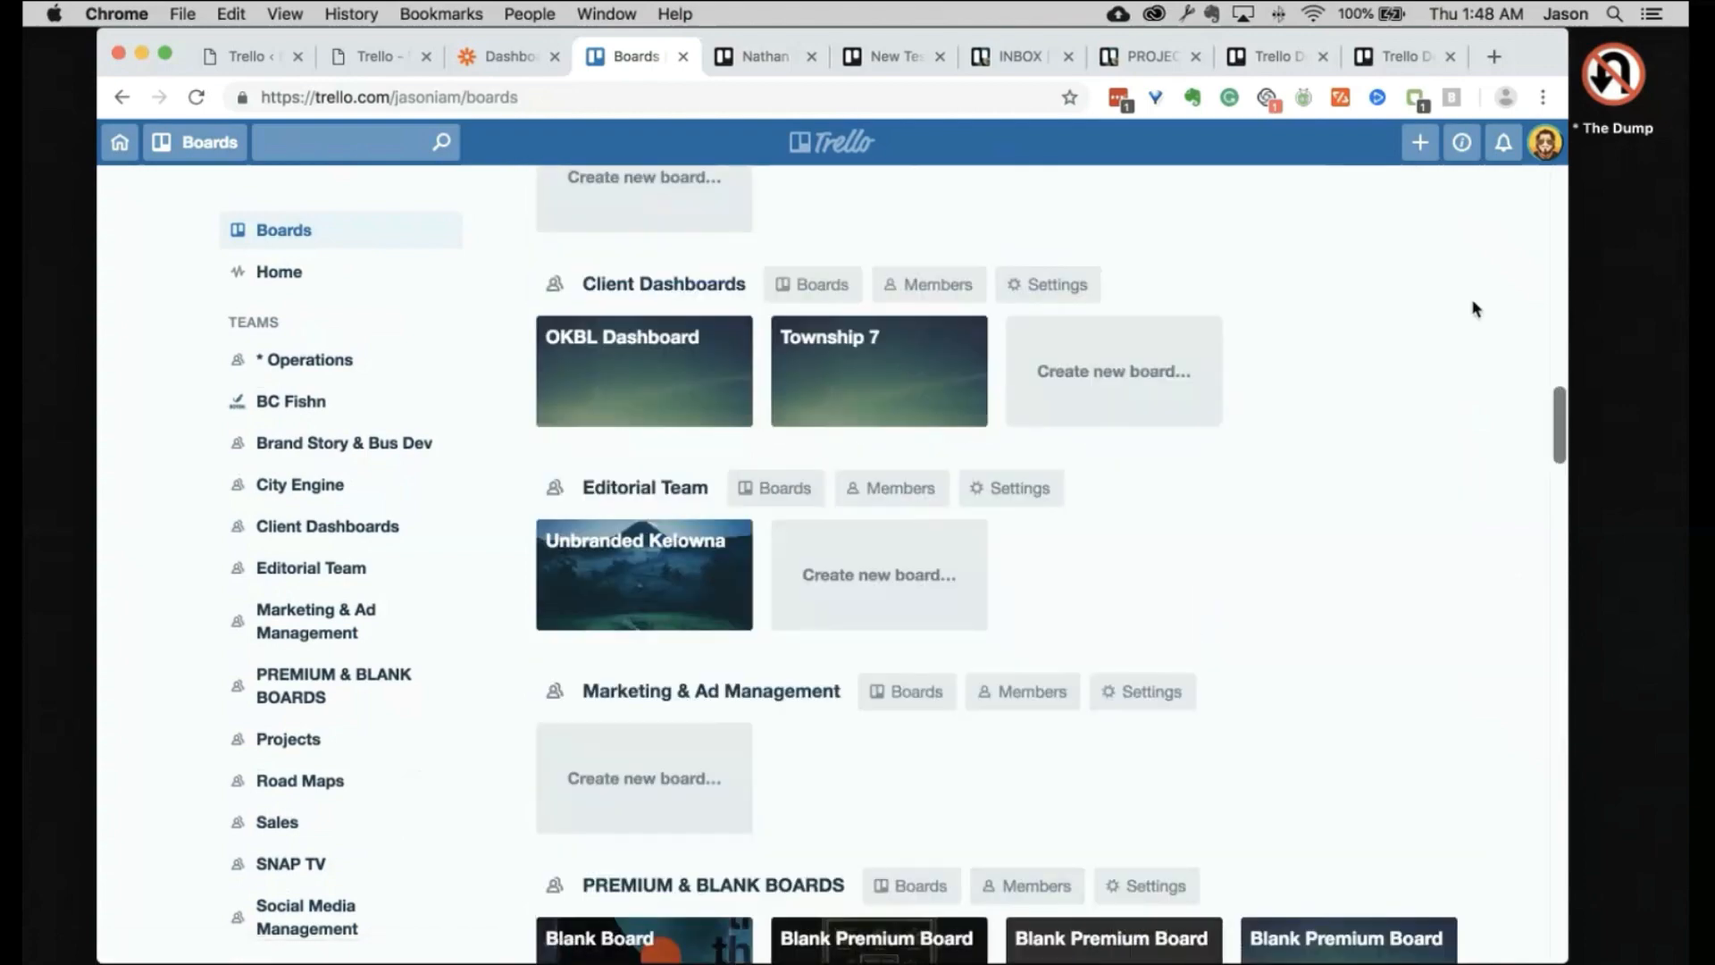
scroll(1476, 309, up, 15)
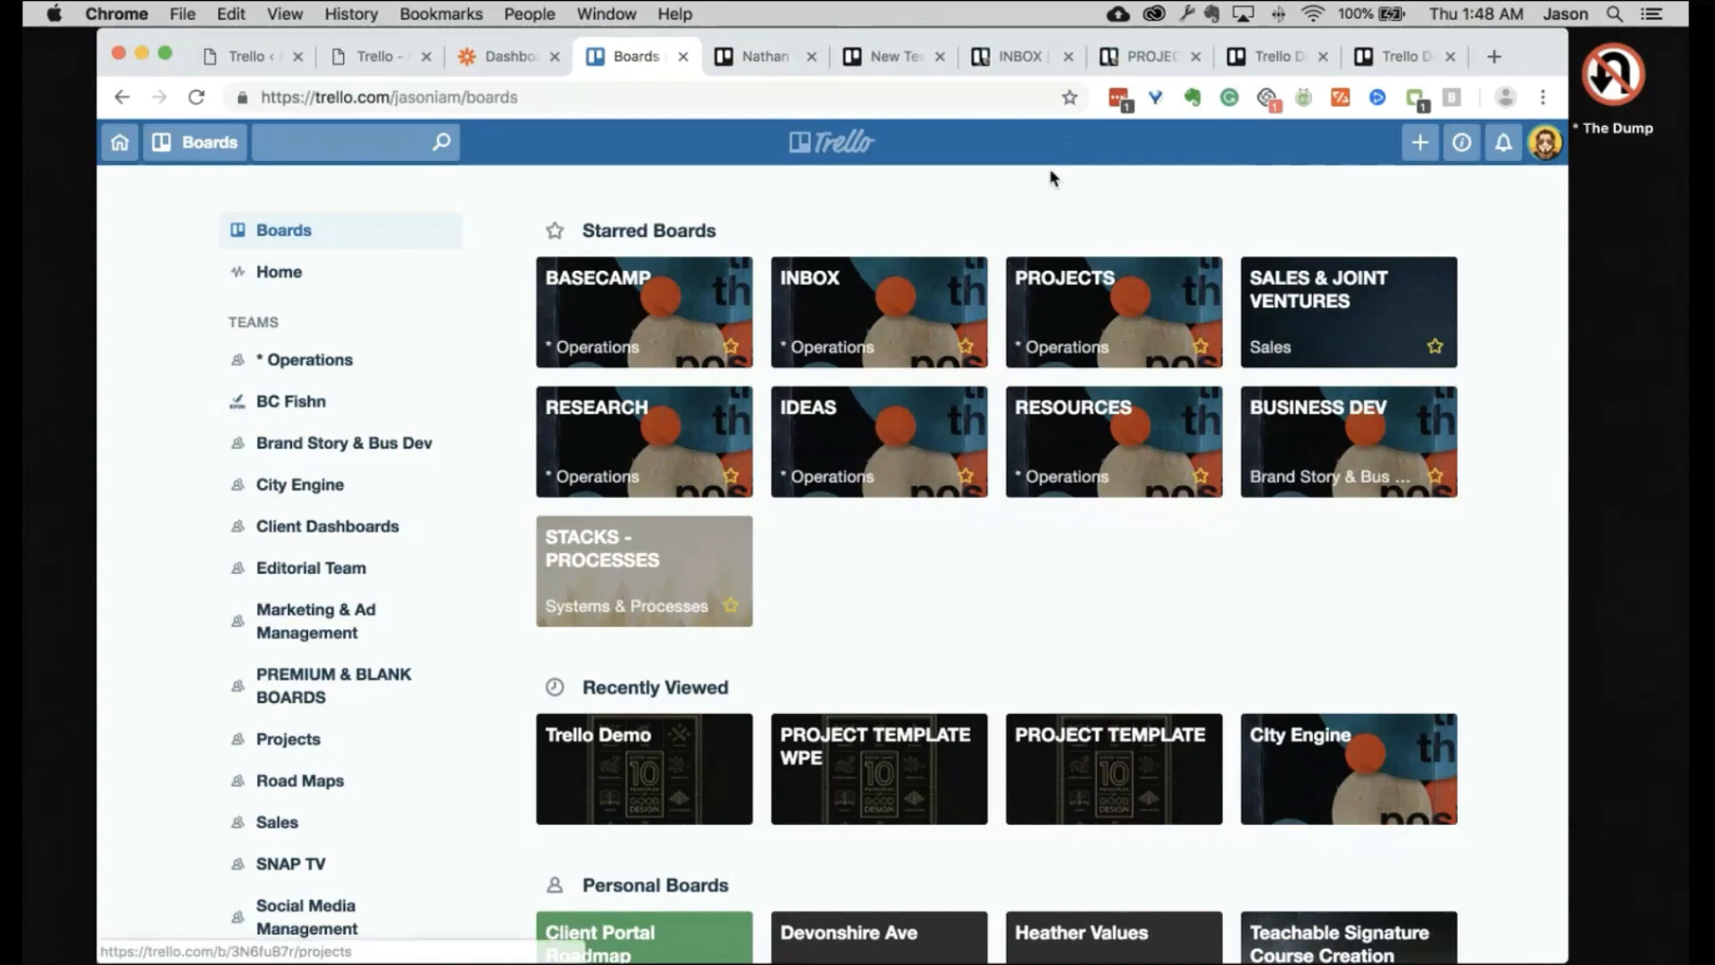
Step: Go back to the PROJECTS board and briefly open, then close, the Trello Demo card's quick editor
click(884, 56)
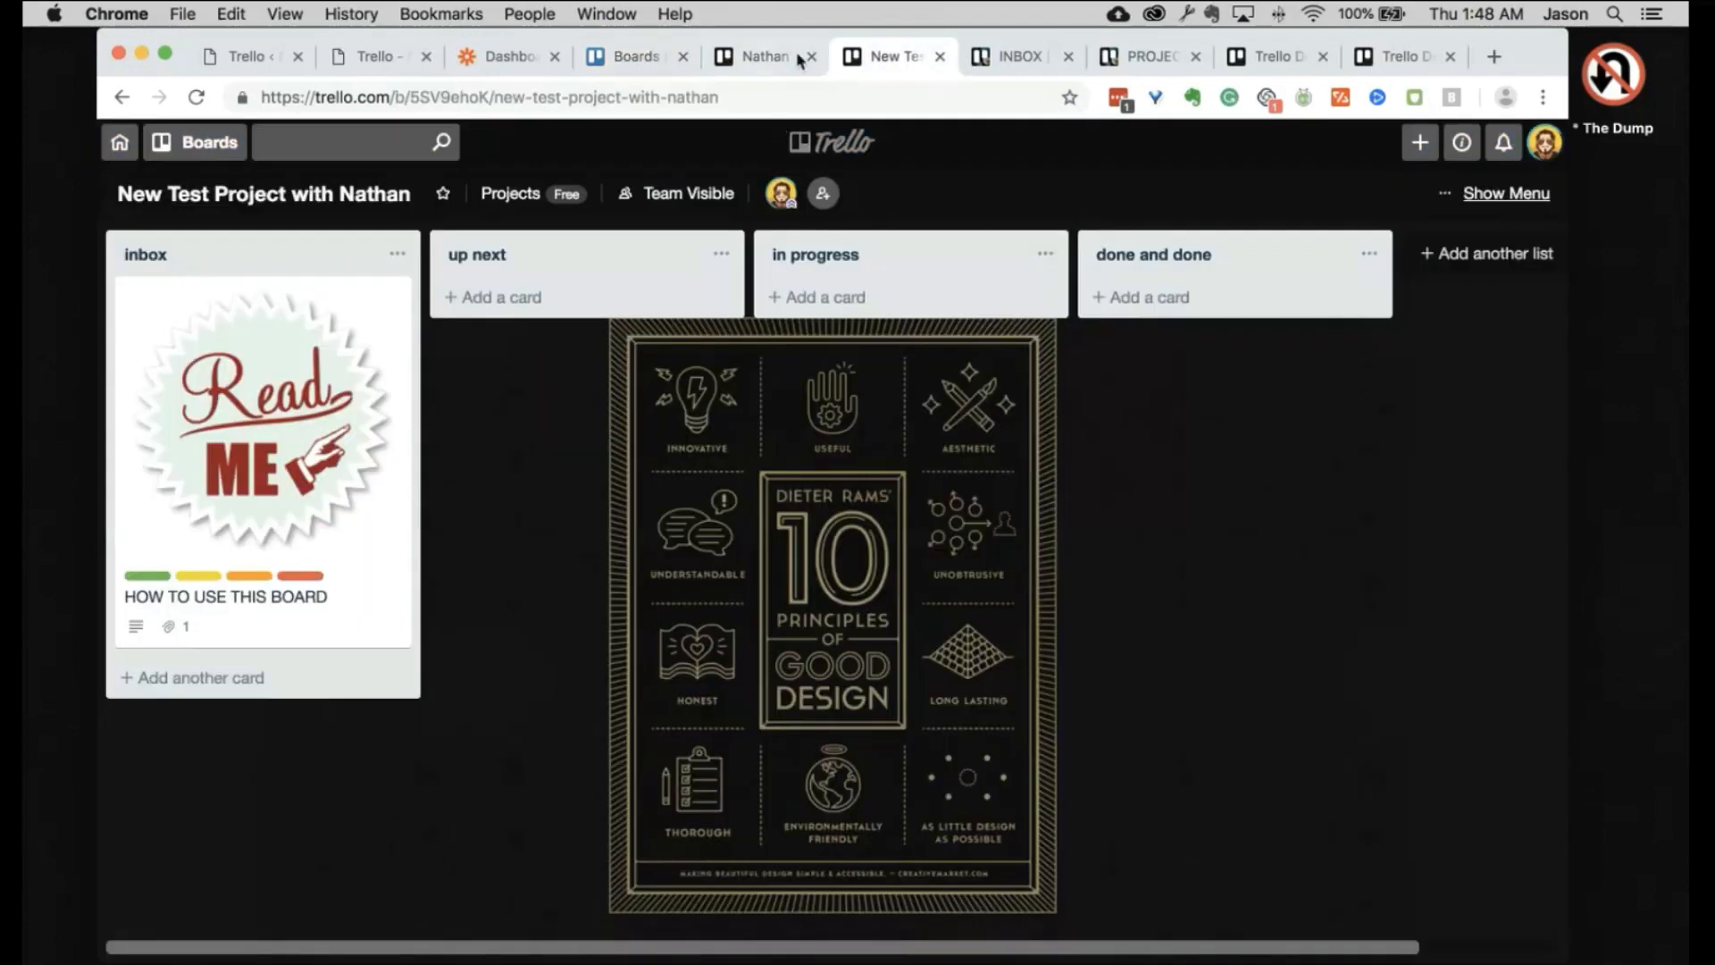
key(super+8)
scroll(463, 582, left, 5)
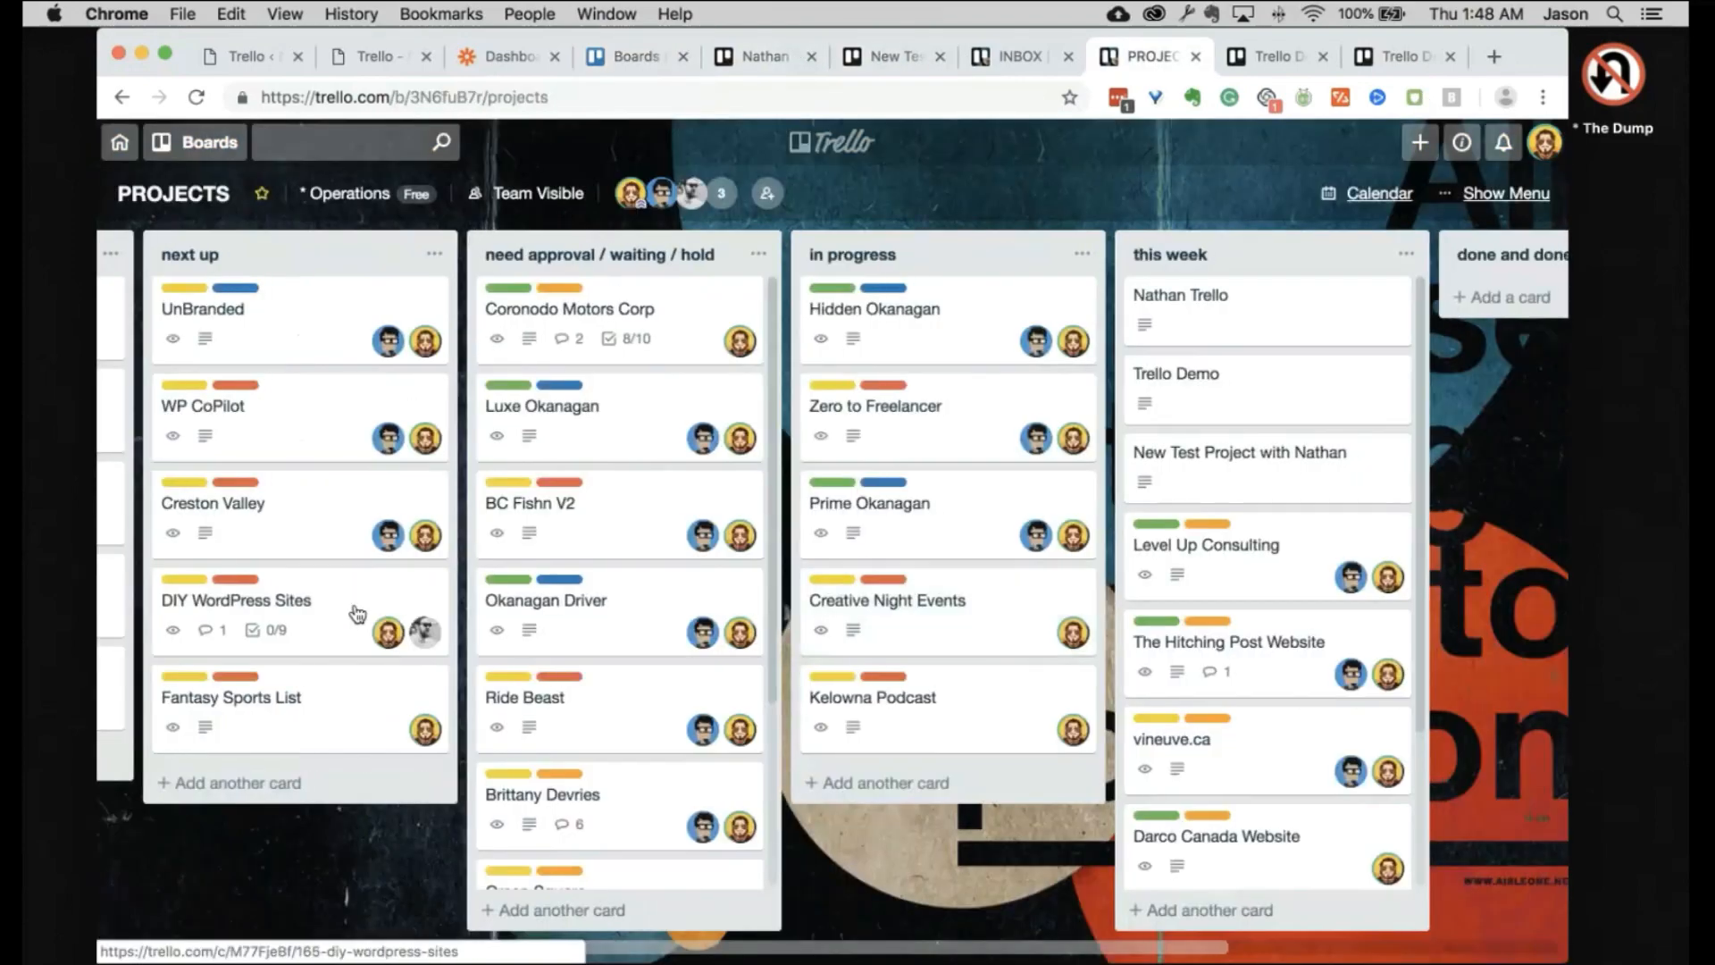
scroll(357, 613, right, 4)
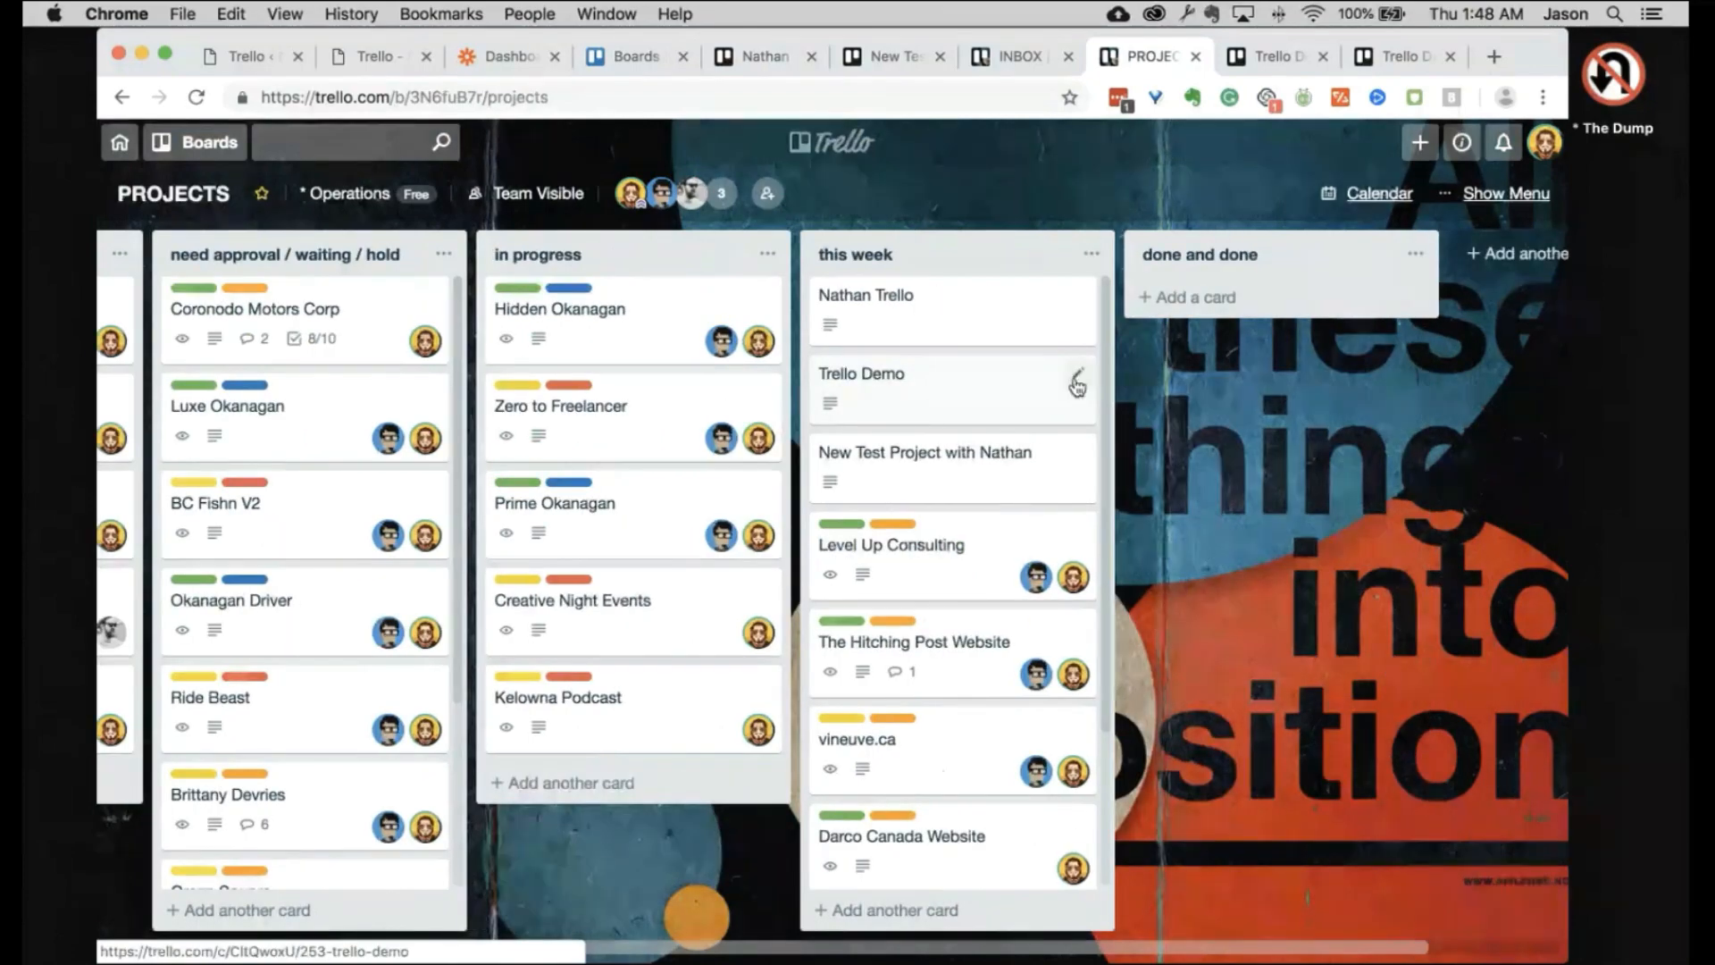
click(1077, 384)
click(1445, 453)
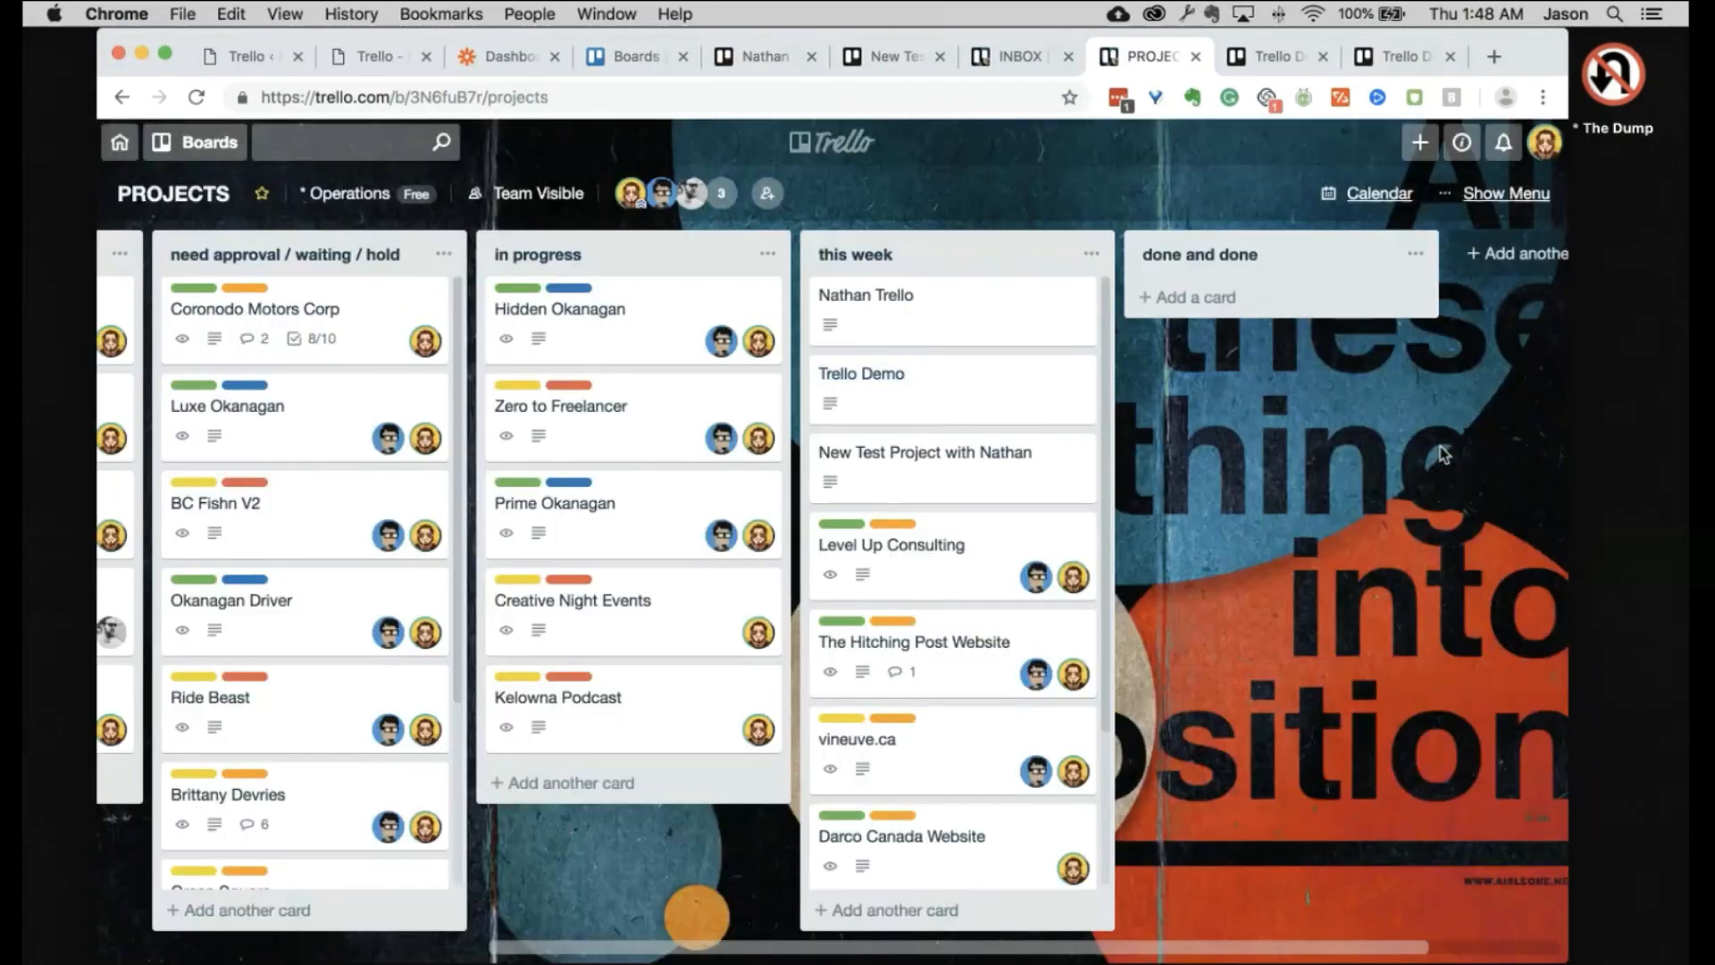
Step: Move the new test project card from 'this week' to BASECAMP's notes list
click(1056, 455)
click(1158, 535)
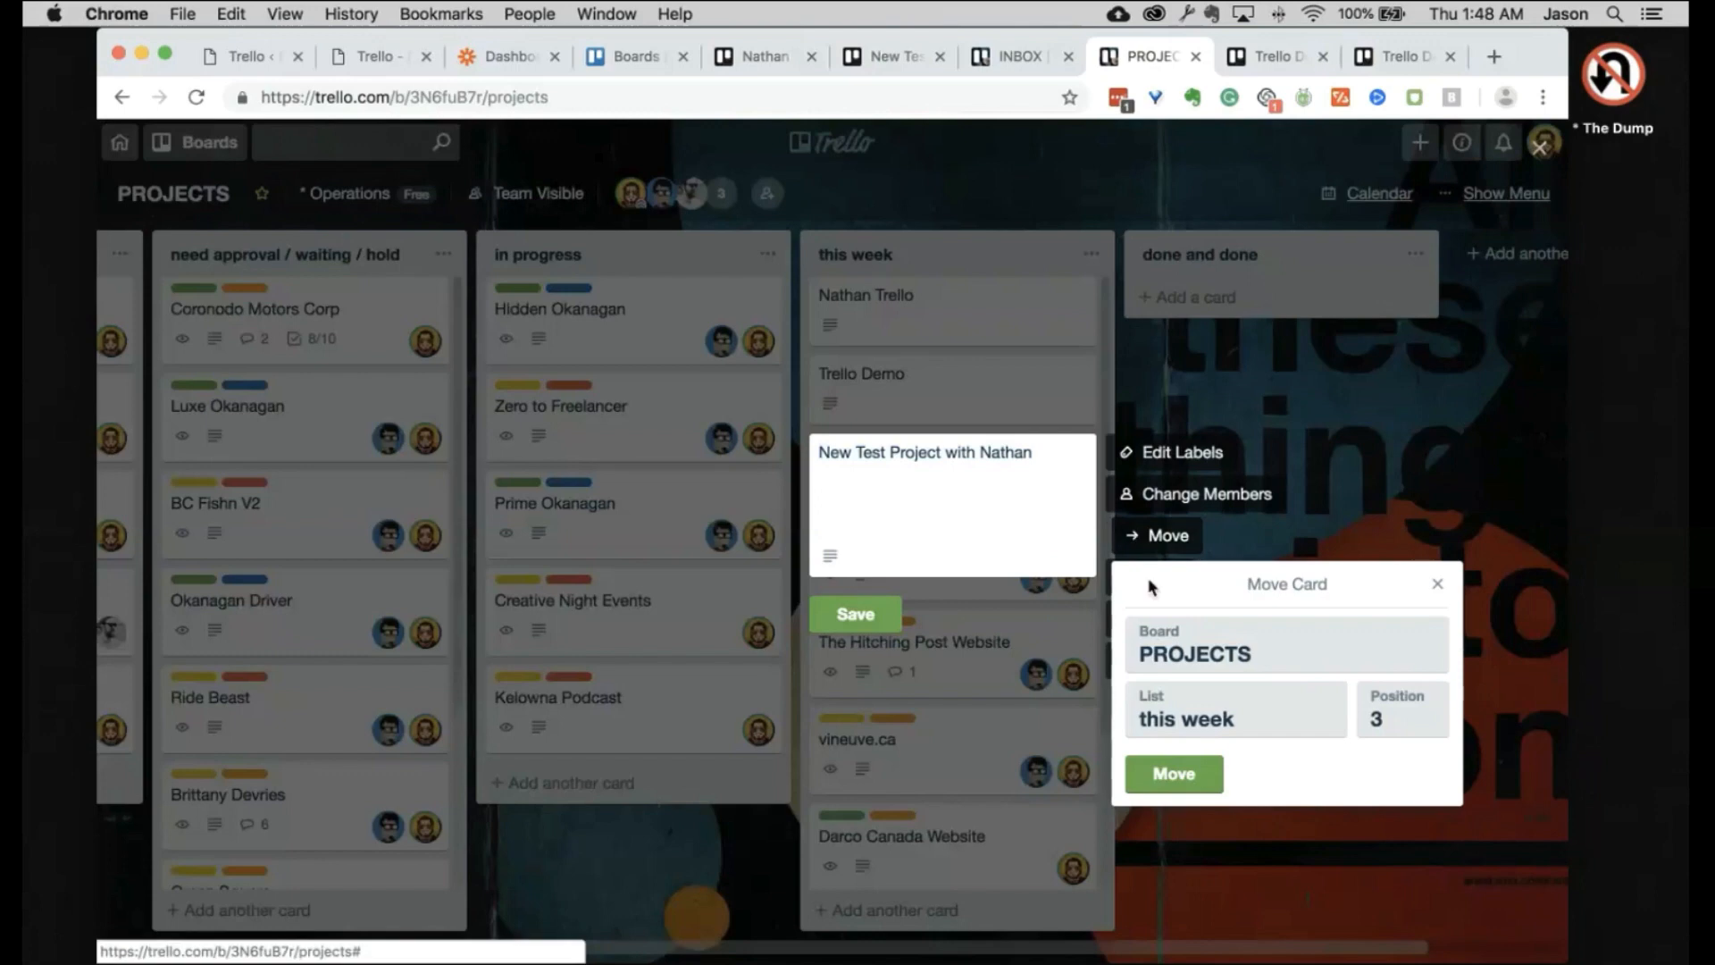
click(1188, 643)
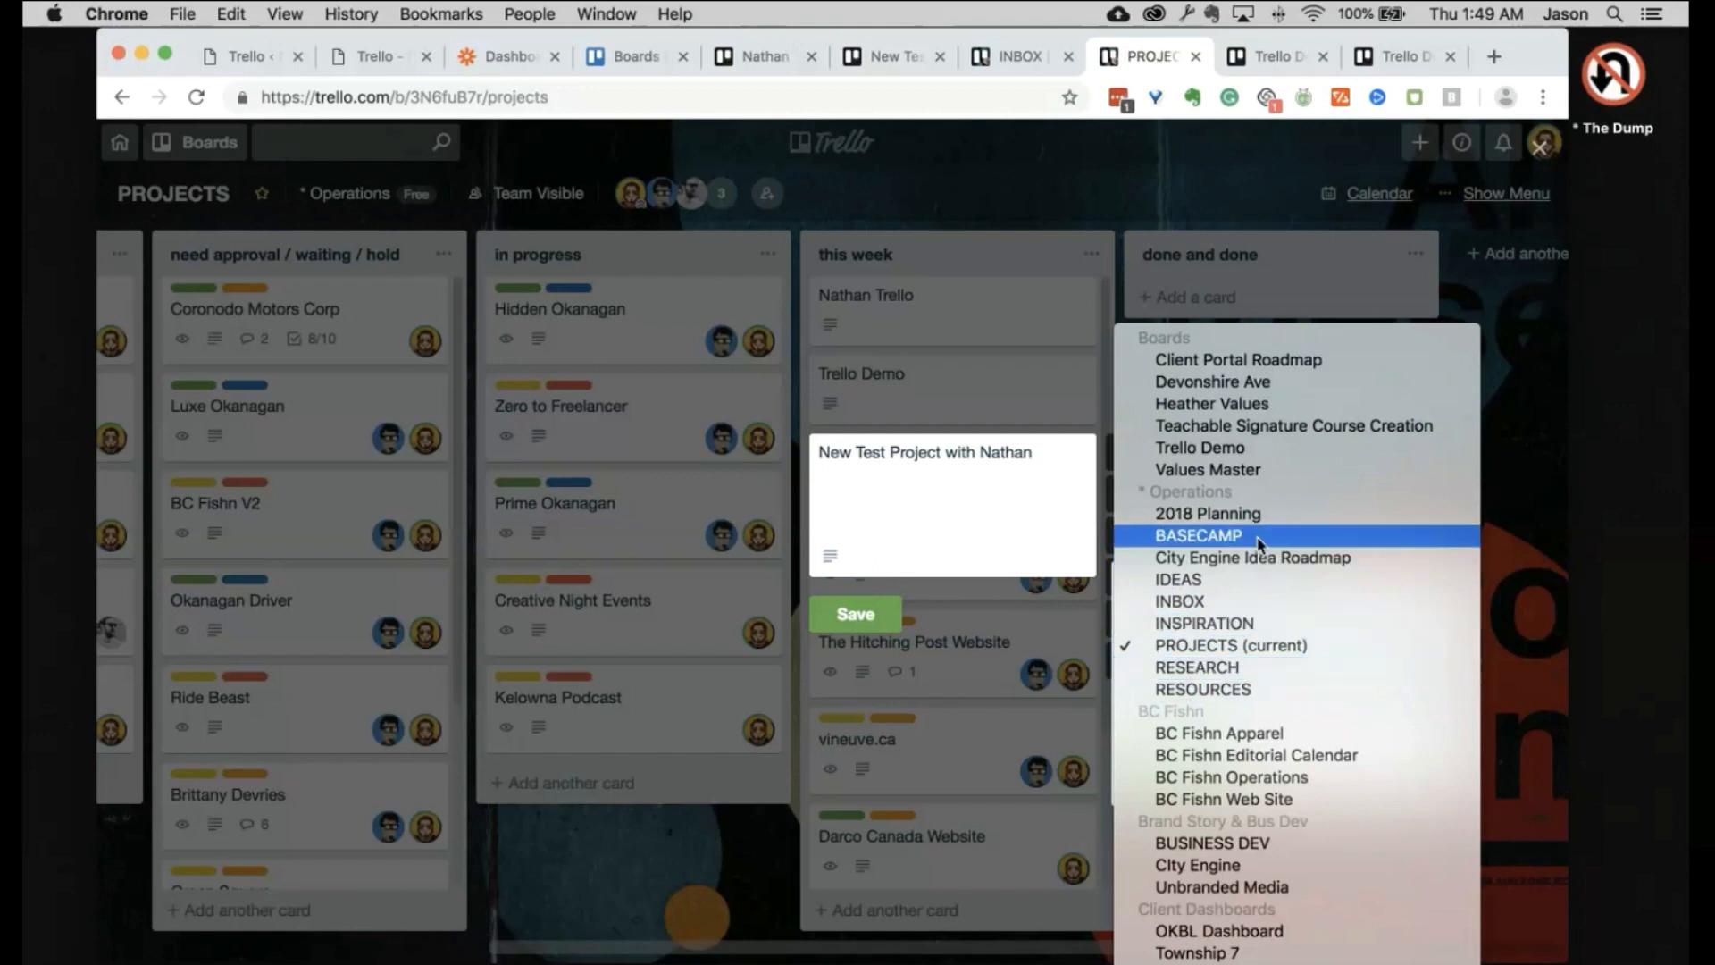
key(Escape)
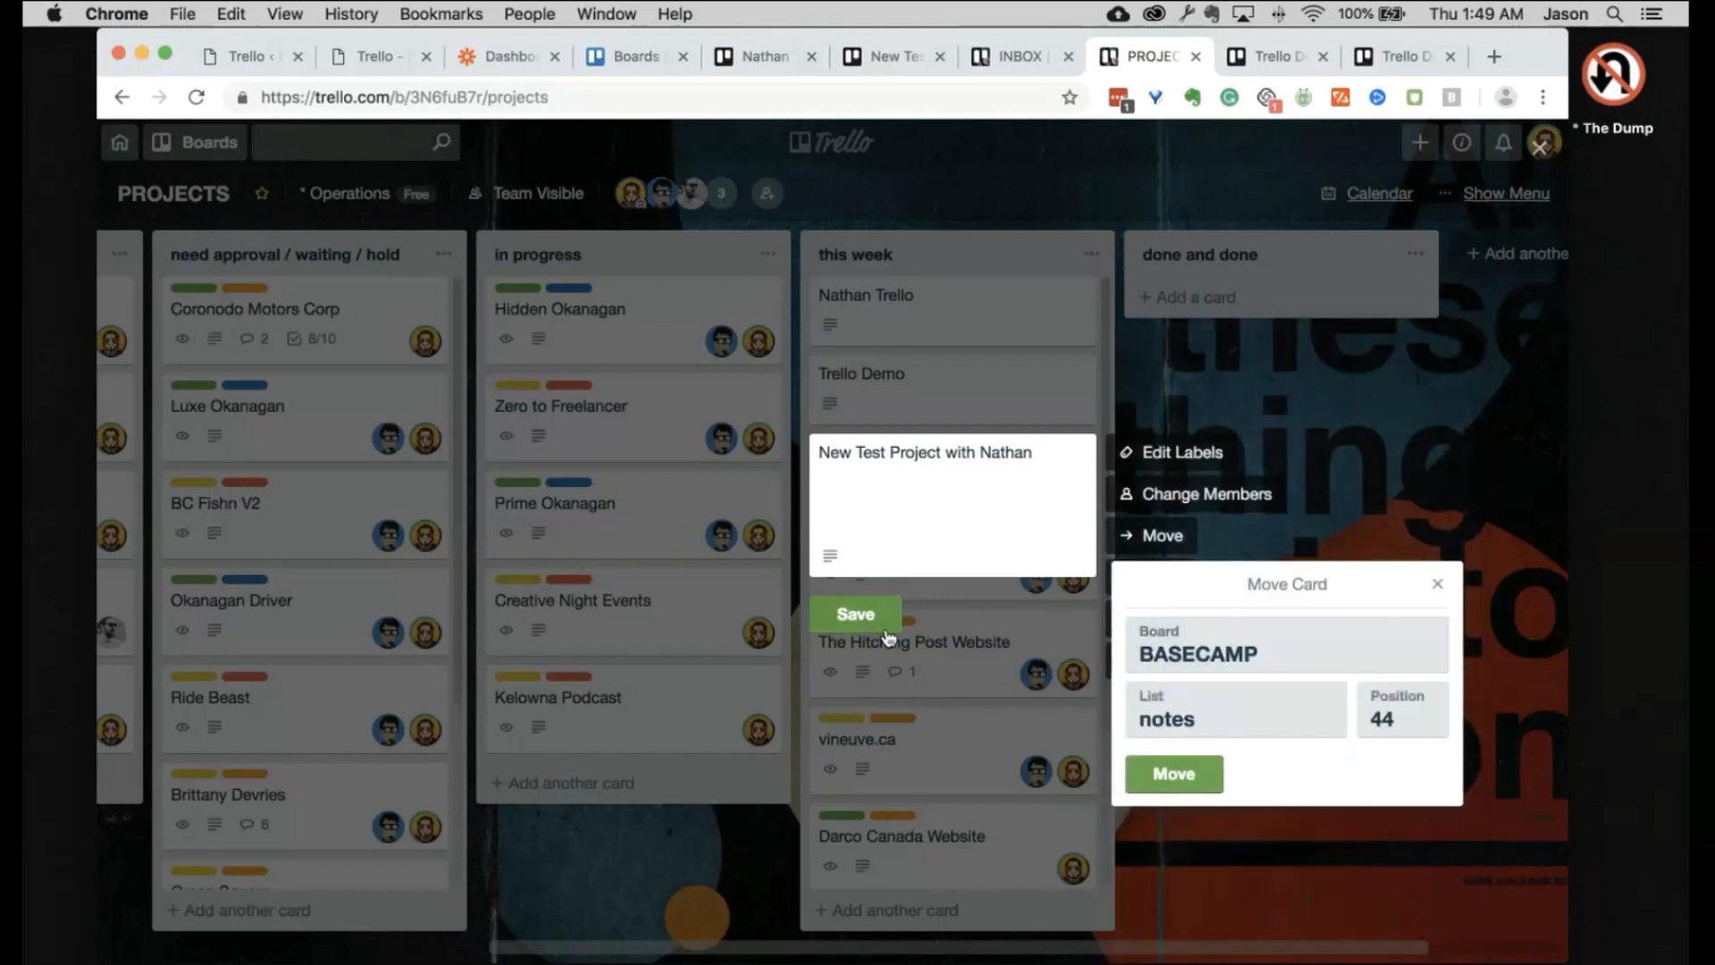
click(1173, 775)
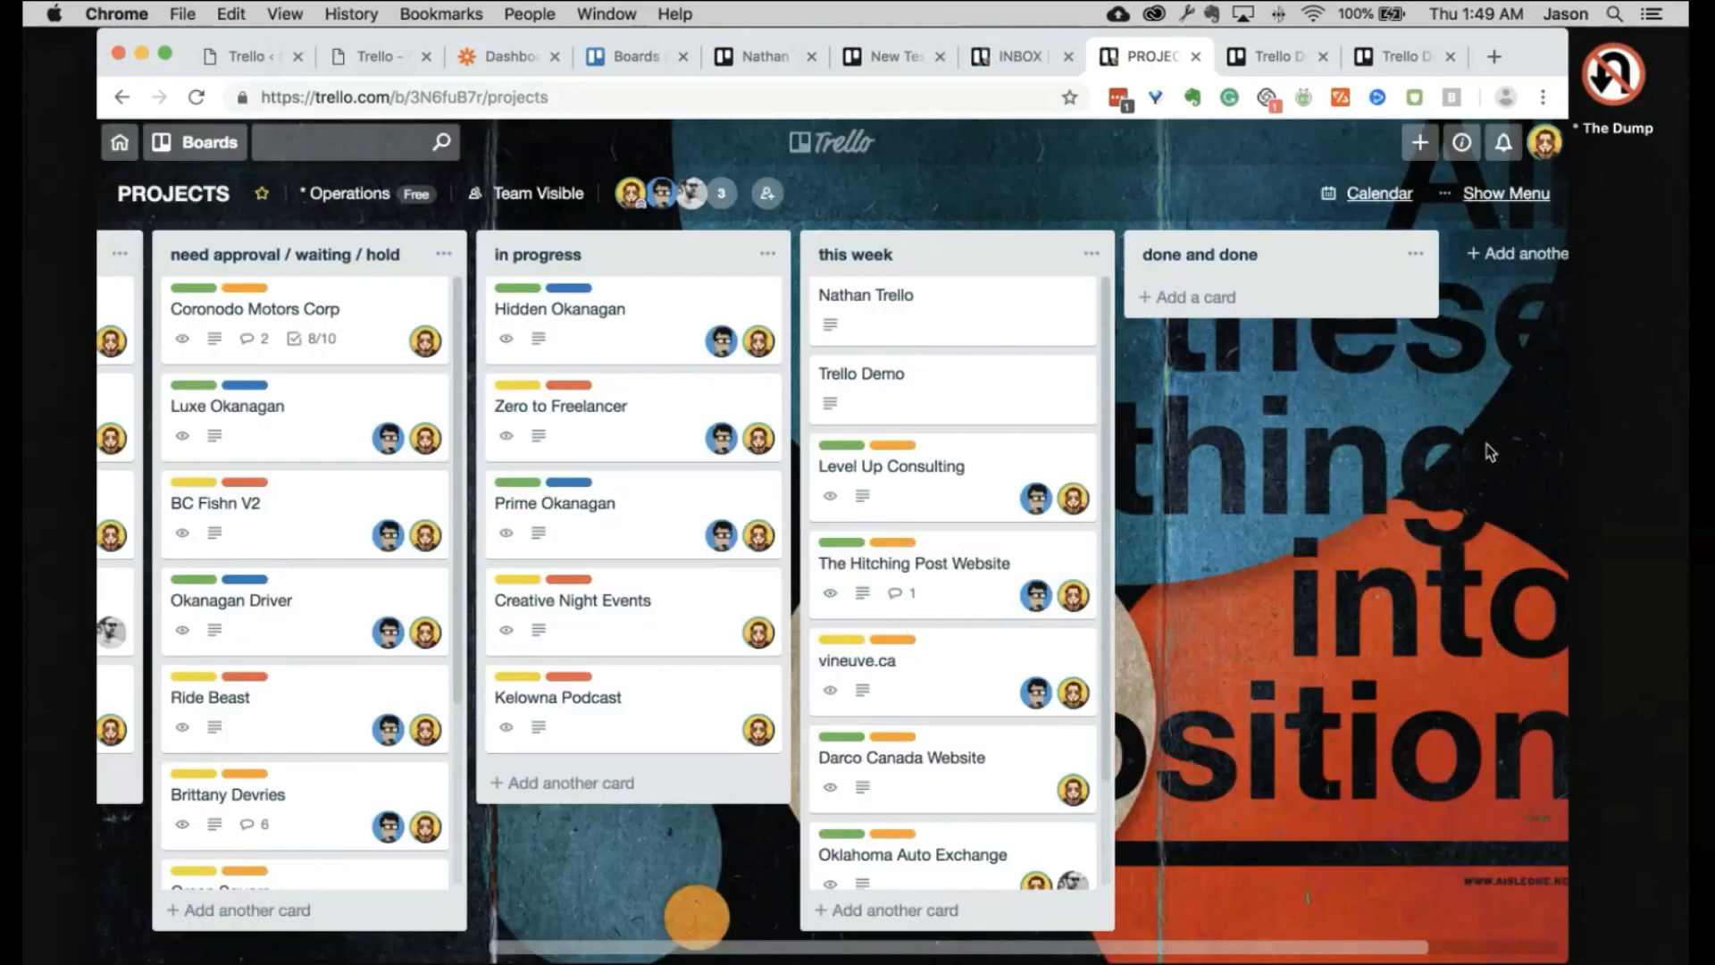
Step: Bring back the Boards overview showing the nine starred boards, BASECAMP through STACKS - PROCESSES
click(643, 56)
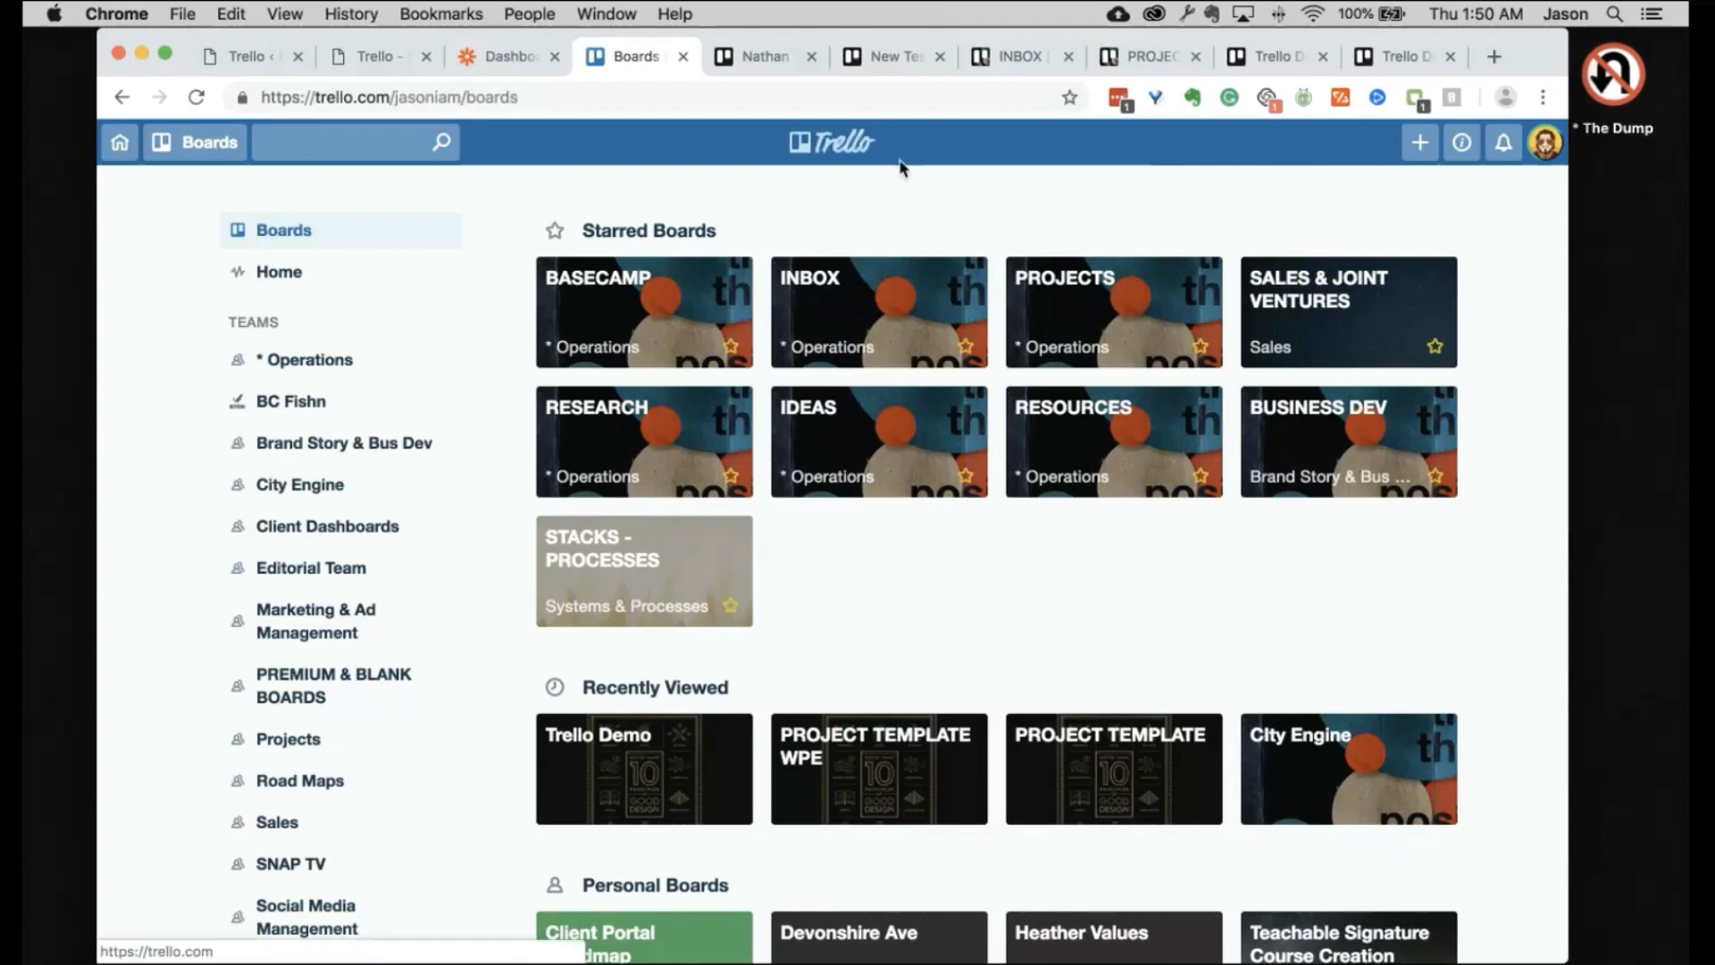
Step: Check the Trello Demo board, then bring up the RMC site's Trello Test burger form
click(1295, 63)
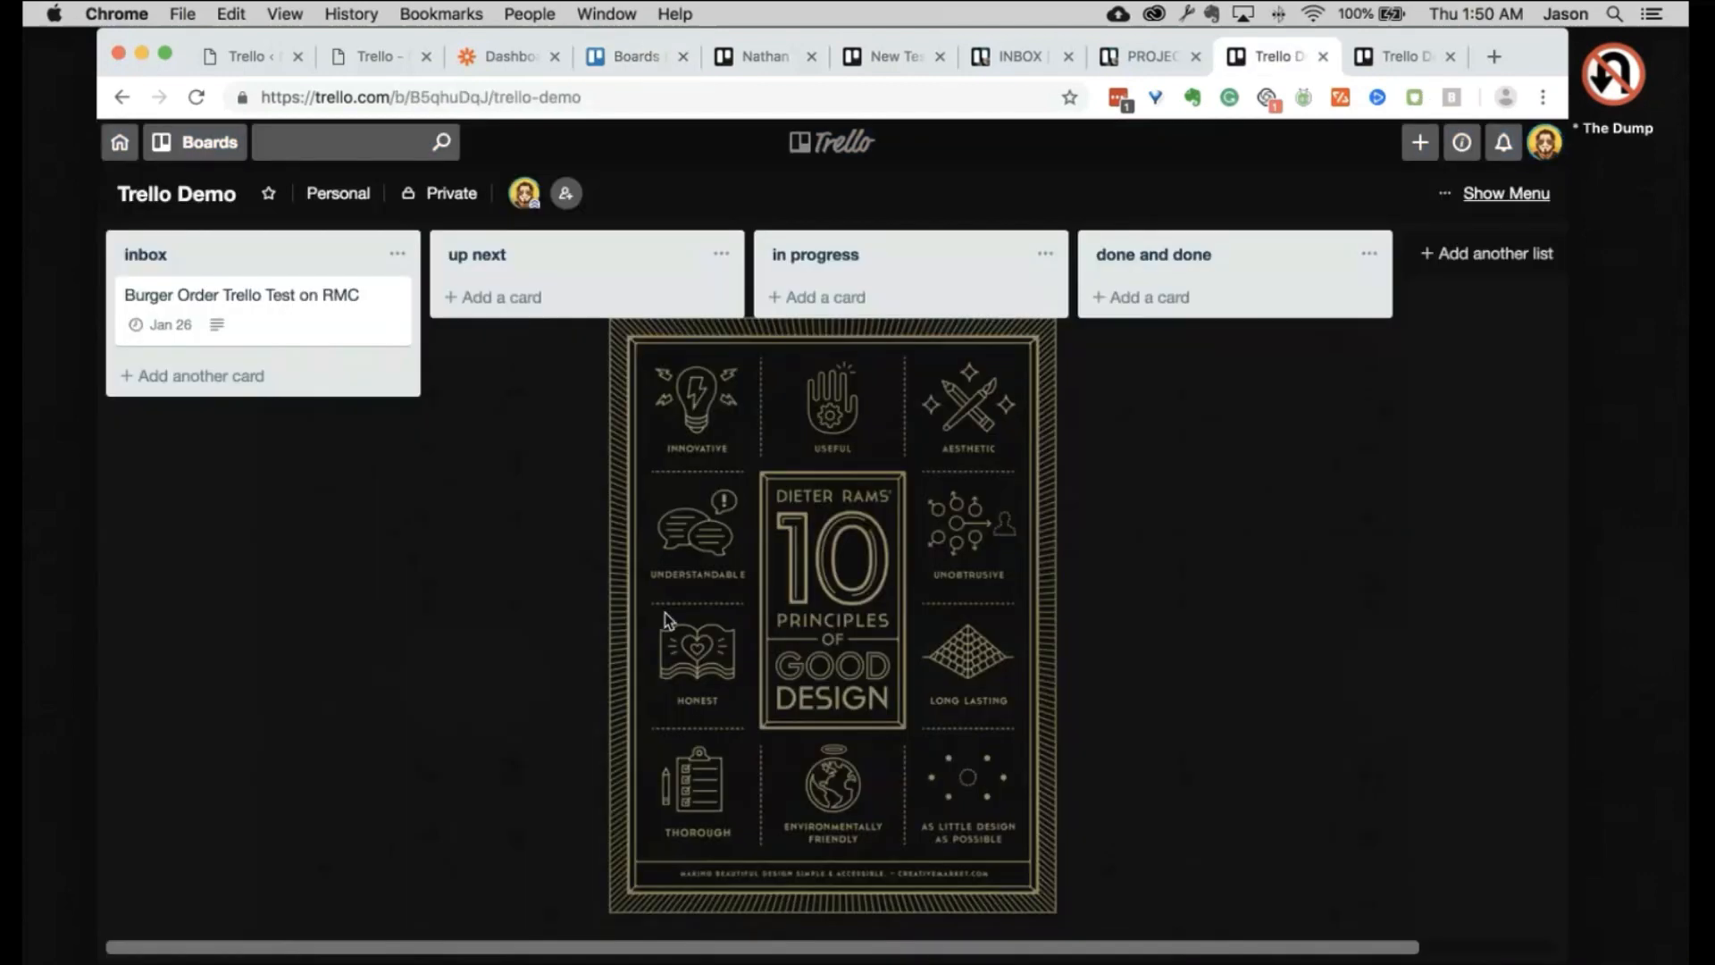
click(390, 59)
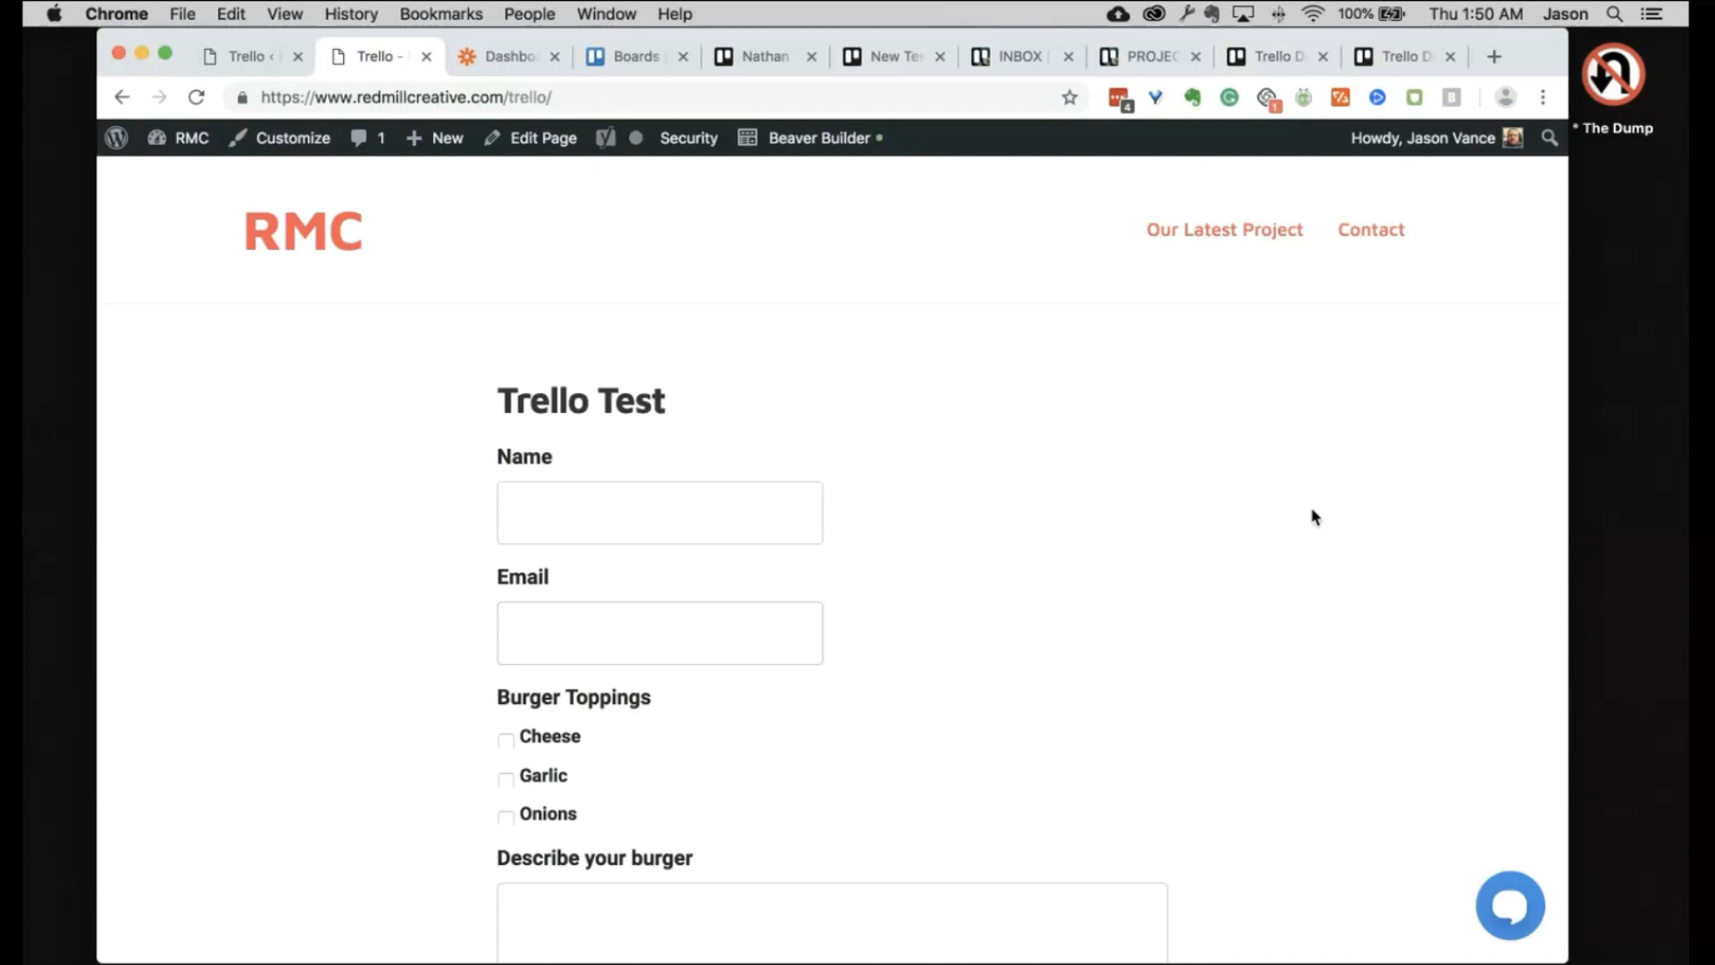
Step: Enter the customer's name and e-mail address in the Trello Test form
scroll(1312, 516, down, 5)
scroll(1312, 517, up, 5)
scroll(1312, 517, down, 2)
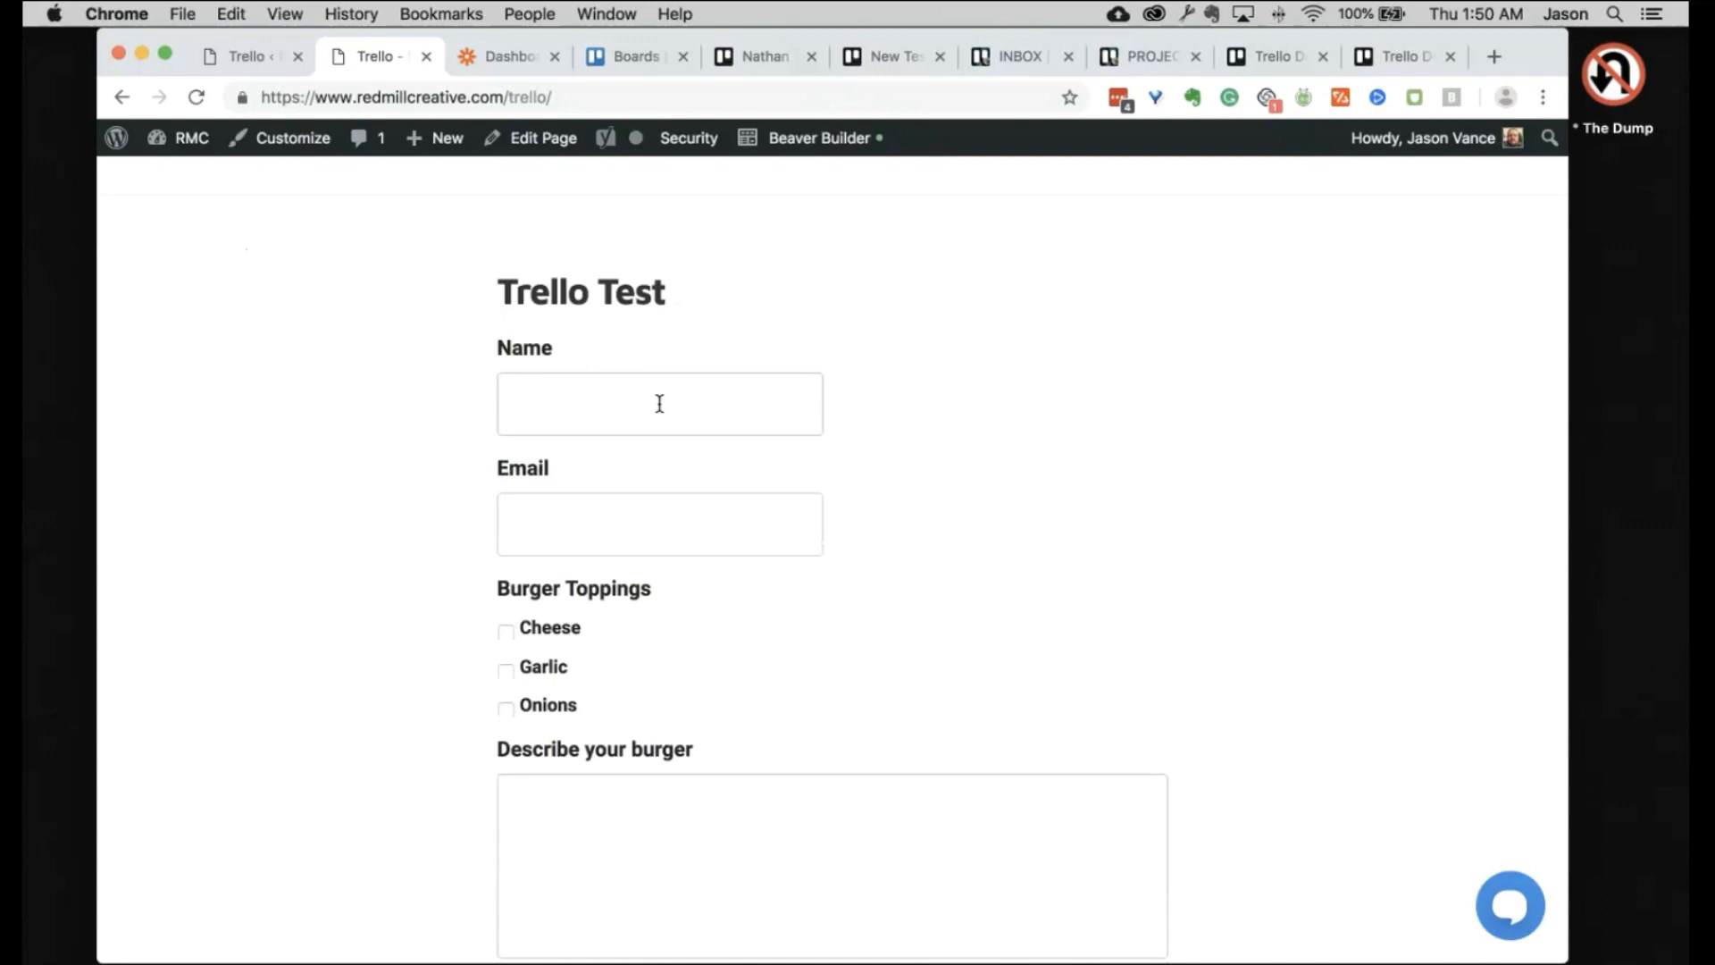
click(659, 404)
text(Nathan)
key(Tab)
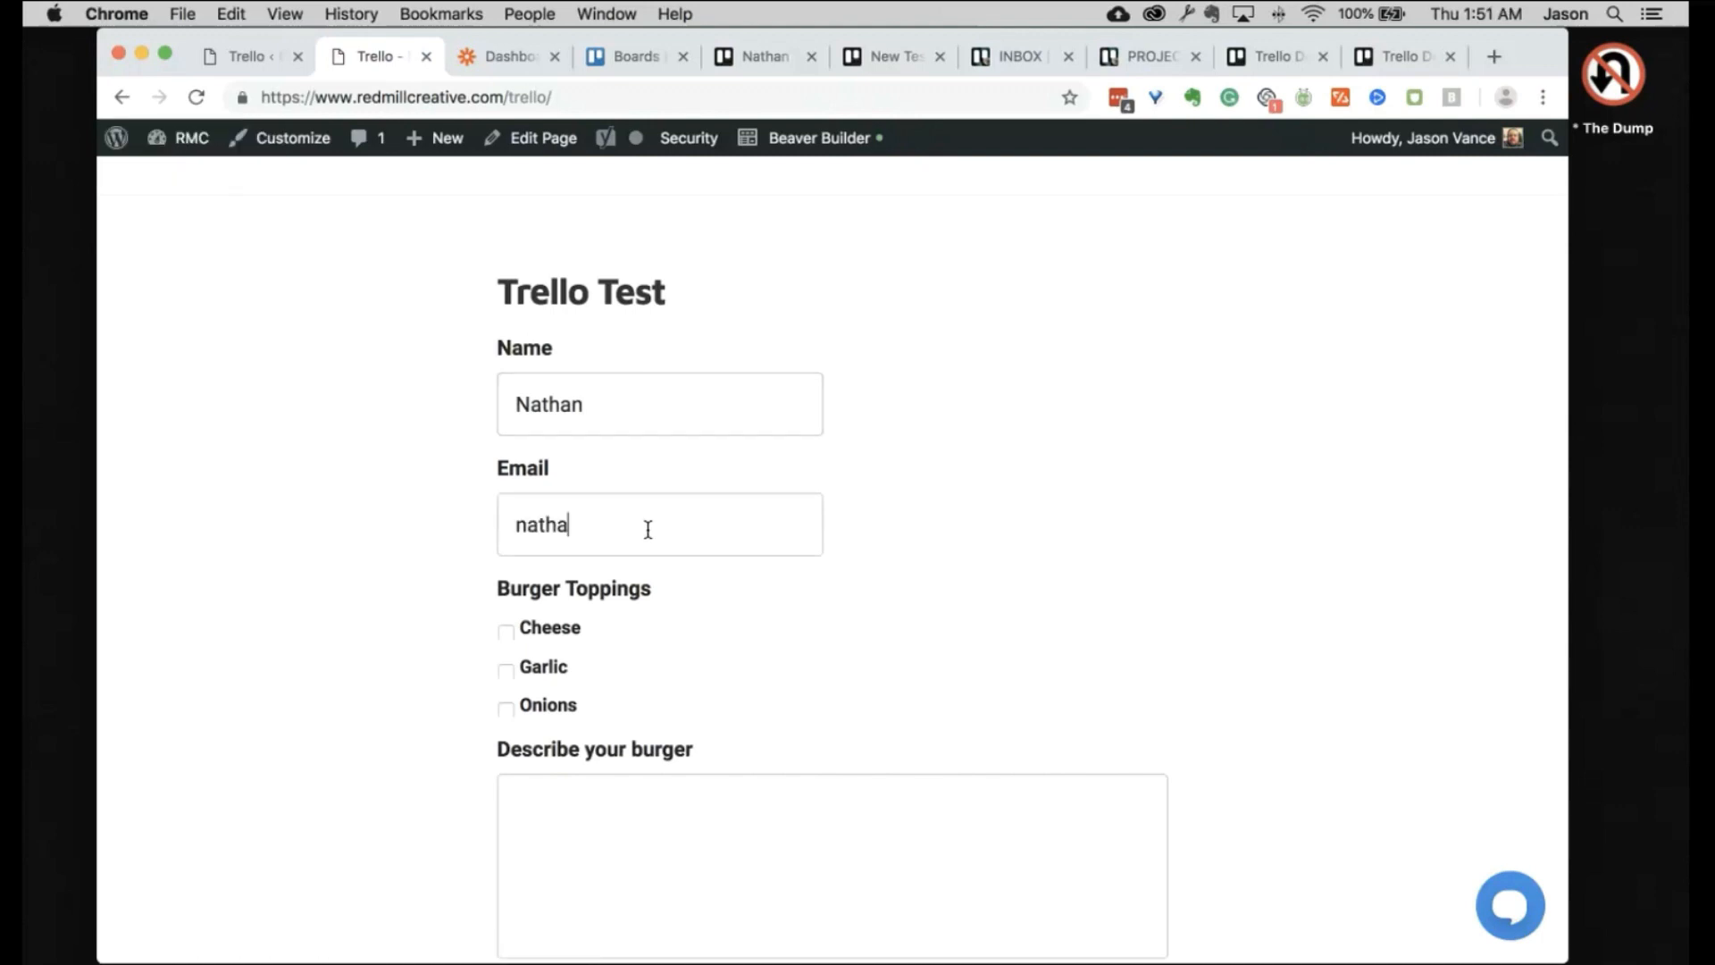
click(920, 572)
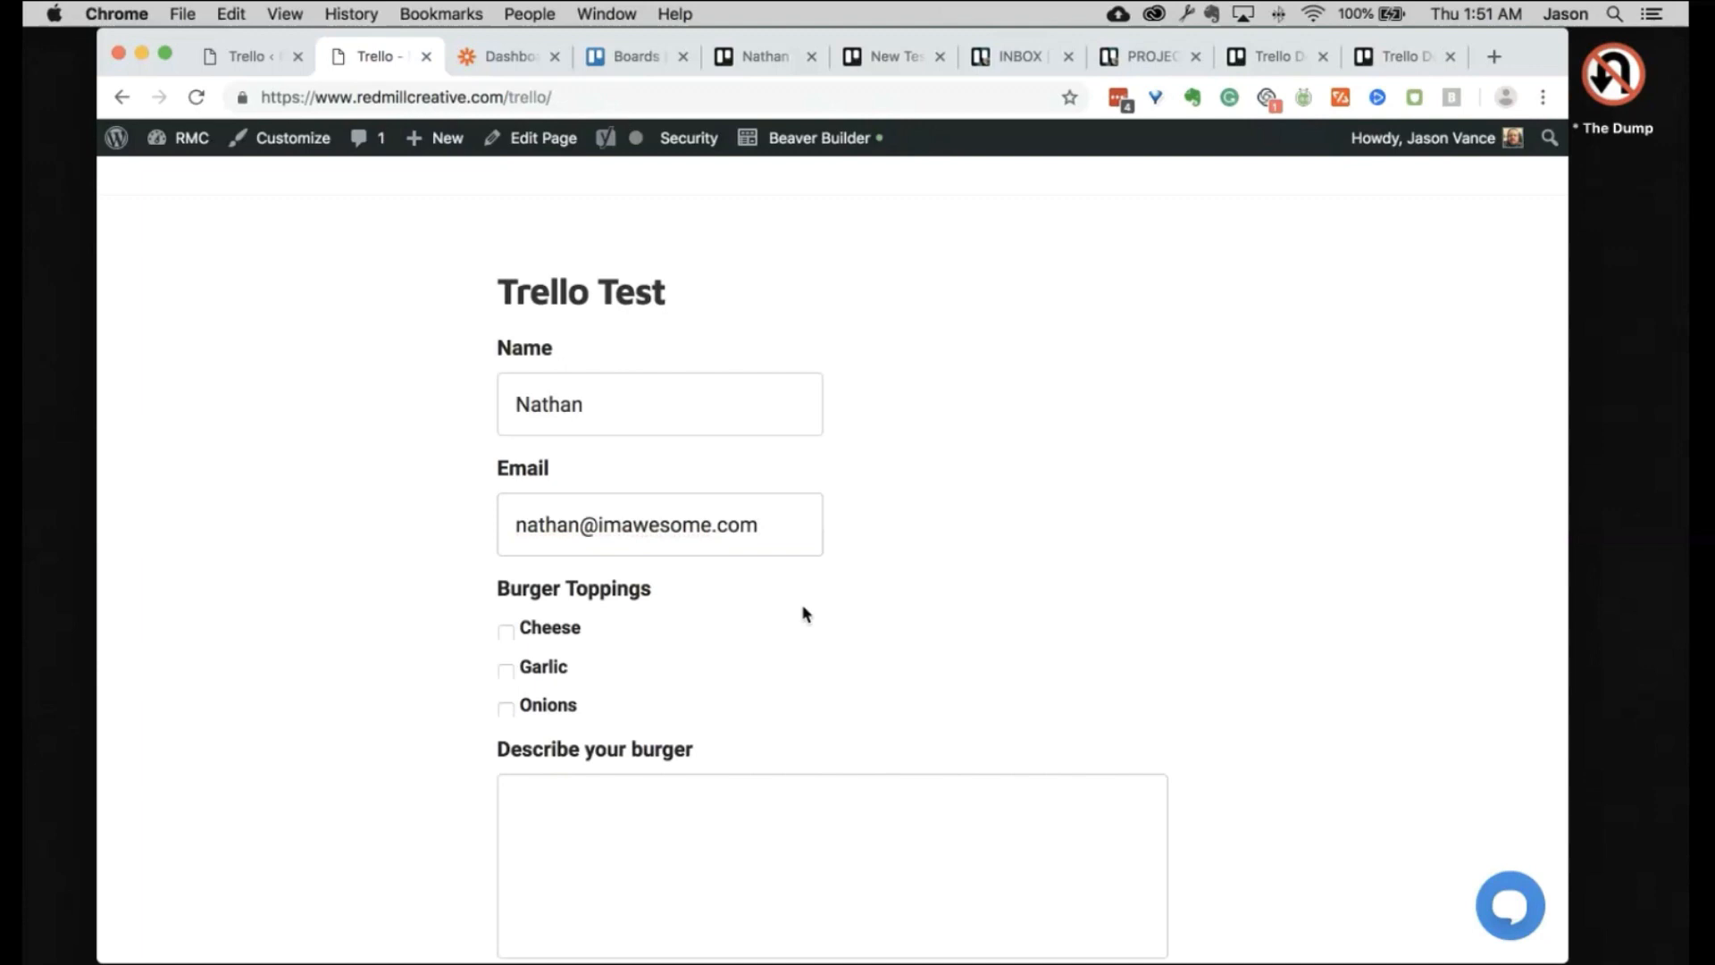
Step: Tick Garlic and Onions, describe the burger as 'I want an awesome burger', and submit
scroll(807, 614, down, 2)
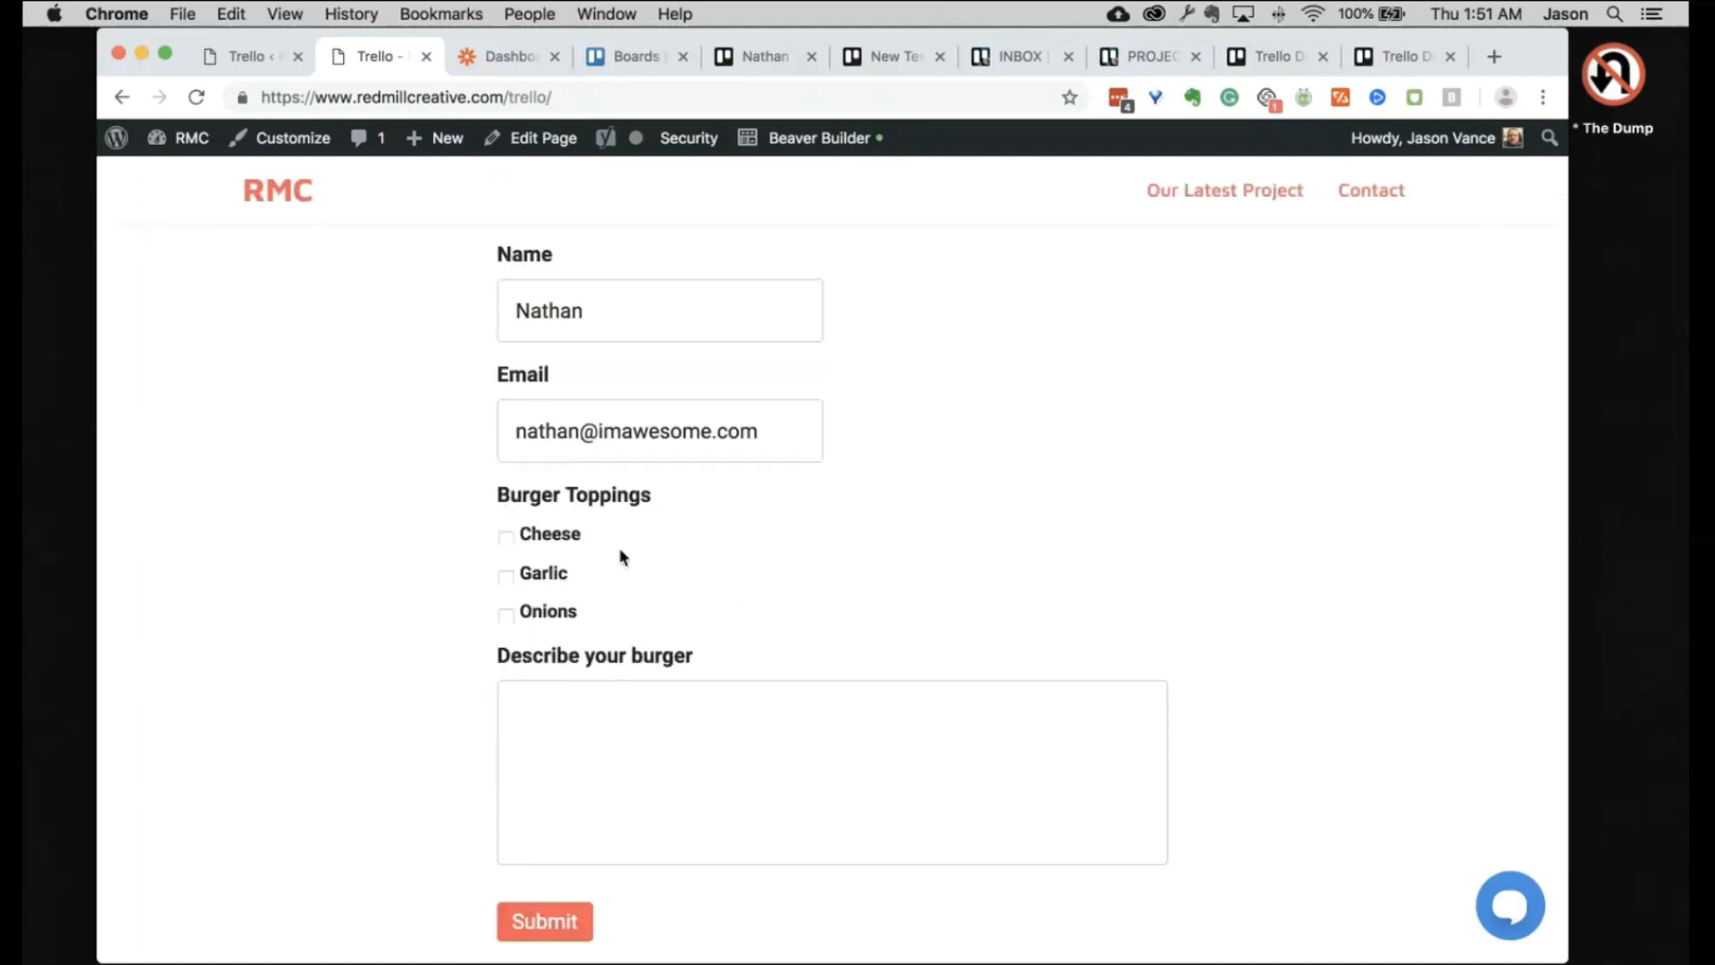
click(557, 546)
click(506, 614)
click(609, 689)
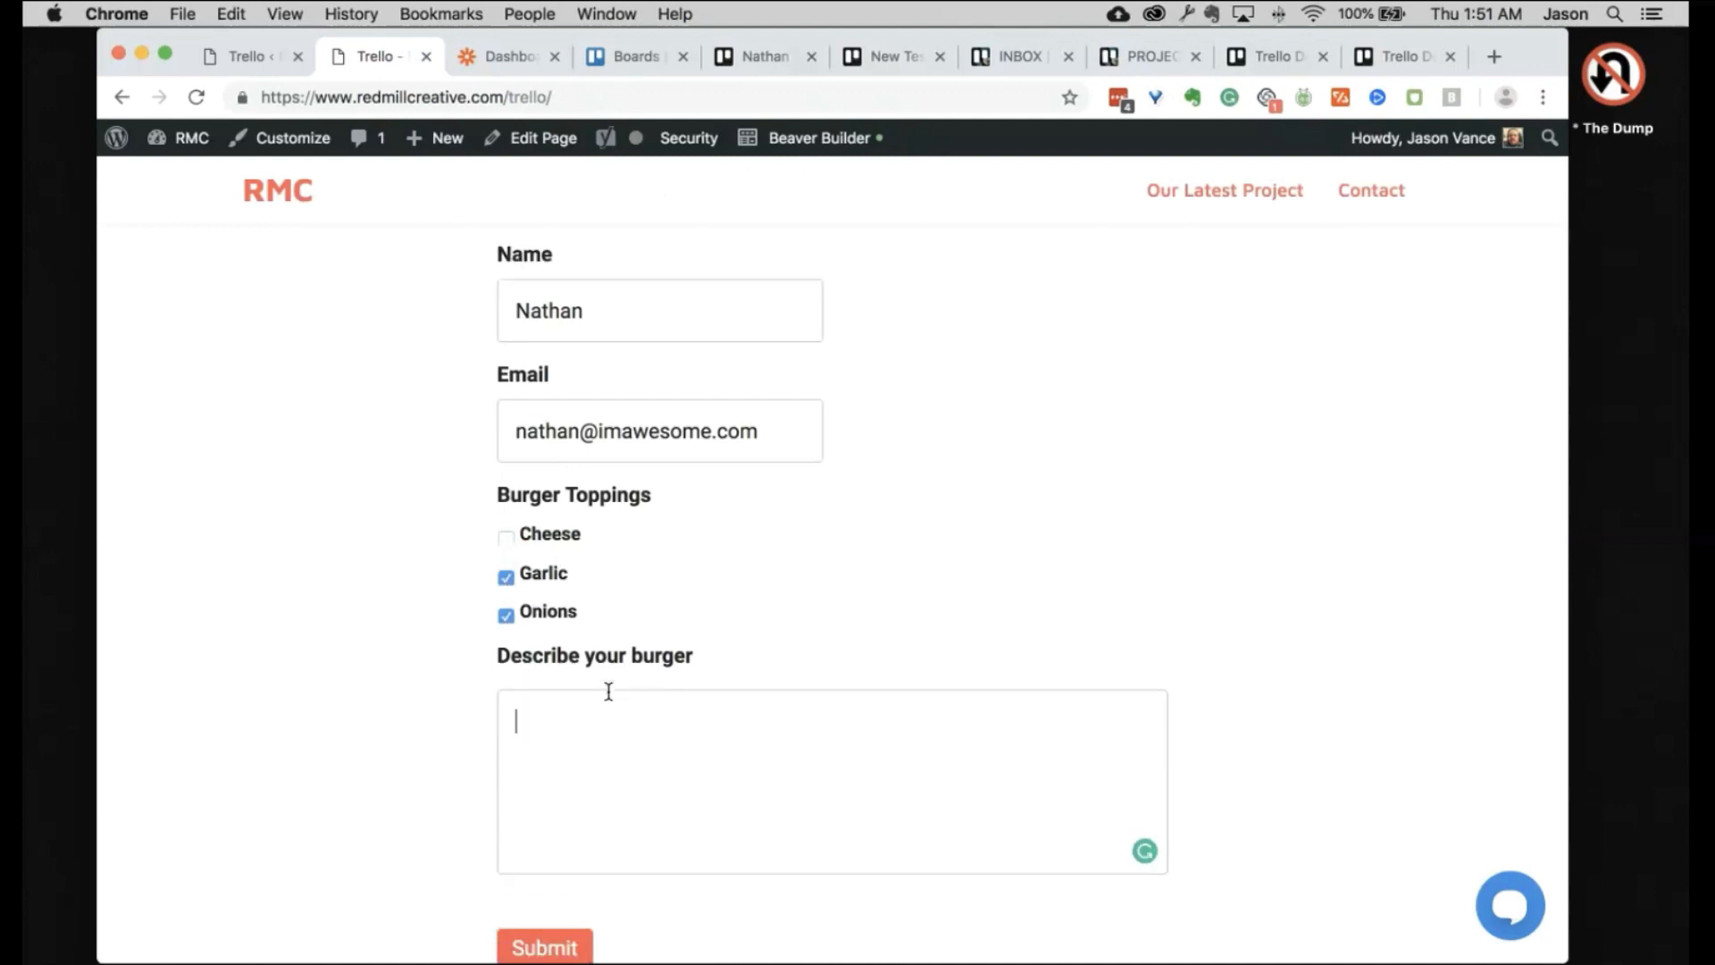
text(I want an awesome b)
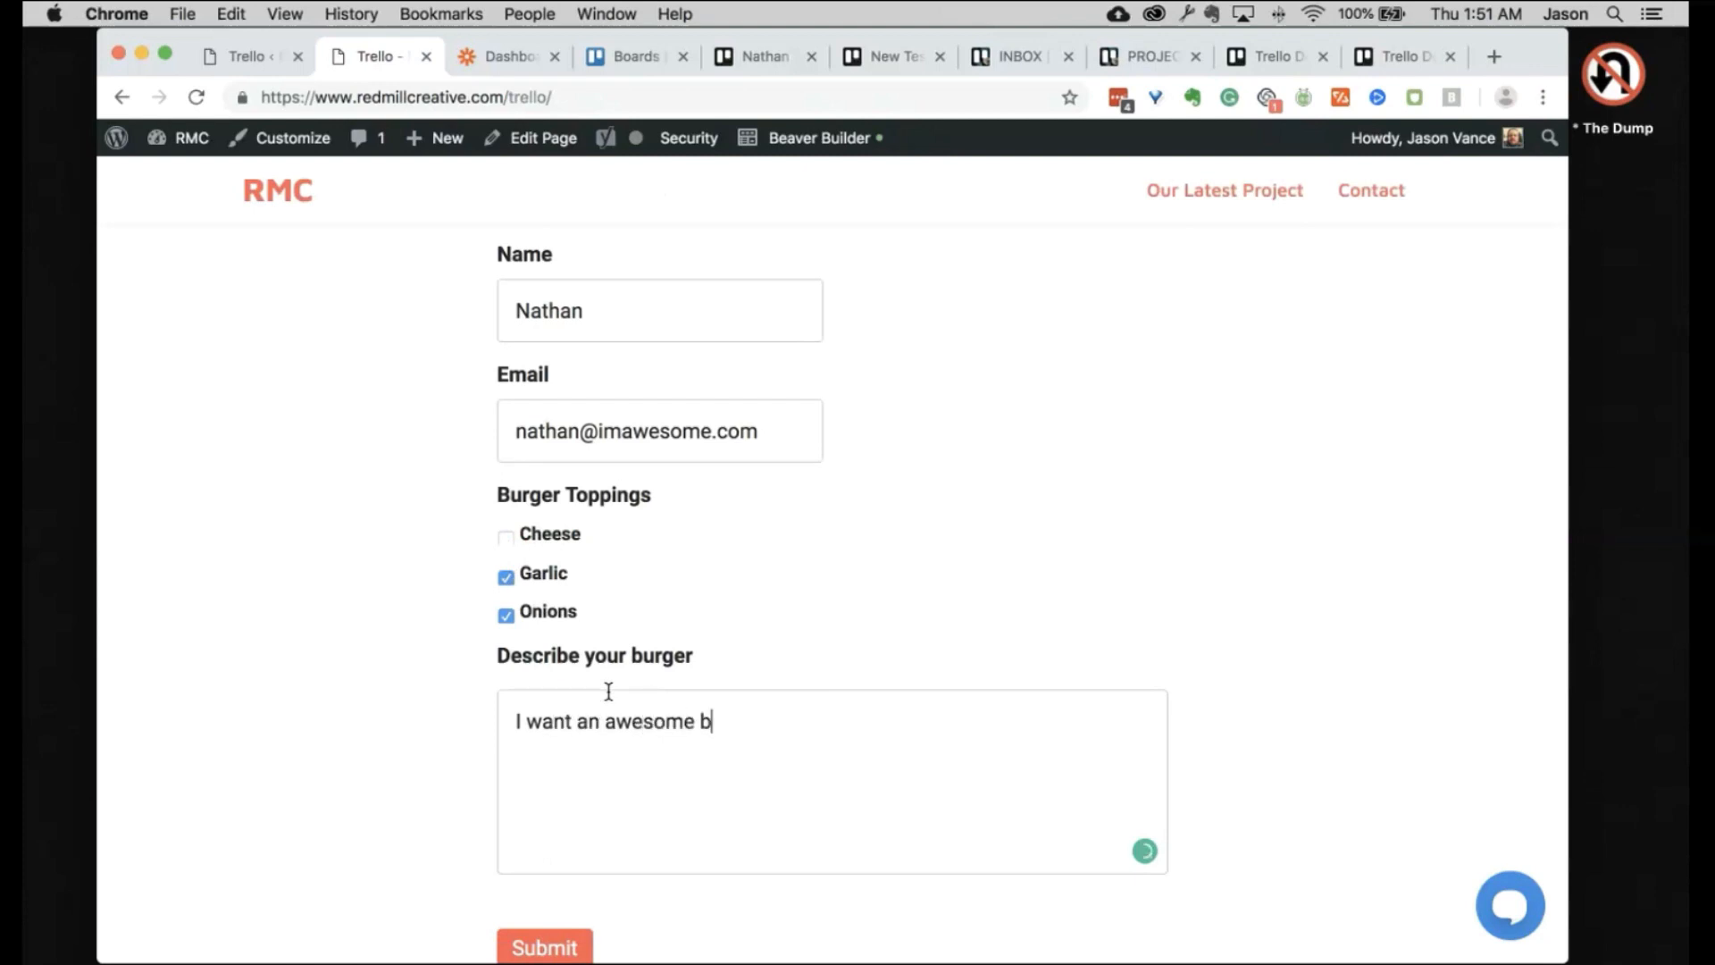
text(urger)
click(560, 950)
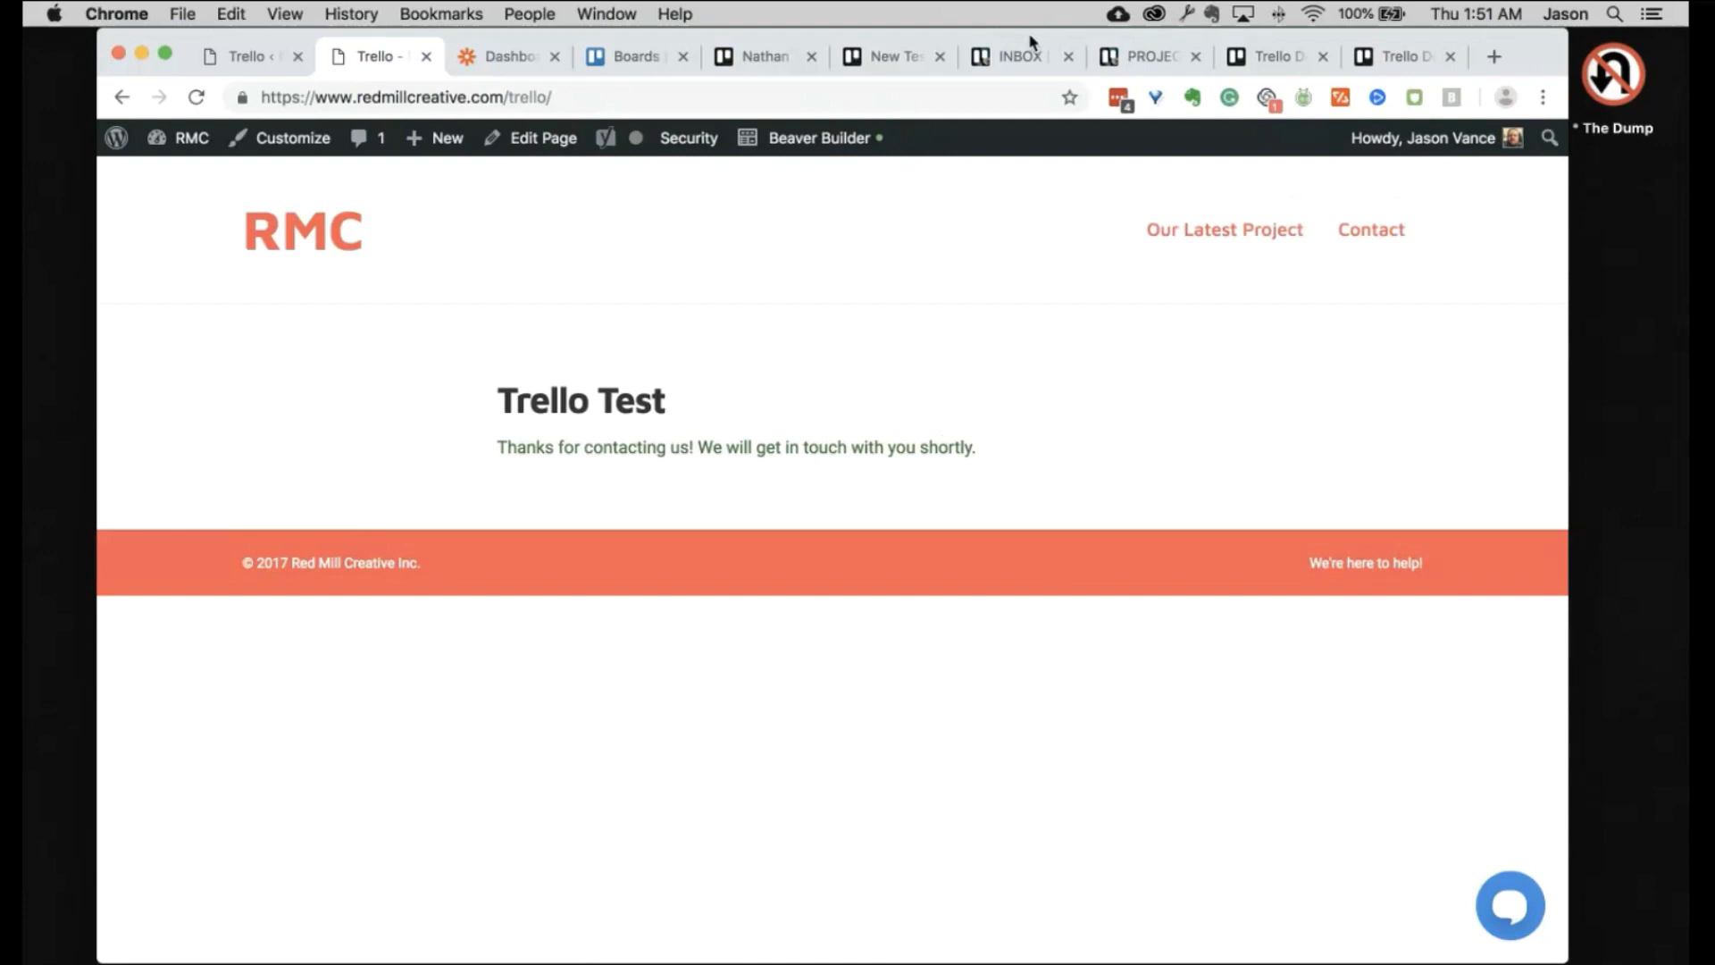
Step: Review the new Burger Order card on Trello Demo, then drag one Burger Order card into in progress
click(1293, 56)
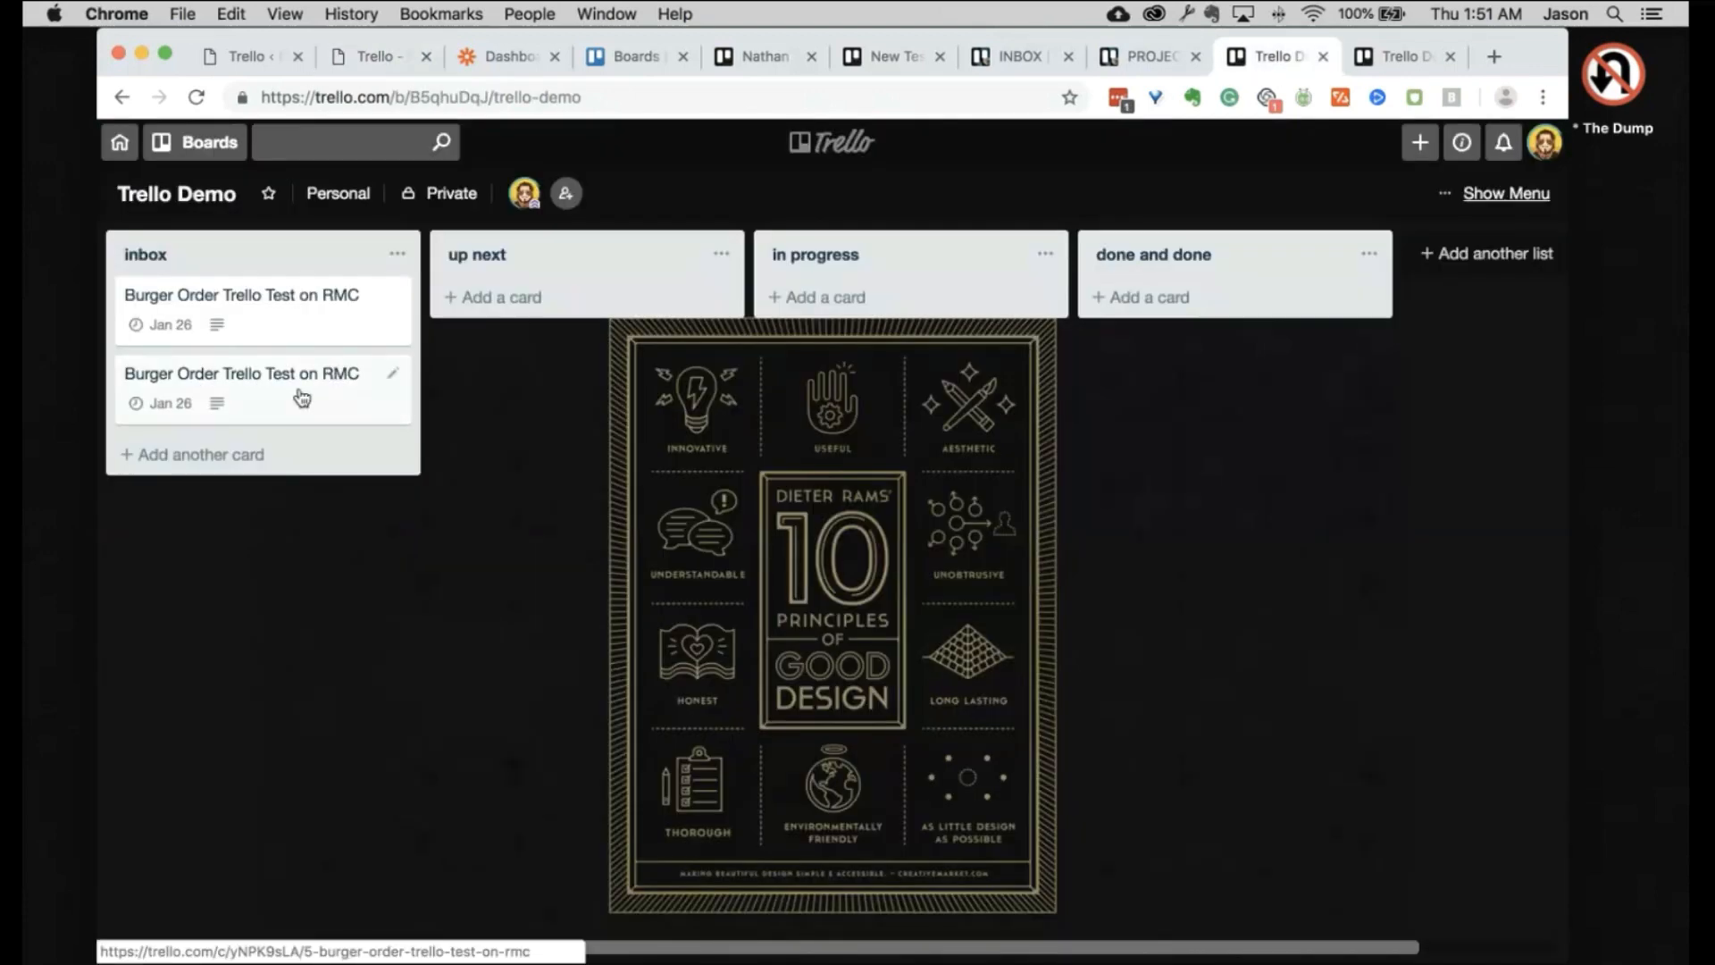
click(302, 397)
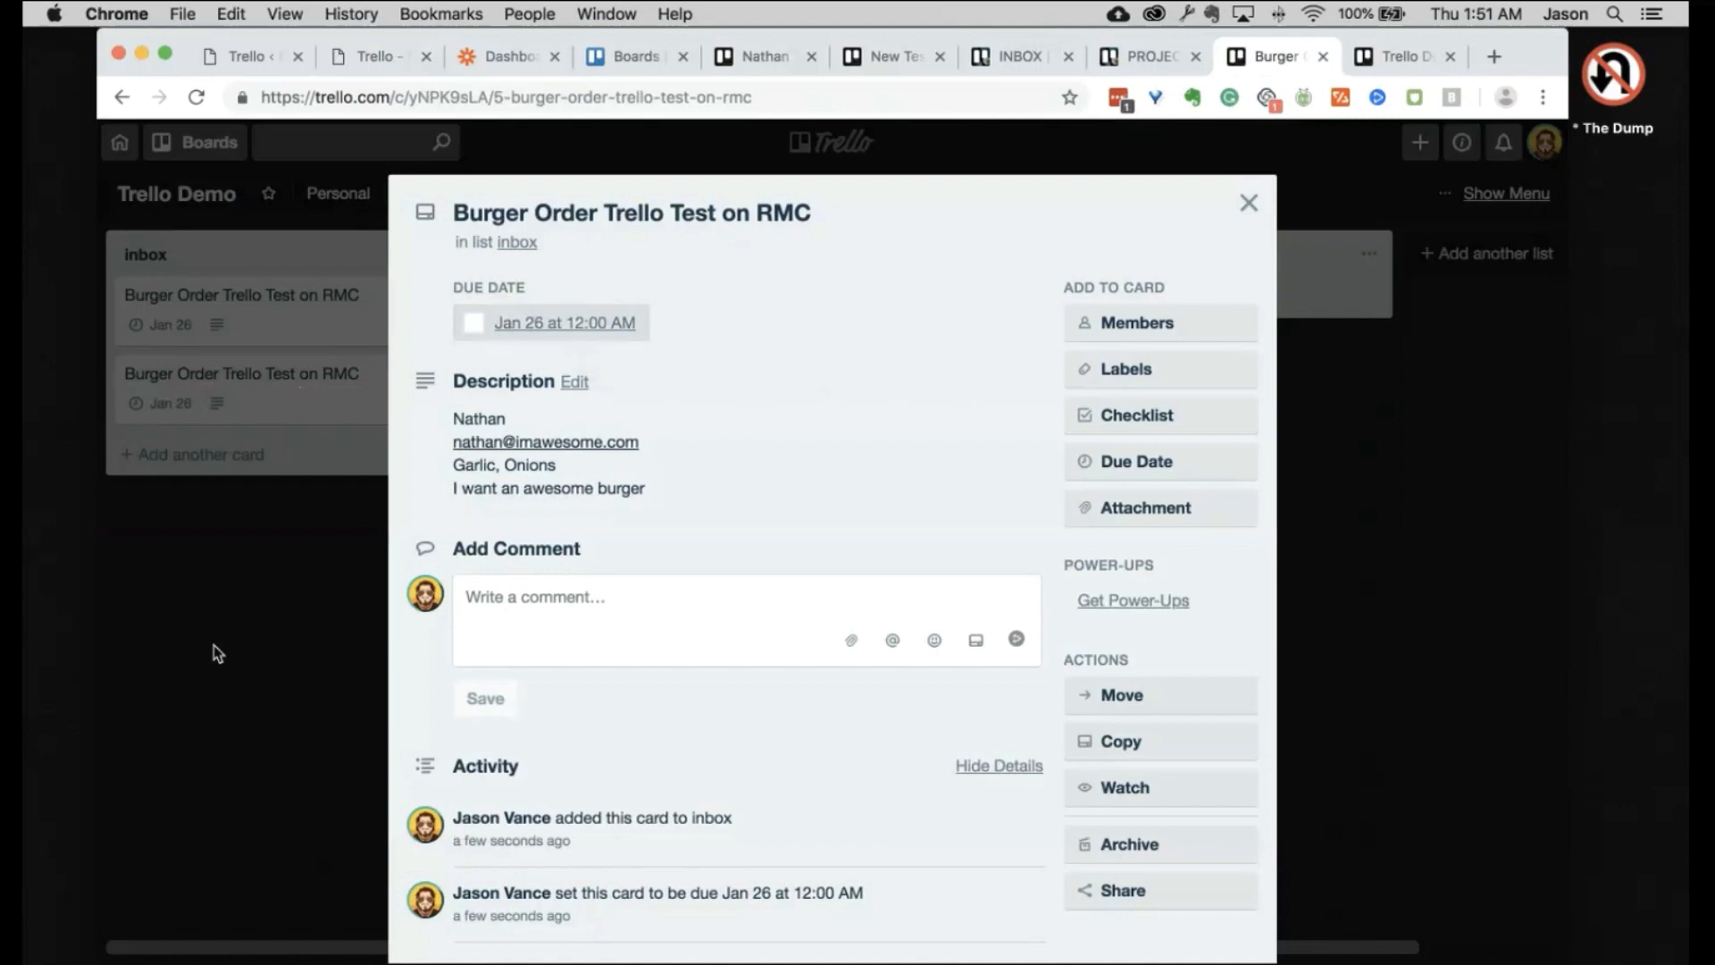
click(1326, 688)
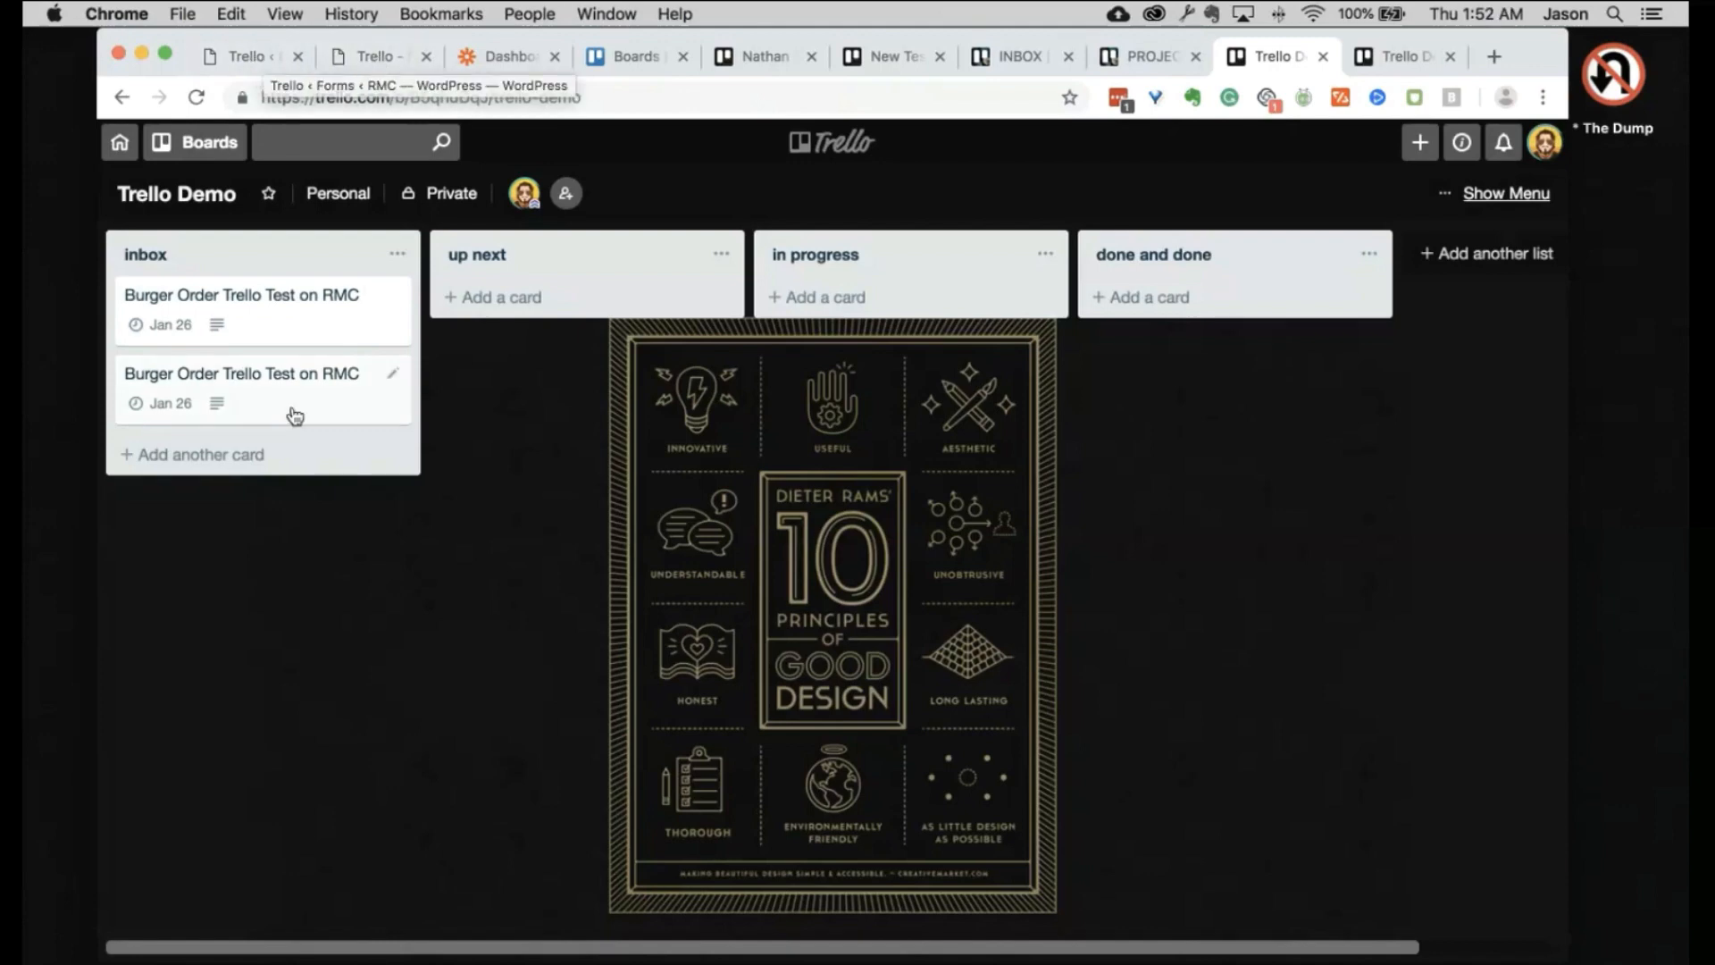
drag(294, 410, 920, 340)
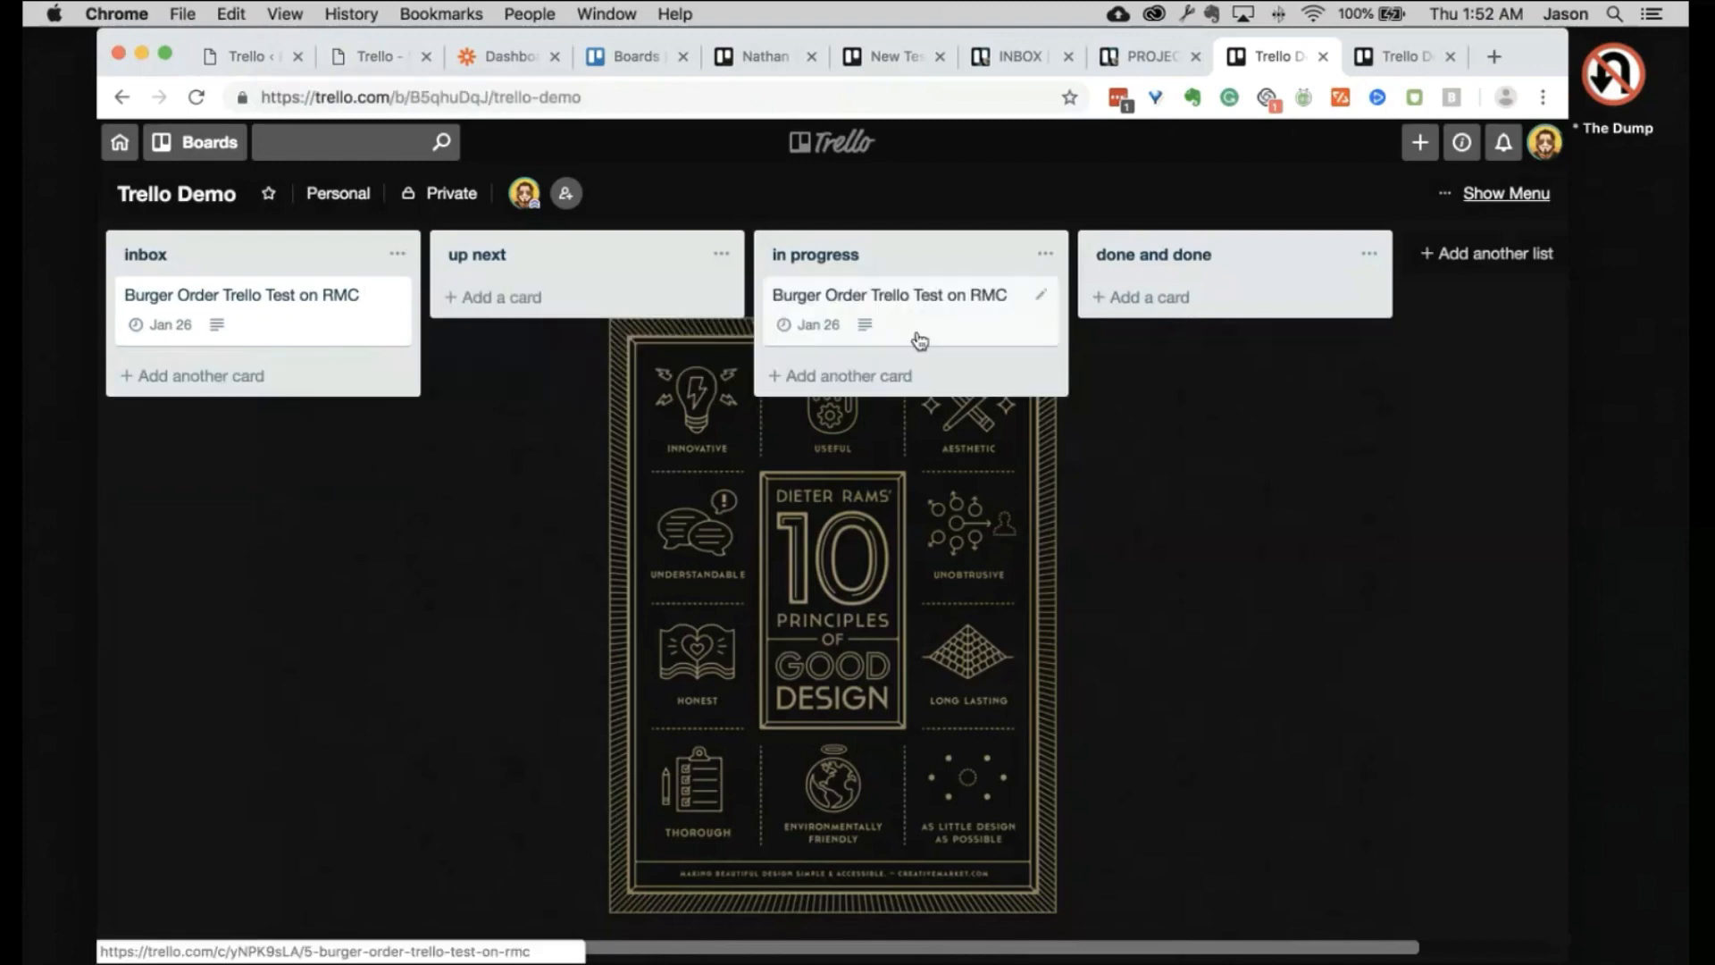
Step: Look over the Trello Test form's Trello feed settings, then switch to the Zapier dashboard
click(261, 63)
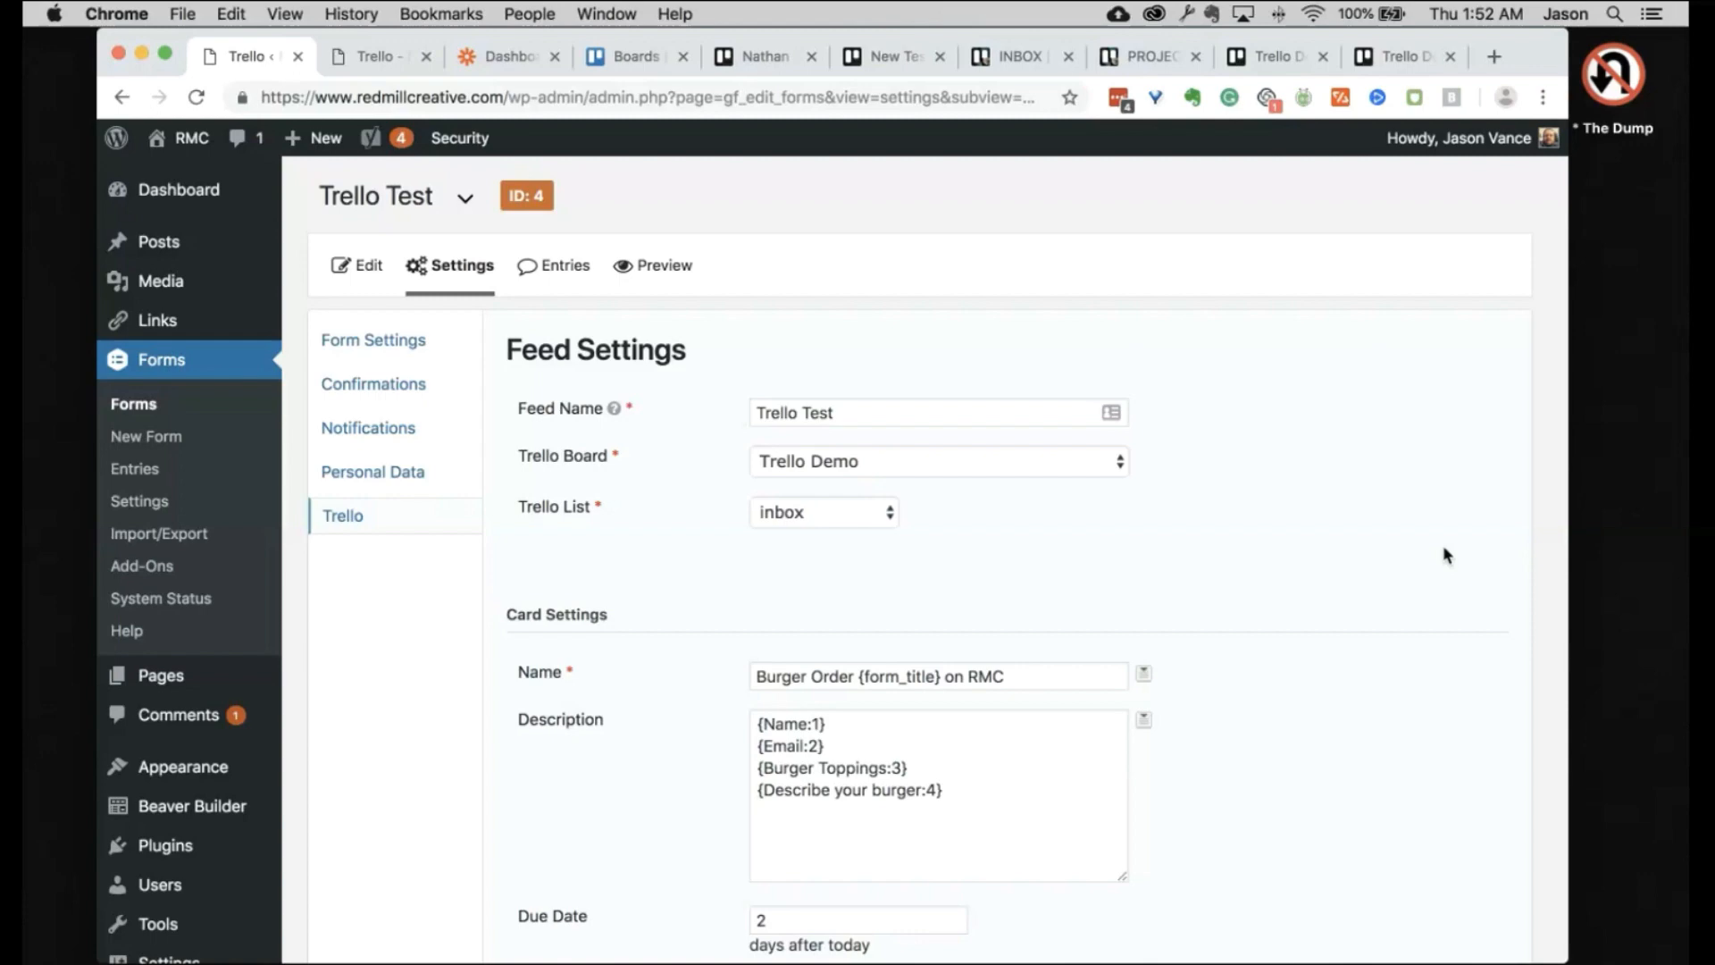
scroll(1443, 547, down, 5)
right_click(1443, 546)
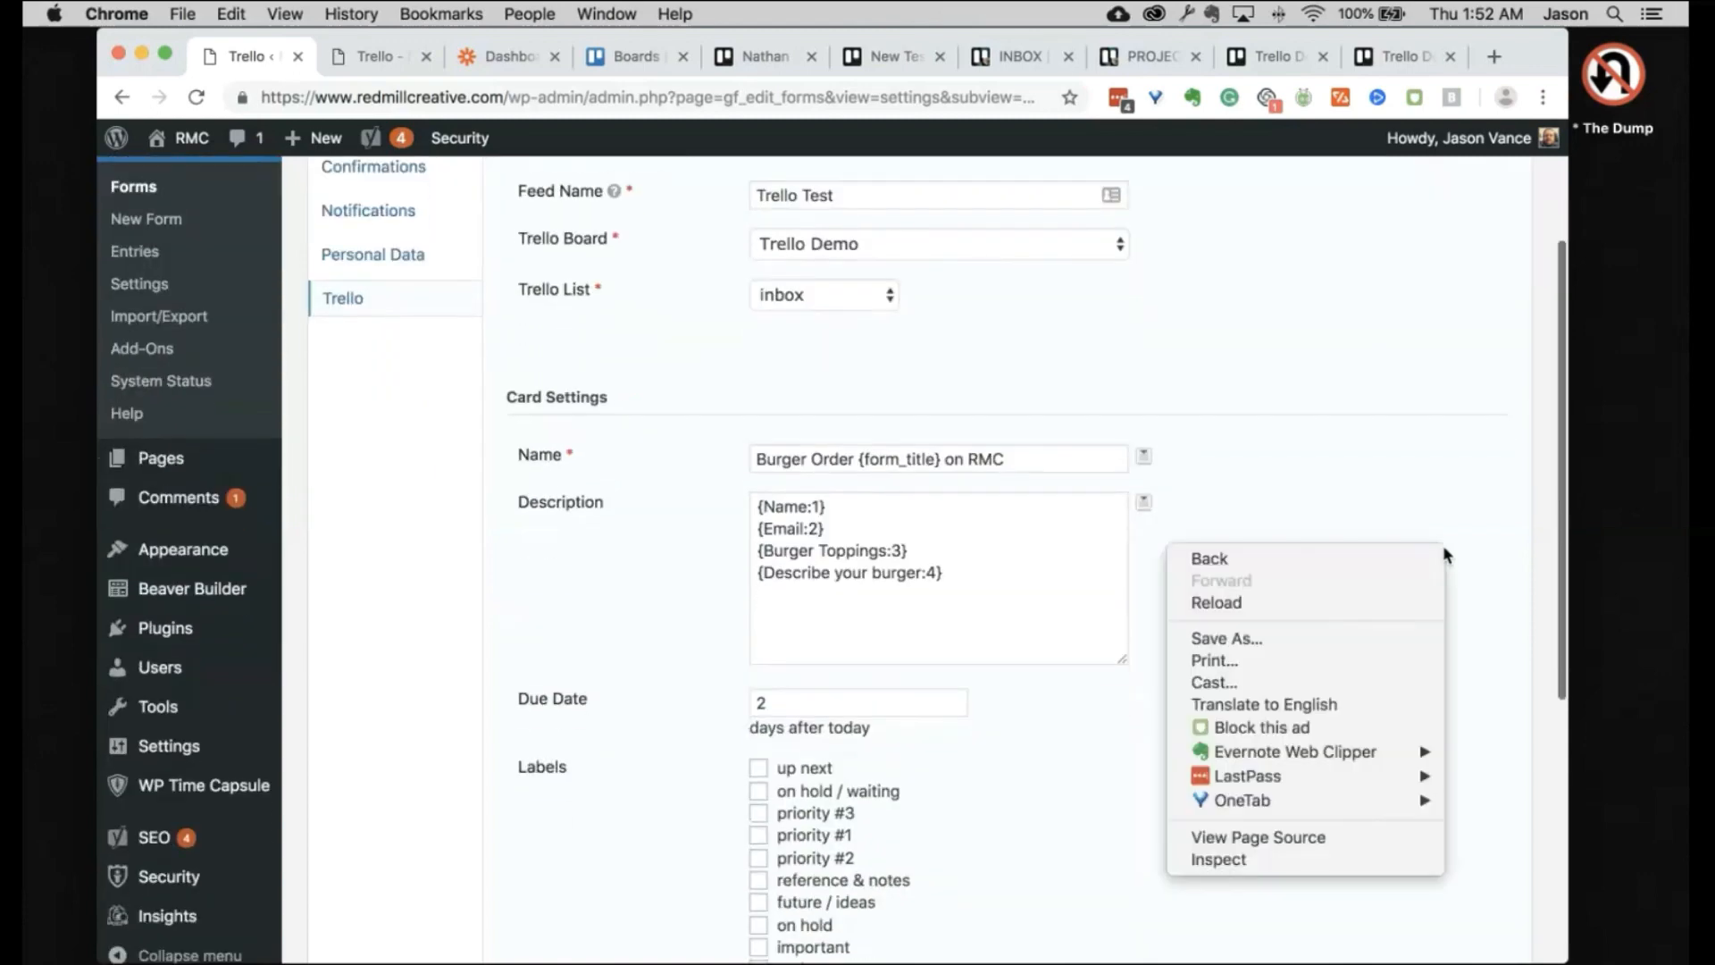
click(1447, 502)
scroll(1448, 503, up, 4)
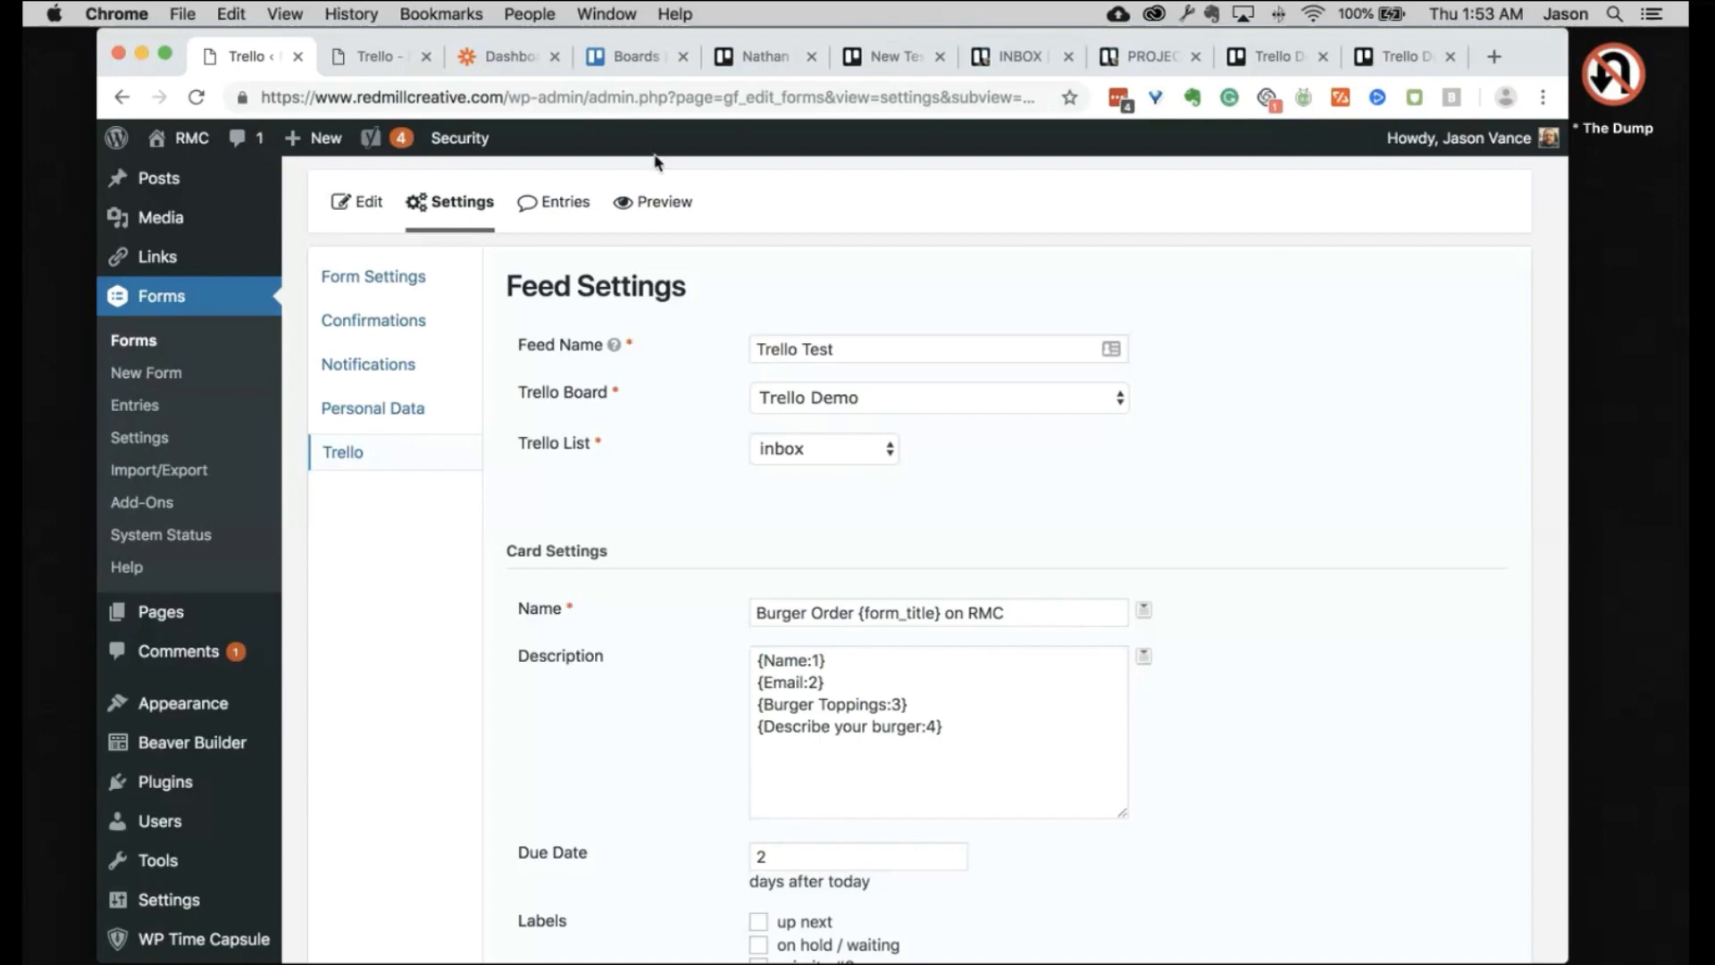
click(530, 59)
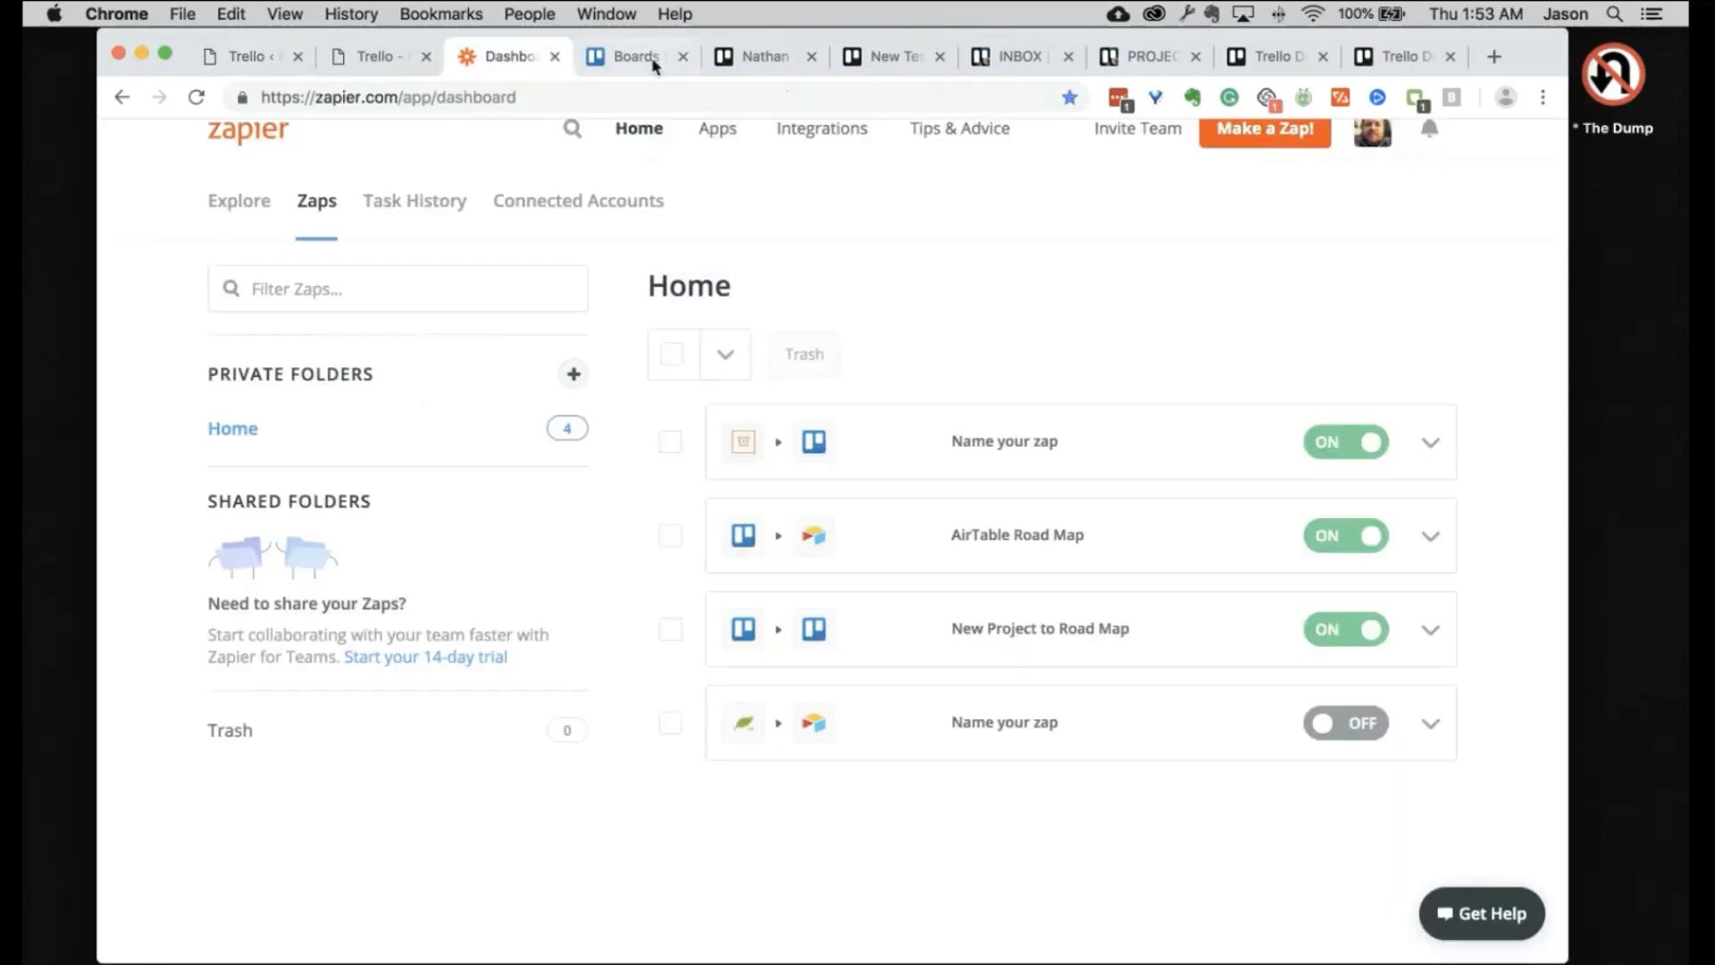
Step: Return to the Trello Boards overview and scroll through the teams' boards
click(636, 57)
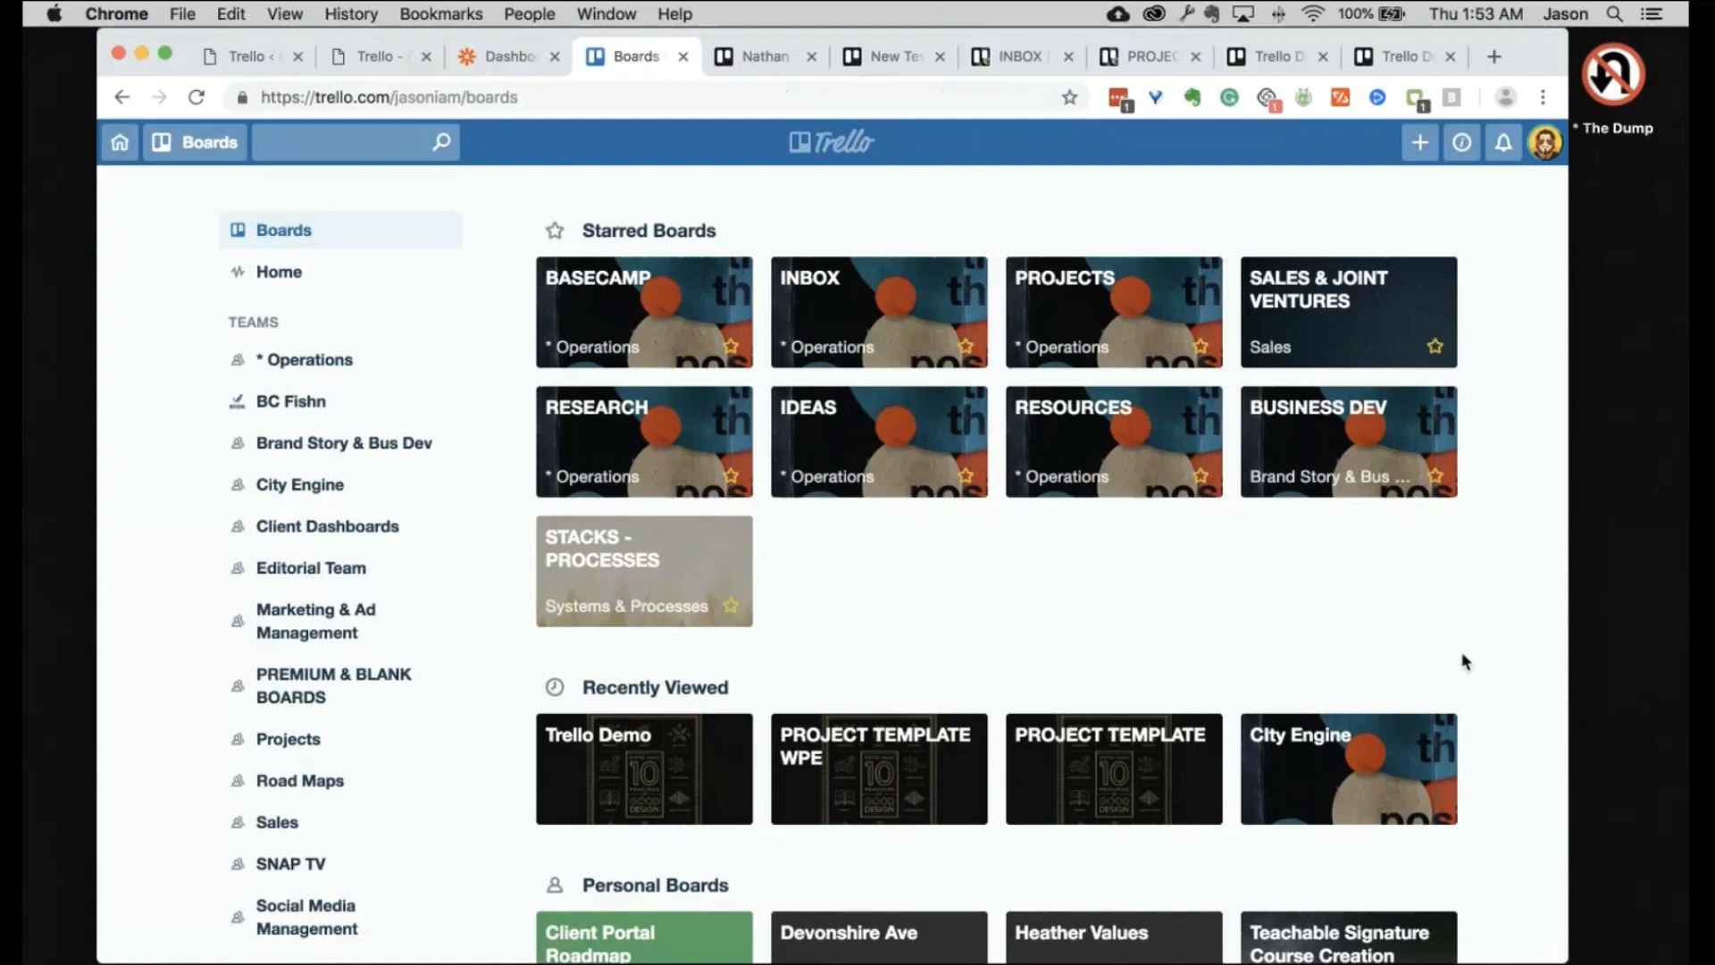
scroll(1508, 559, down, 10)
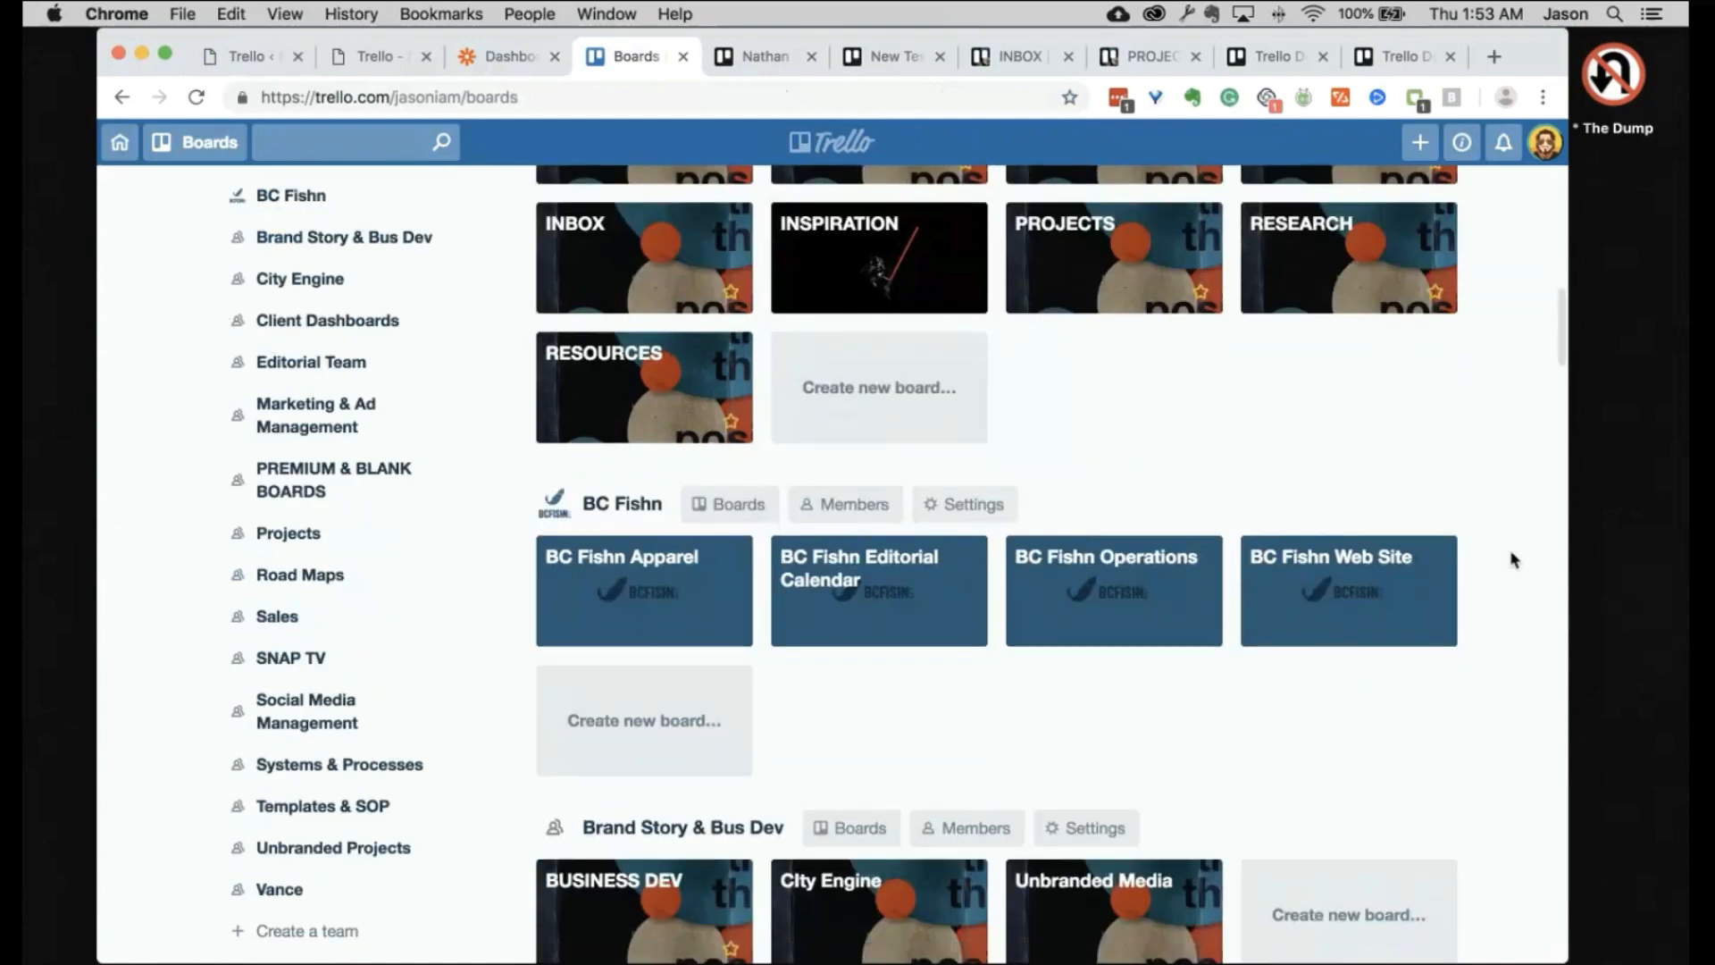
scroll(1511, 559, down, 15)
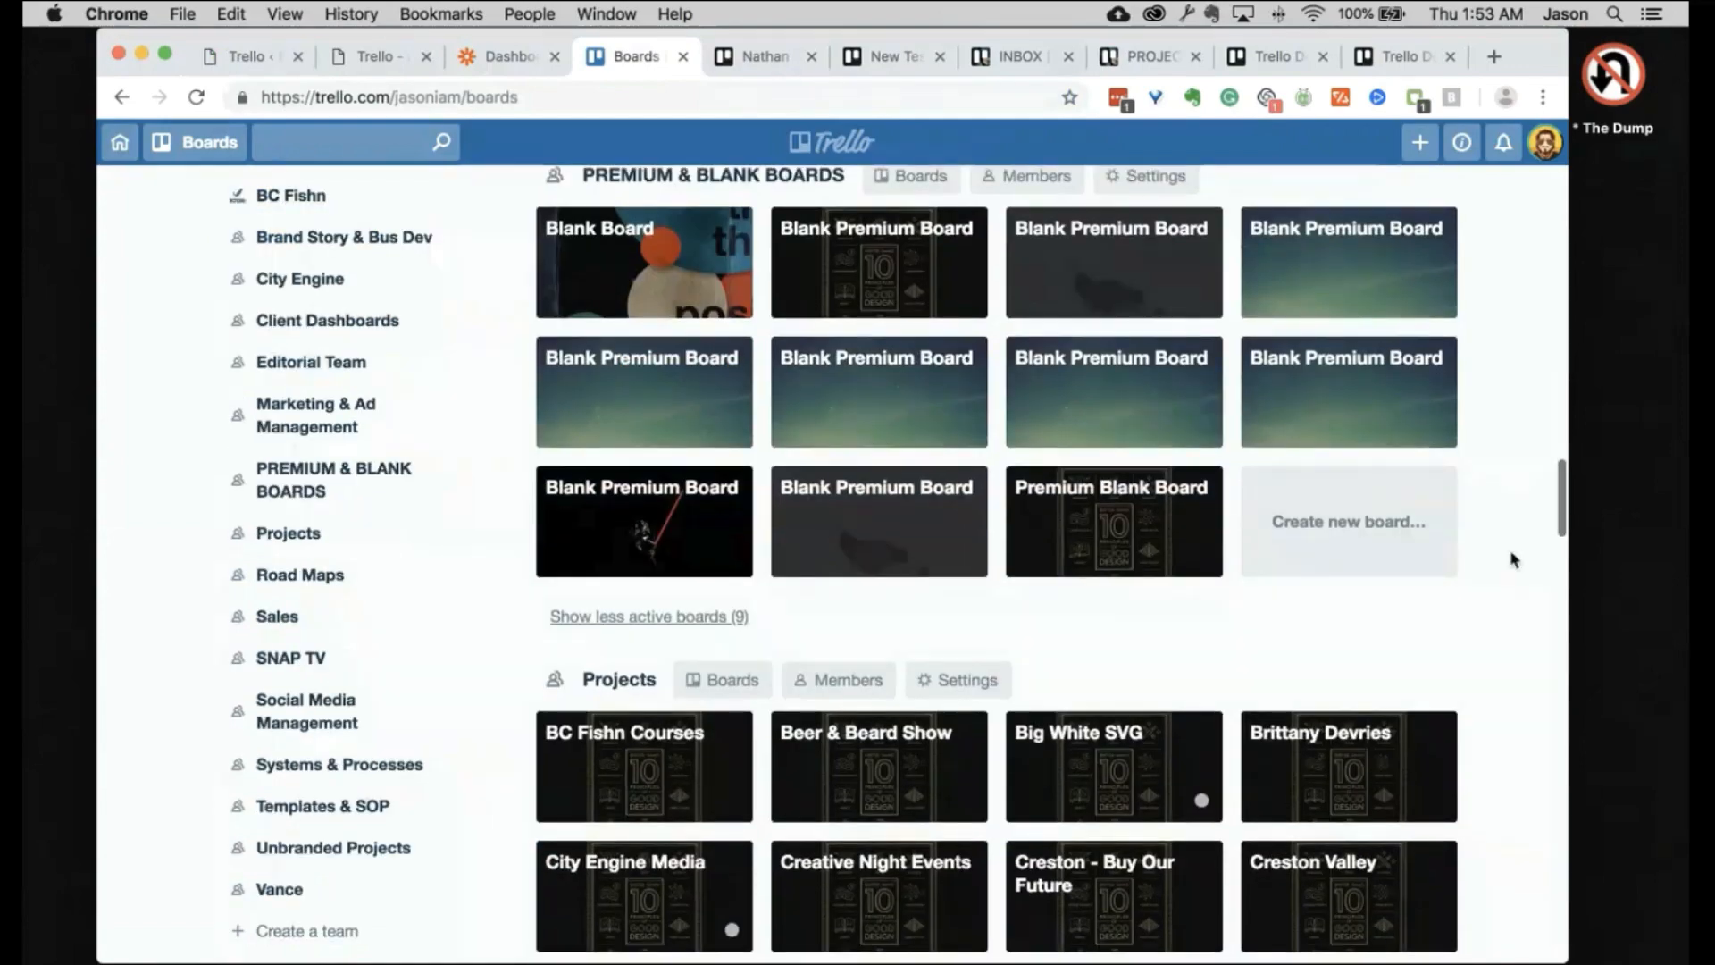
scroll(1514, 559, down, 15)
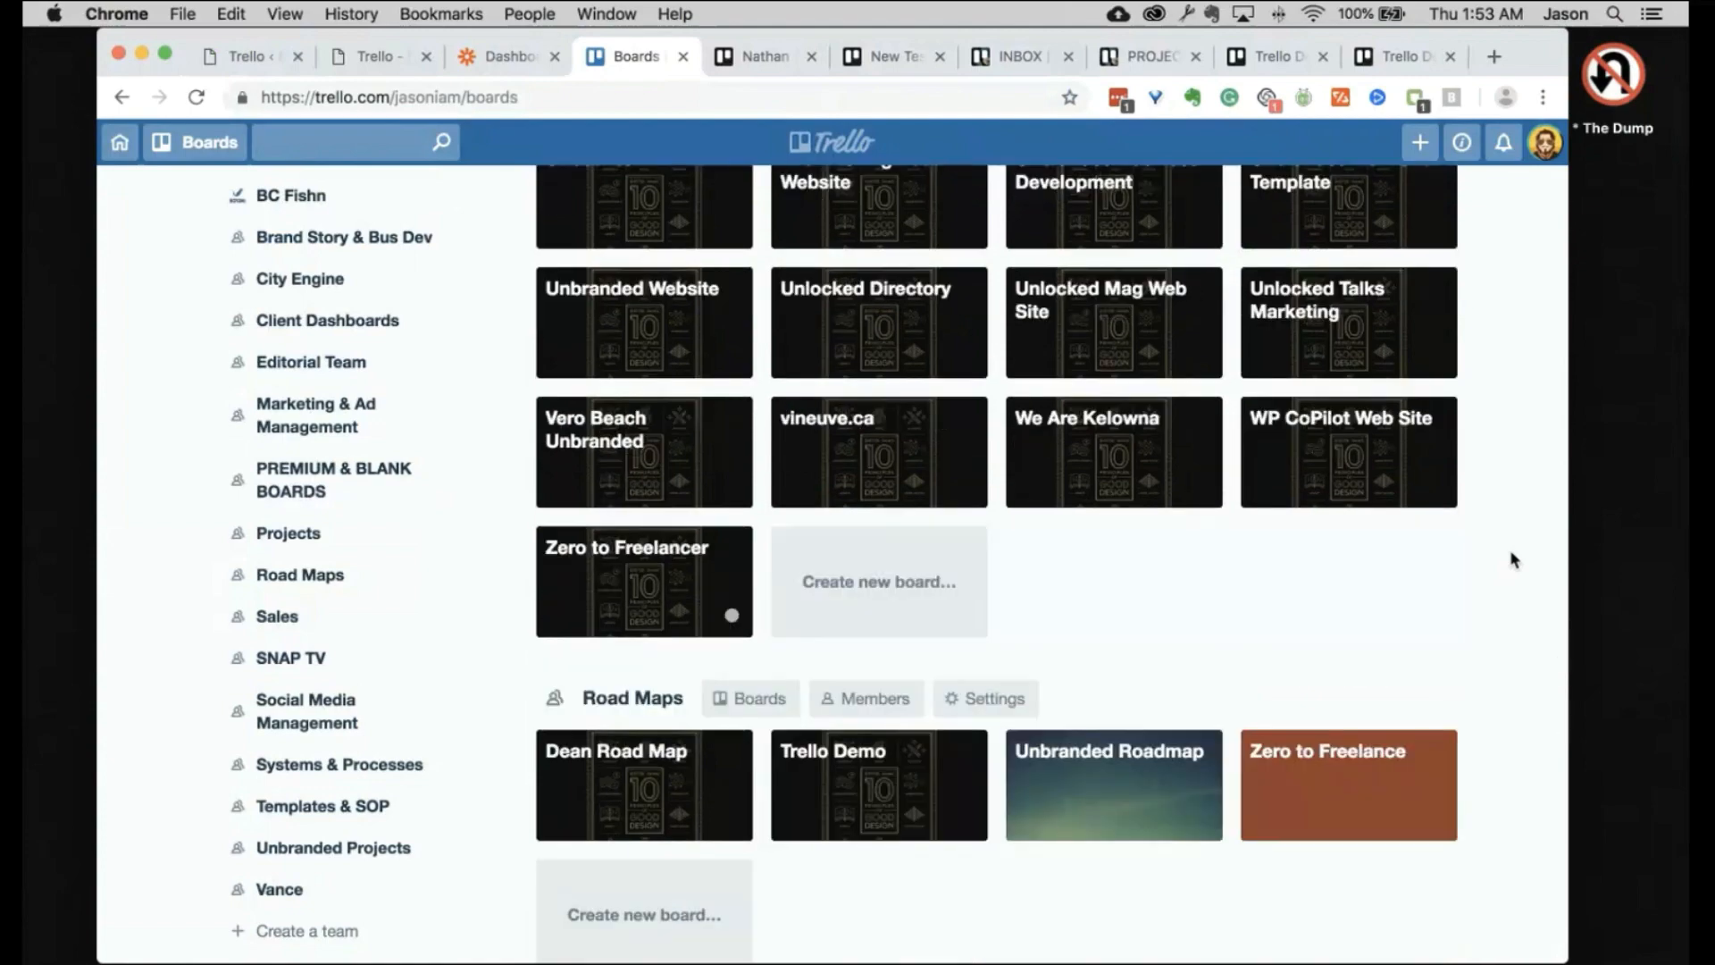
scroll(1511, 556, down, 1)
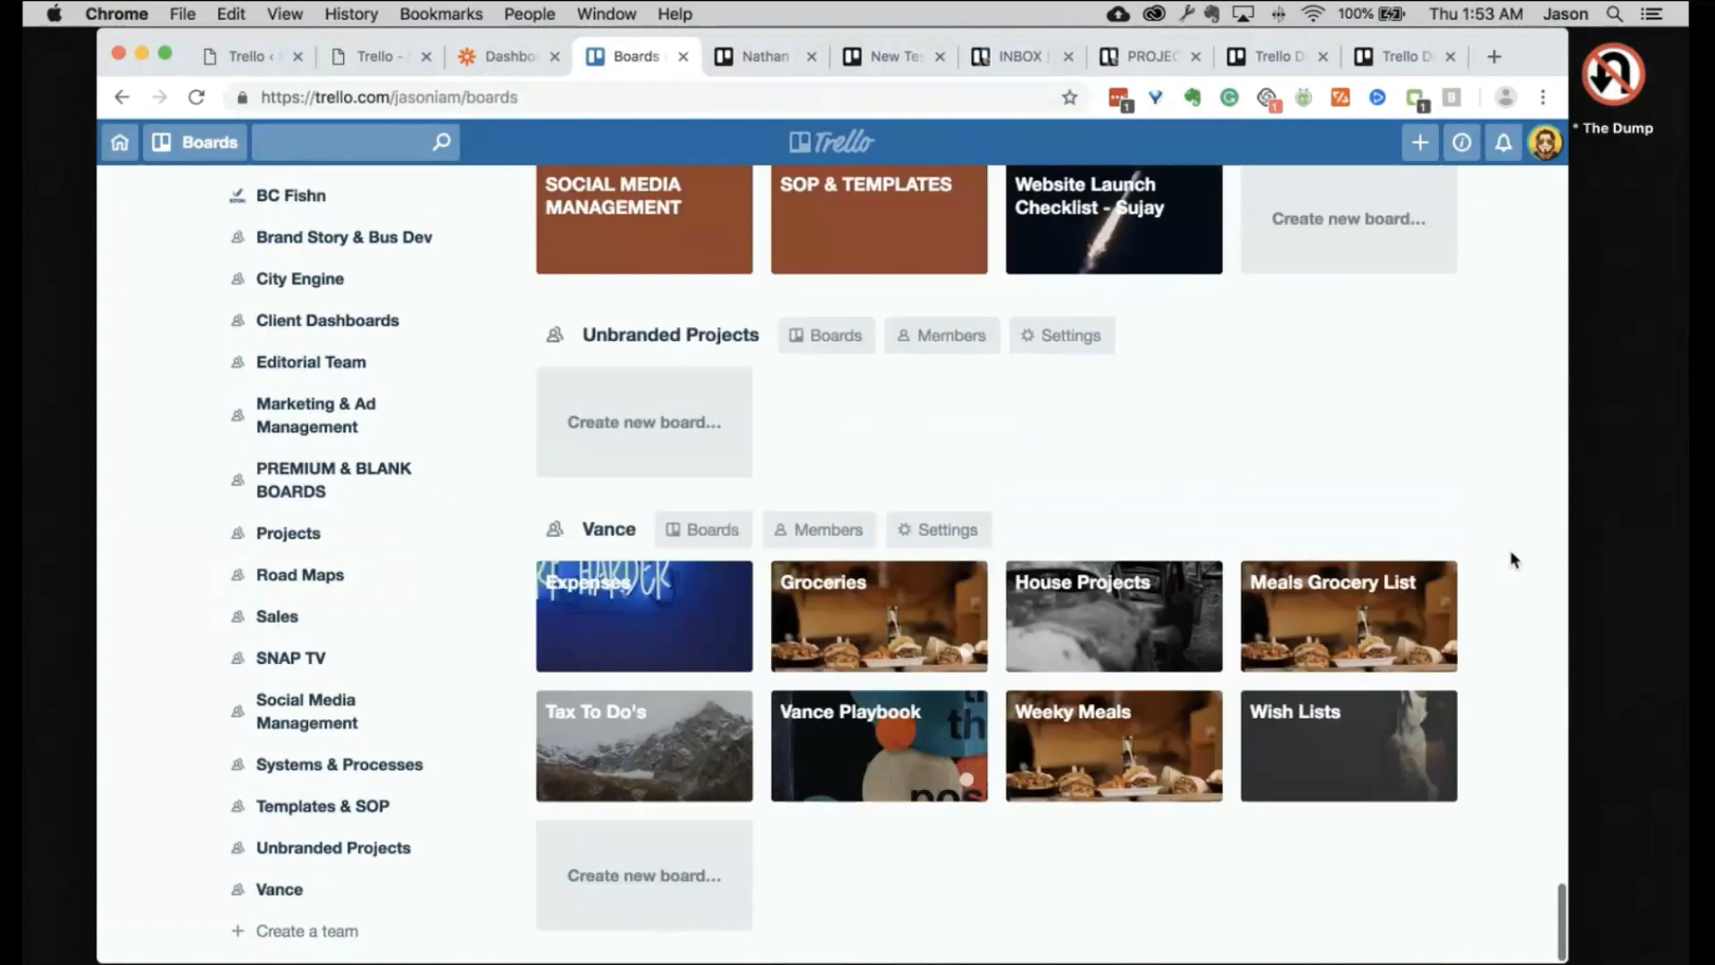
scroll(1511, 555, up, 15)
scroll(1510, 549, up, 8)
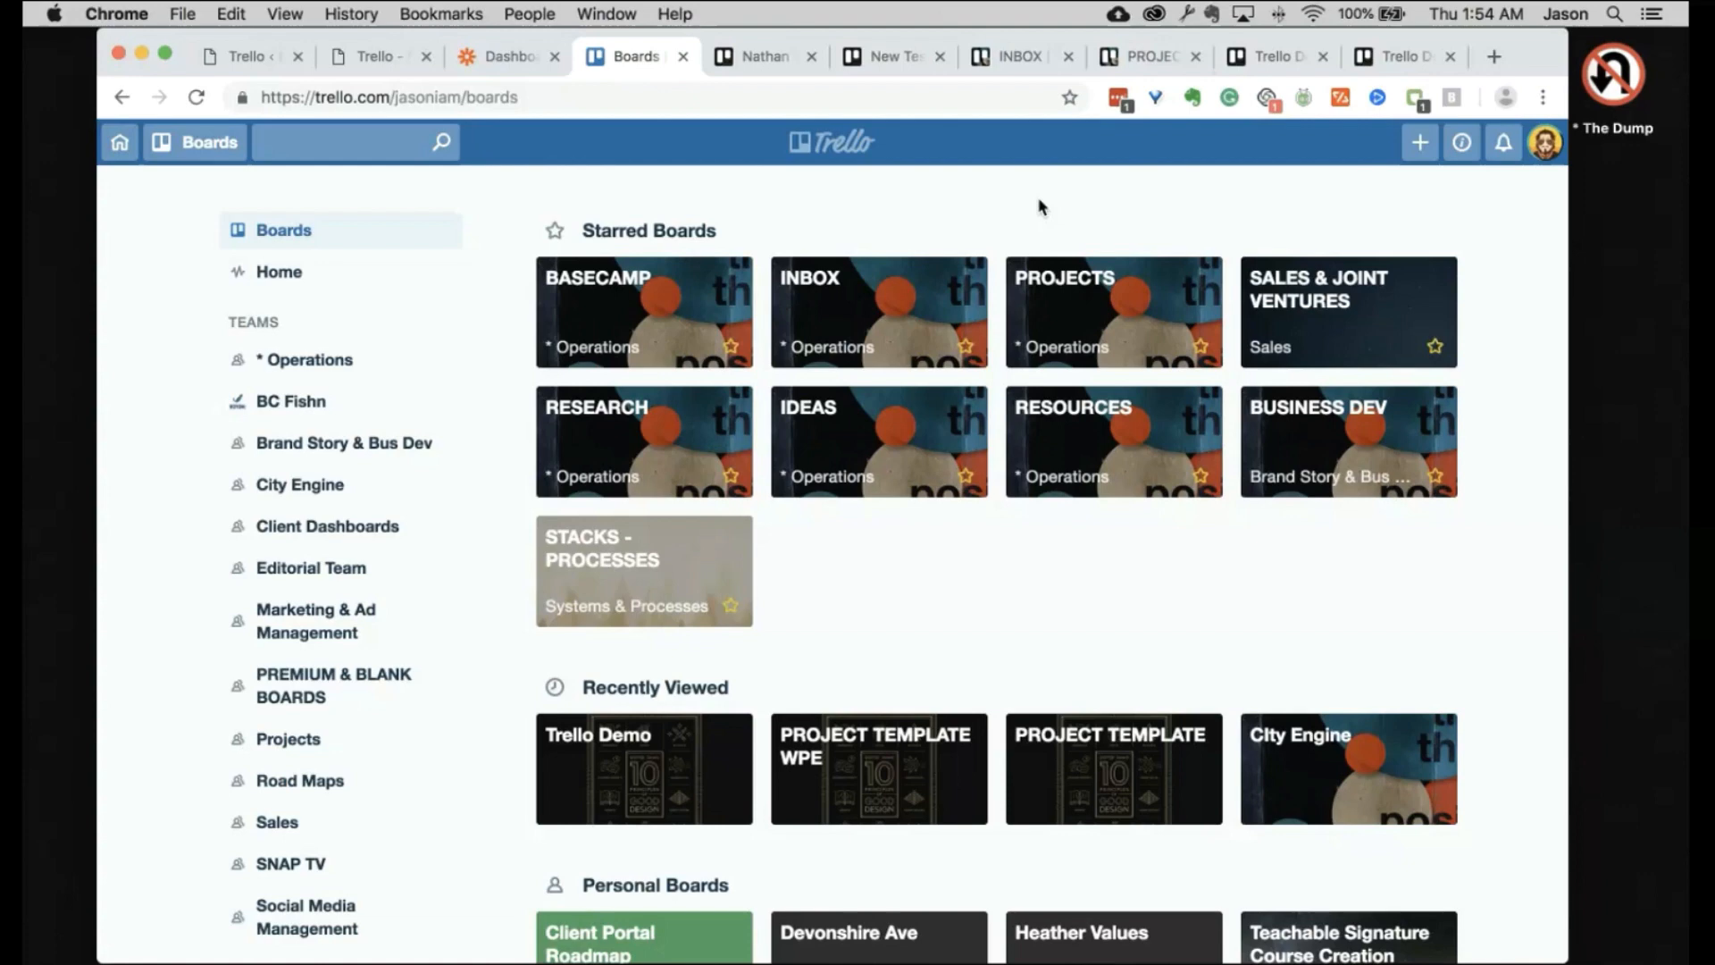
Step: Close the New Test Project board with Cmd+W, leaving the INBOX board showing
click(898, 57)
key(super+w)
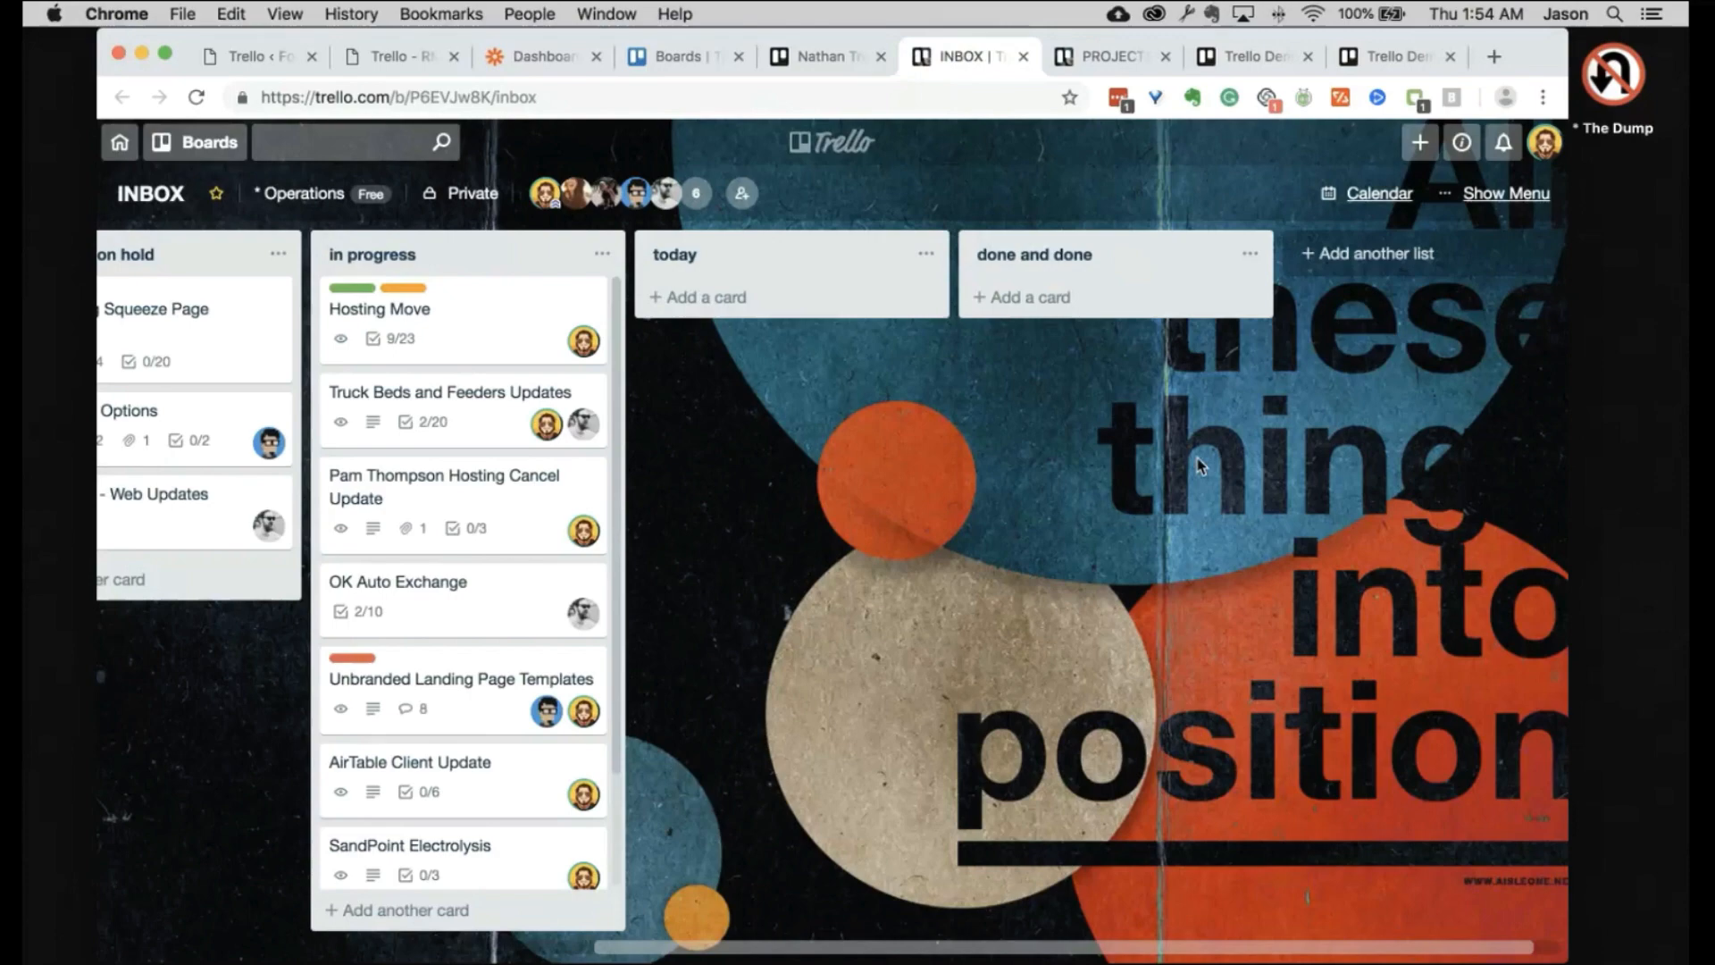
scroll(1199, 464, left, 10)
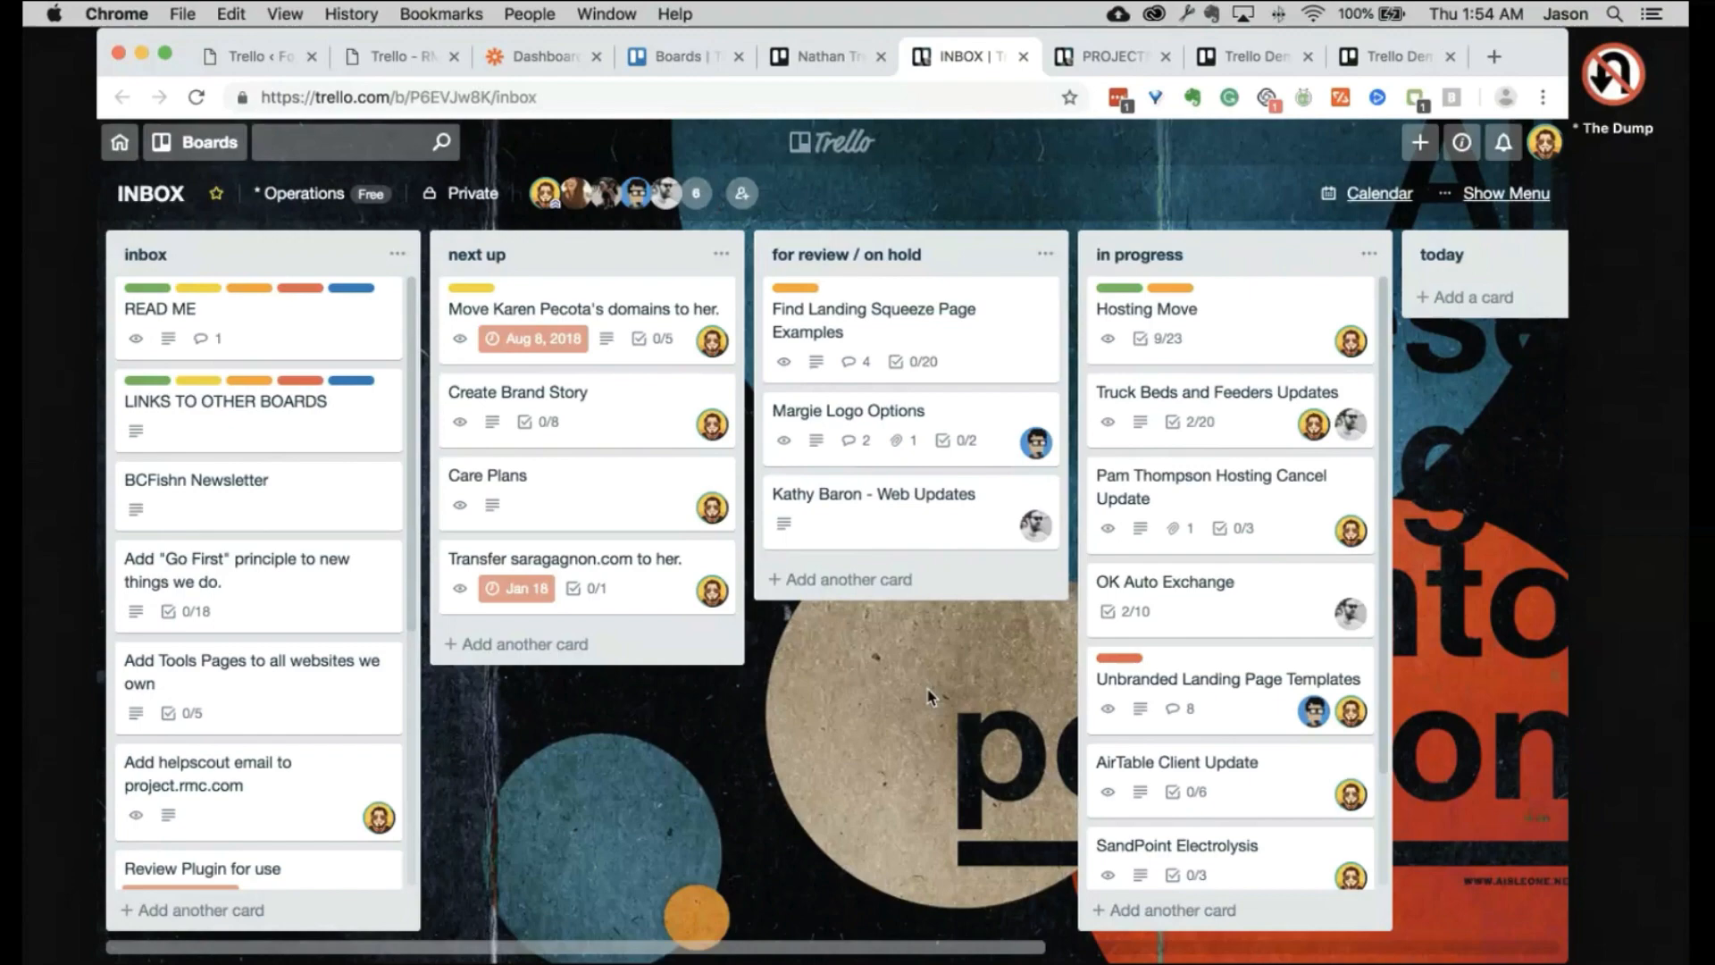
scroll(929, 697, right, 10)
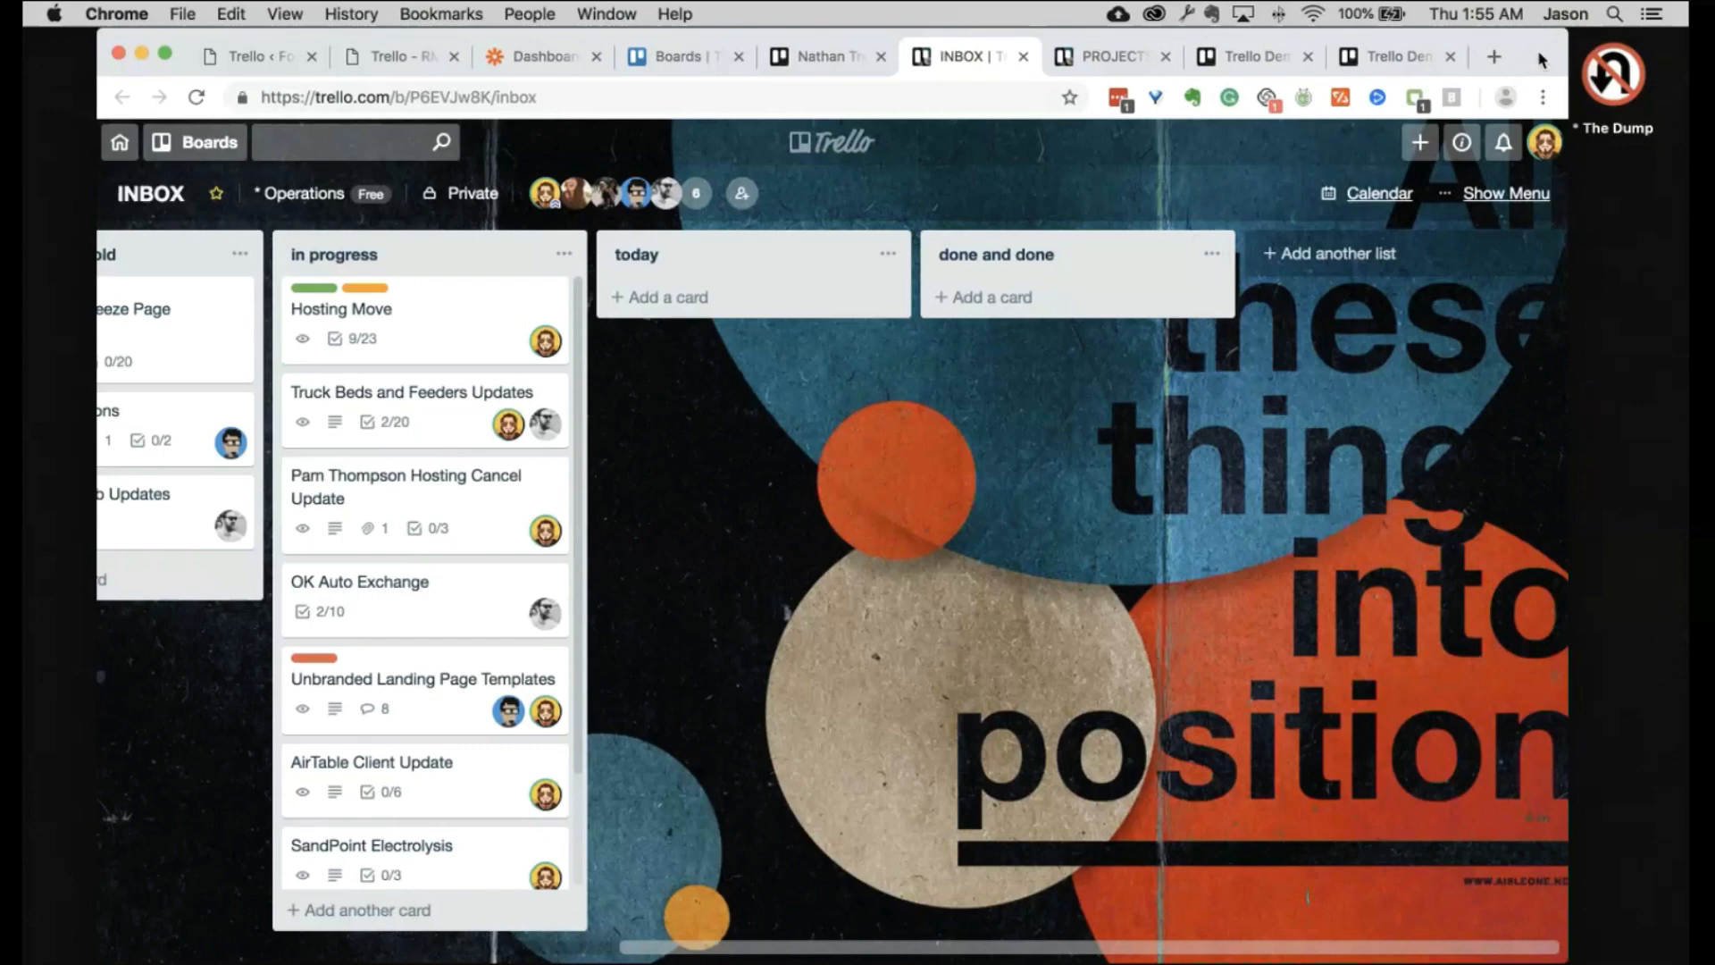
Step: Close the Trello Demo board with Cmd+W and switch back to the Boards overview
click(1378, 61)
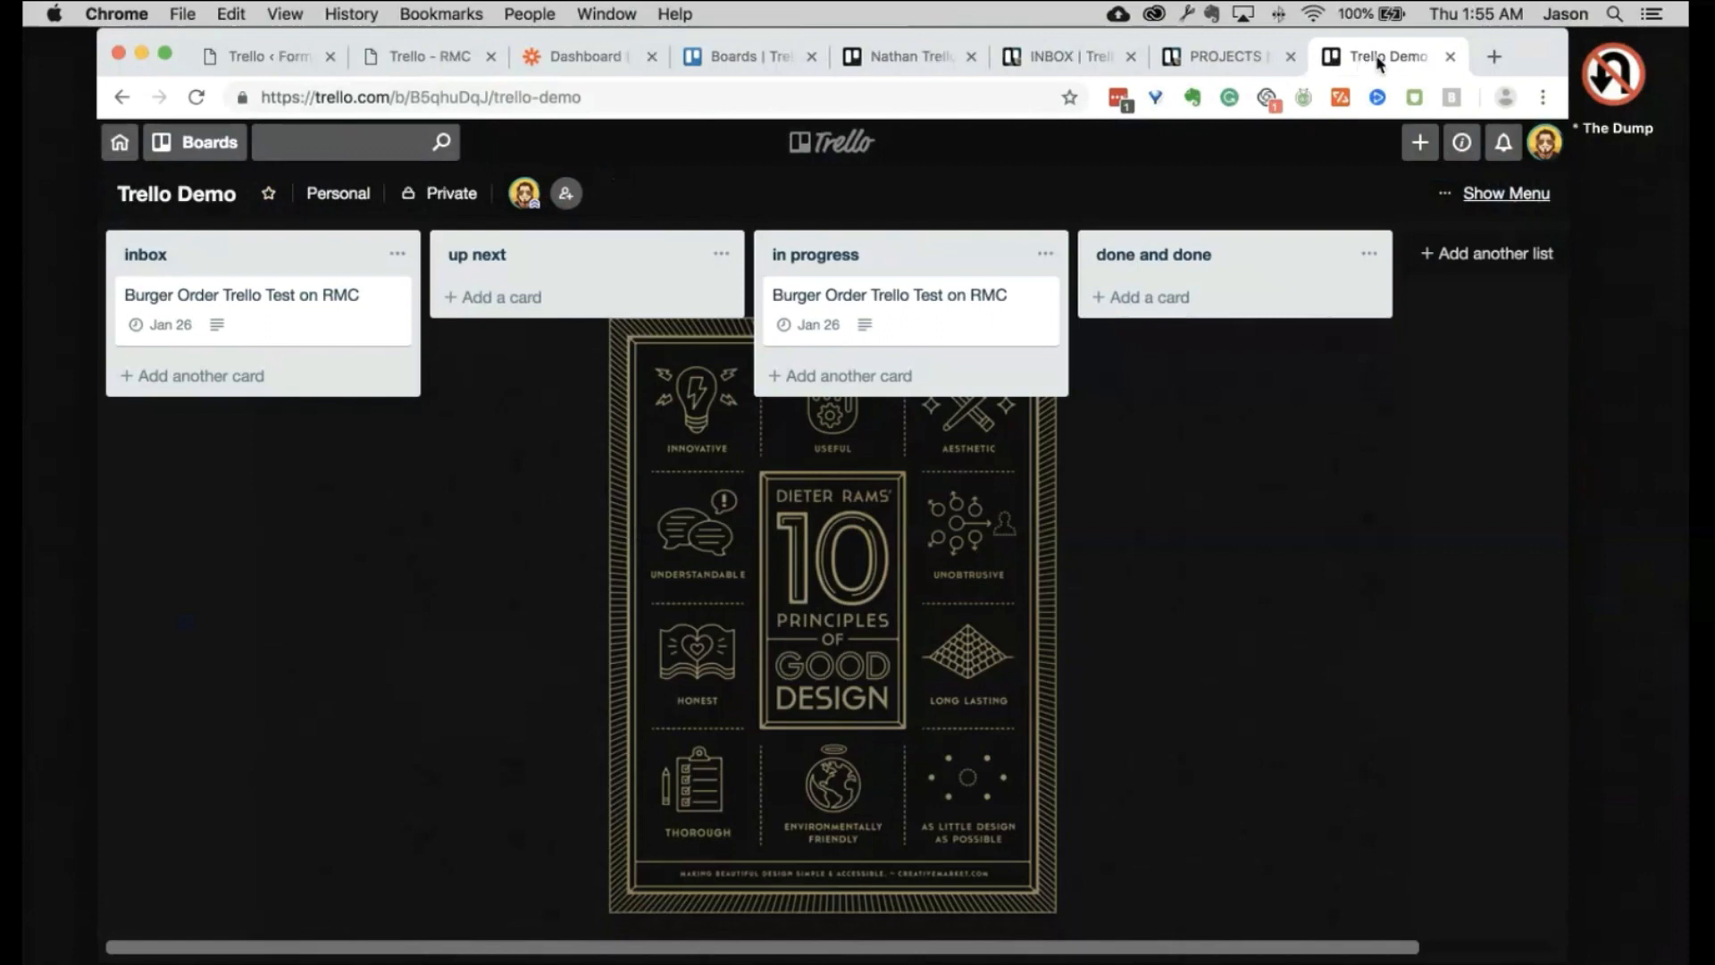
key(super+w)
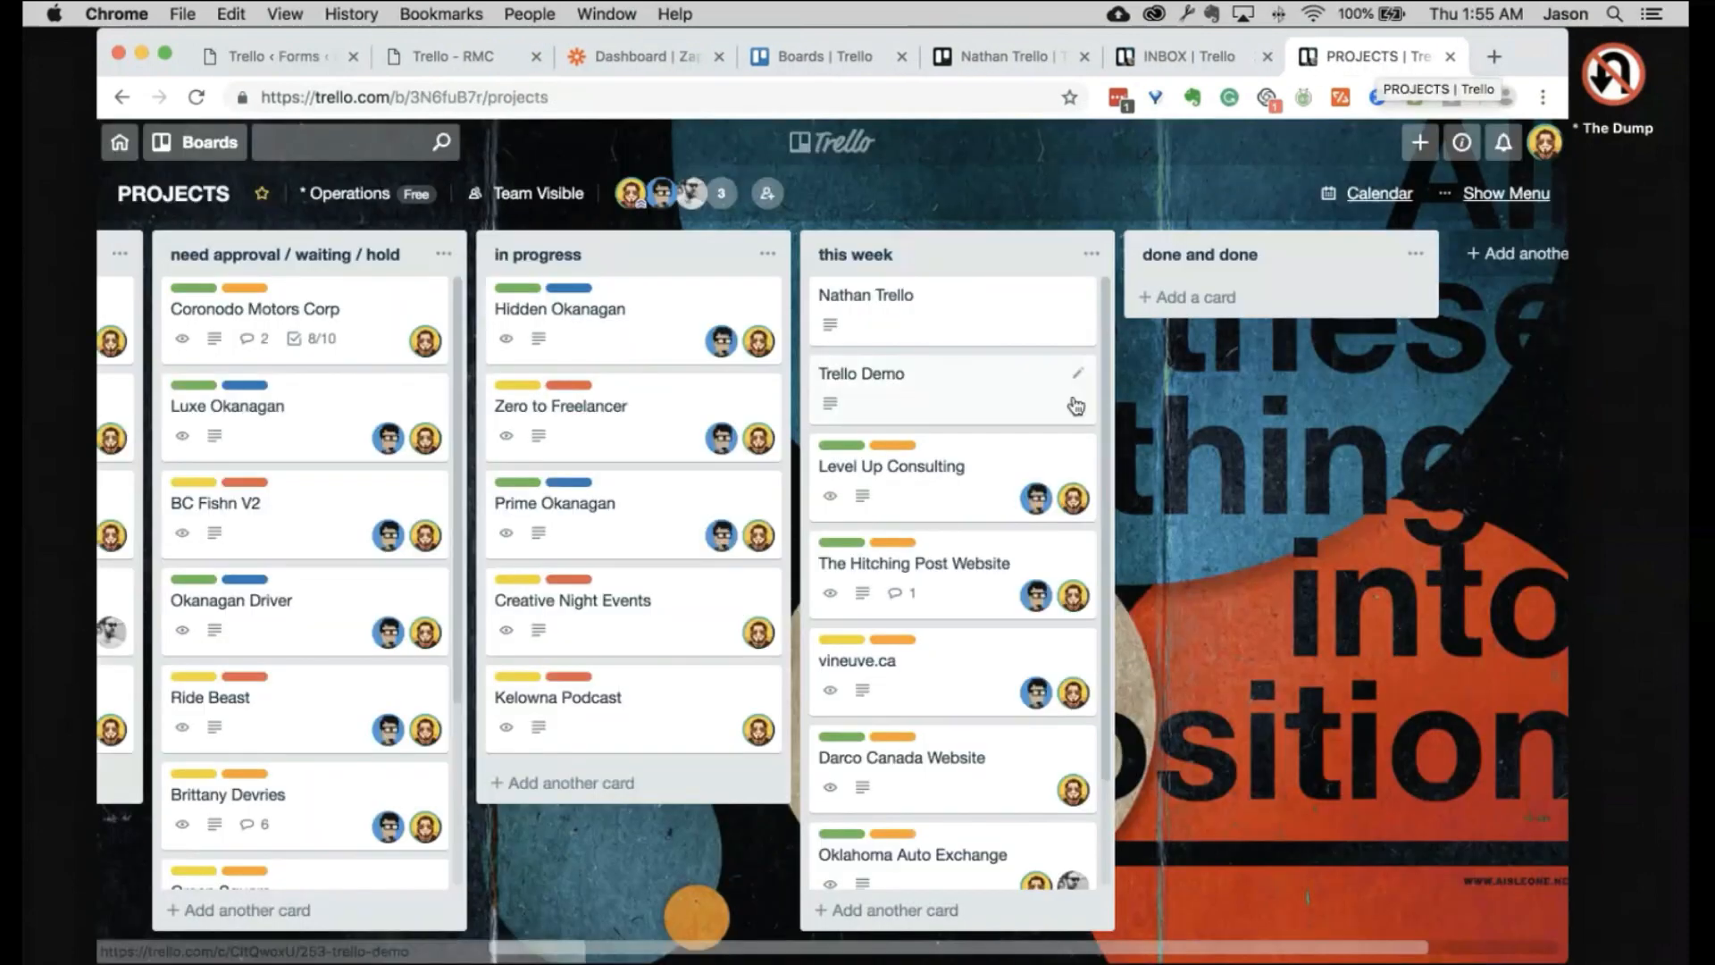
click(831, 64)
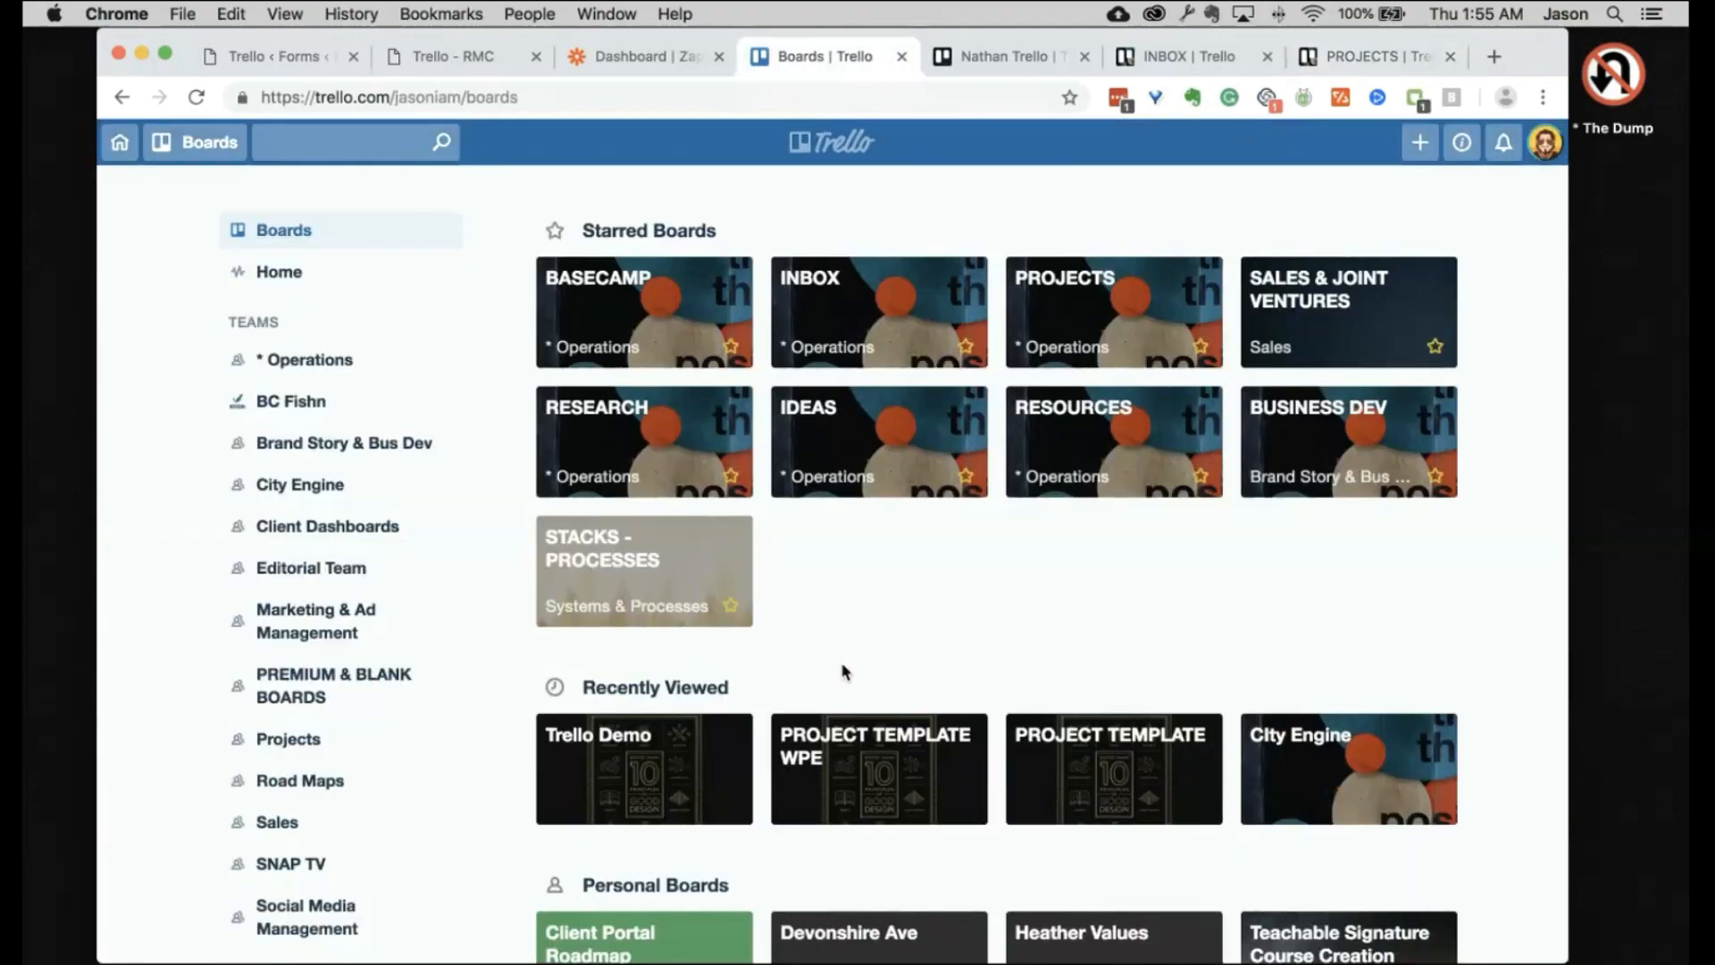